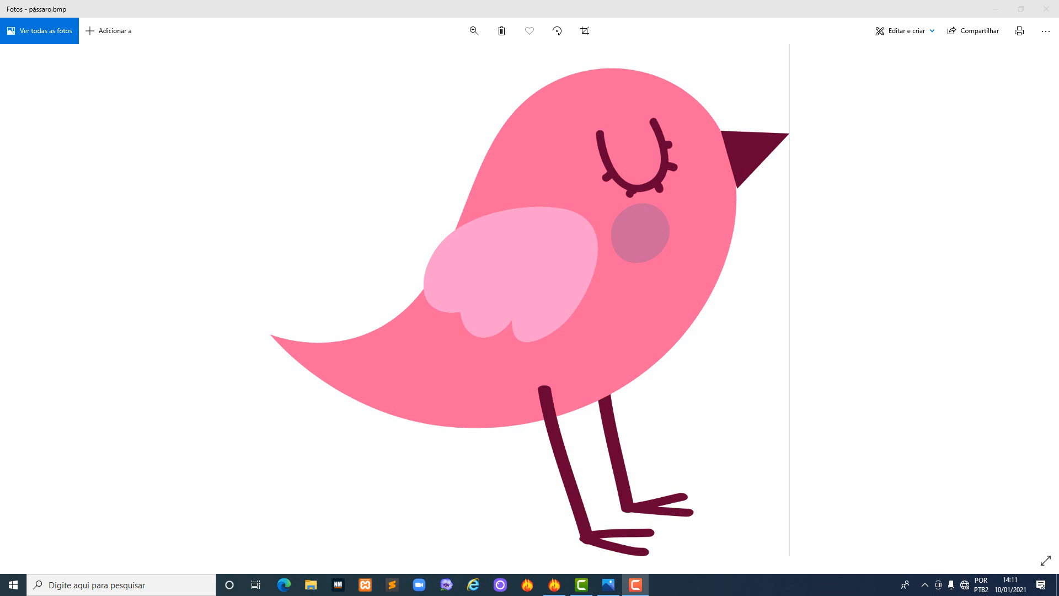
# Switch to Wilcom EmbroideryStudio, insert the bitmap pássaro.bmp into the empty design, and lock it as a tracing background.
pyautogui.click(555, 586)
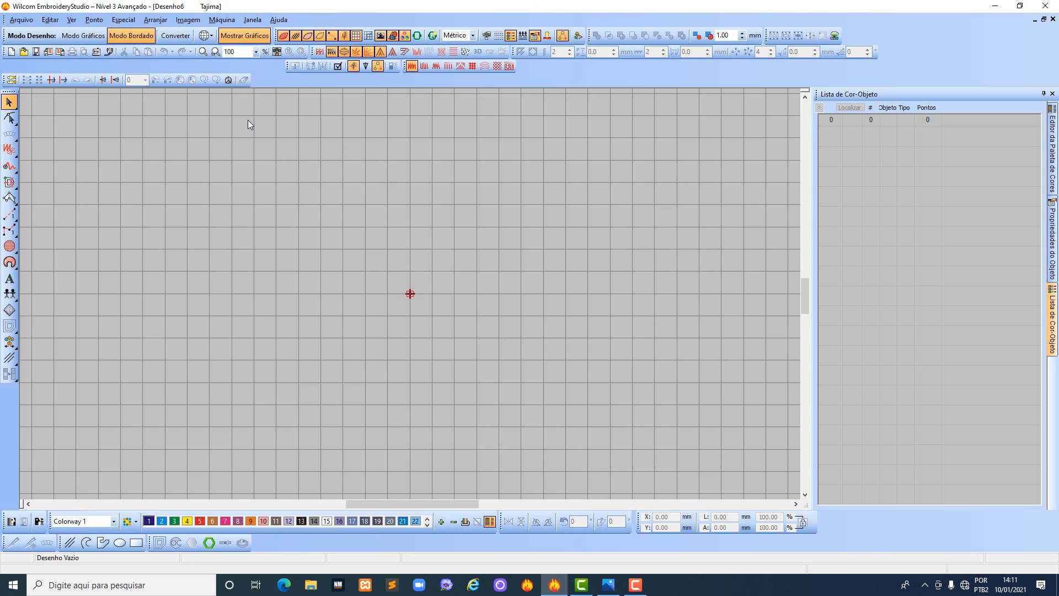
pyautogui.click(188, 20)
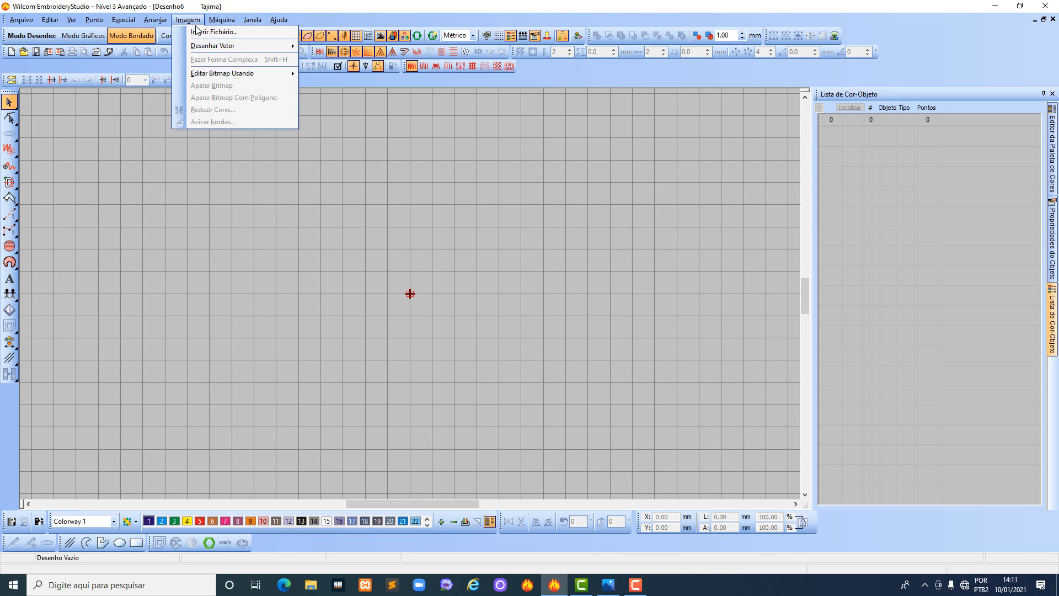
pyautogui.click(200, 32)
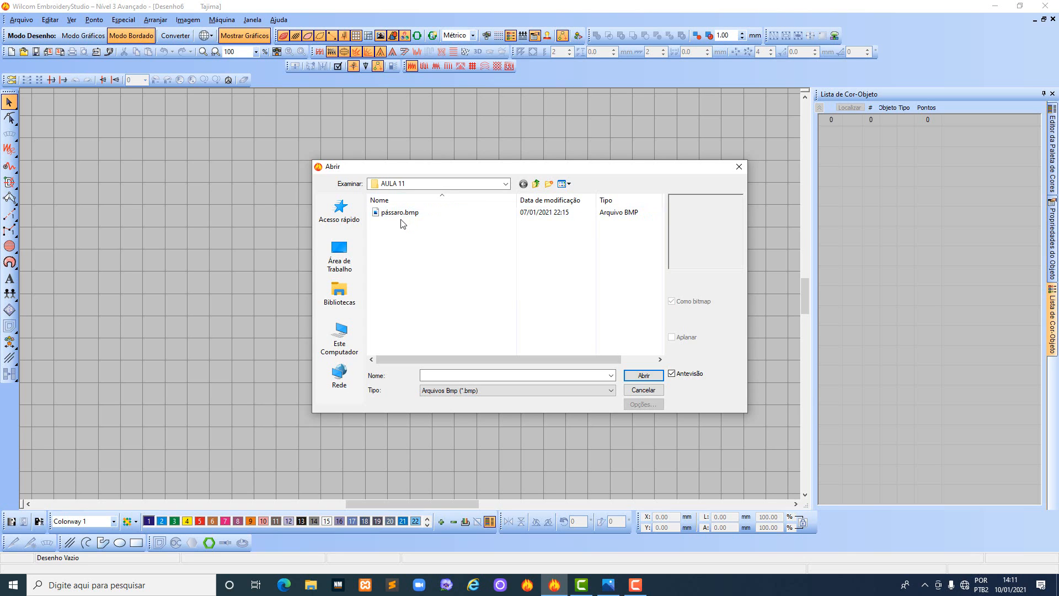
pyautogui.click(386, 215)
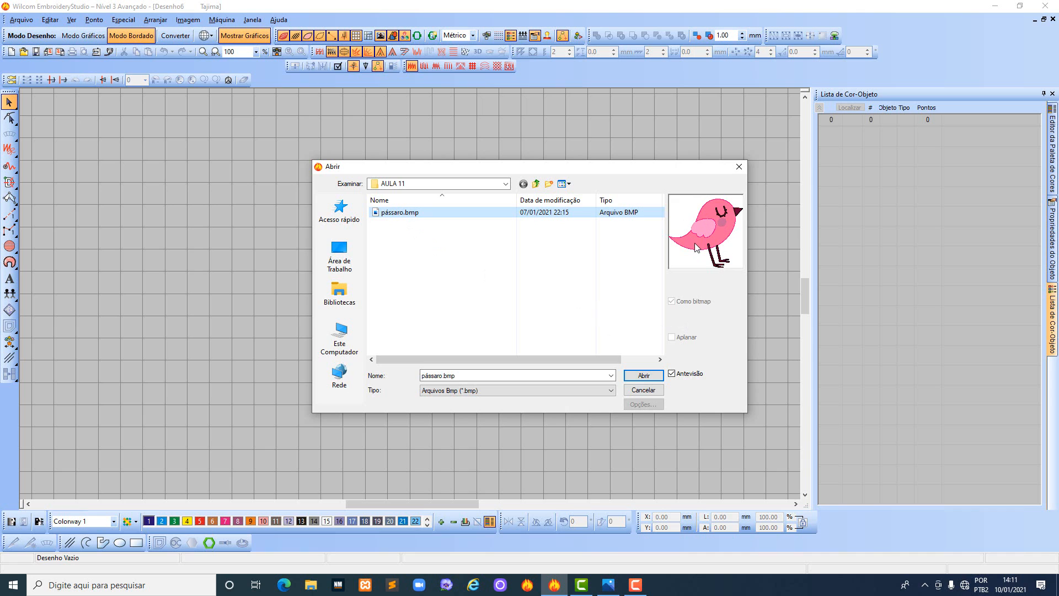
pyautogui.click(643, 376)
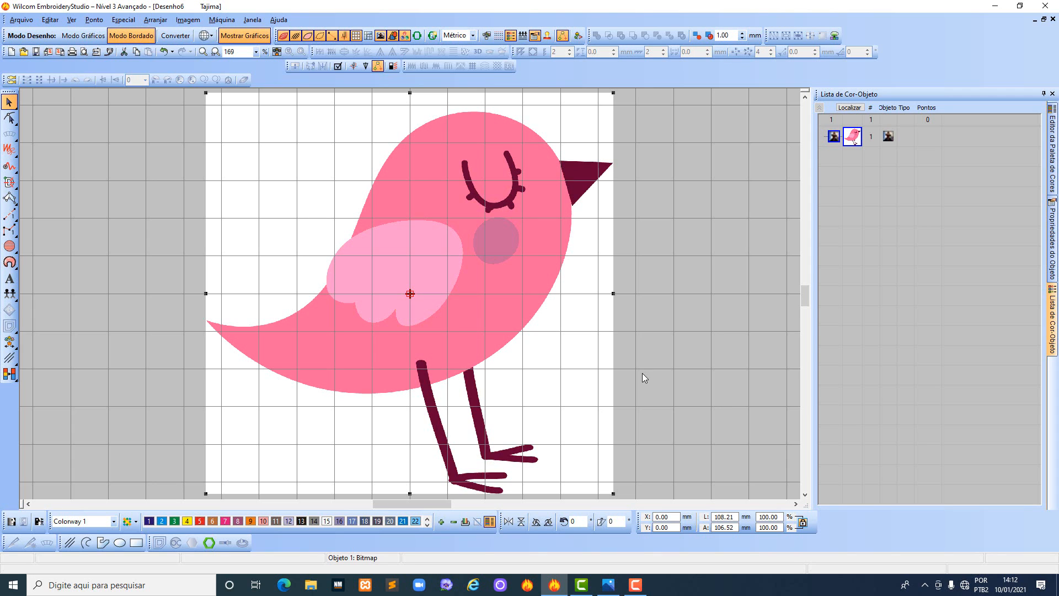
pyautogui.press('k')
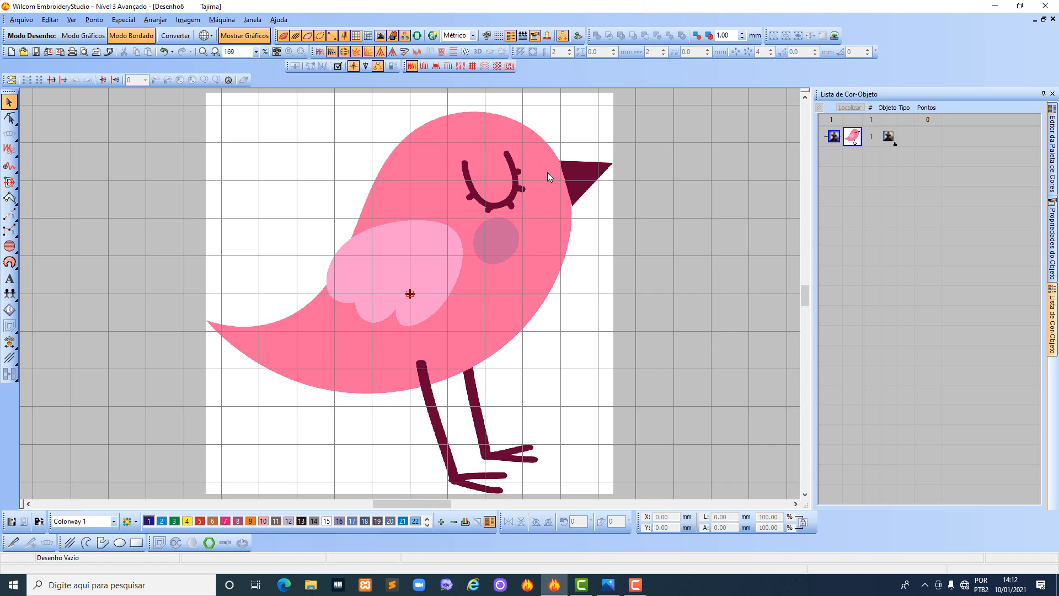
# Outline the bird's beak as a straight-sided complex fill shape with four corner points, extending its base slightly into the pink head.
pyautogui.press('z')
pyautogui.press('z')
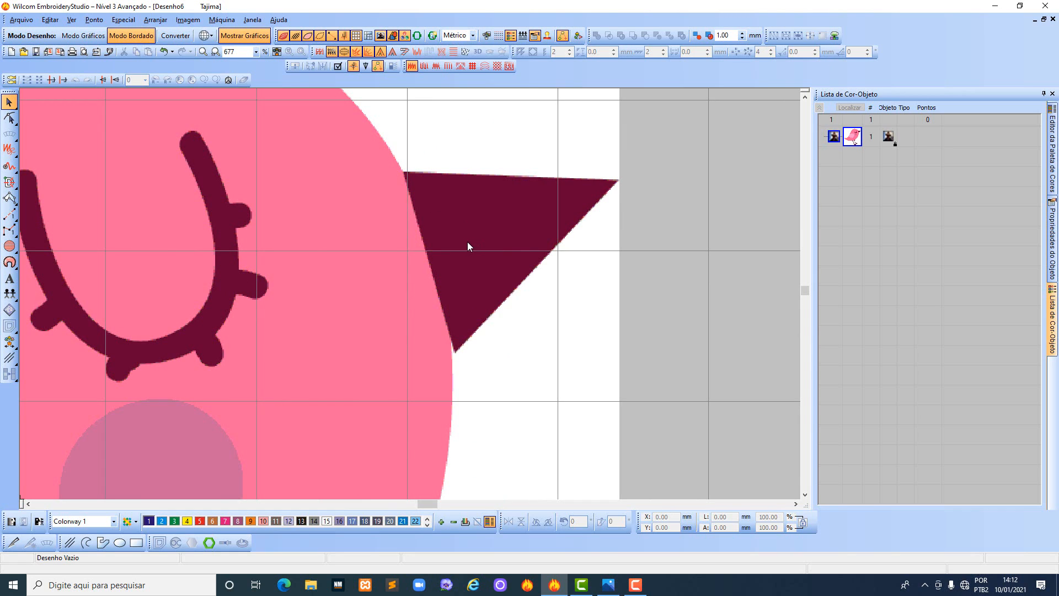
pyautogui.click(9, 182)
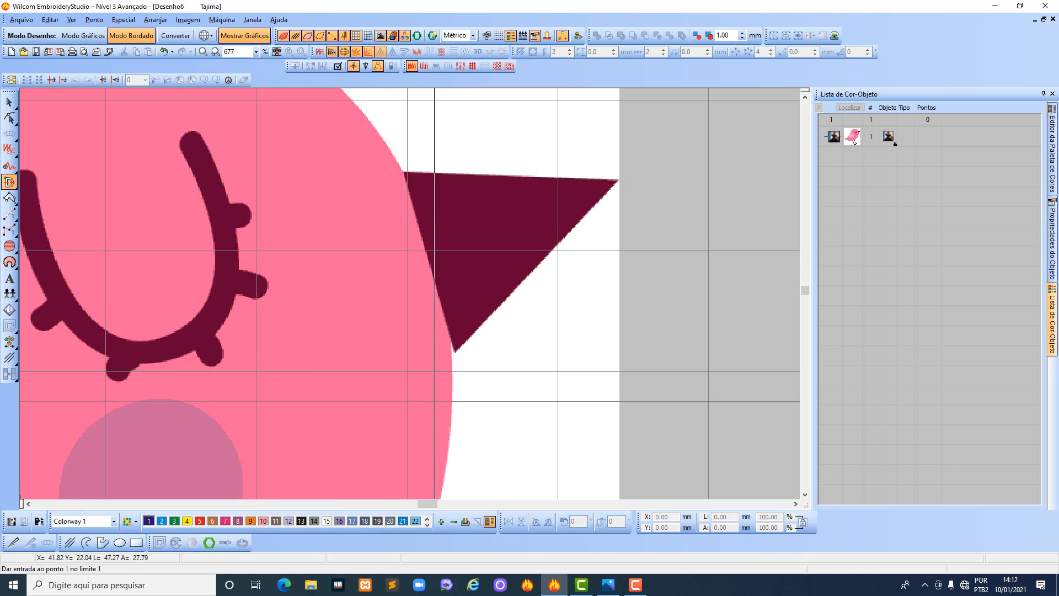
pyautogui.click(434, 370)
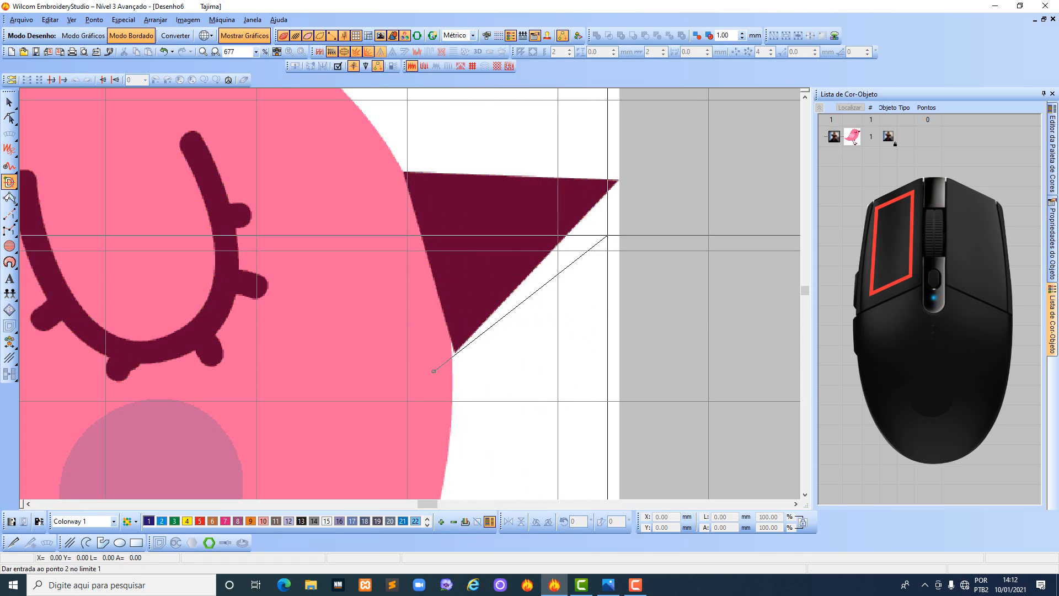
pyautogui.click(618, 179)
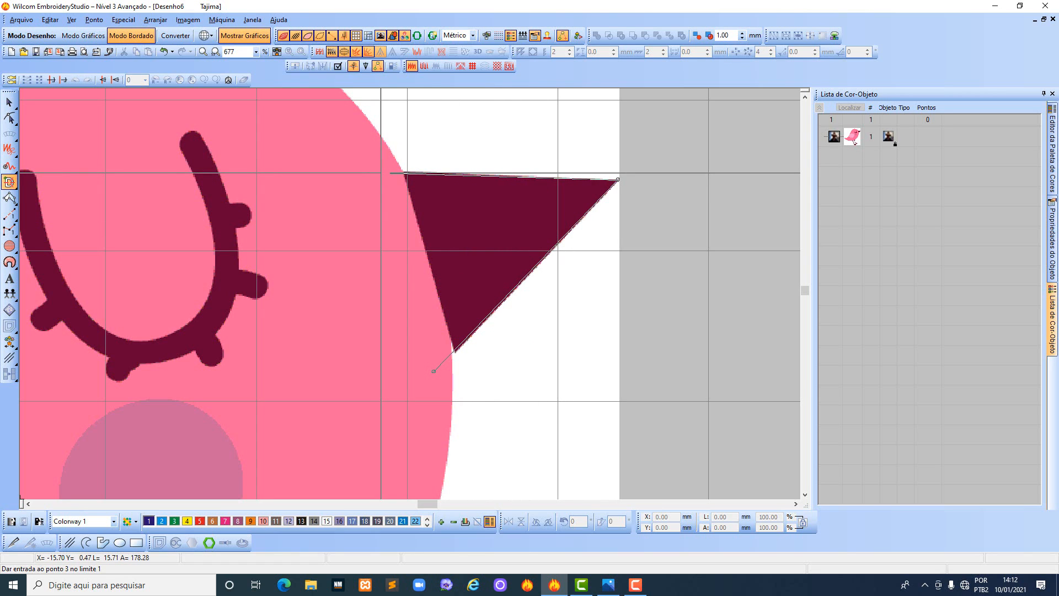
pyautogui.click(381, 173)
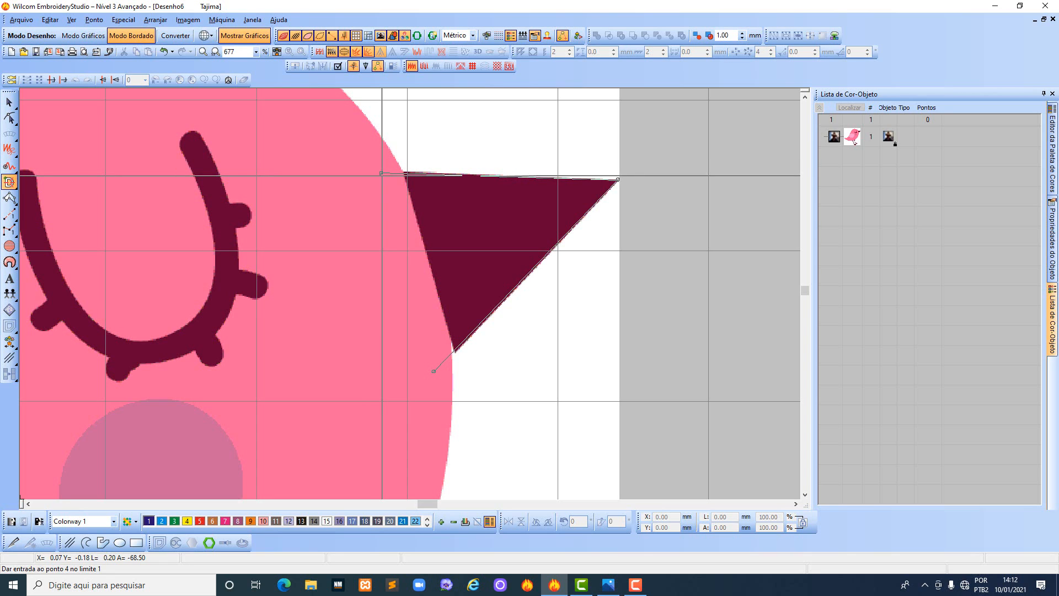
pyautogui.press('space')
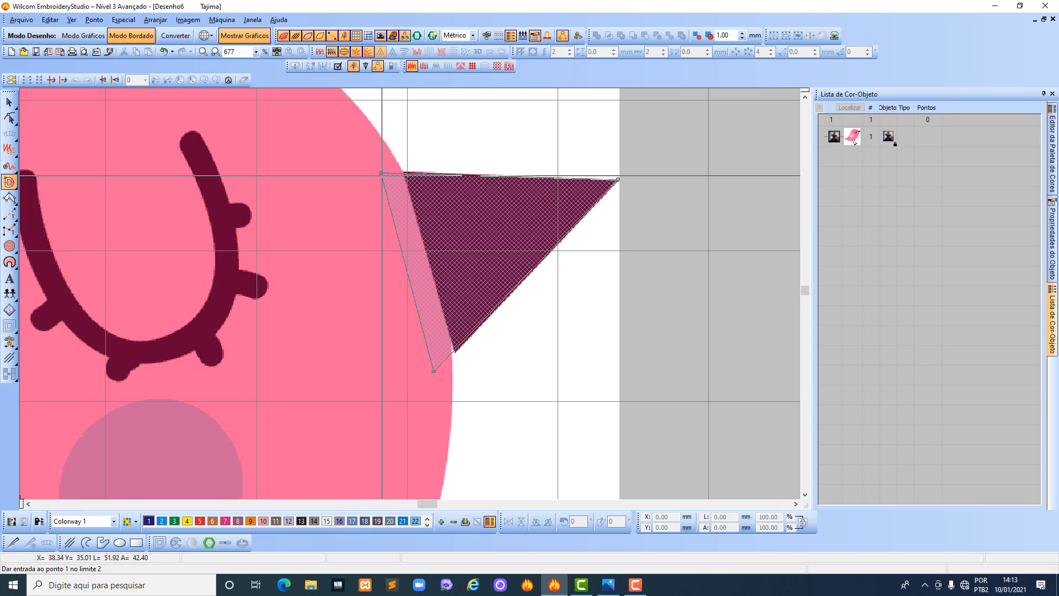
# Complete the beak fill with the proposed settings to generate its stitches, and leave the digitizing tool.
pyautogui.press('Return')
pyautogui.press('Return')
pyautogui.press('Return')
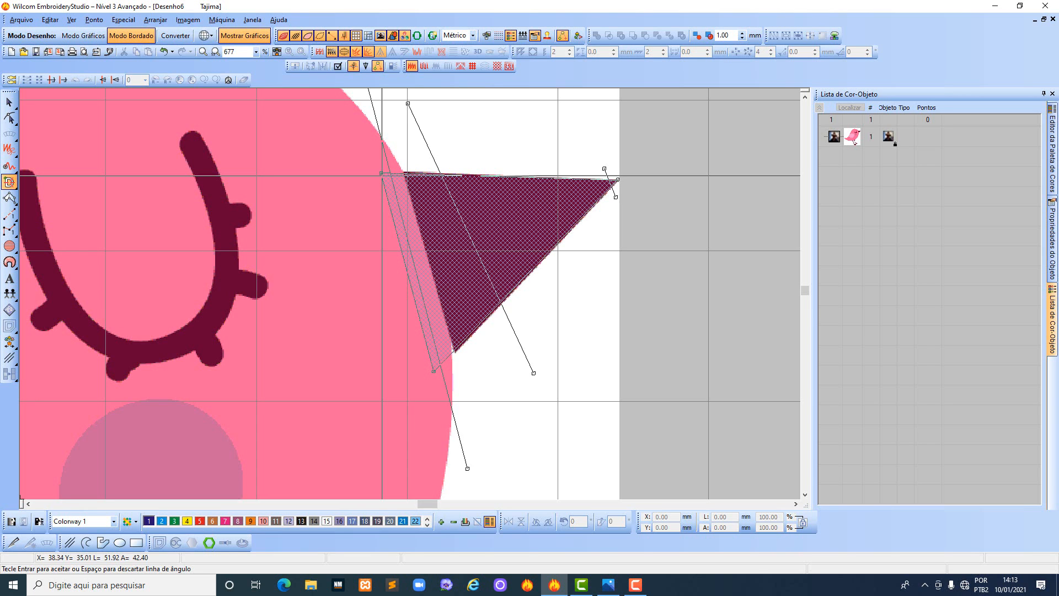
pyautogui.press('Return')
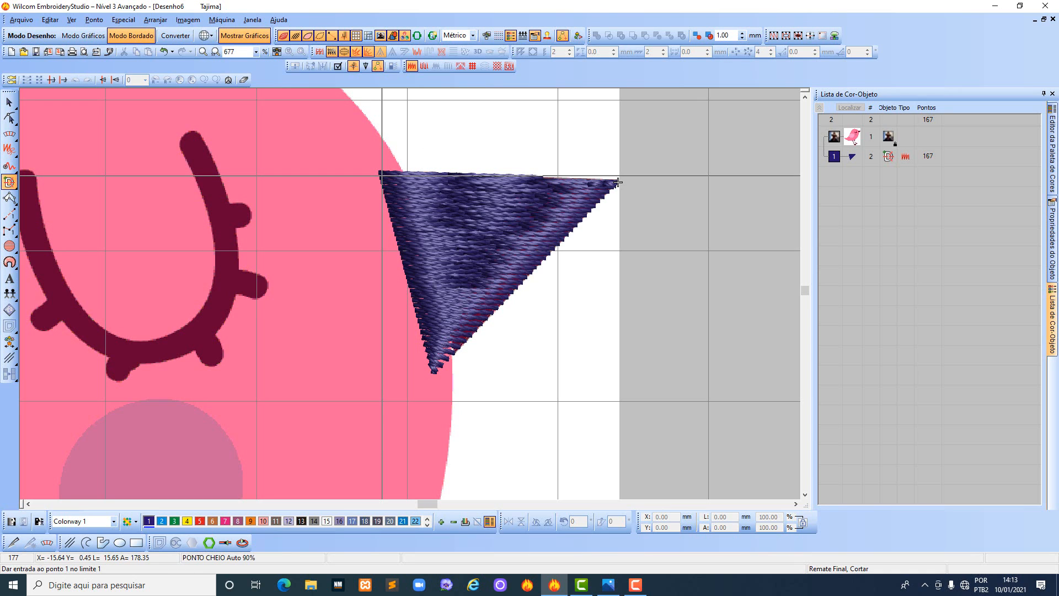
pyautogui.press('Escape')
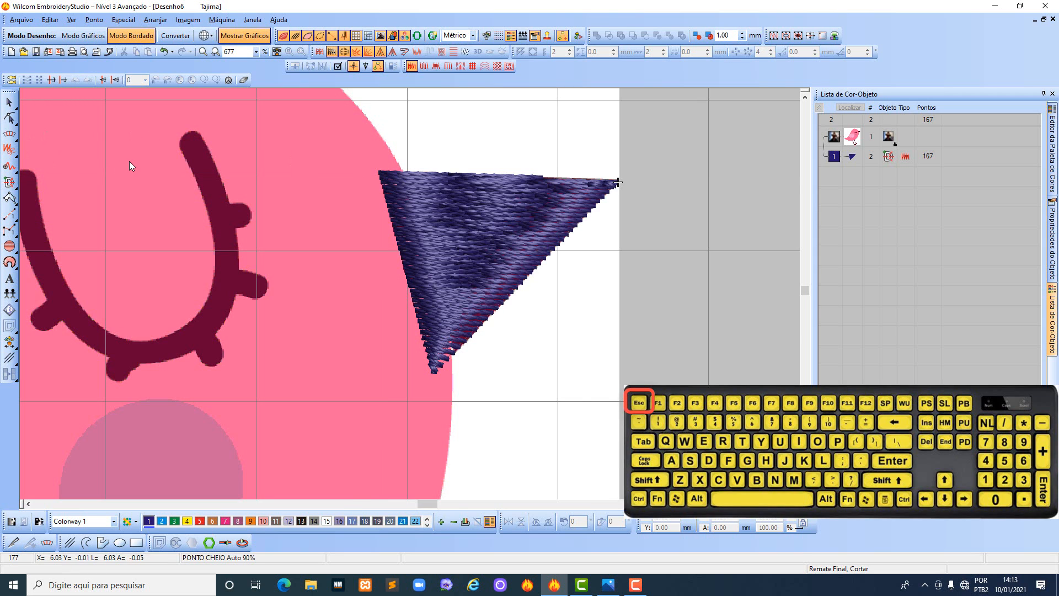
# Start the body shape with Enchimento Complexo / Valores at the beak's upper base, and trace the crown to the back of the head with curve points.
pyautogui.scroll(-2, 129, 163)
pyautogui.scroll(1, 364, 380)
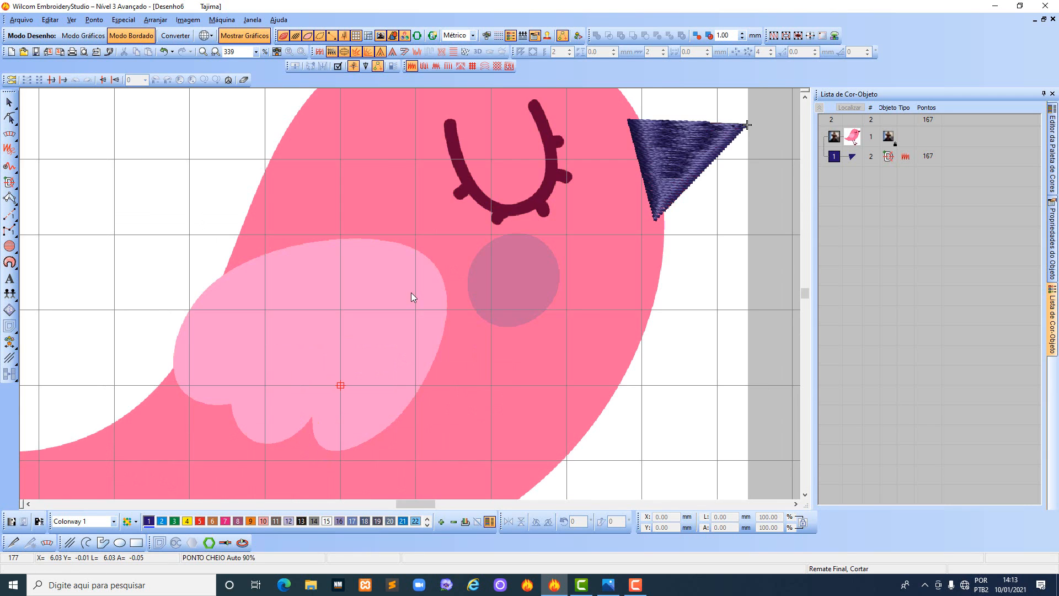
pyautogui.scroll(-1, 411, 292)
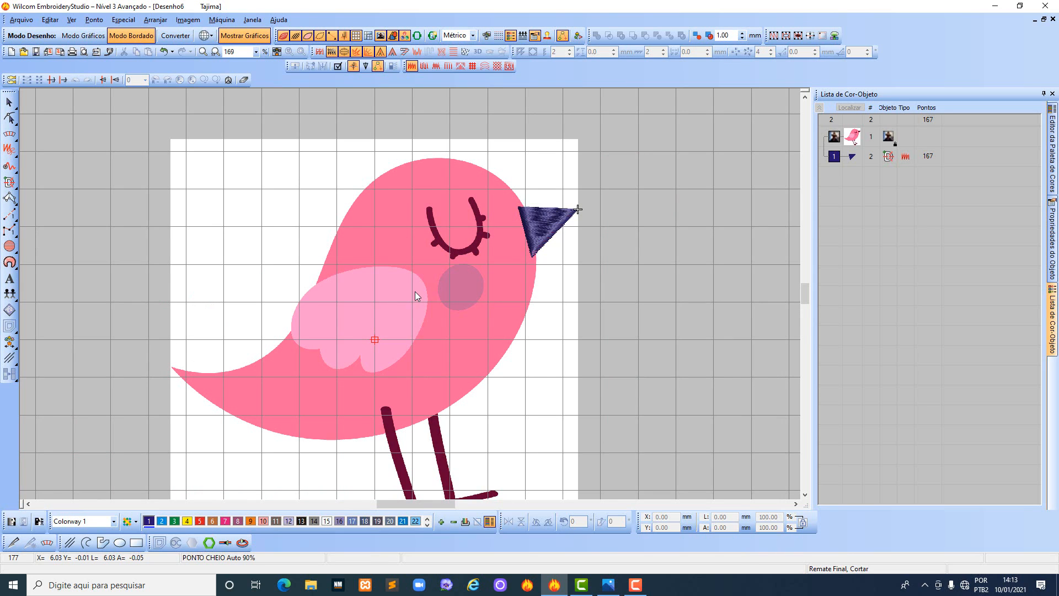
pyautogui.click(17, 189)
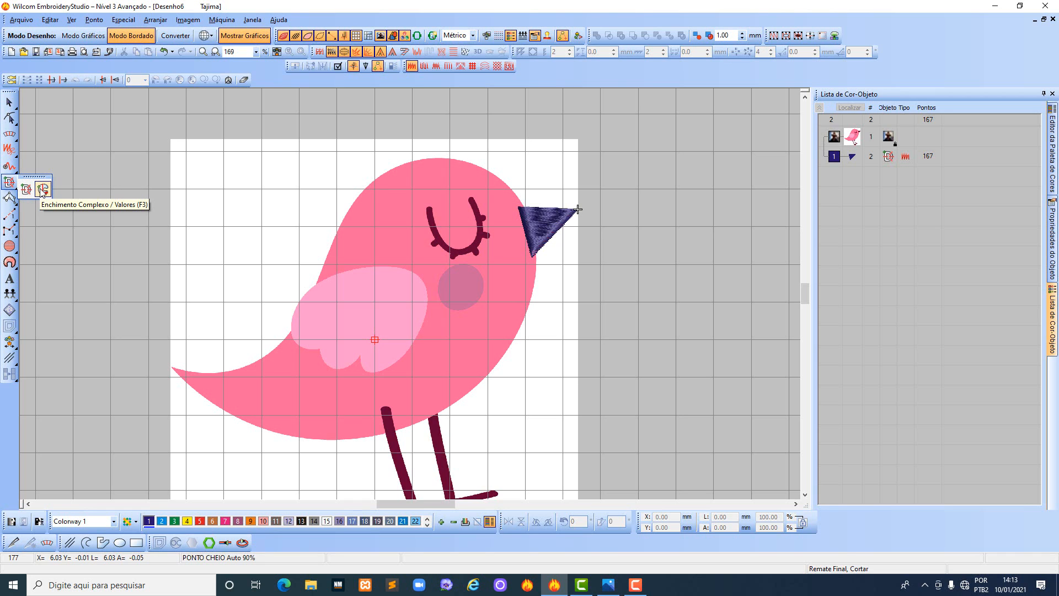
pyautogui.click(43, 189)
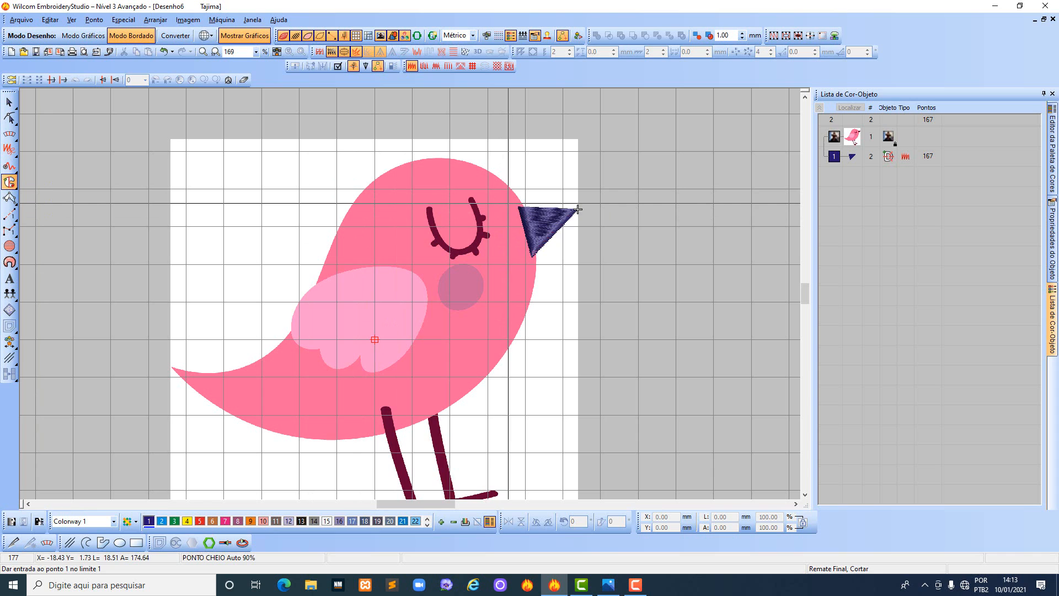
pyautogui.press('z')
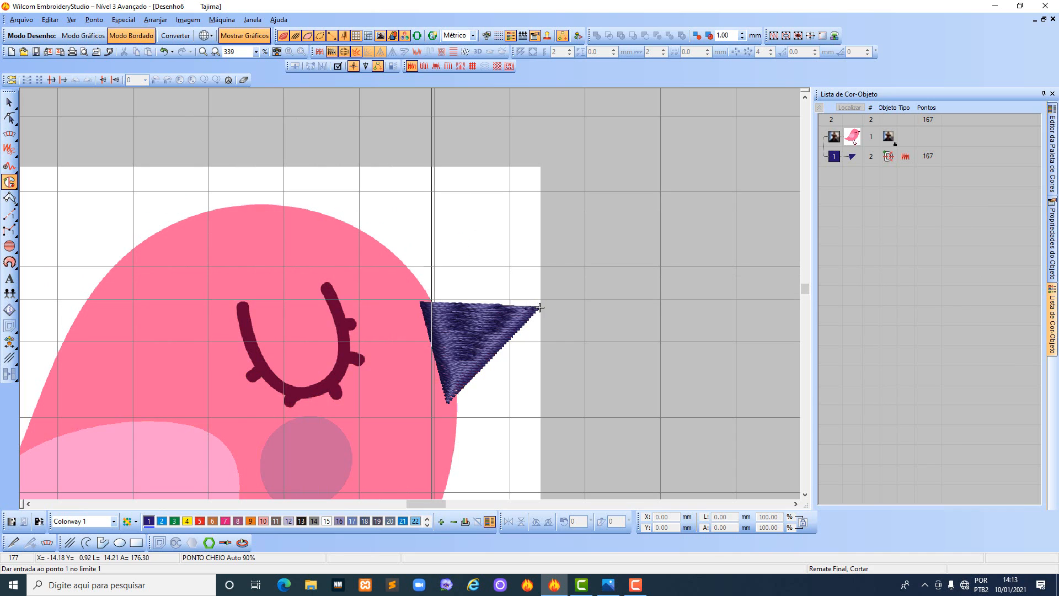
pyautogui.rightClick(428, 298)
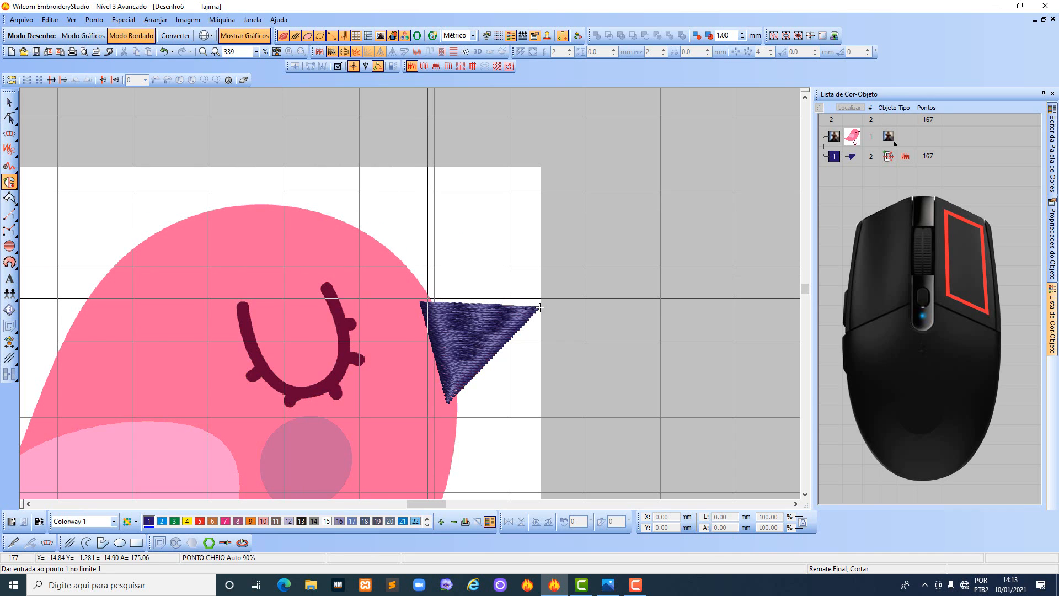
pyautogui.rightClick(361, 229)
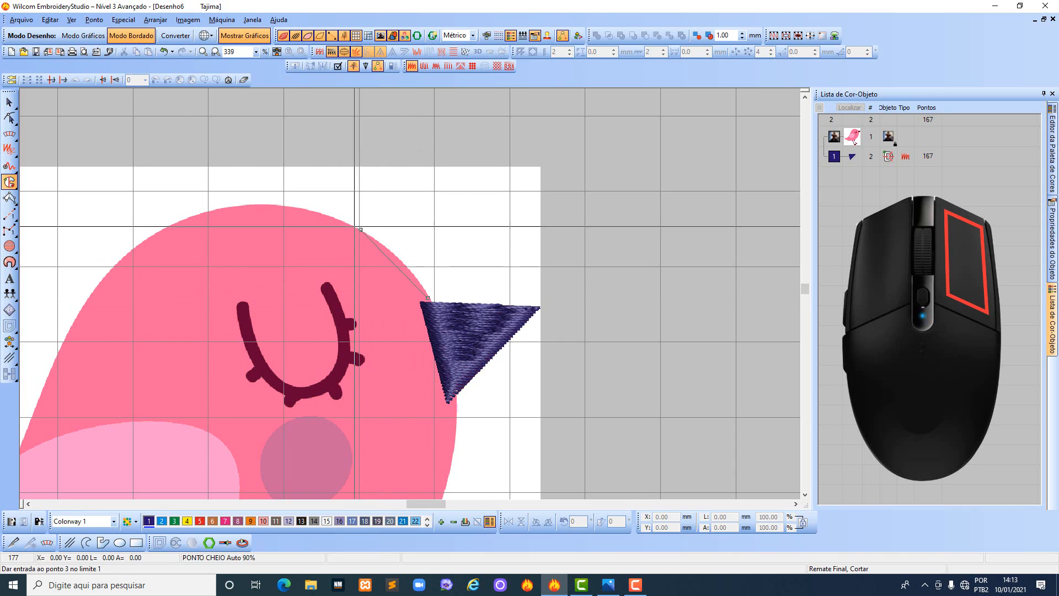
pyautogui.rightClick(231, 206)
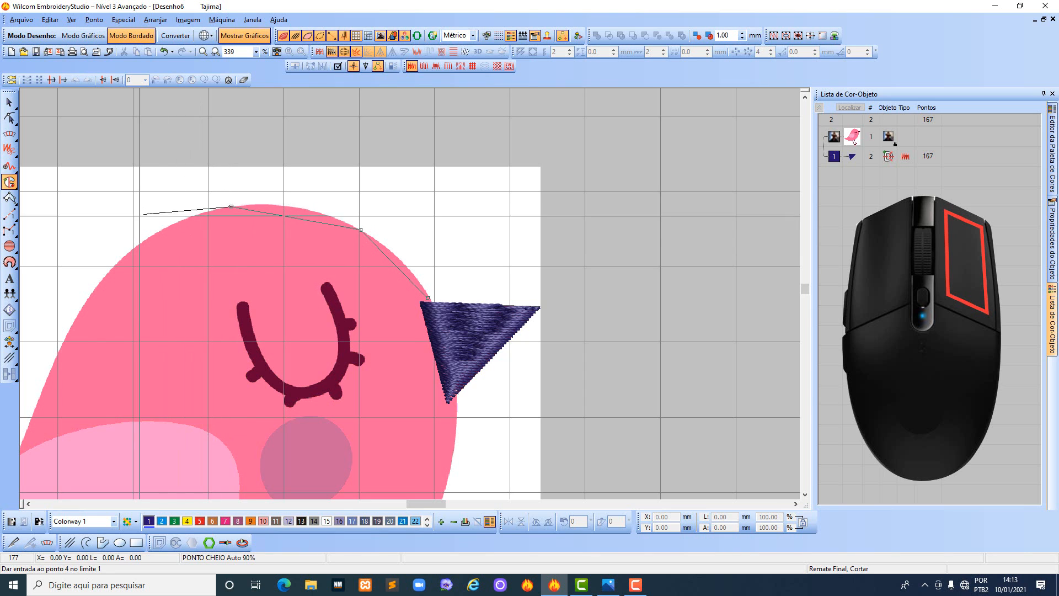
pyautogui.press('BackSpace')
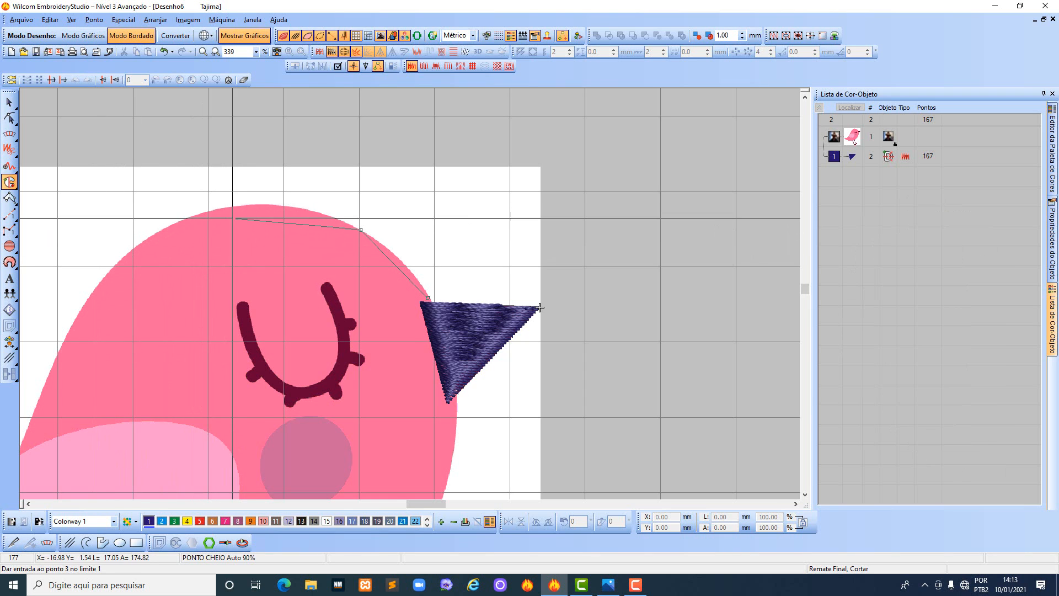
pyautogui.rightClick(237, 203)
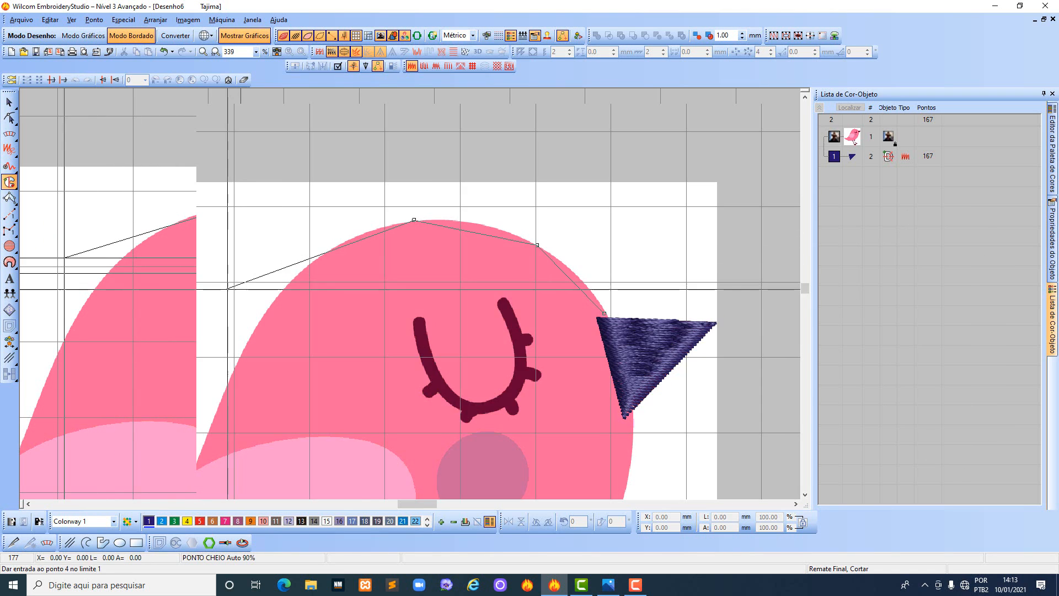
pyautogui.rightClick(267, 312)
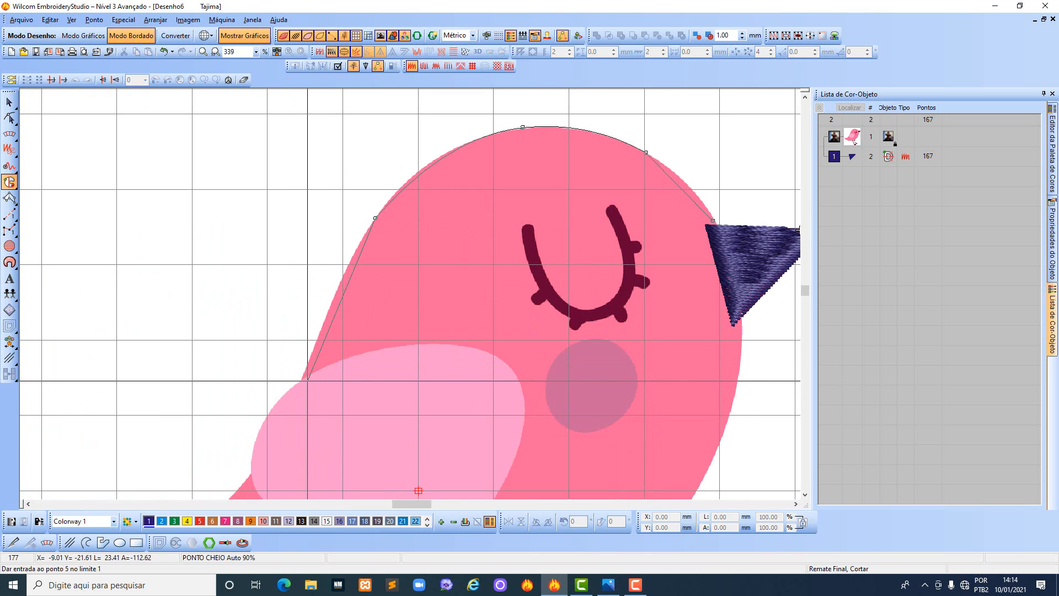
# Continue the body outline with curve points down the back, across the wing and along the tail's upper edge, placing a corner point at the tail tip.
pyautogui.rightClick(303, 379)
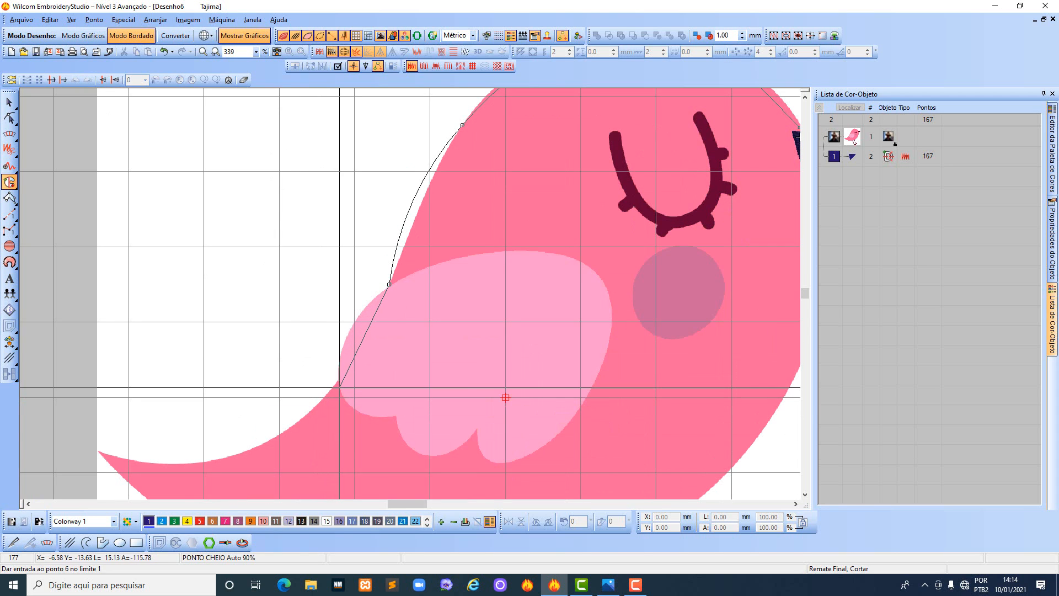
pyautogui.rightClick(323, 400)
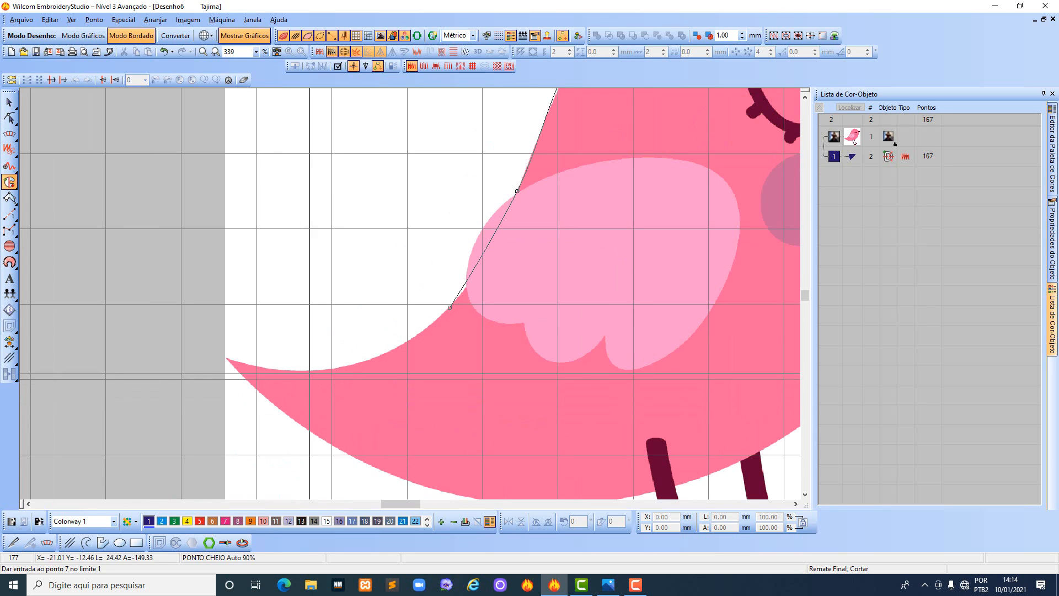
pyautogui.rightClick(313, 370)
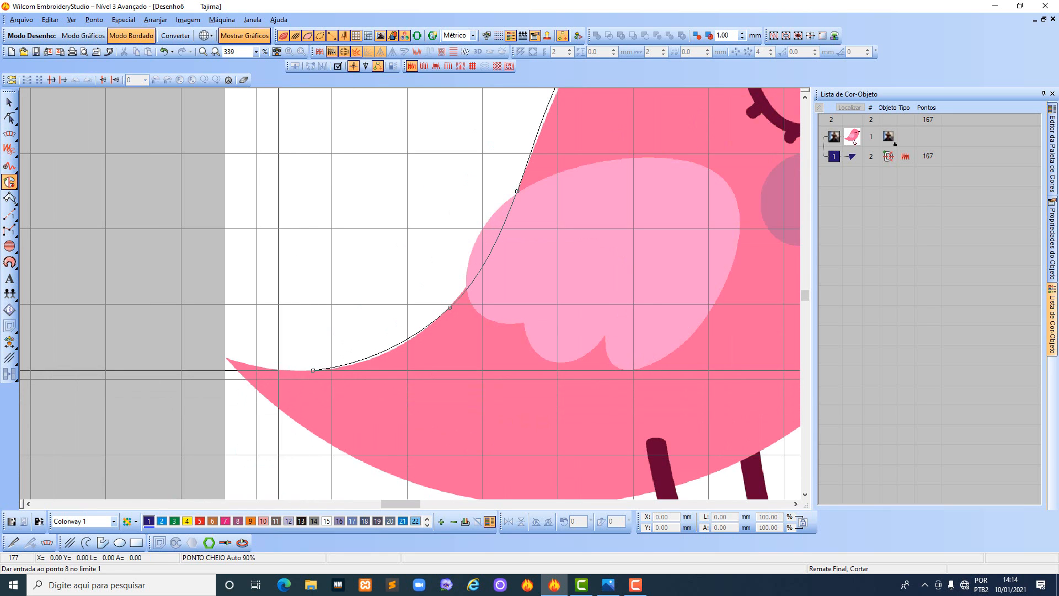
pyautogui.rightClick(249, 365)
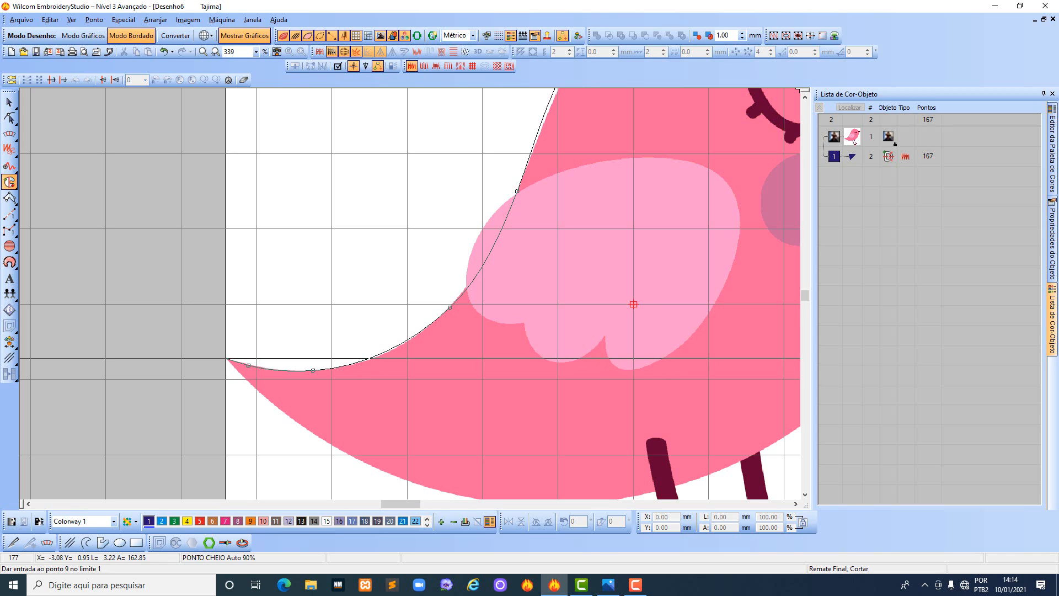
pyautogui.click(226, 358)
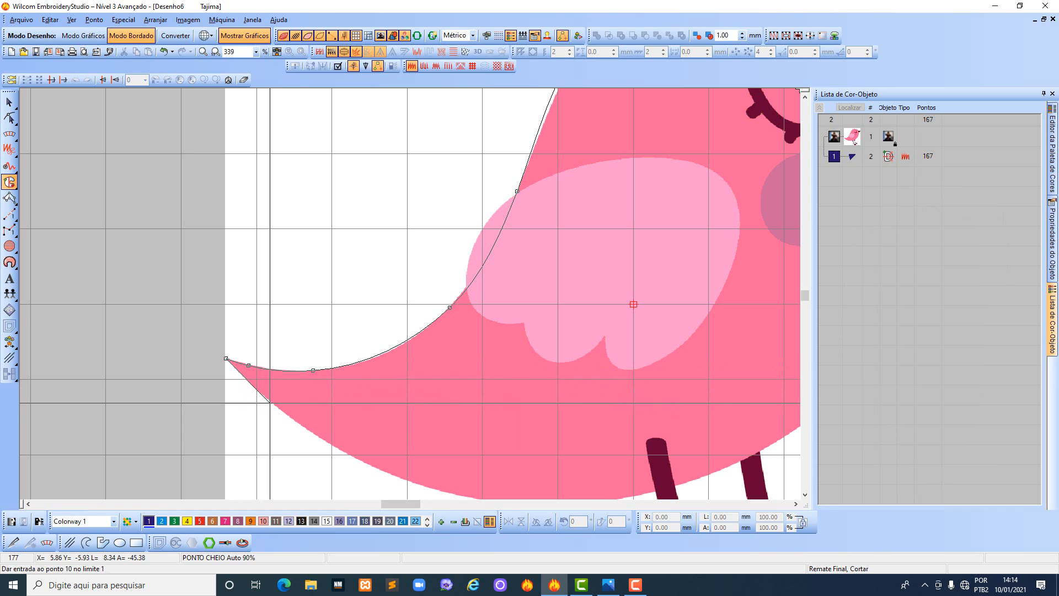
# Continue the body outline with curve points along the tail's lower edge, the belly and the chest, ending just below the beak.
pyautogui.click(270, 402)
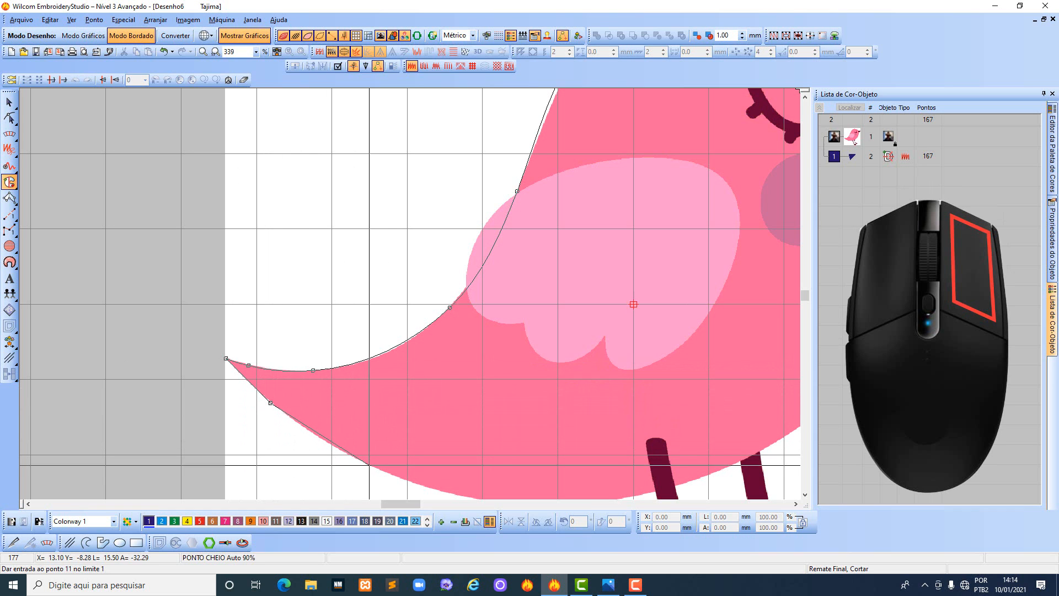
pyautogui.click(368, 465)
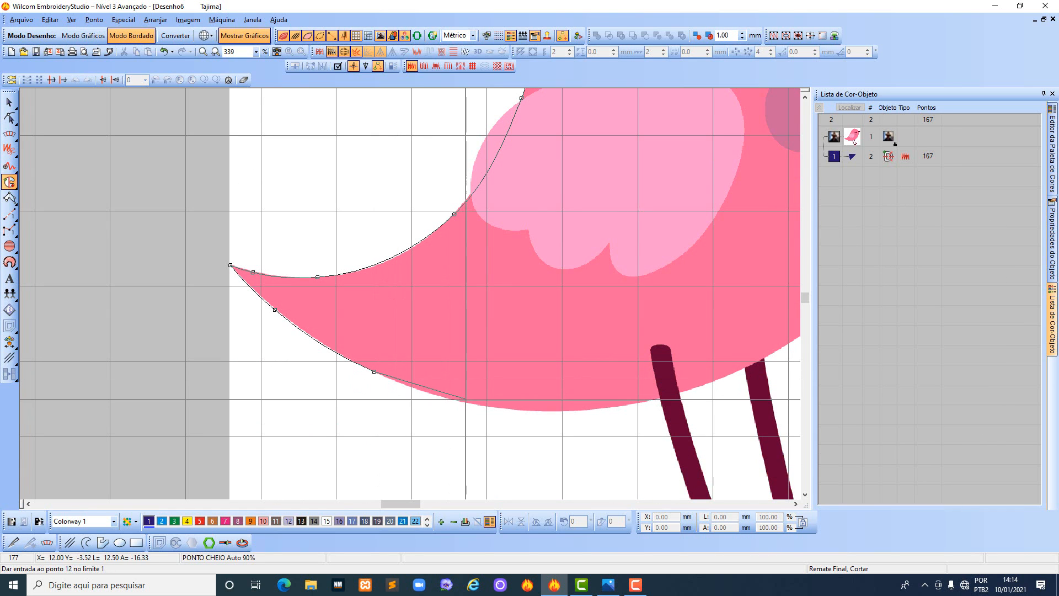
pyautogui.click(472, 404)
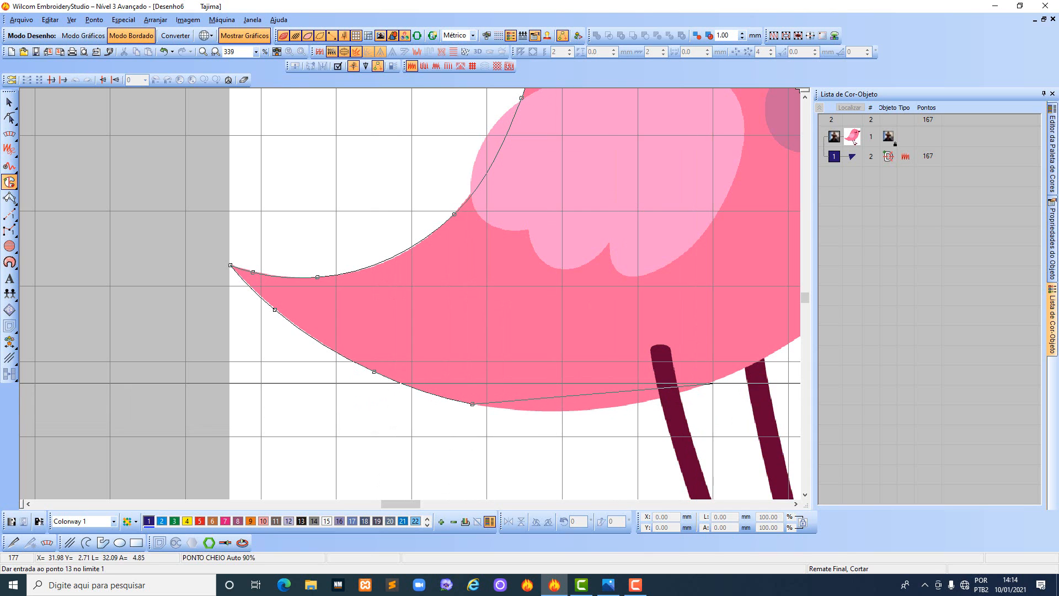
pyautogui.click(714, 382)
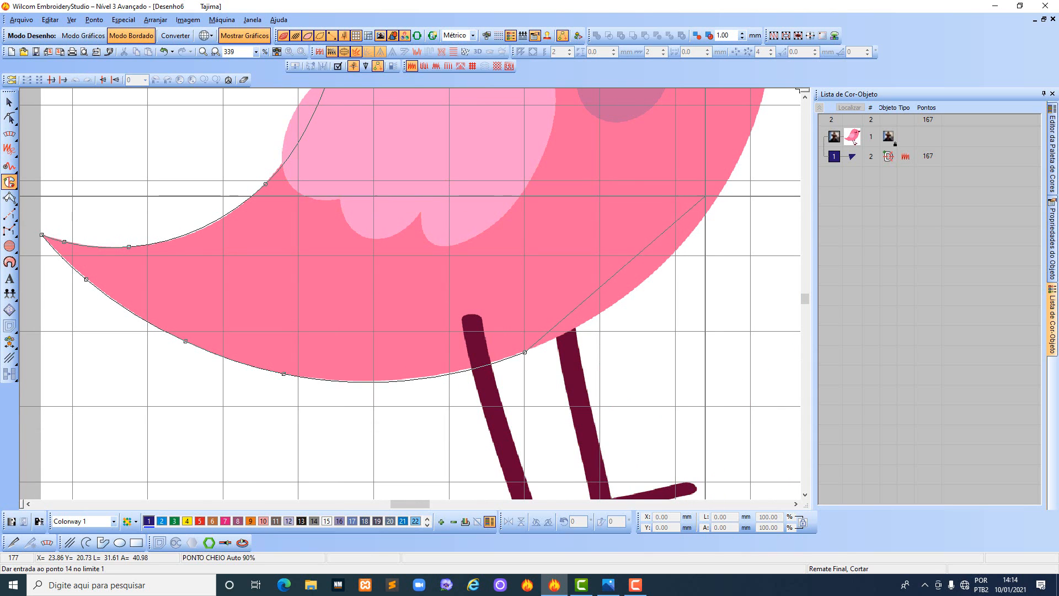
pyautogui.click(716, 202)
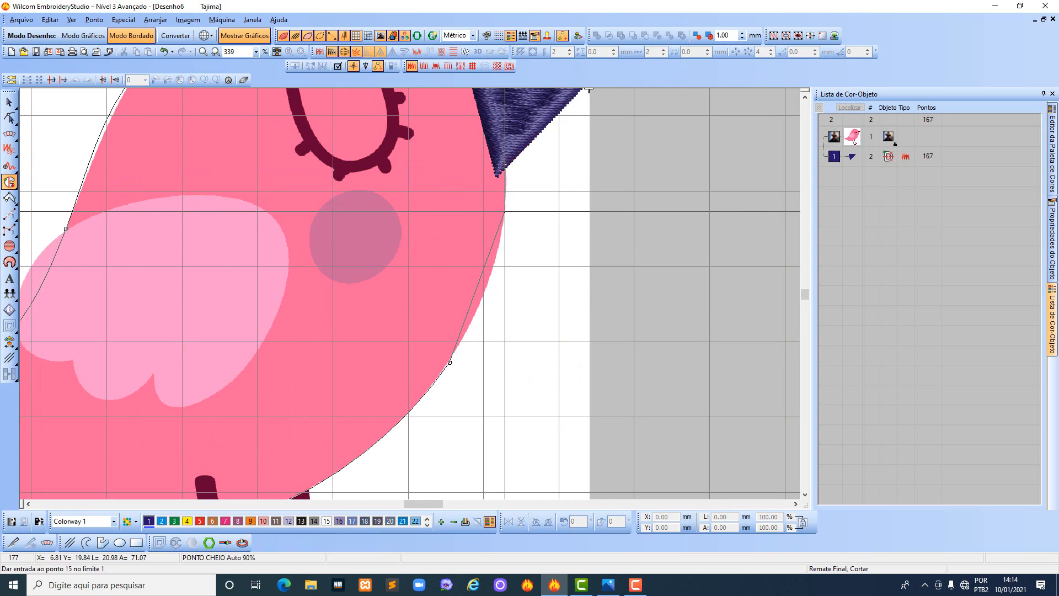
pyautogui.click(504, 212)
# Close the body outline and accept the proposed entry, exit and stitch angle to generate its fill stitches.
pyautogui.hotkey('shift', 'z')
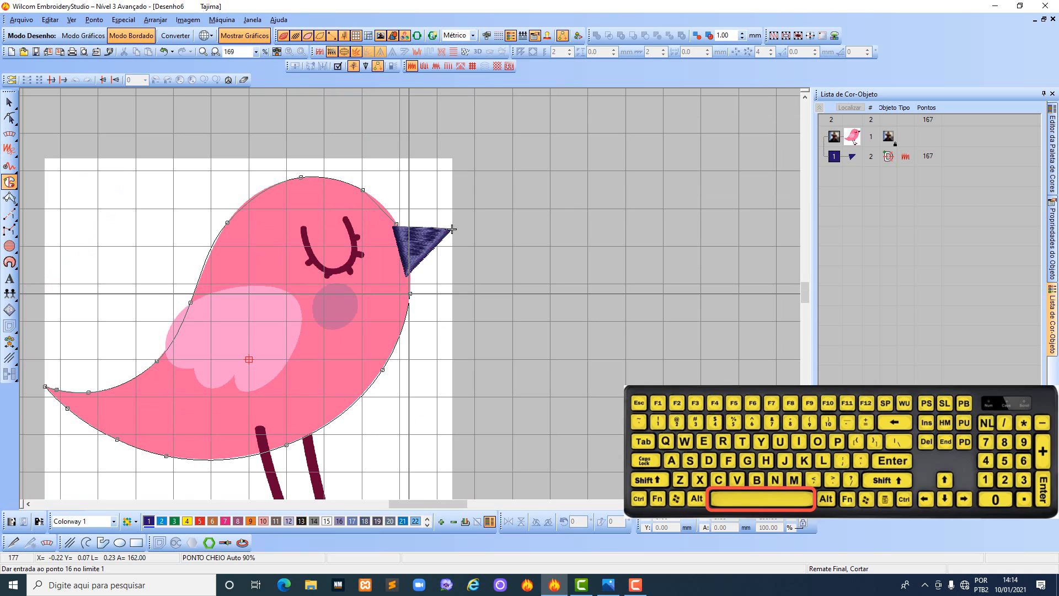
pyautogui.press('space')
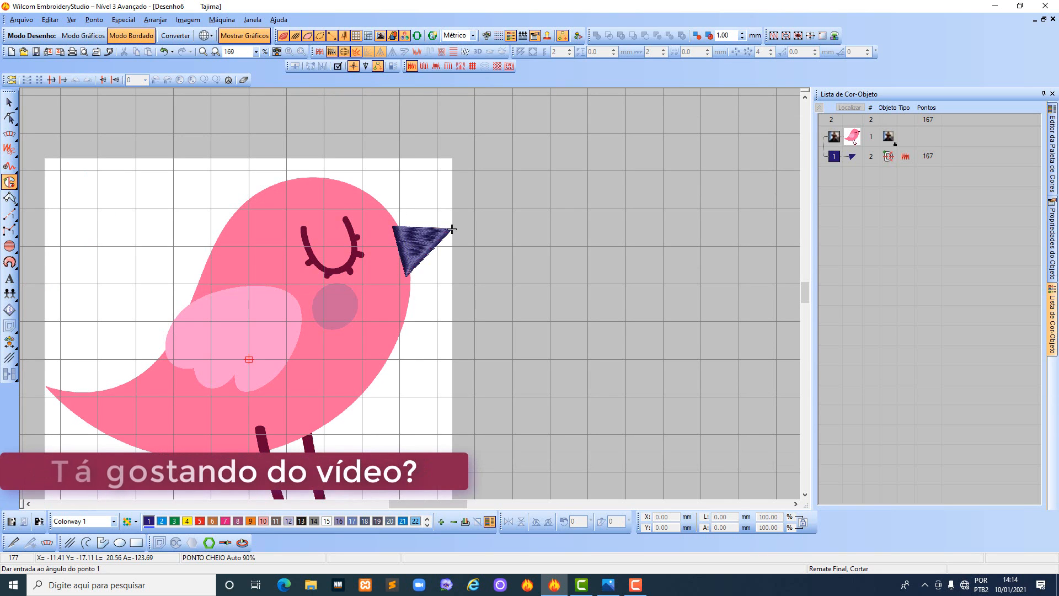
pyautogui.press('space')
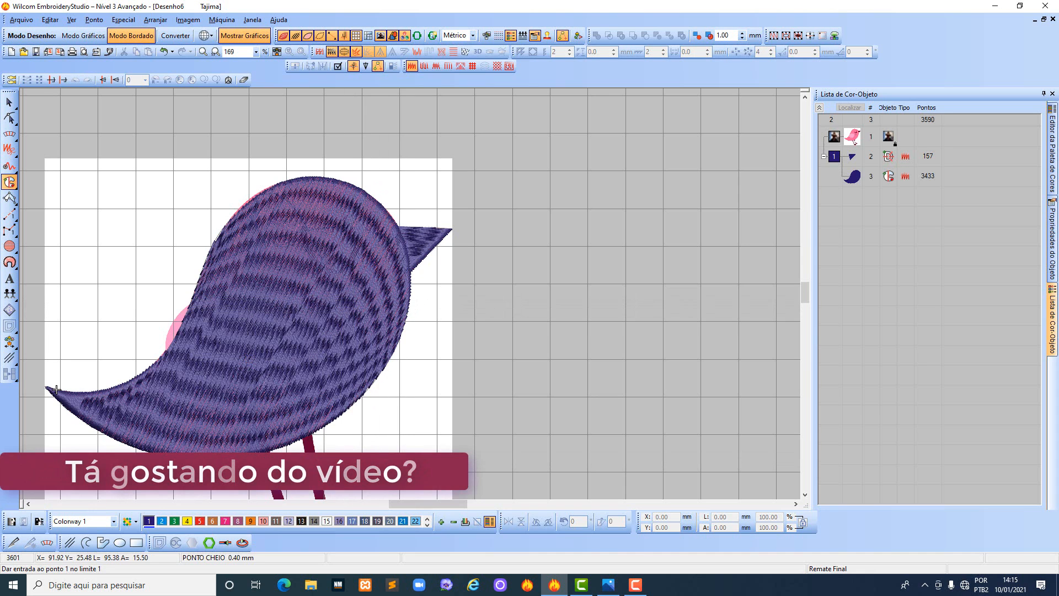
pyautogui.hotkey('shift', 'z')
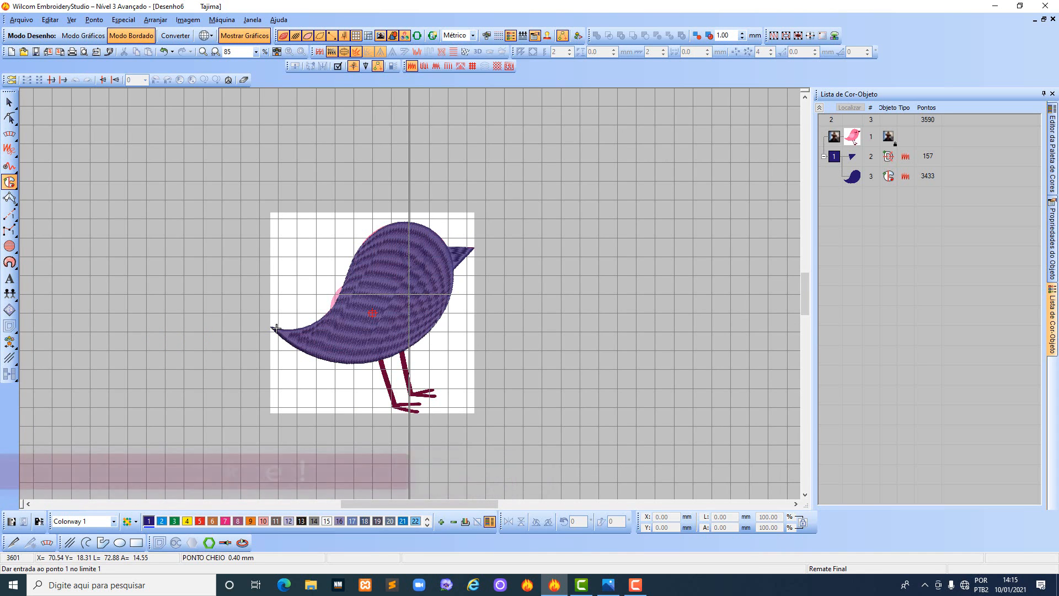
pyautogui.hotkey('shift', 'z')
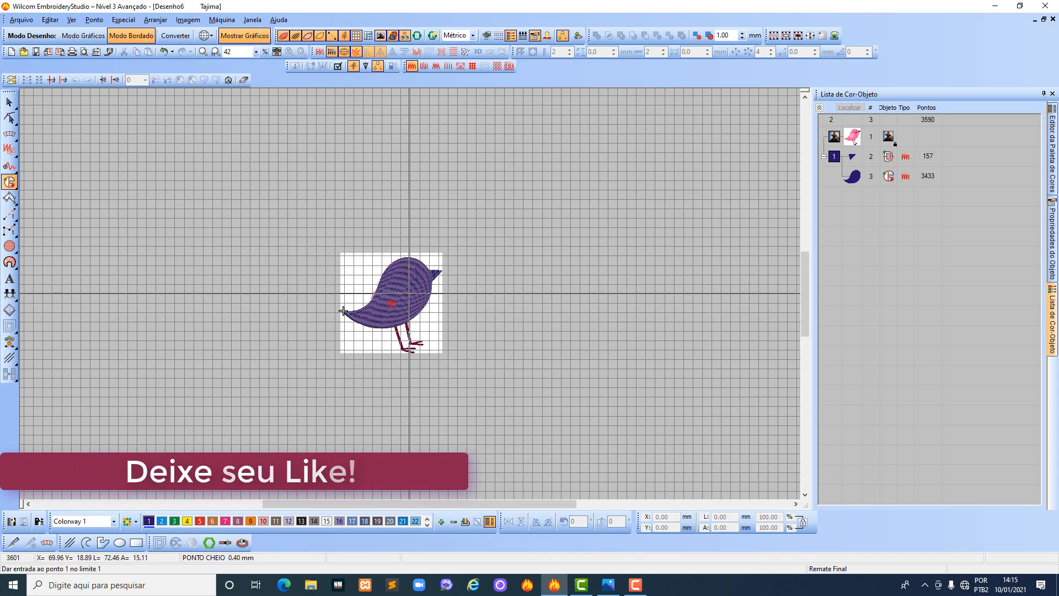
pyautogui.press('z')
pyautogui.press('z')
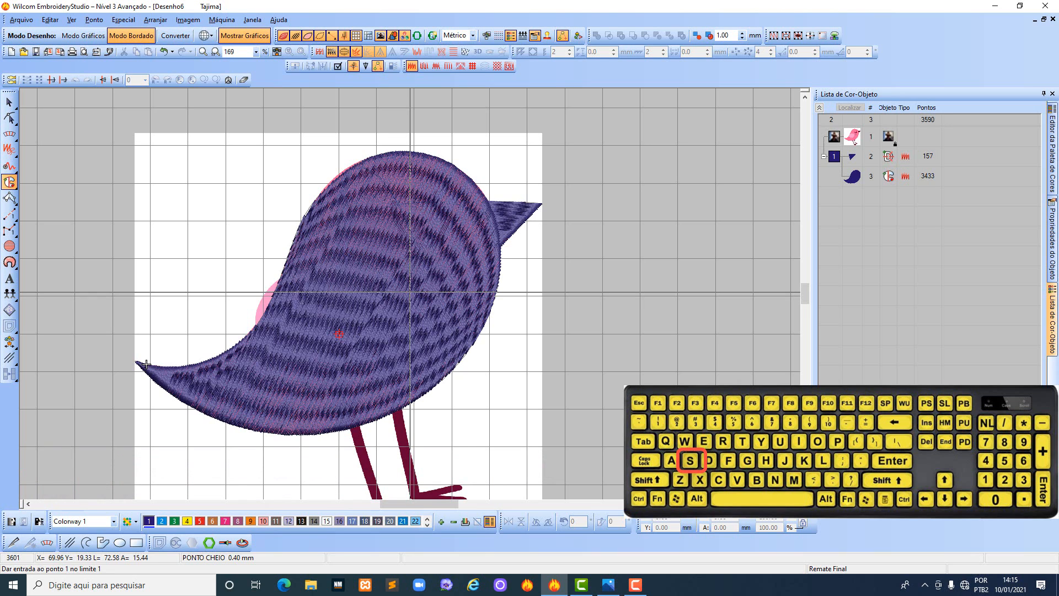
# Hide the generated stitches so the bird's closed eye in the bitmap can be traced.
pyautogui.press('s')
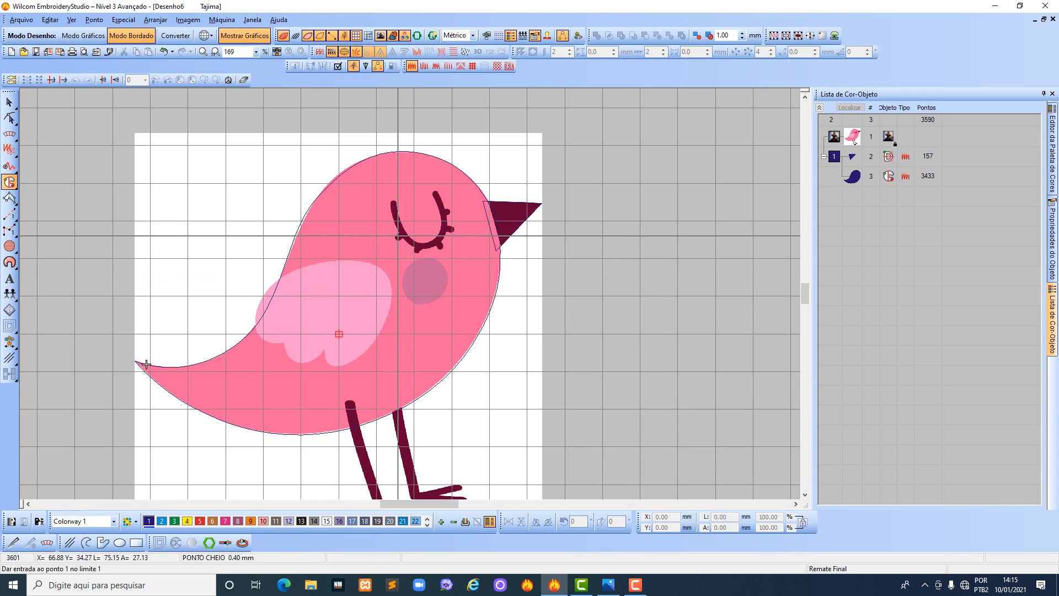
pyautogui.scroll(2, 397, 235)
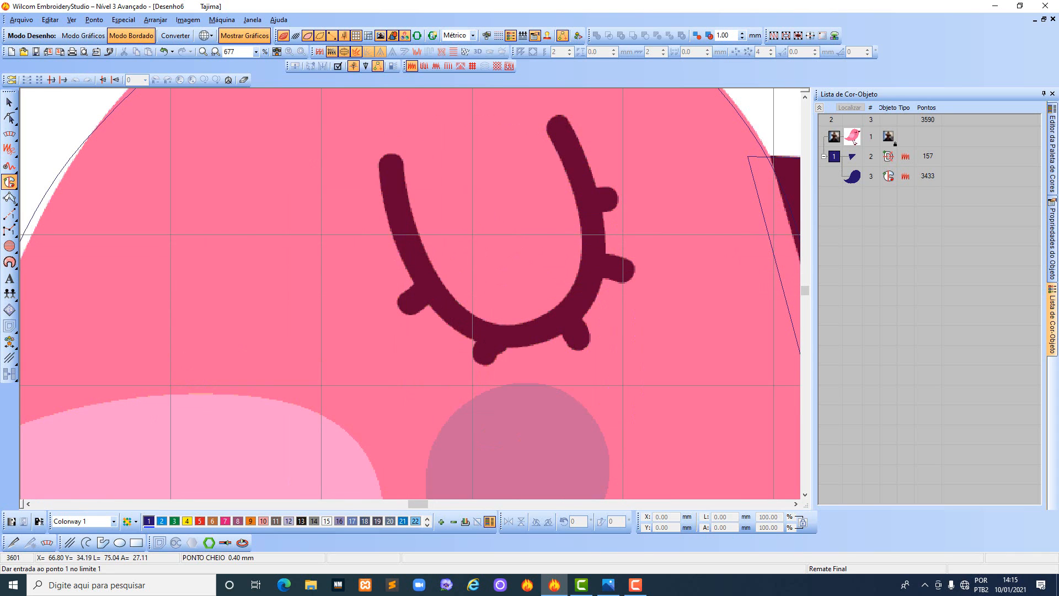
pyautogui.scroll(1, 397, 236)
pyautogui.scroll(-1, 409, 293)
pyautogui.scroll(1, 408, 294)
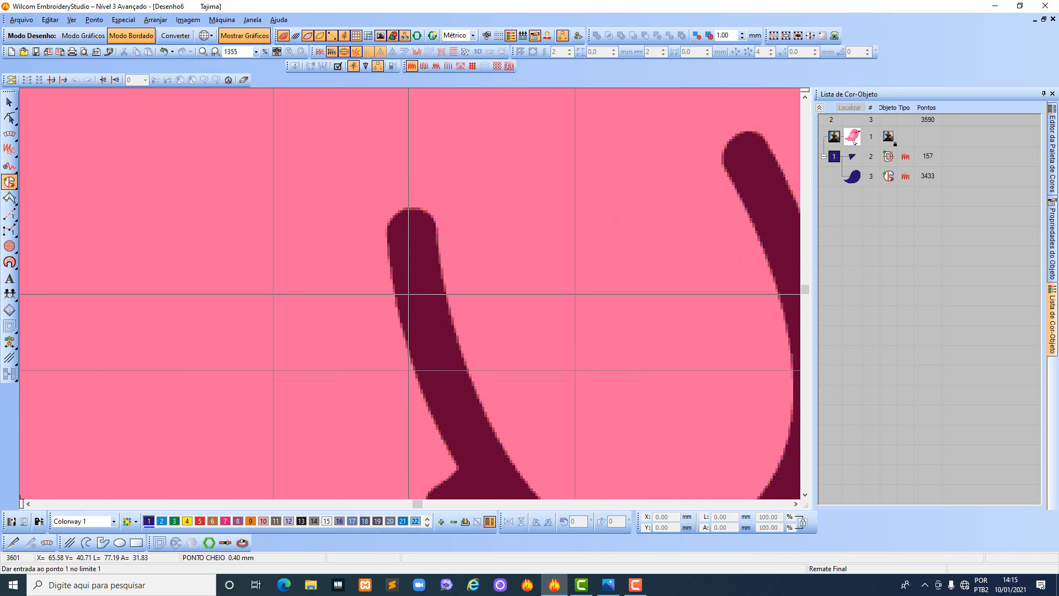
pyautogui.scroll(-1, 408, 294)
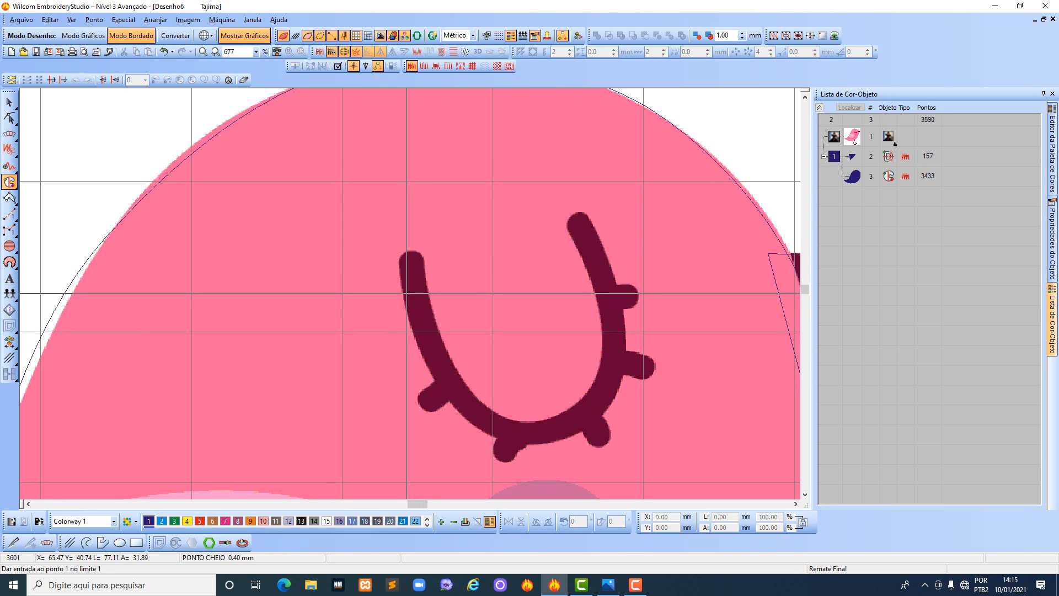
# Start the closed-eye shape with the complex fill tool used for the beak, tracing its rounded left tip and upper outer edge.
pyautogui.click(15, 189)
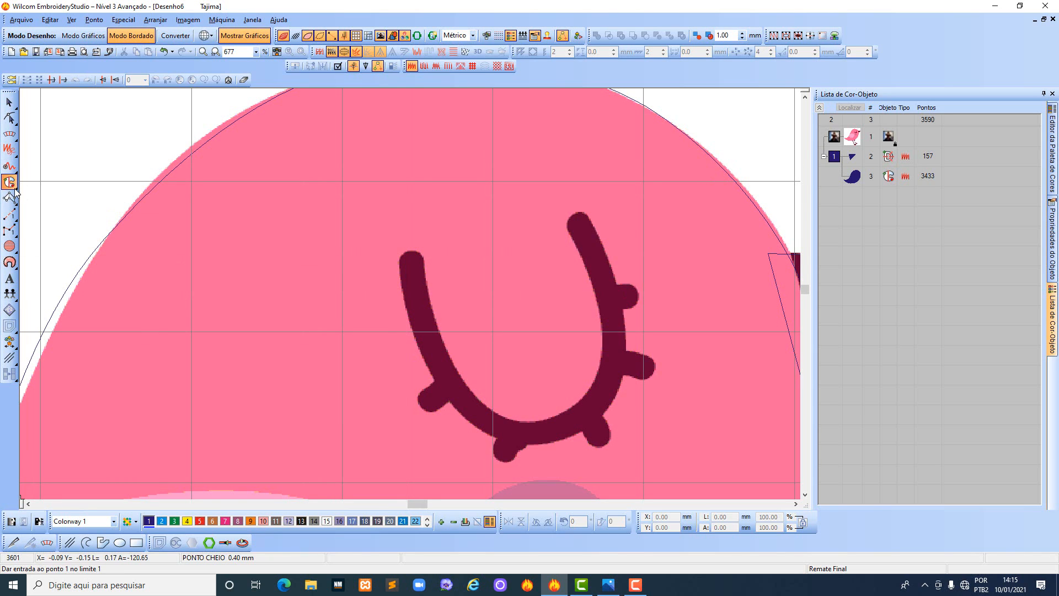
pyautogui.moveTo(16, 187)
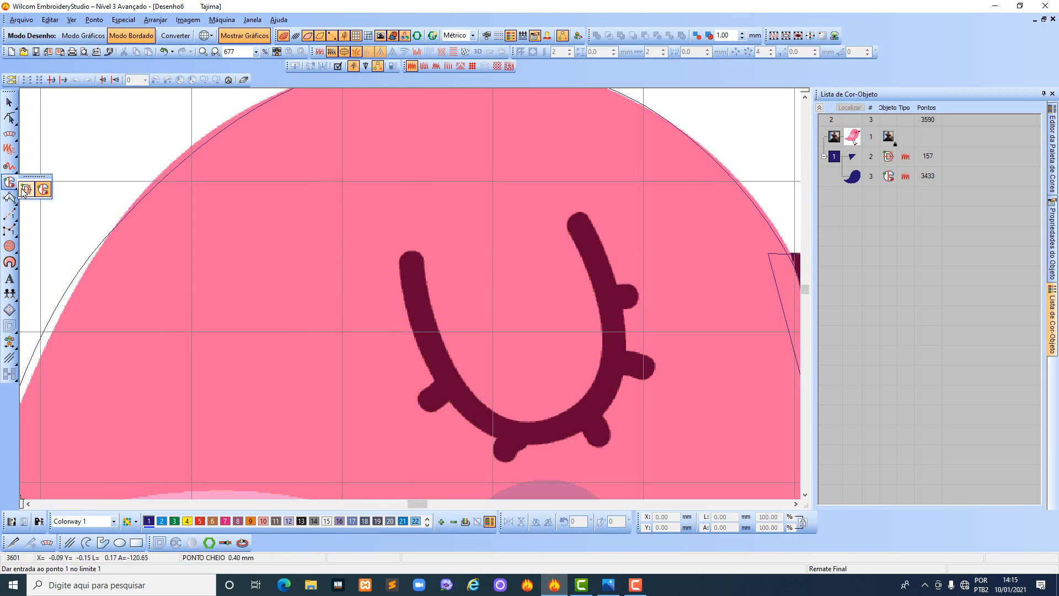
pyautogui.click(25, 190)
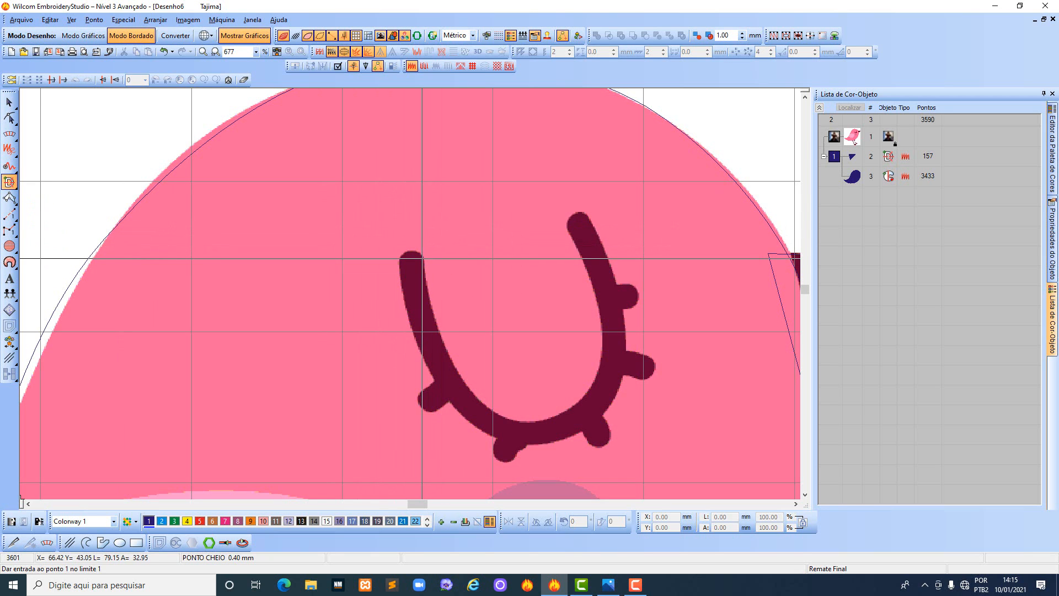
pyautogui.click(422, 258)
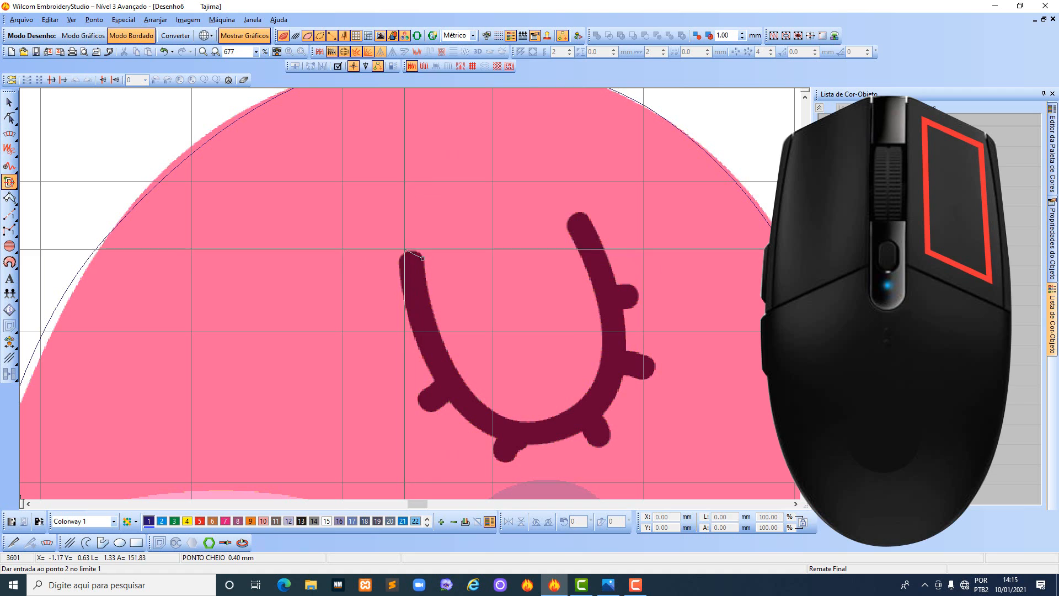
pyautogui.click(407, 250)
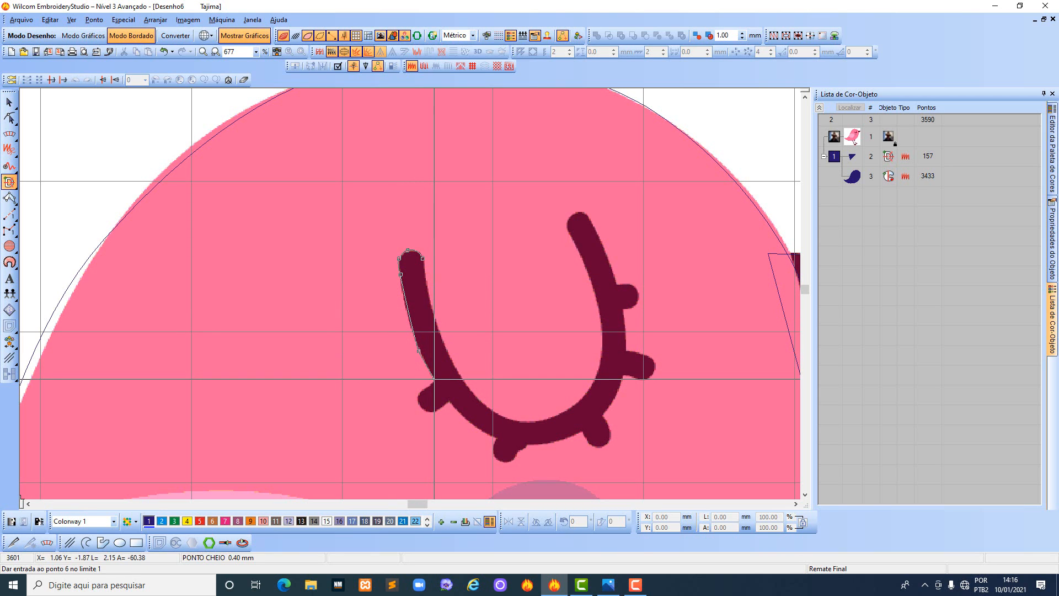
pyautogui.scroll(2, 431, 379)
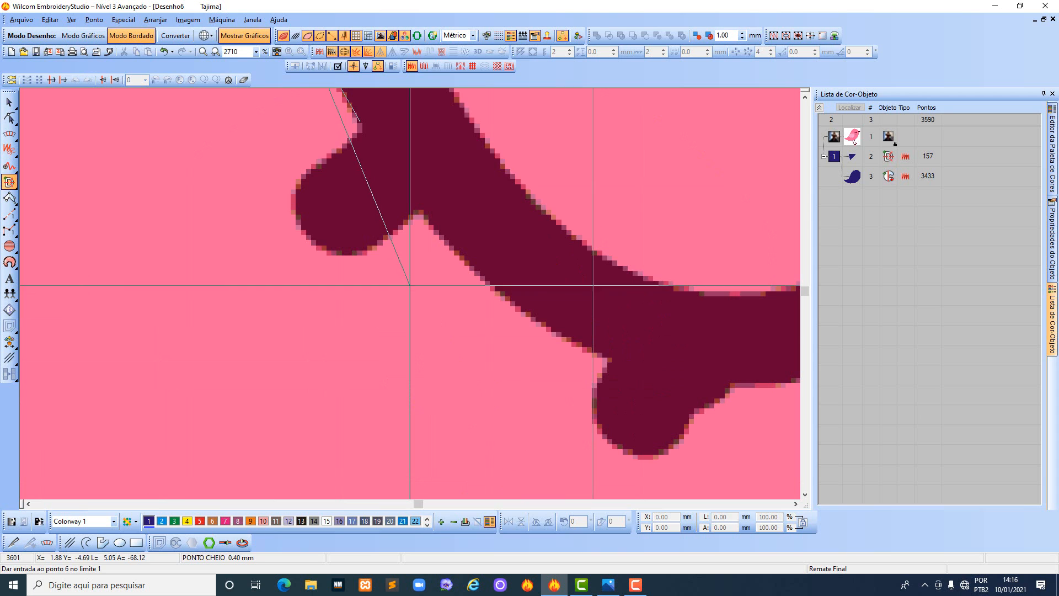
# Continue the eye outline around the first lash and along the outer arc, with corner points where the lashes meet the arc.
pyautogui.click(361, 128)
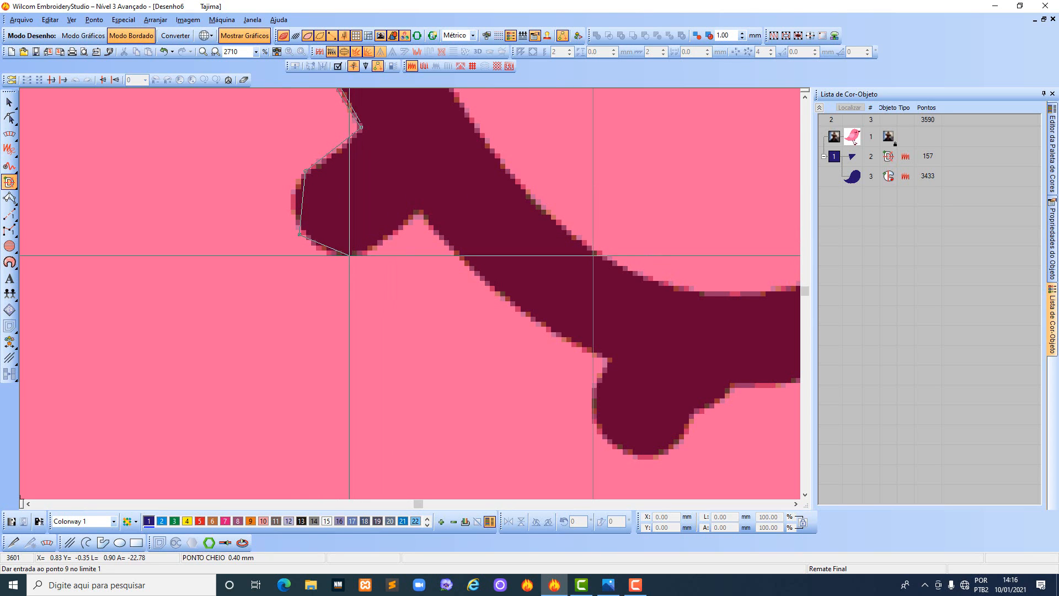
pyautogui.click(354, 255)
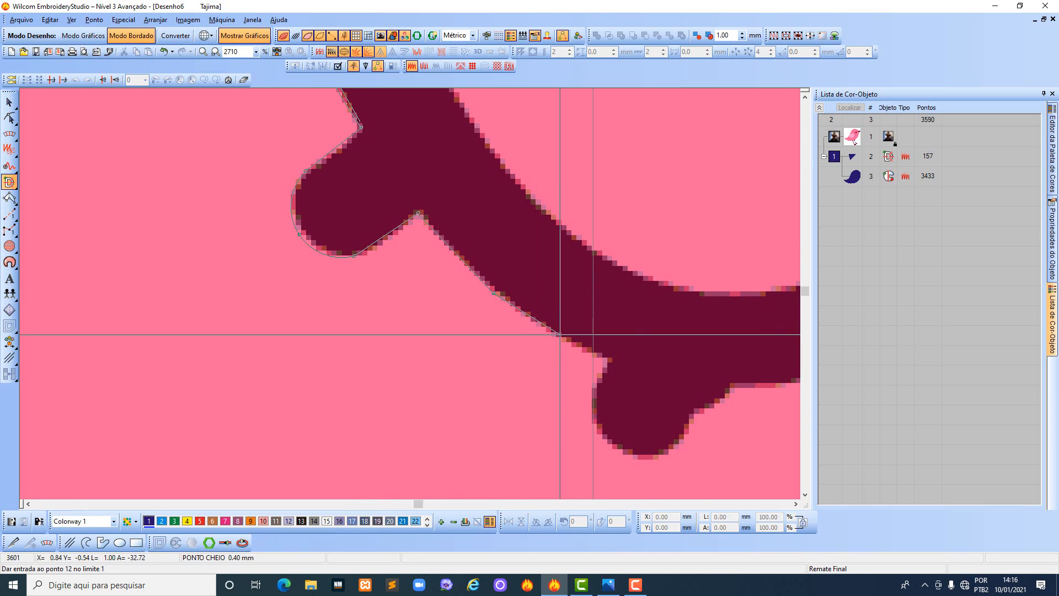
pyautogui.click(606, 357)
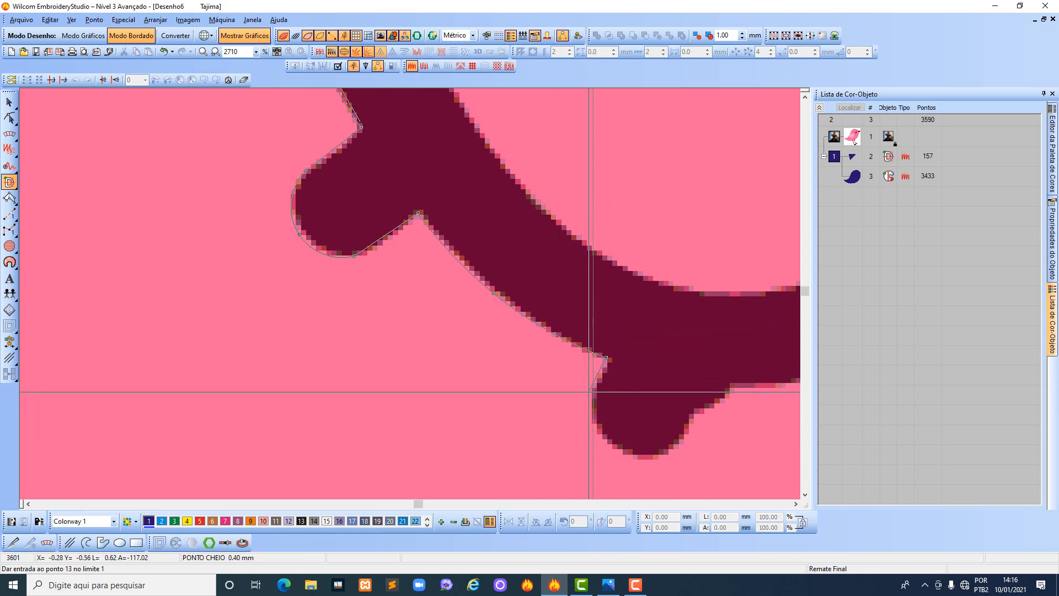
# Trace the second lash with curve points around its rounded end, replacing one misplaced point, and add a corner point at its far base.
pyautogui.click(594, 396)
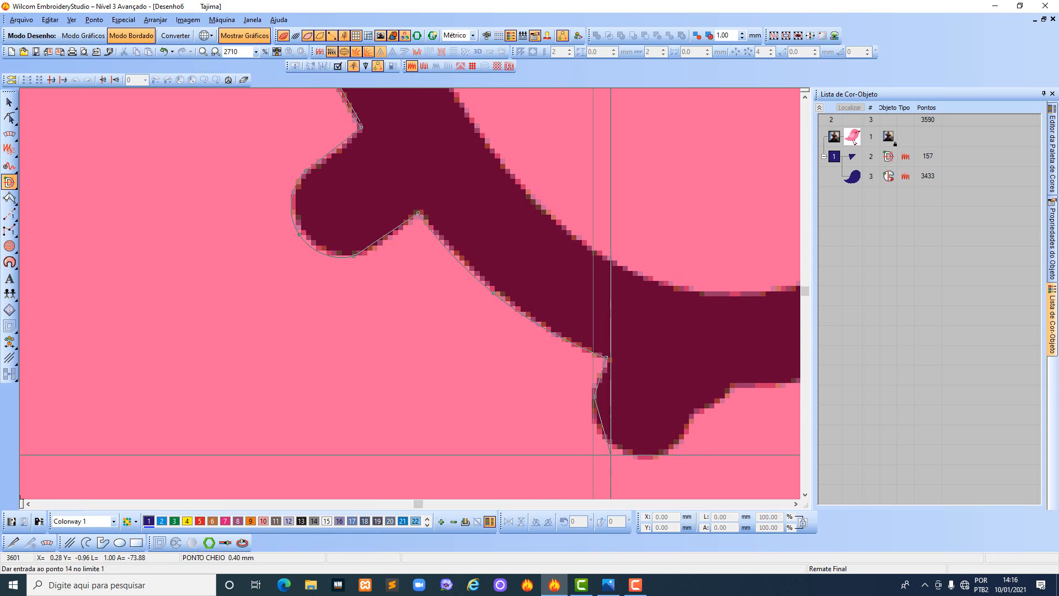
pyautogui.click(611, 455)
pyautogui.press('BackSpace')
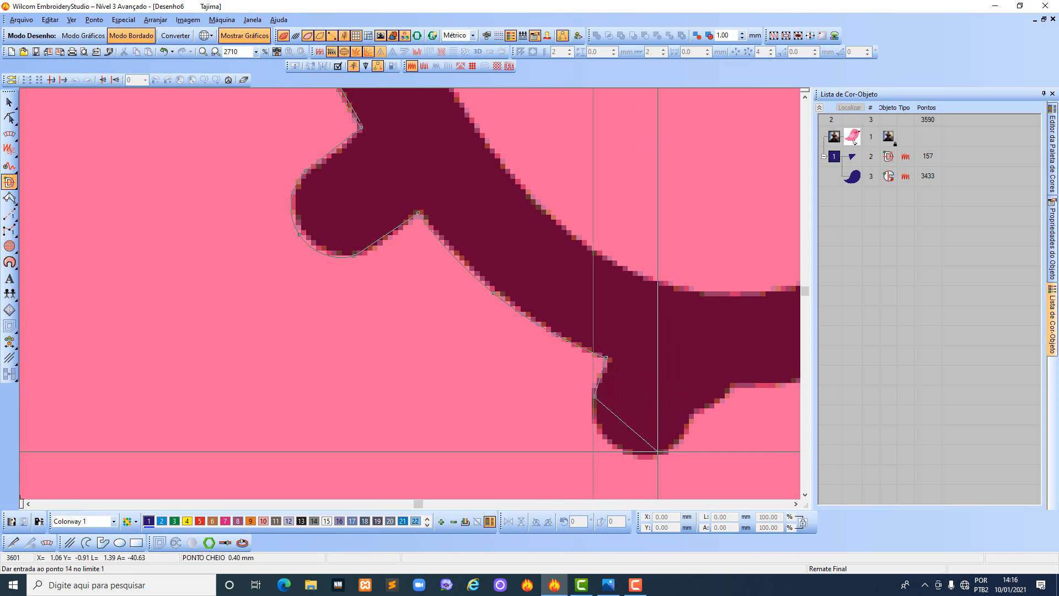
pyautogui.click(618, 452)
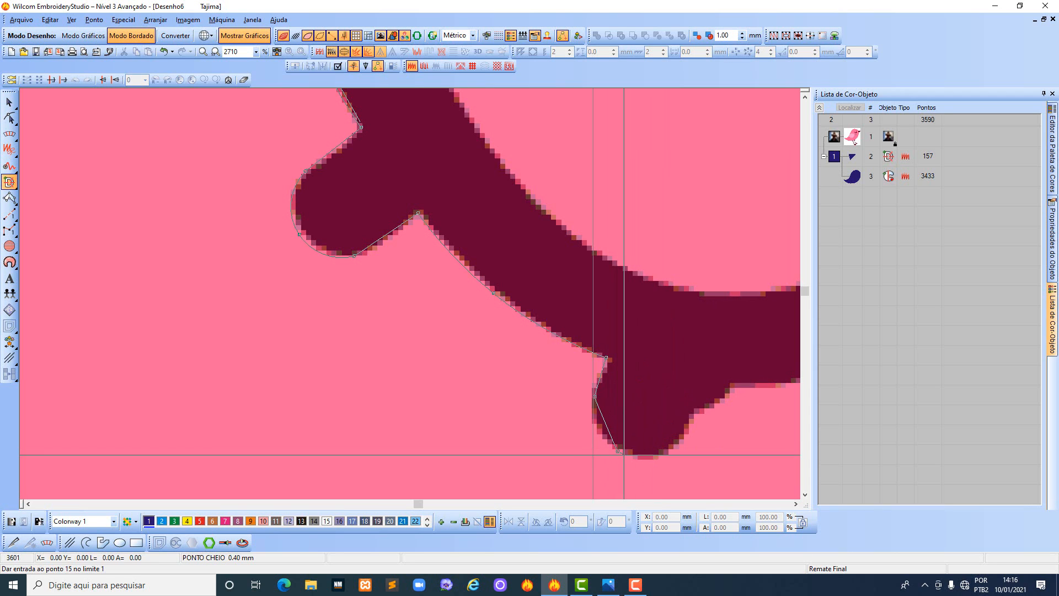
pyautogui.click(674, 449)
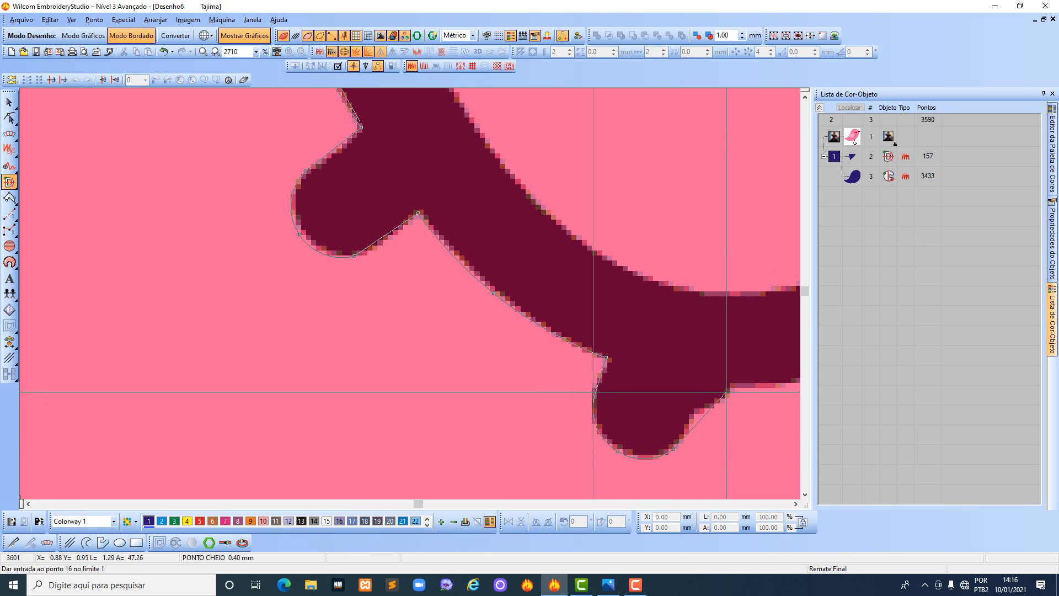
pyautogui.click(727, 387)
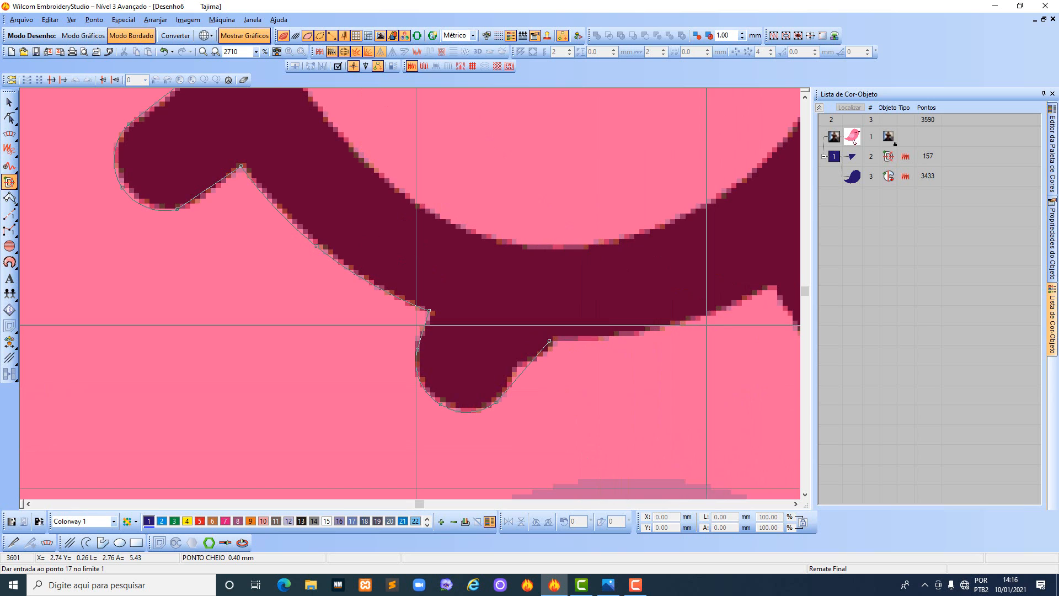
# Continue the eye outline along the lower arc and around the third lash, placing corner points at the lash's base.
pyautogui.click(664, 327)
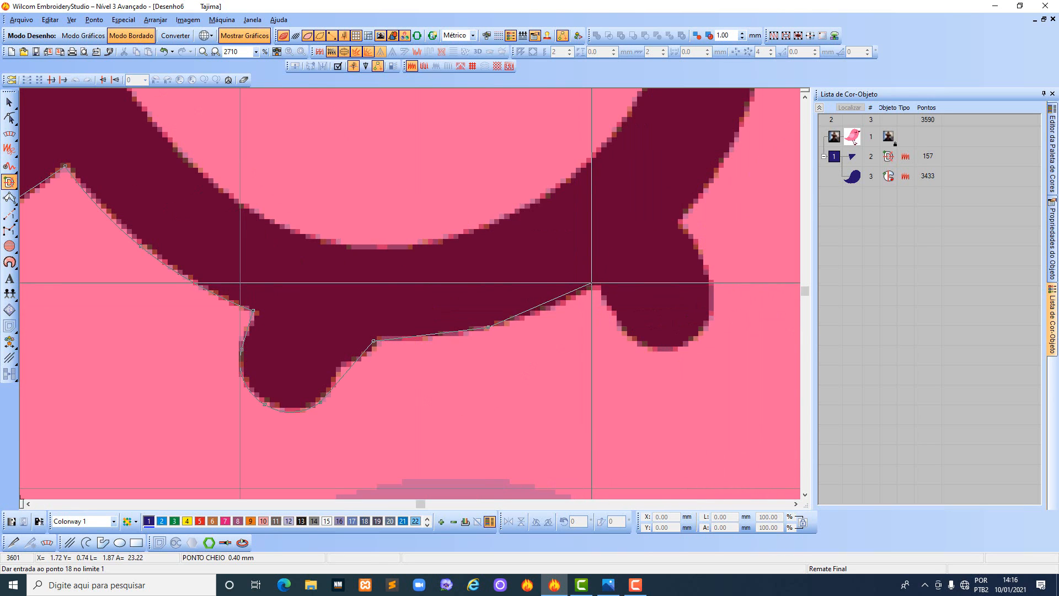
pyautogui.click(592, 283)
pyautogui.click(637, 345)
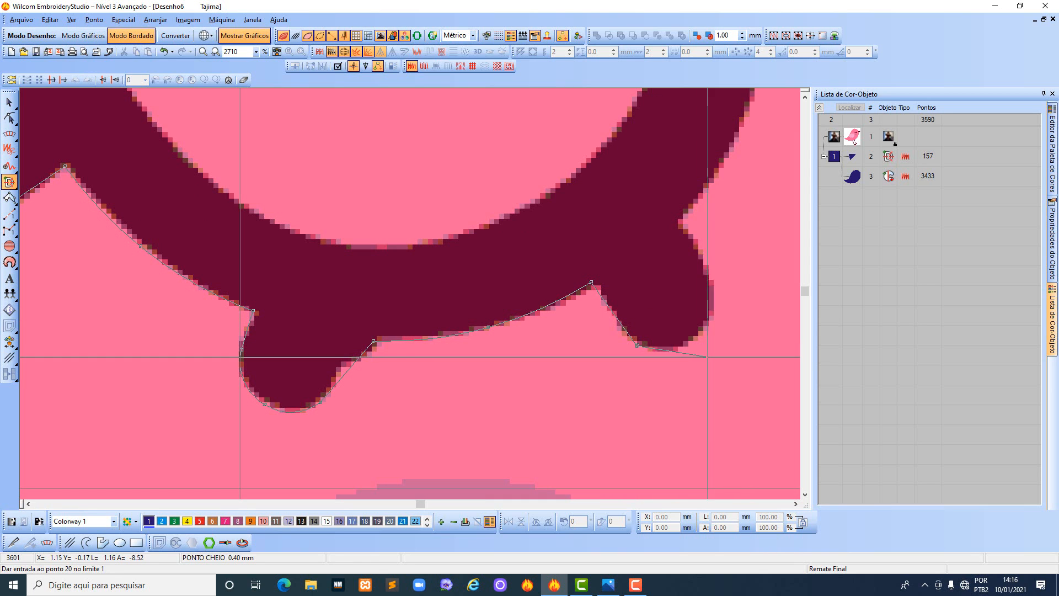
pyautogui.click(695, 341)
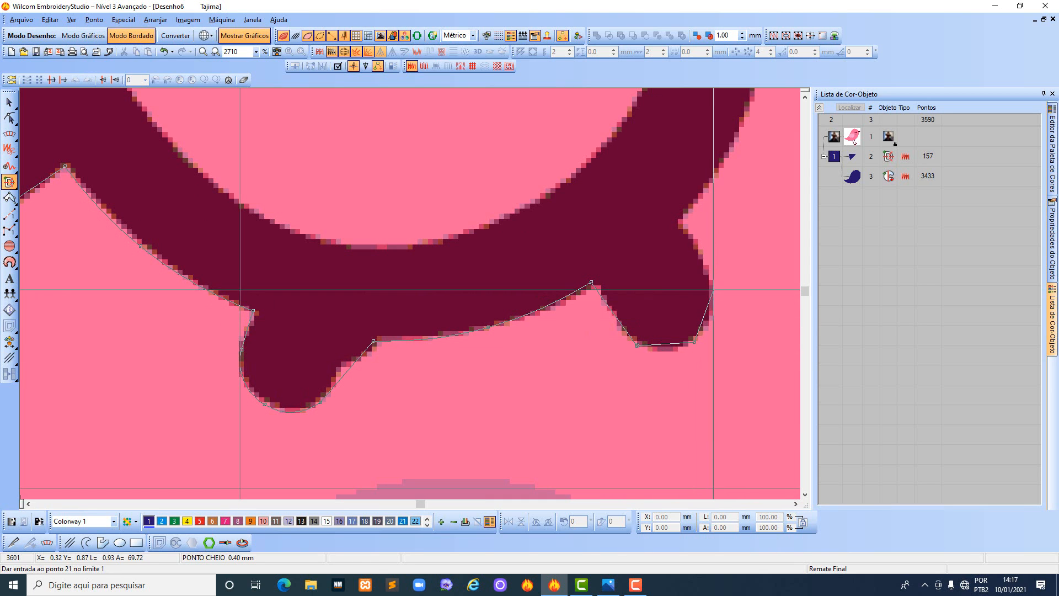
pyautogui.click(713, 288)
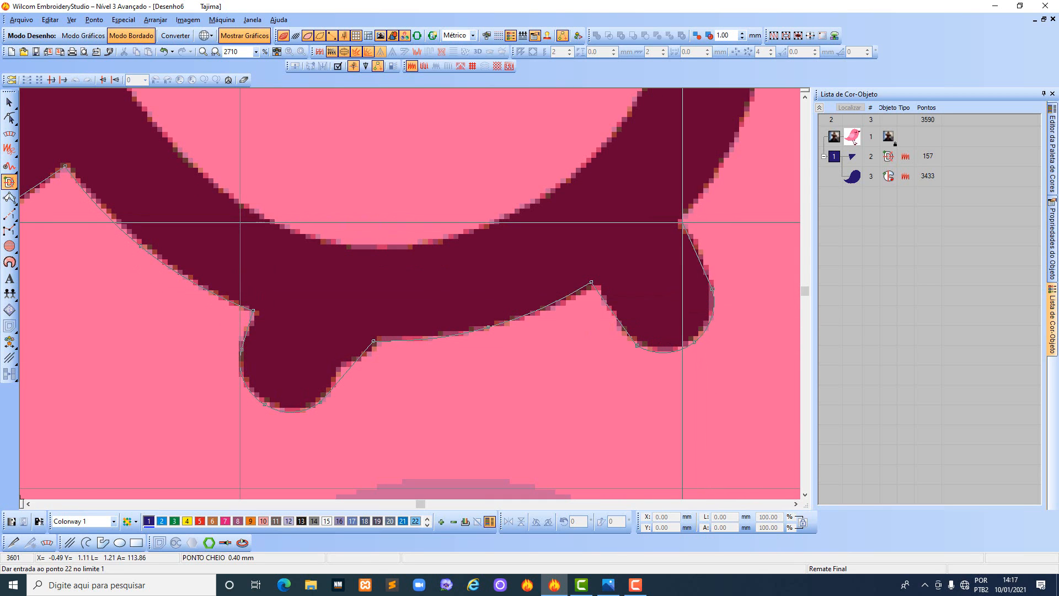
pyautogui.scroll(-3, 709, 169)
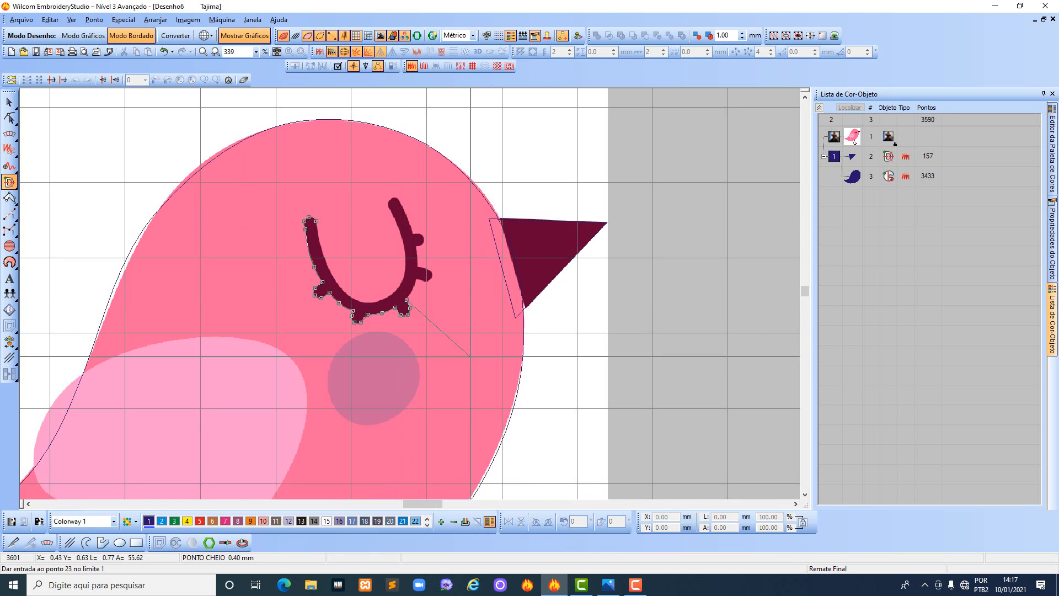
pyautogui.scroll(3, 387, 287)
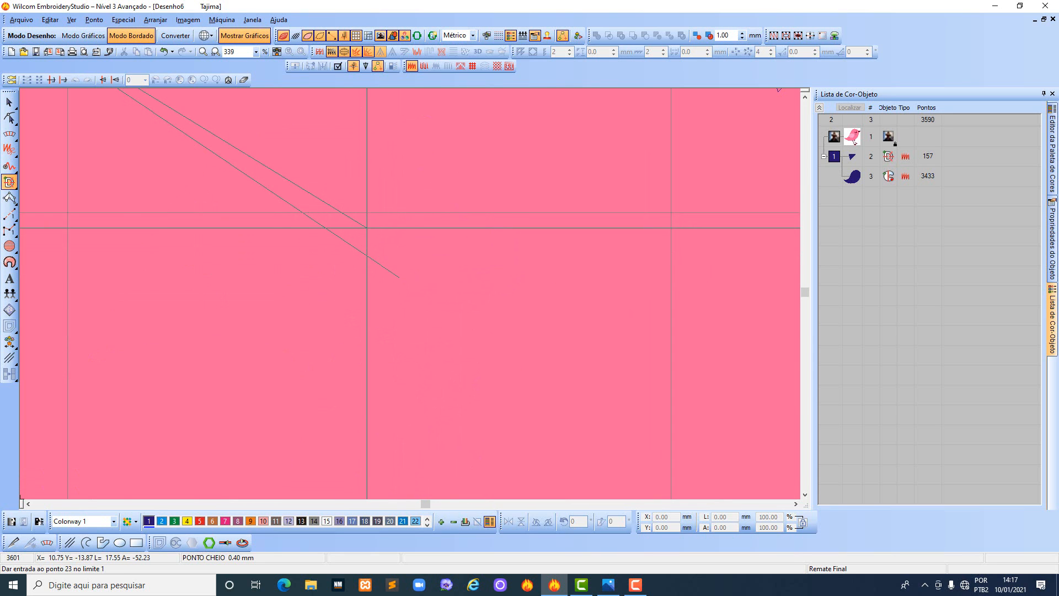
# Continue the eye outline along the outer arc to the fourth lash and trace around its rounded end.
pyautogui.scroll(-2, 408, 293)
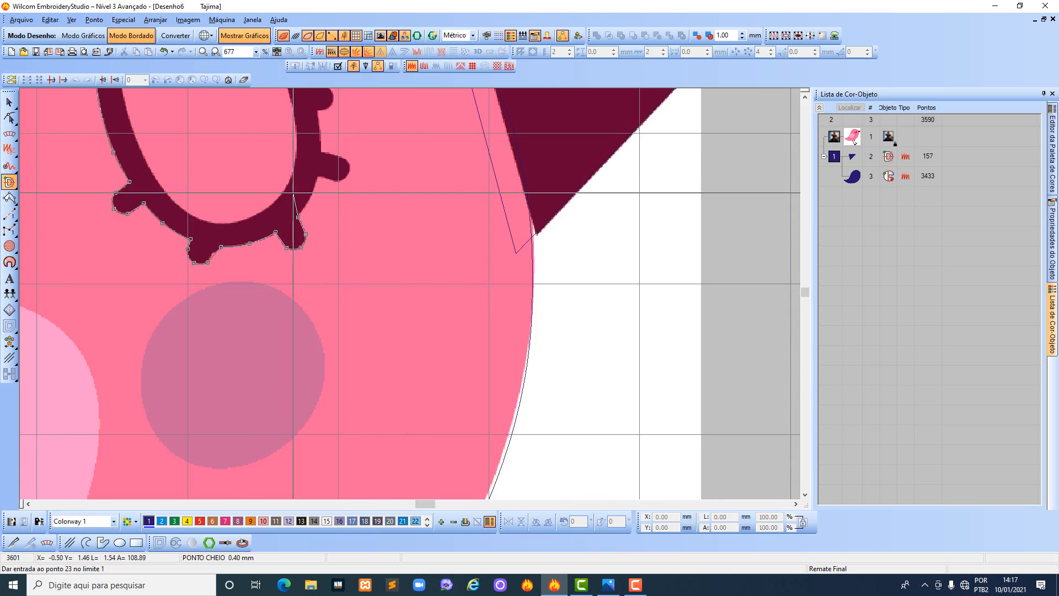
pyautogui.scroll(2, 432, 300)
pyautogui.click(444, 304)
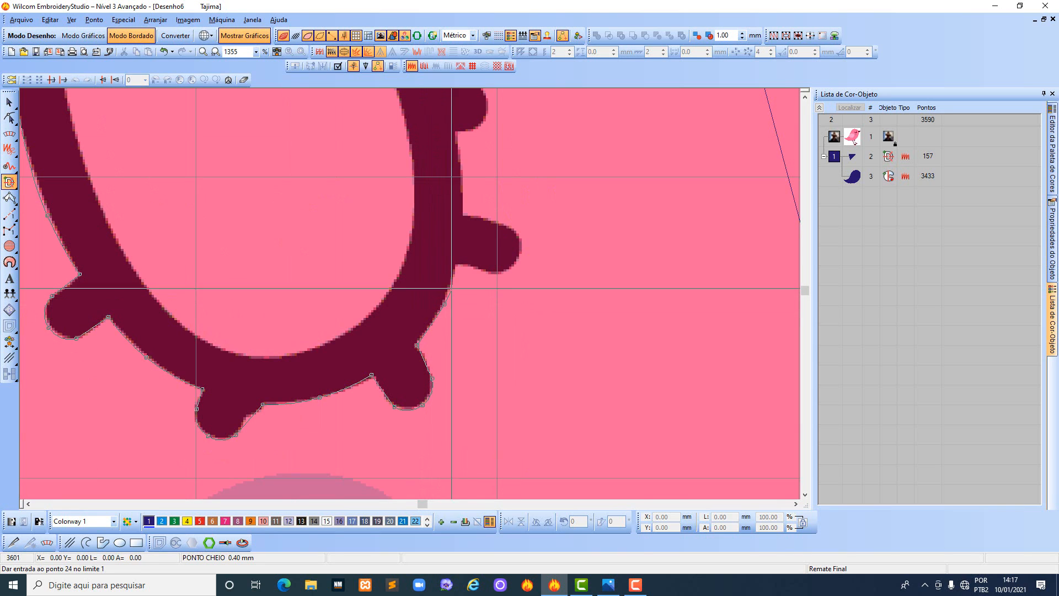
pyautogui.click(453, 266)
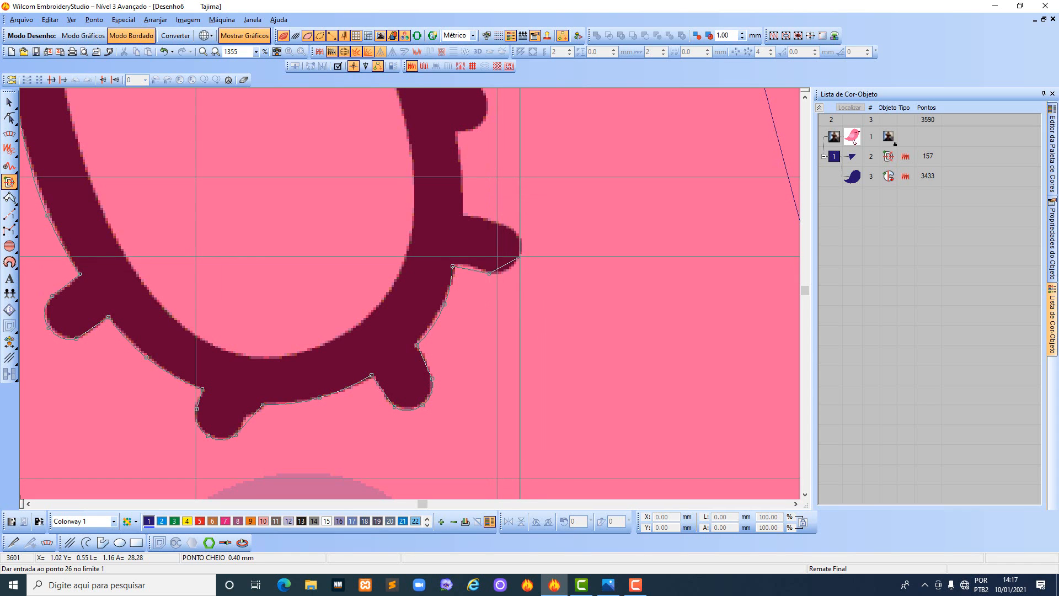
pyautogui.click(520, 255)
pyautogui.click(509, 230)
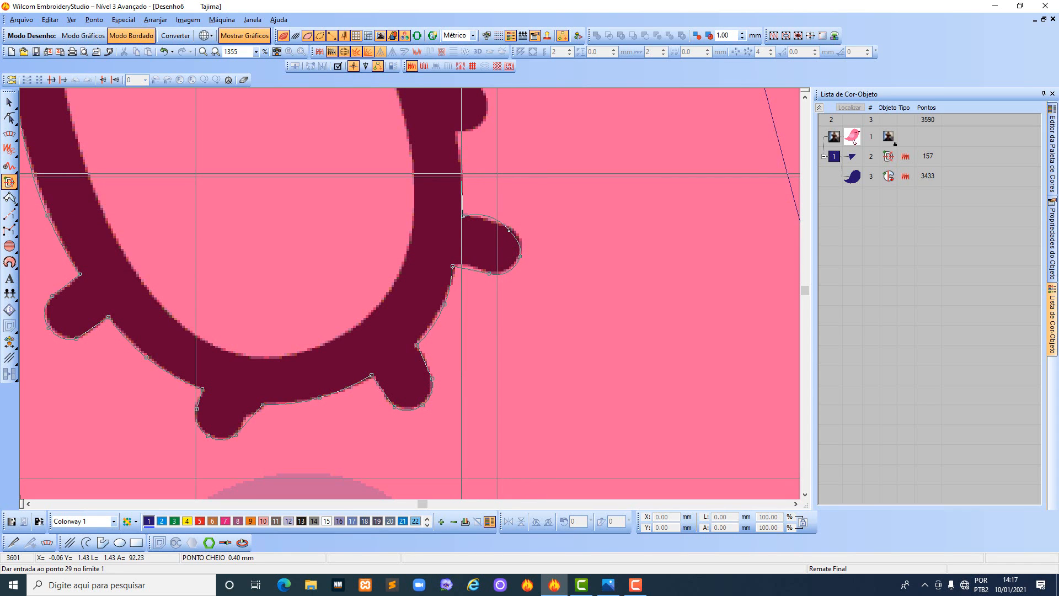
# Trace the short outer arc between the fourth and fifth lashes and follow the fifth lash back to its upper base.
pyautogui.click(461, 174)
pyautogui.click(456, 129)
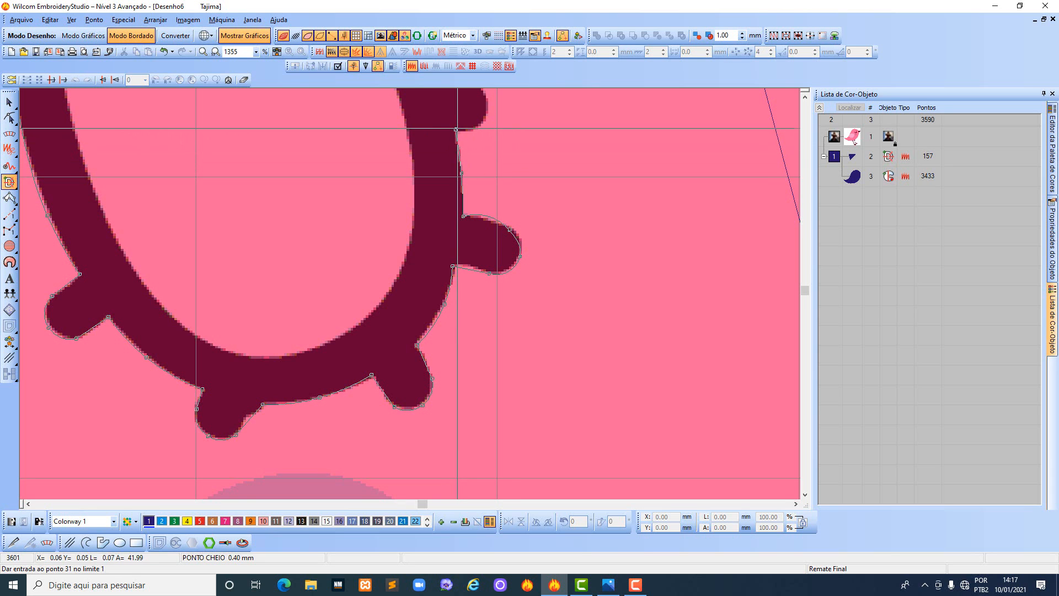
pyautogui.click(487, 118)
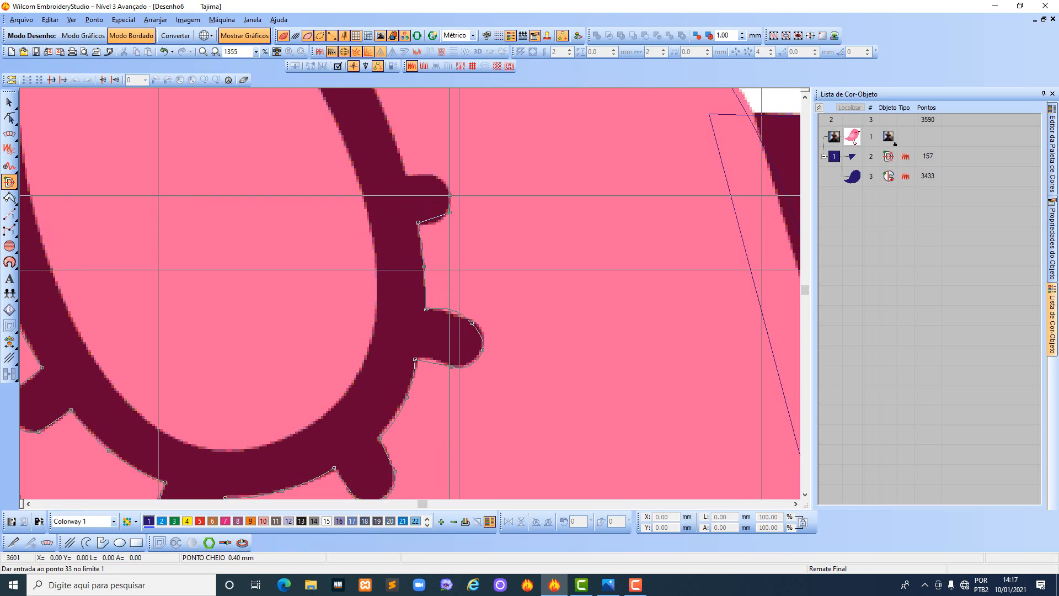
pyautogui.click(434, 176)
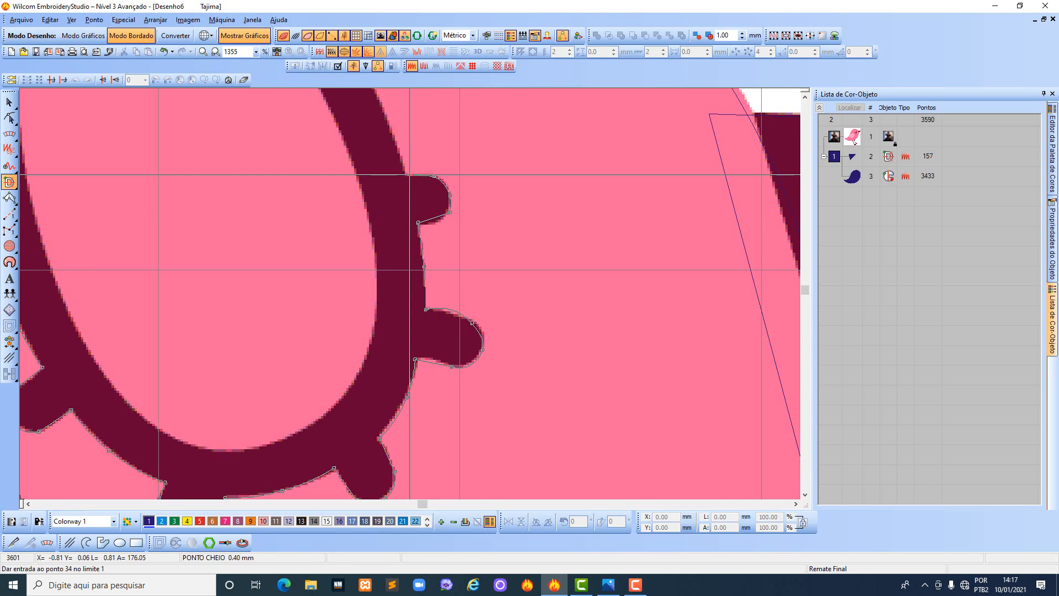
pyautogui.click(410, 175)
# Continue the outline up the outer edge of the eye's right arm and place curve points around its rounded tip.
pyautogui.scroll(2, 395, 159)
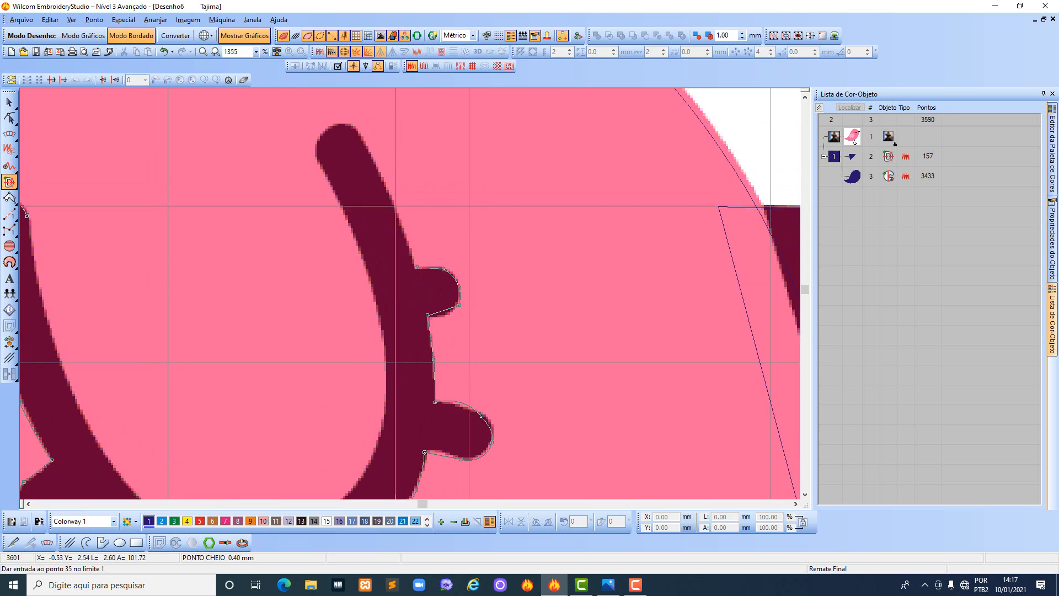
pyautogui.click(389, 191)
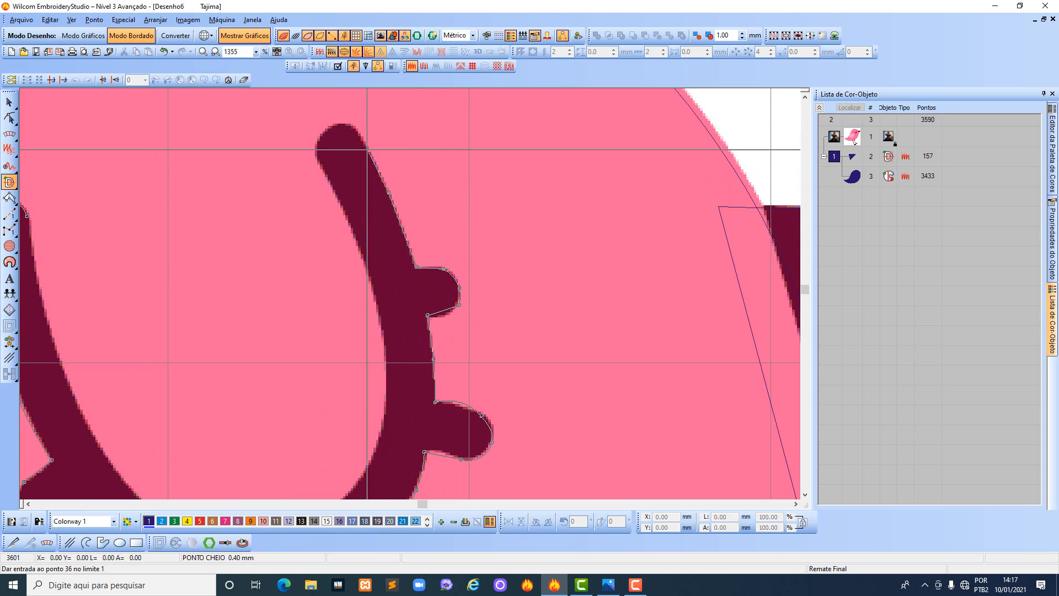
pyautogui.click(352, 126)
pyautogui.click(334, 125)
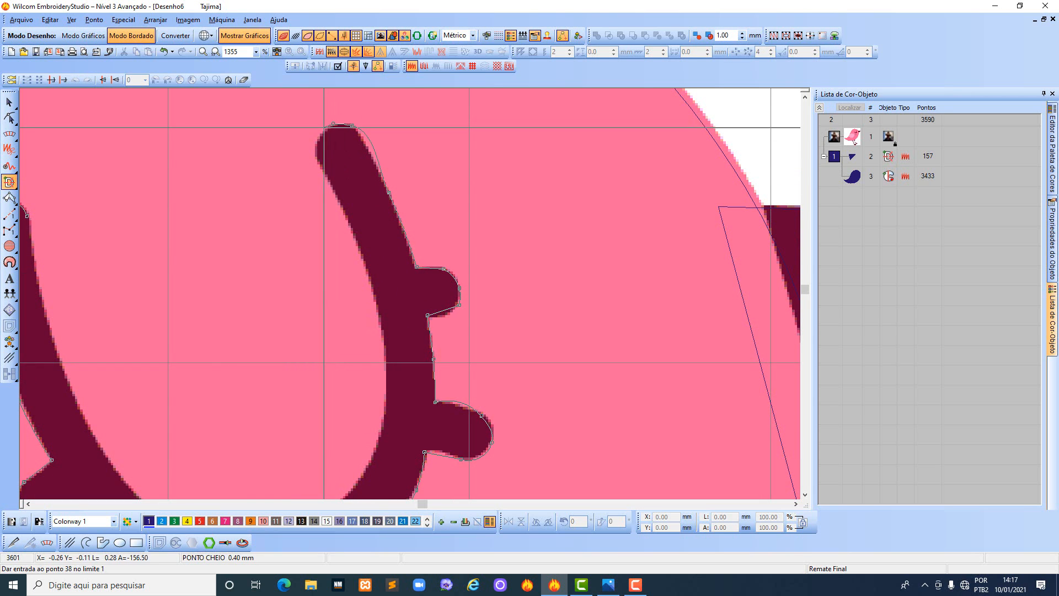
pyautogui.click(320, 132)
pyautogui.click(314, 143)
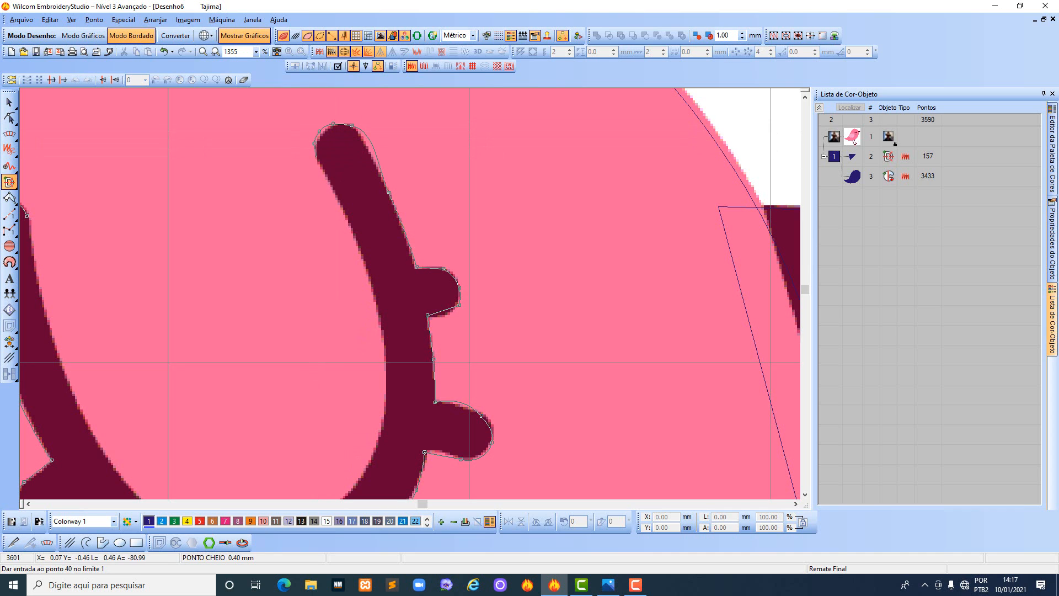
pyautogui.click(318, 160)
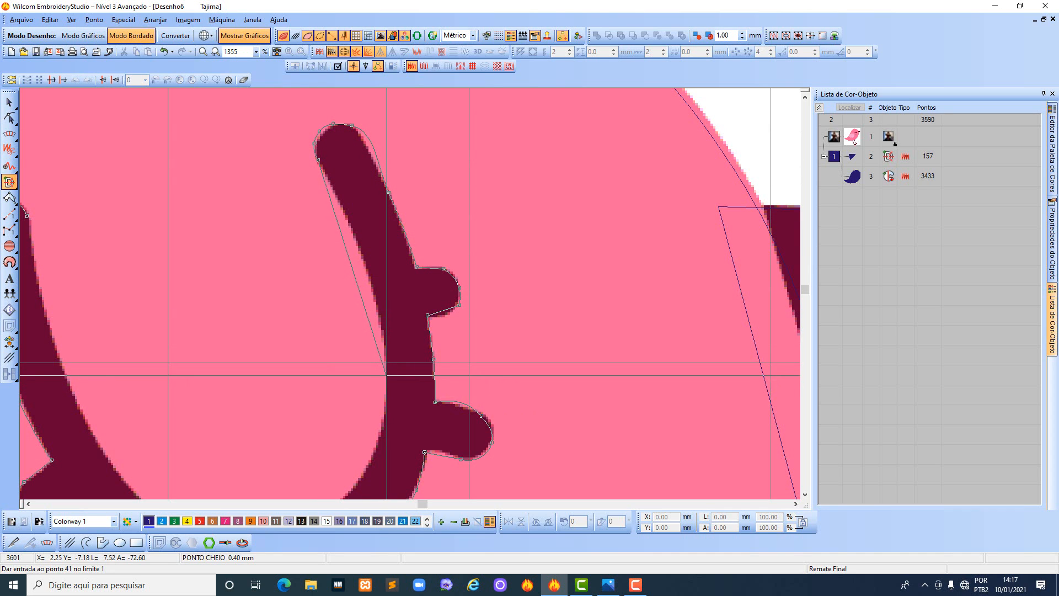
# Trace the eye's inner edge with curve points, down the right arm, around the bottom and up toward the left tip.
pyautogui.click(387, 376)
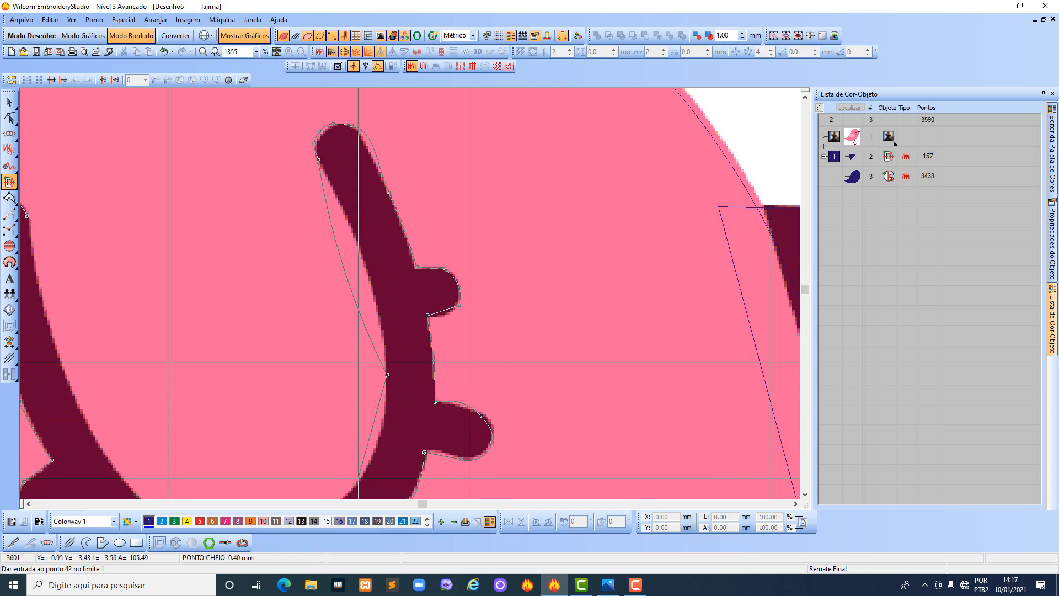
pyautogui.click(359, 477)
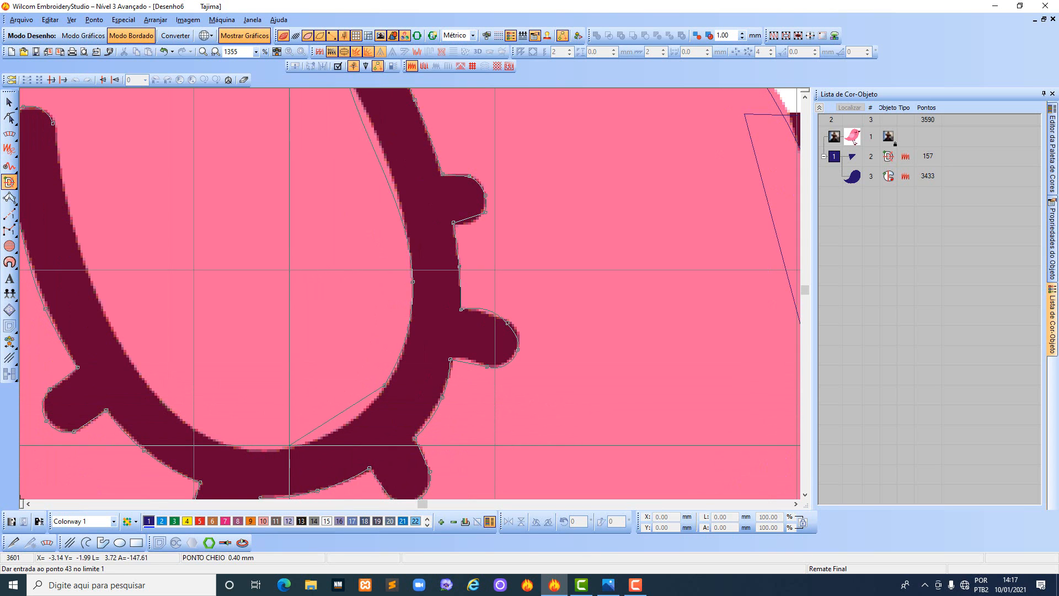
pyautogui.click(289, 445)
pyautogui.click(149, 386)
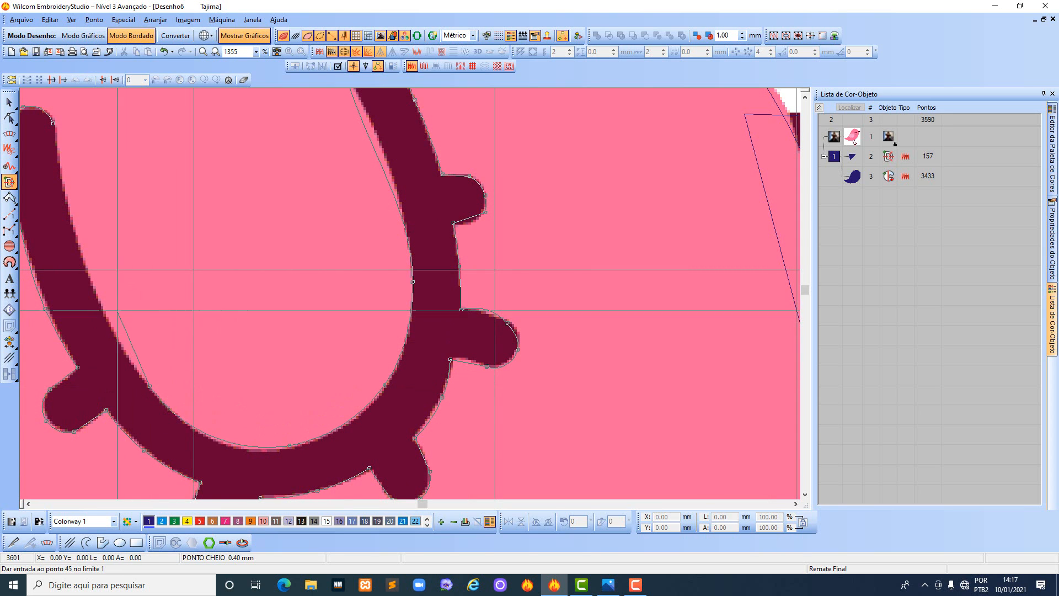
pyautogui.click(89, 278)
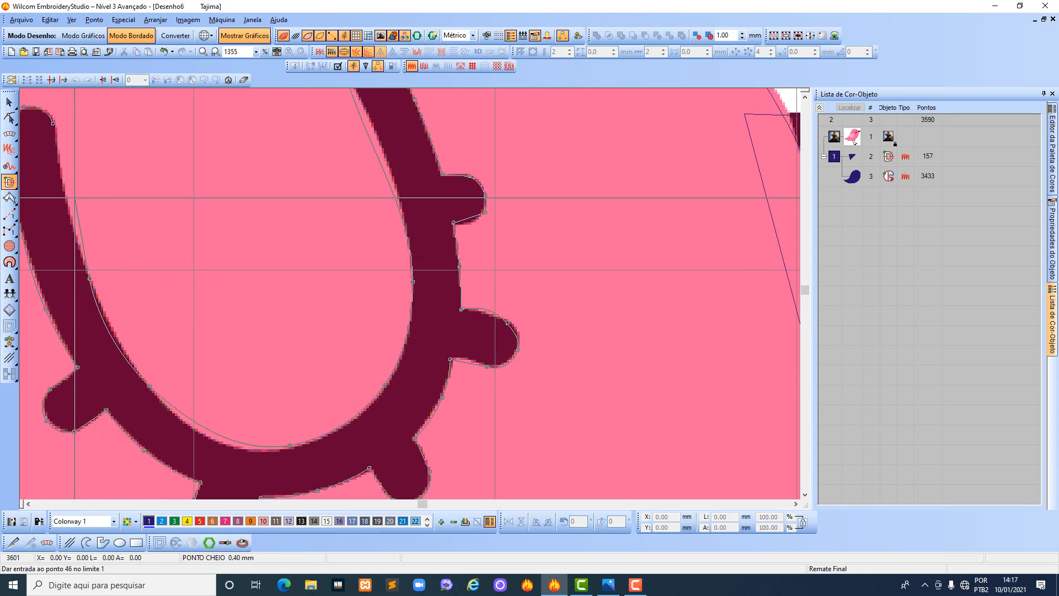
pyautogui.click(62, 180)
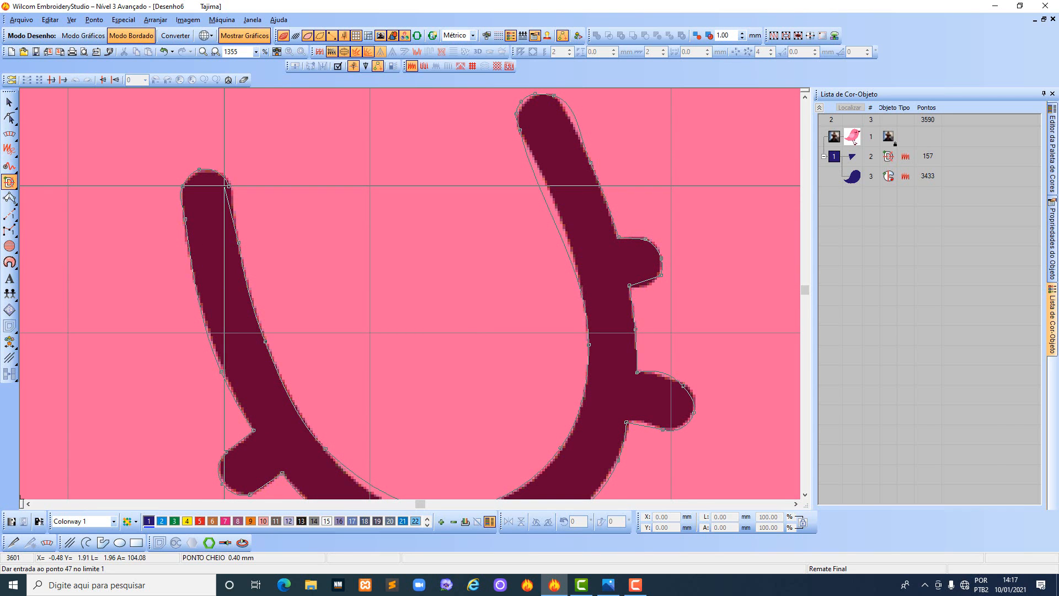
# Close the eye outline, generate its fill with a horizontal stitch angle, and show the design in the realistic stitch view.
pyautogui.press('space')
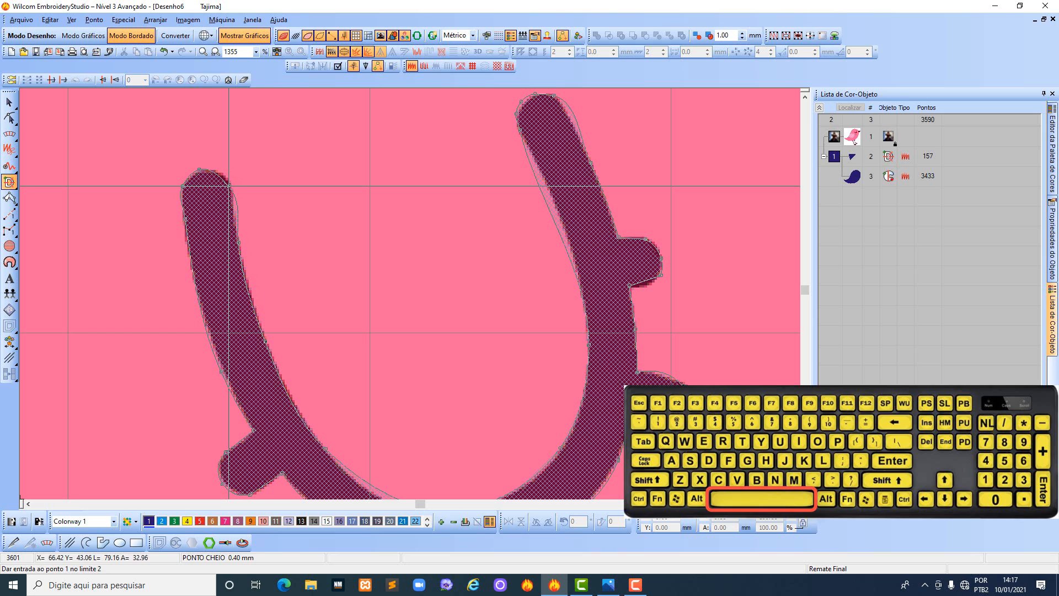
pyautogui.click(231, 188)
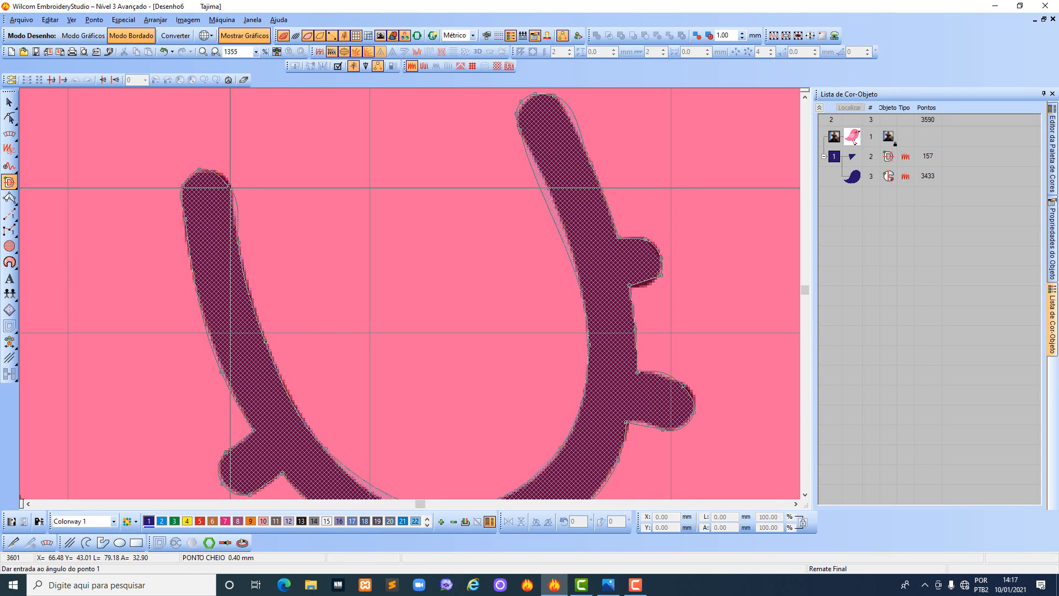
pyautogui.click(257, 189)
pyautogui.press('Return')
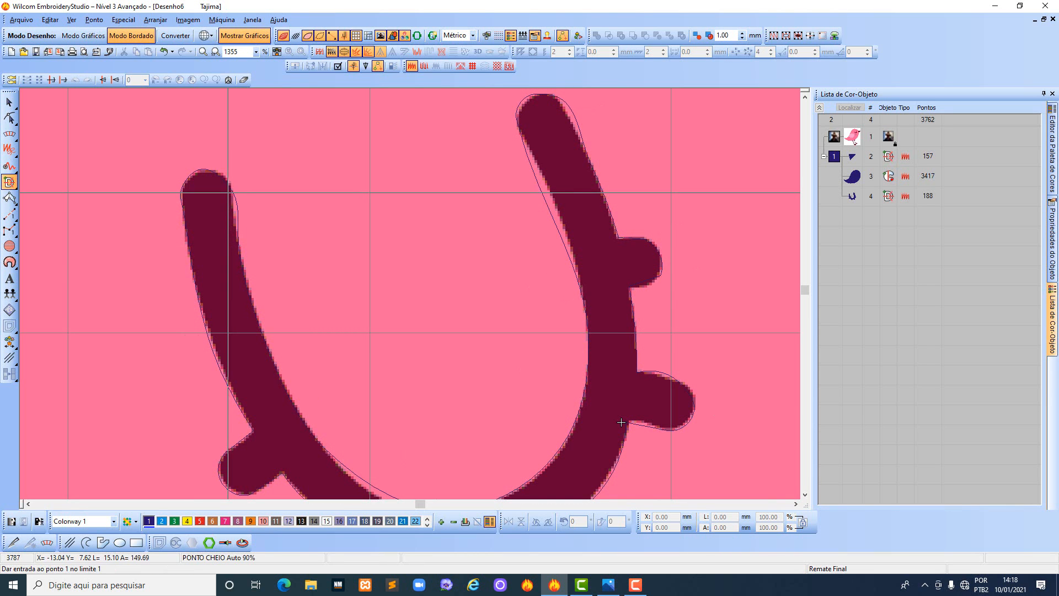
pyautogui.press('s')
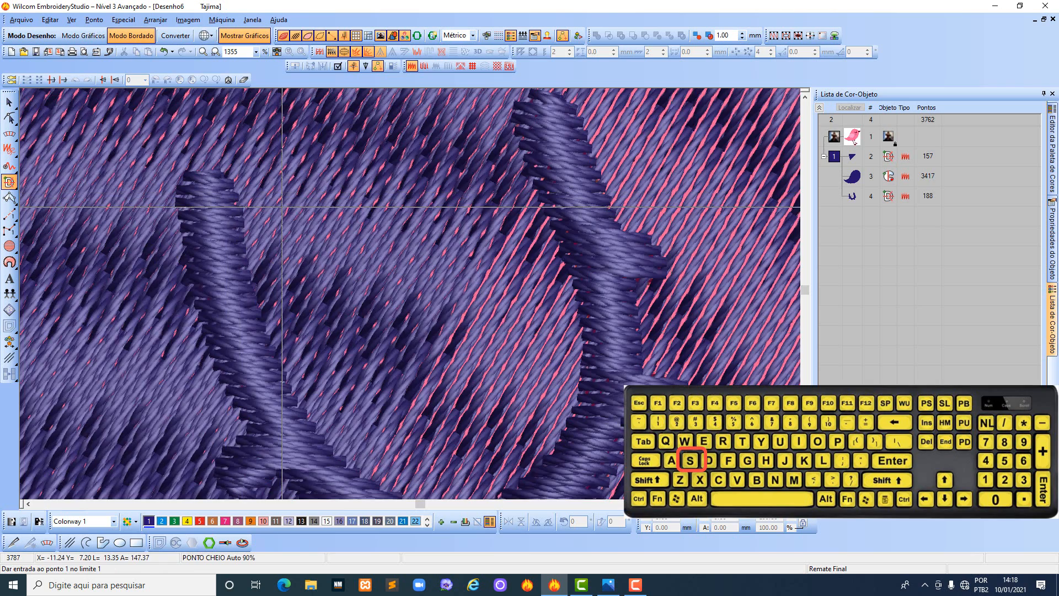
pyautogui.scroll(-2, 621, 422)
pyautogui.scroll(-1, 451, 317)
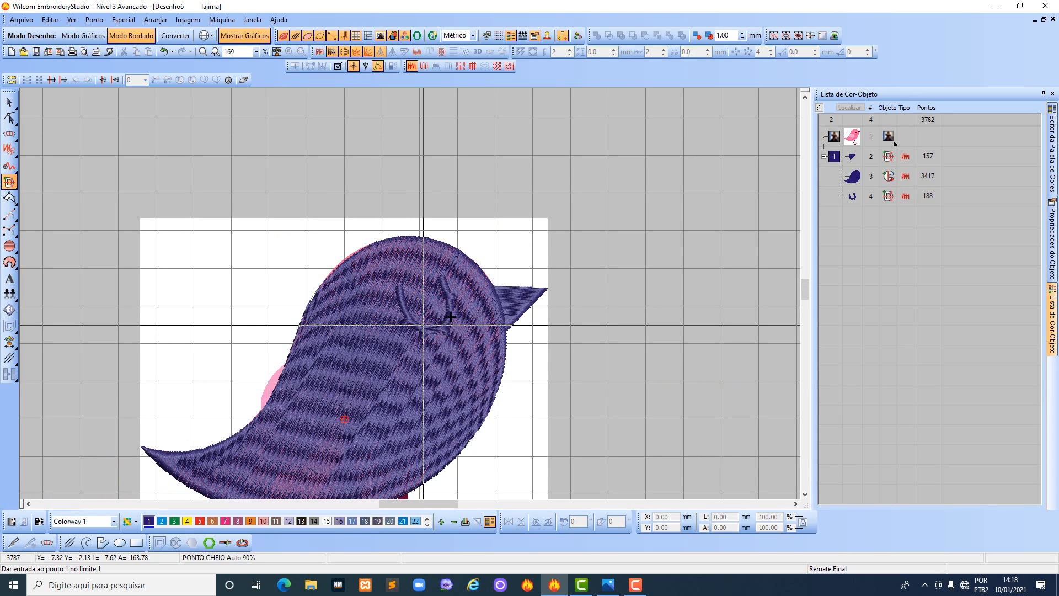
# Assign thread colour 8 to the closed eye and the beak, and thread colour 7 to the body.
pyautogui.press('Escape')
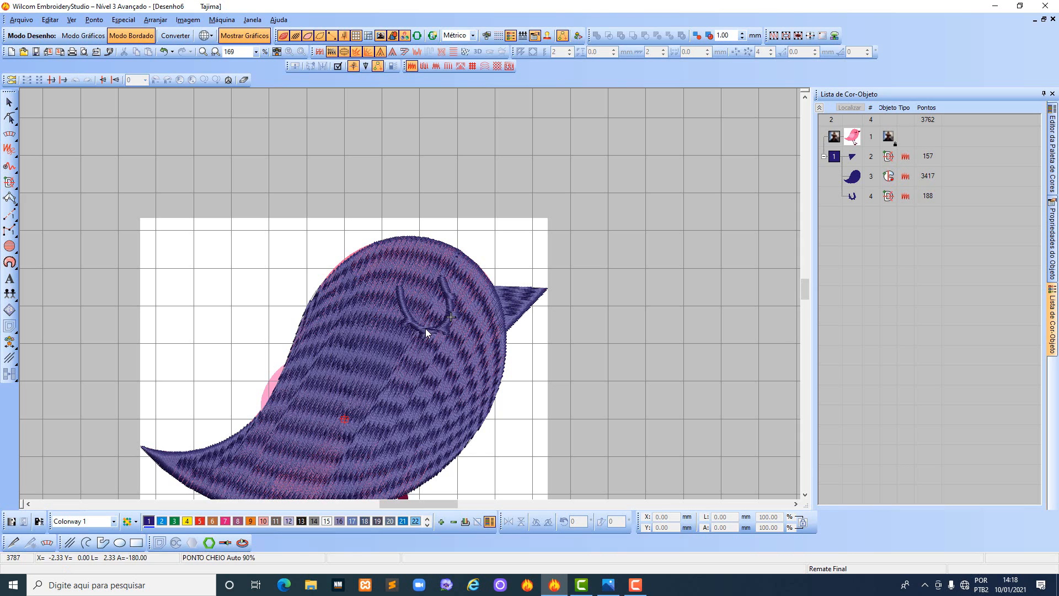
pyautogui.click(425, 329)
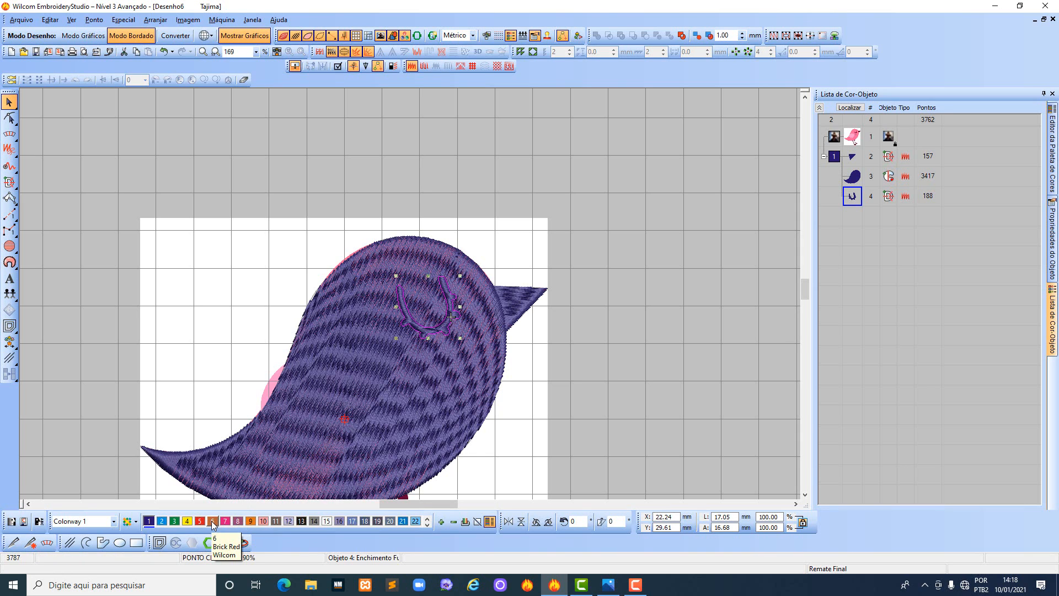
pyautogui.click(238, 521)
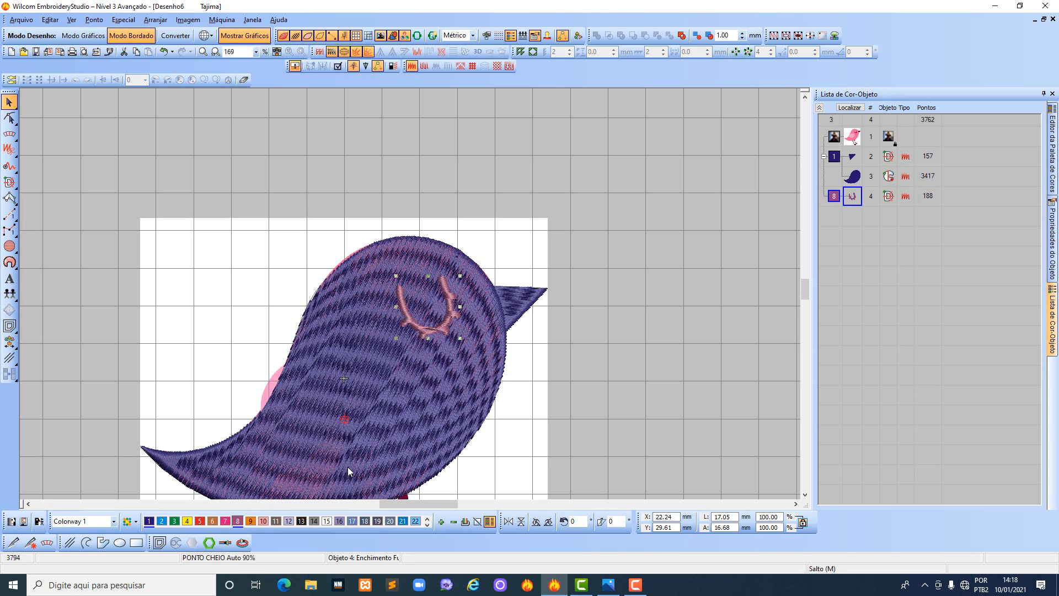
pyautogui.click(512, 313)
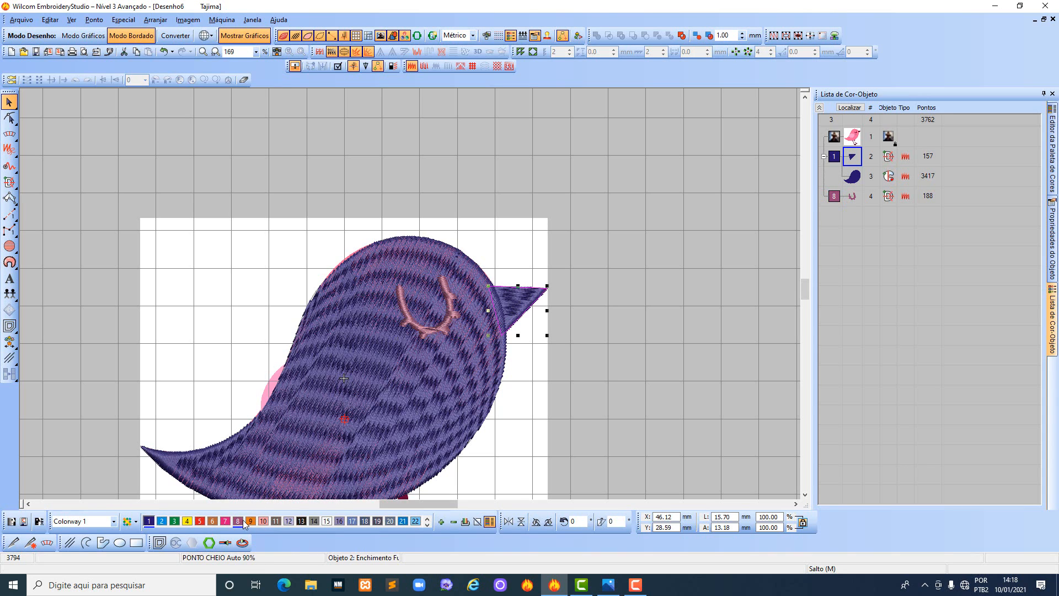
pyautogui.click(239, 521)
pyautogui.click(423, 401)
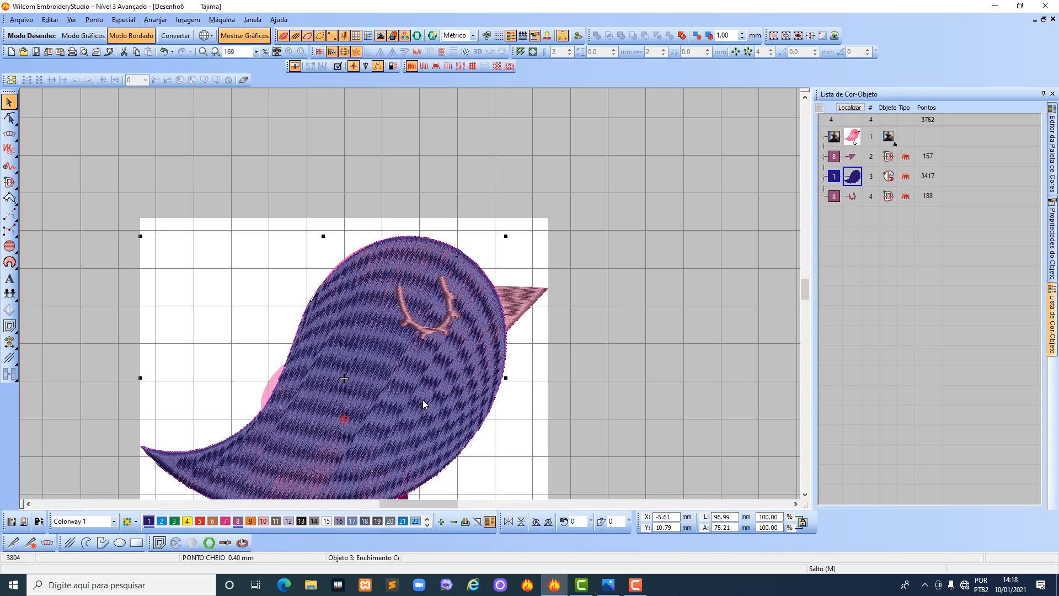
pyautogui.click(225, 522)
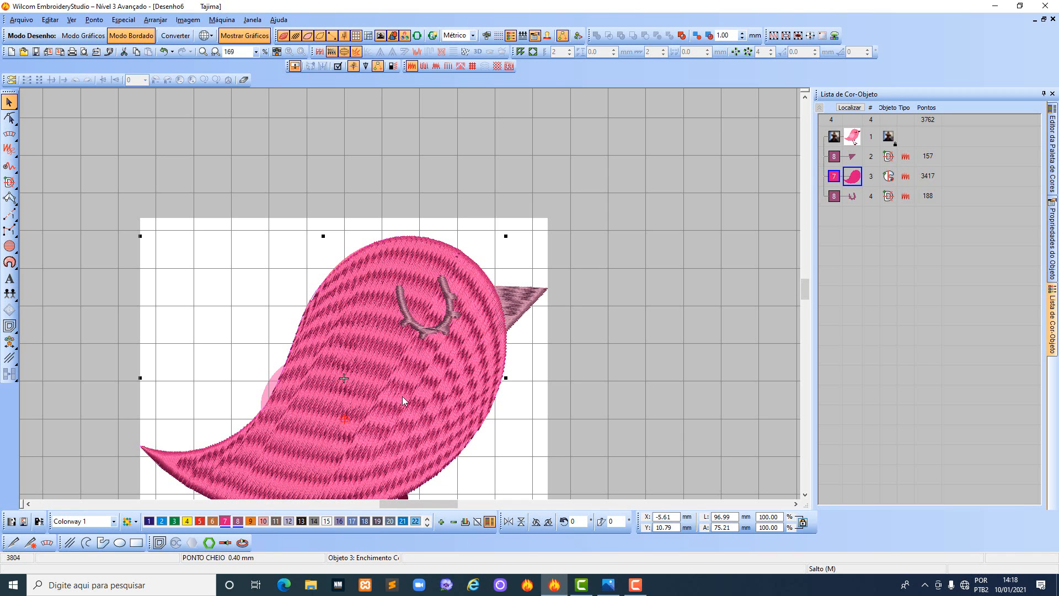
# Trace the round cheek below the closed eye with curve points as a complex fill outline.
pyautogui.press('s')
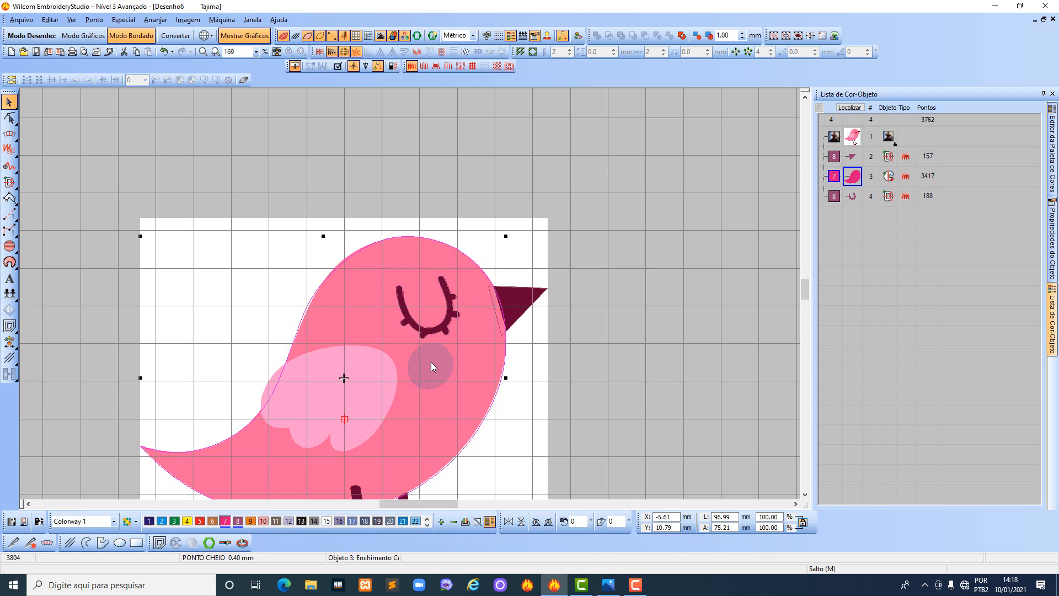
pyautogui.press('z')
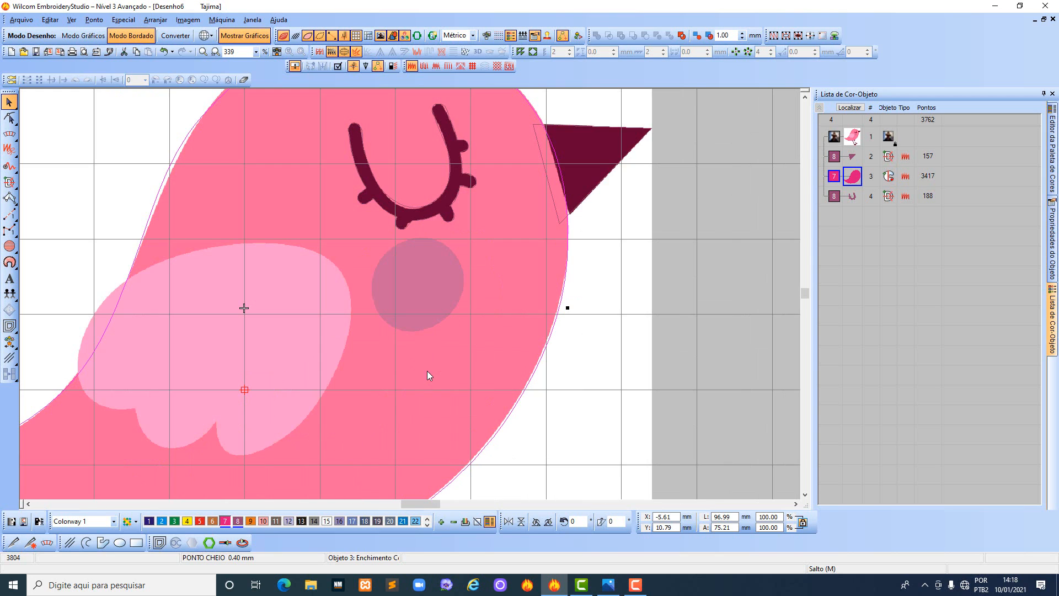
pyautogui.press('z')
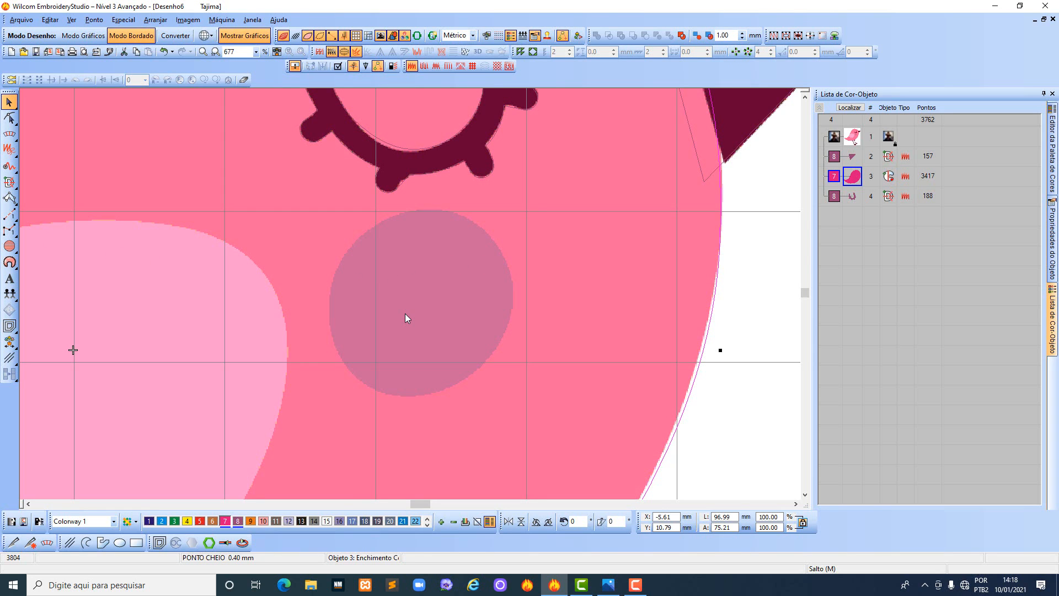
pyautogui.click(10, 182)
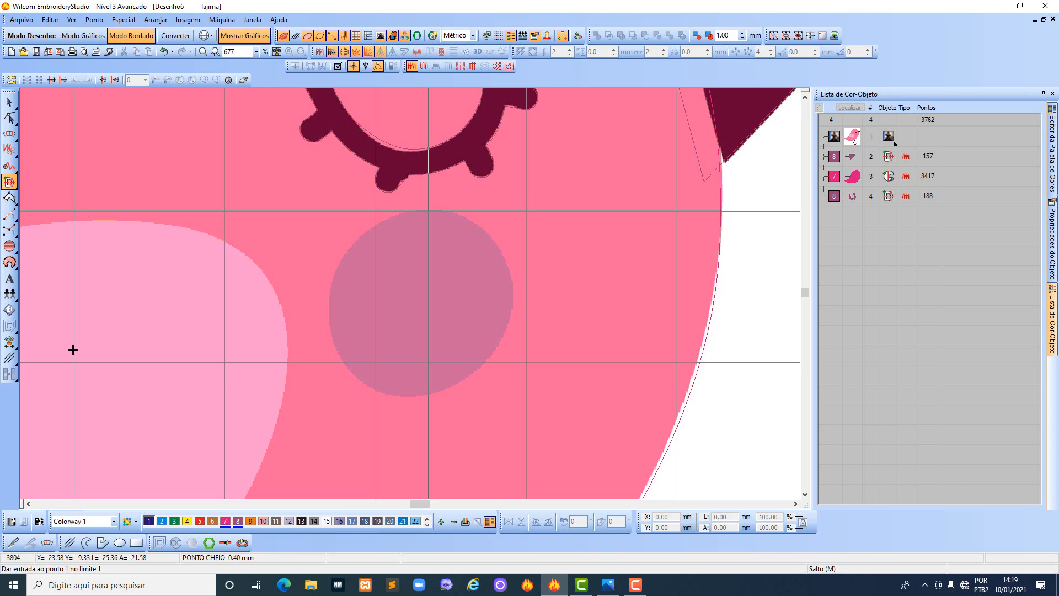
pyautogui.click(429, 210)
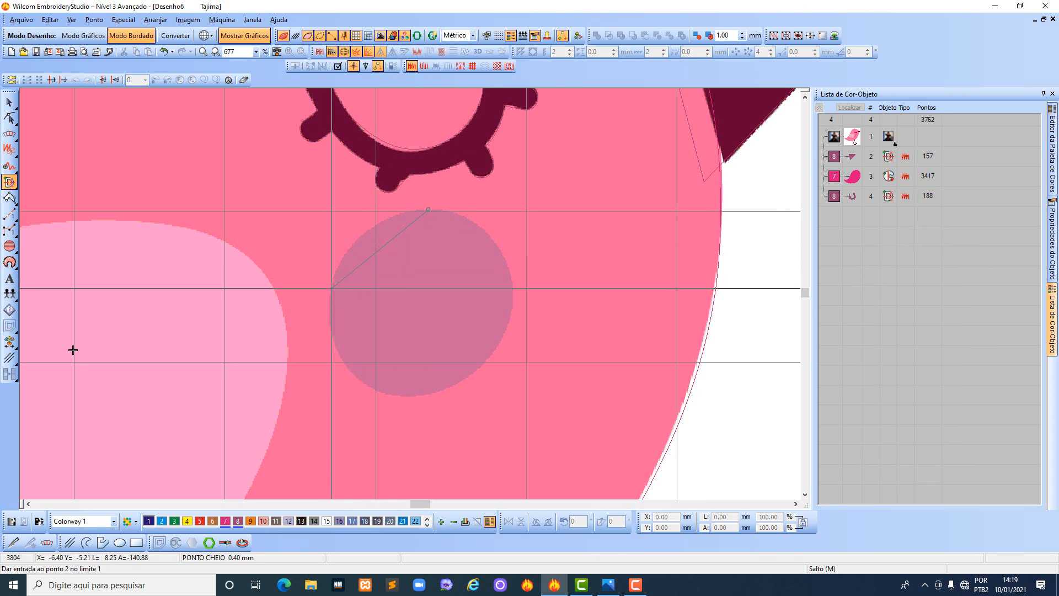
pyautogui.click(331, 288)
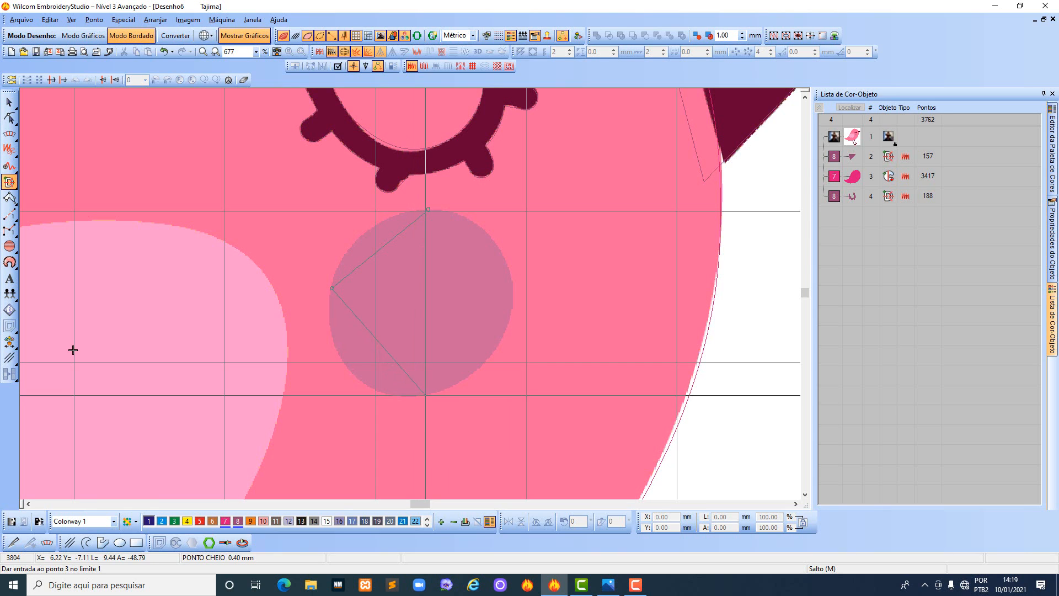
pyautogui.click(426, 395)
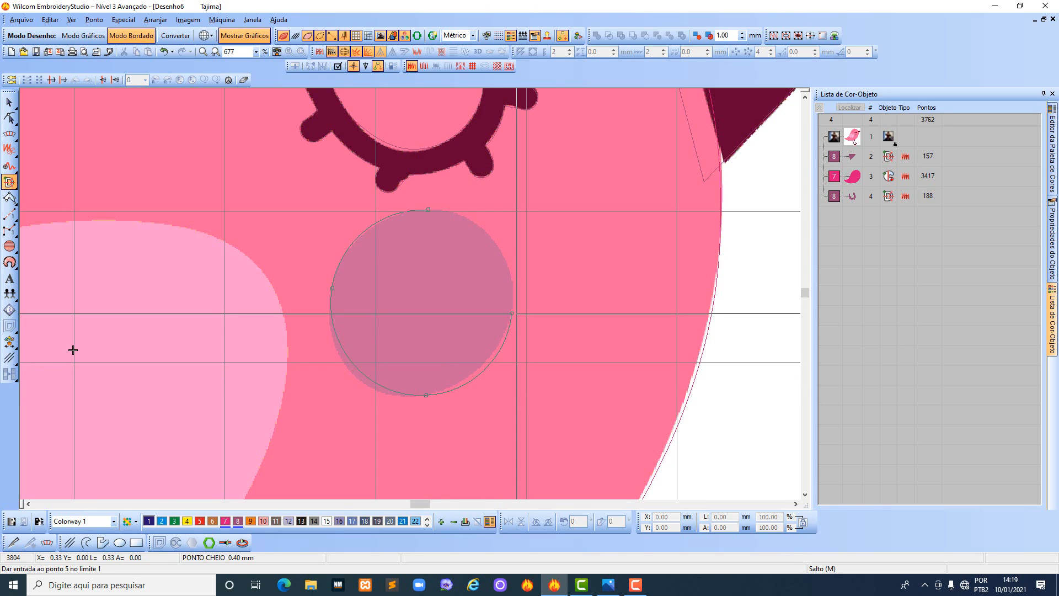
# Generate the cheek's complex fill, show the realistic stitch view, and assign thread colour 10 to the cheek.
pyautogui.press('space')
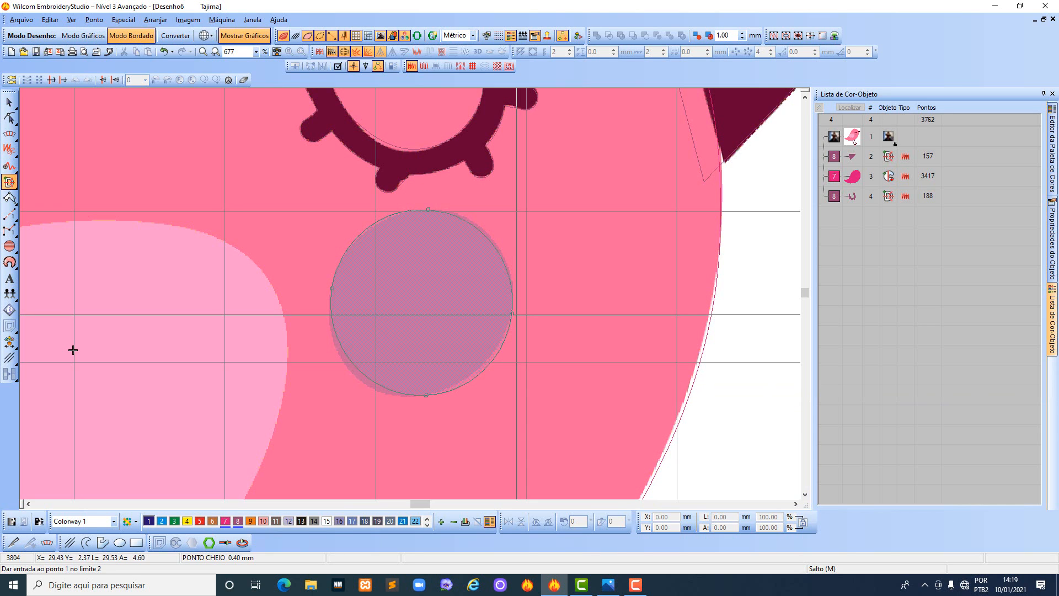
pyautogui.press('Return')
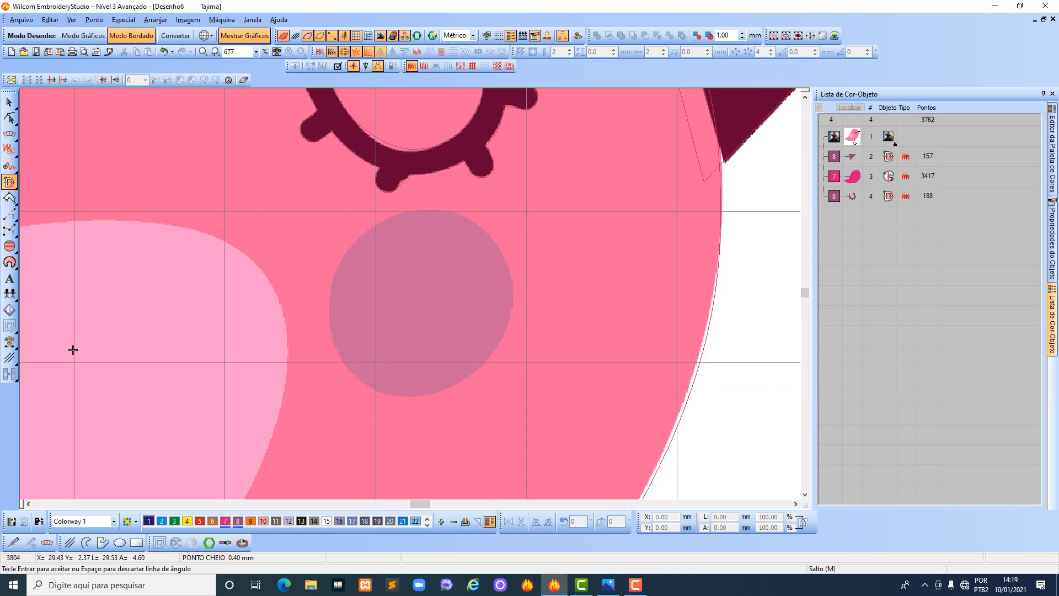
pyautogui.press('s')
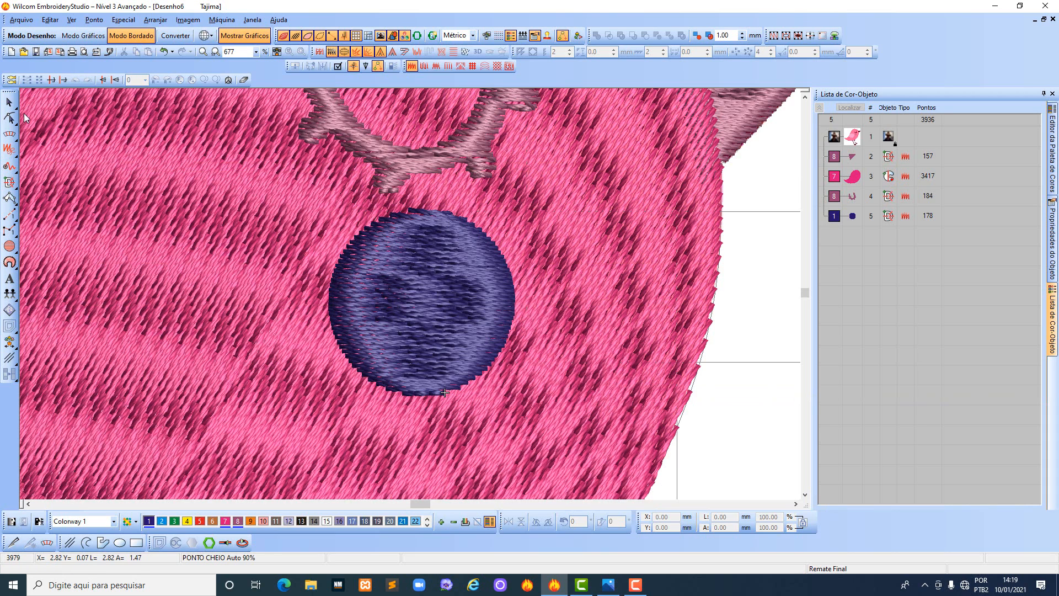
pyautogui.press('Escape')
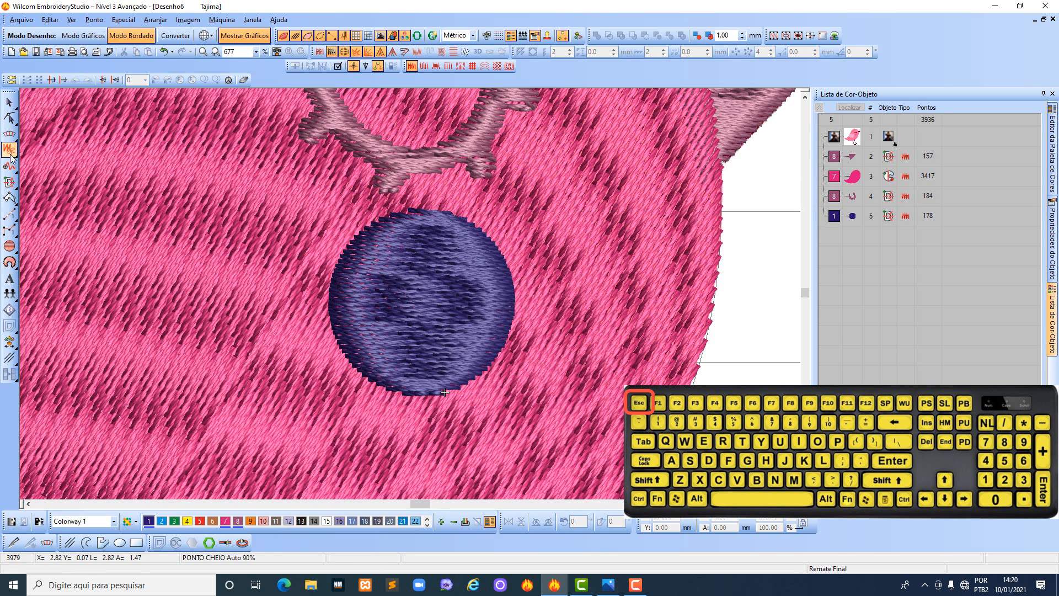
pyautogui.click(401, 289)
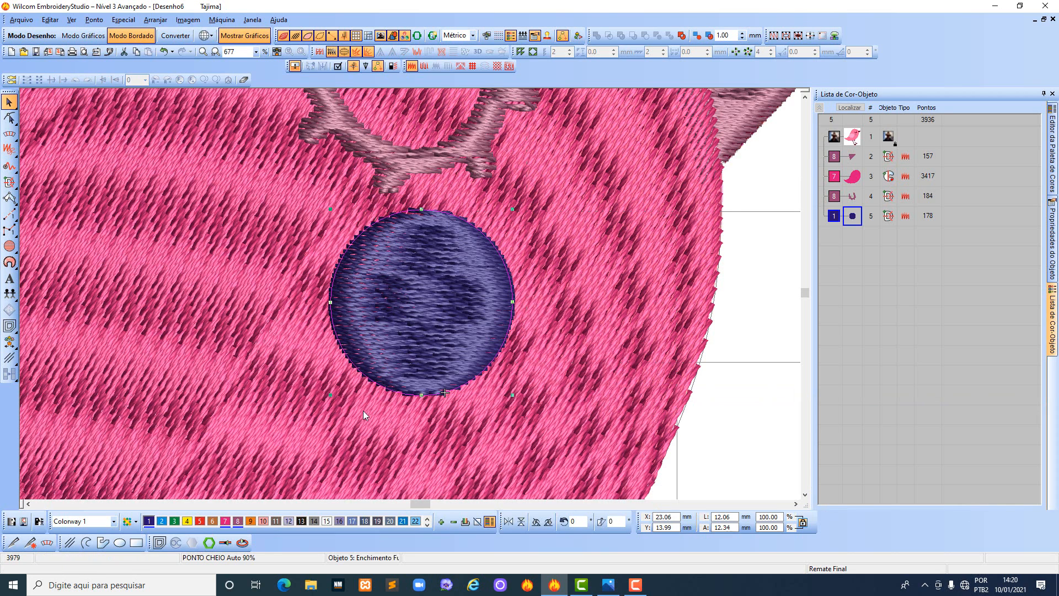
pyautogui.click(263, 522)
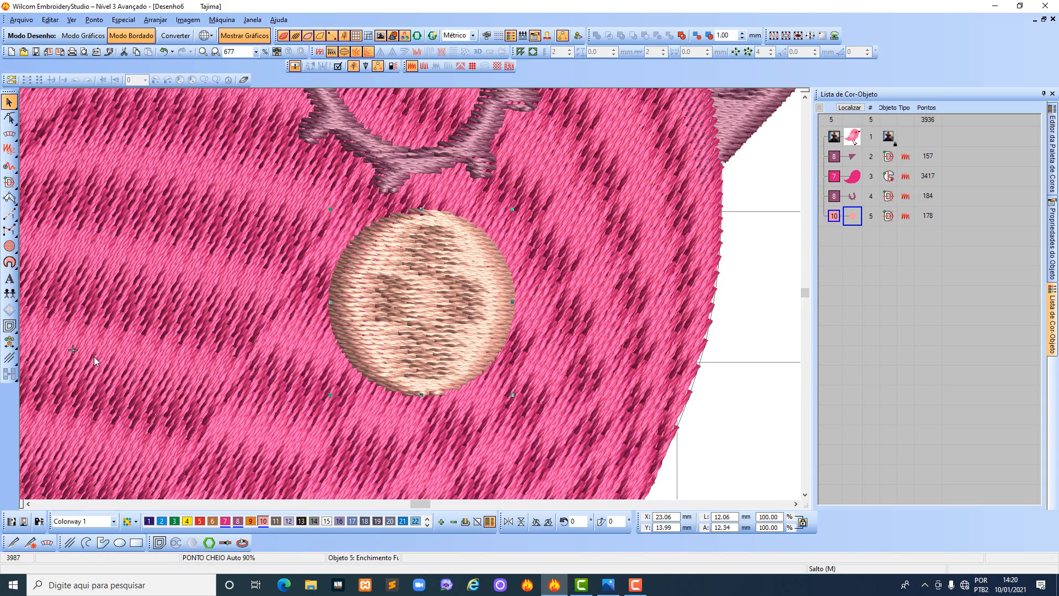
# Start the wing outline with Enchimento Complexo / Valores, placing curve points from its upper front edge along the top toward the bird's back.
pyautogui.scroll(-2, 95, 356)
pyautogui.scroll(1, 415, 292)
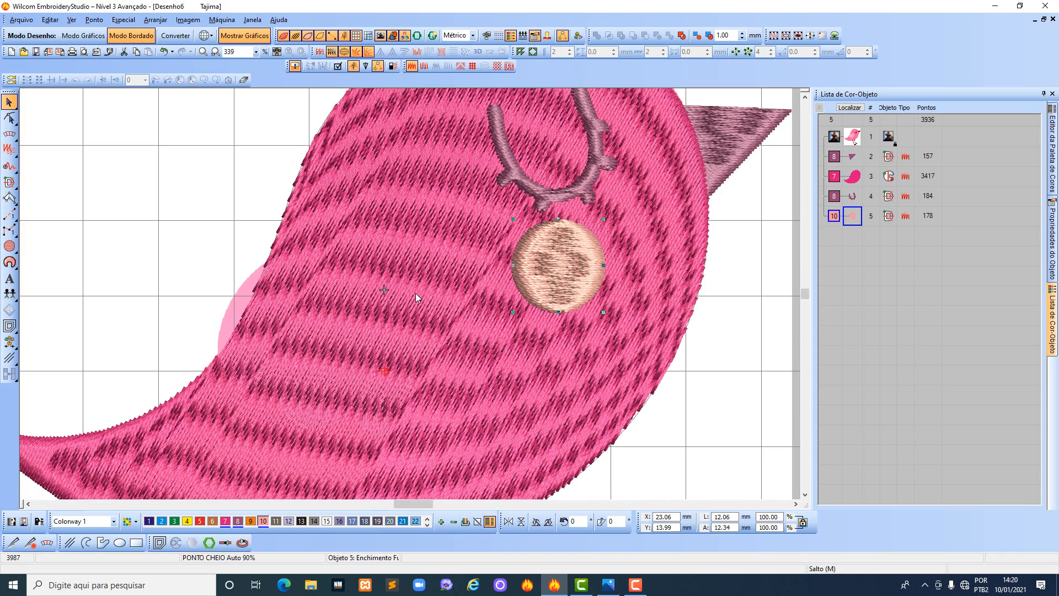
pyautogui.press('s')
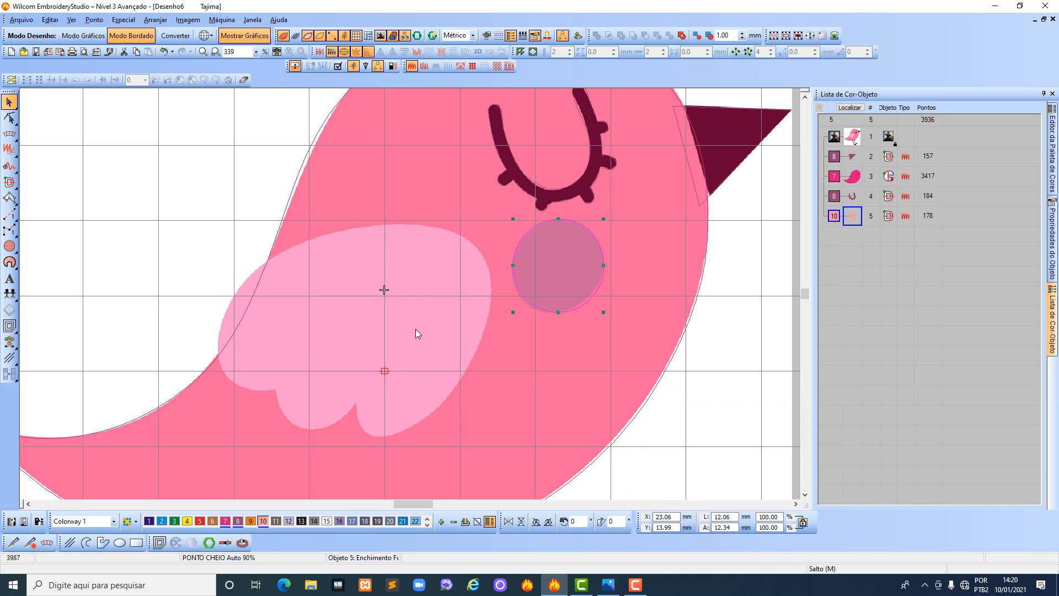
pyautogui.click(69, 129)
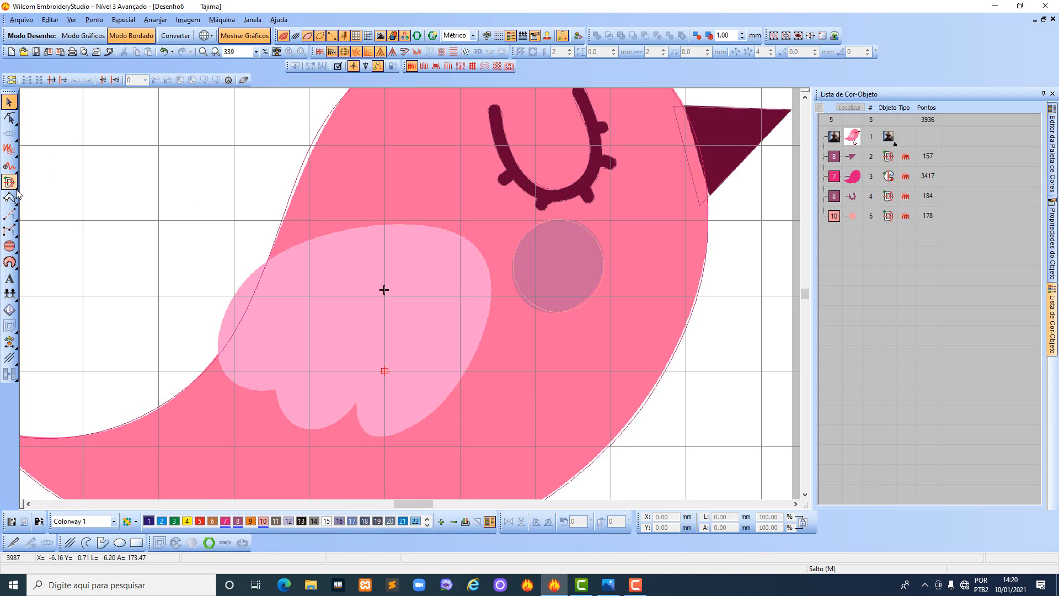
pyautogui.moveTo(17, 192)
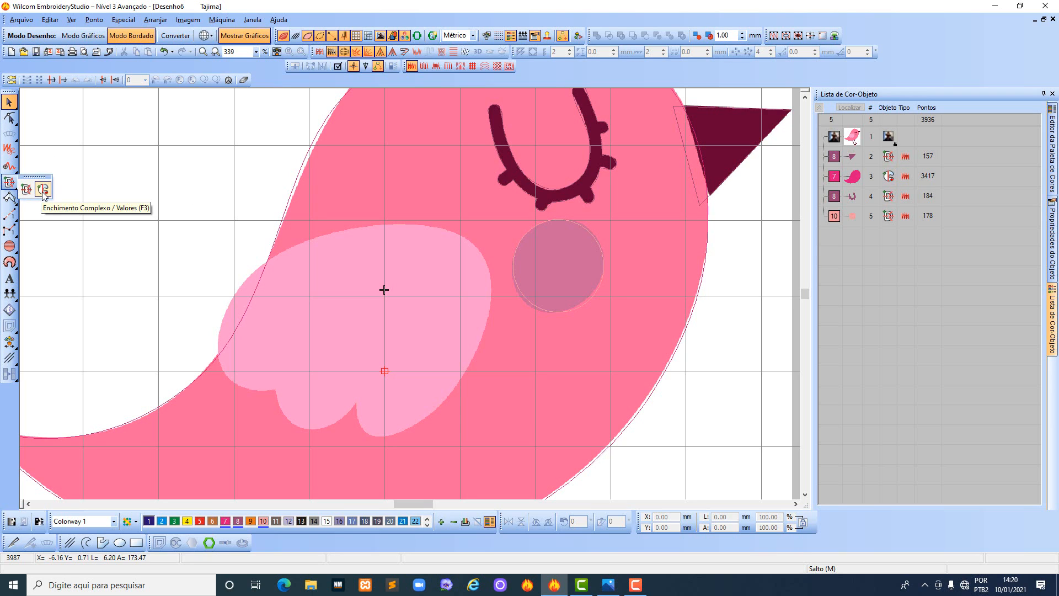
pyautogui.click(43, 191)
pyautogui.scroll(2, 490, 255)
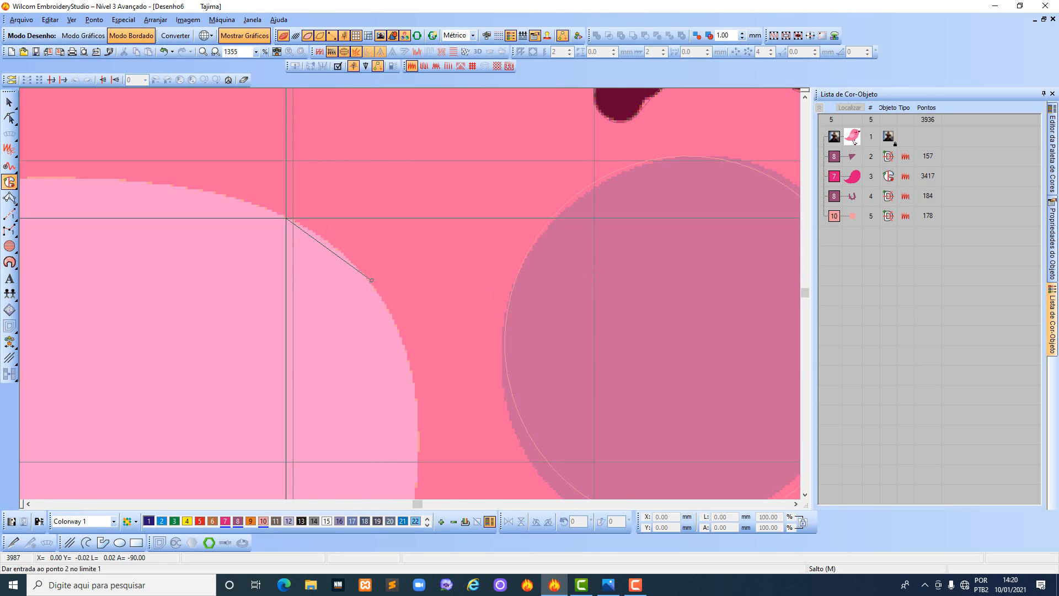
pyautogui.click(237, 201)
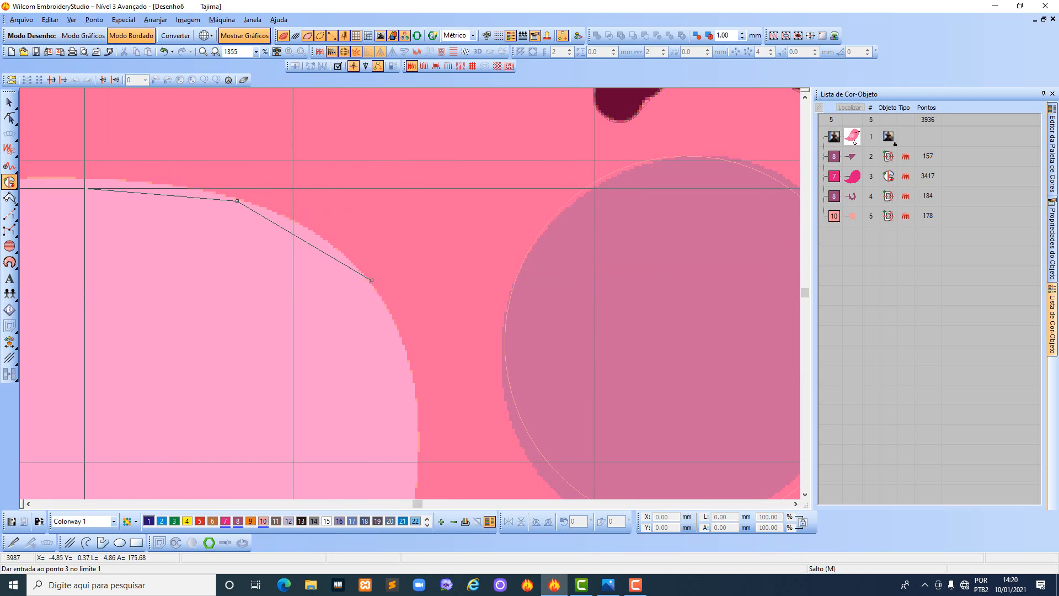
pyautogui.rightClick(82, 180)
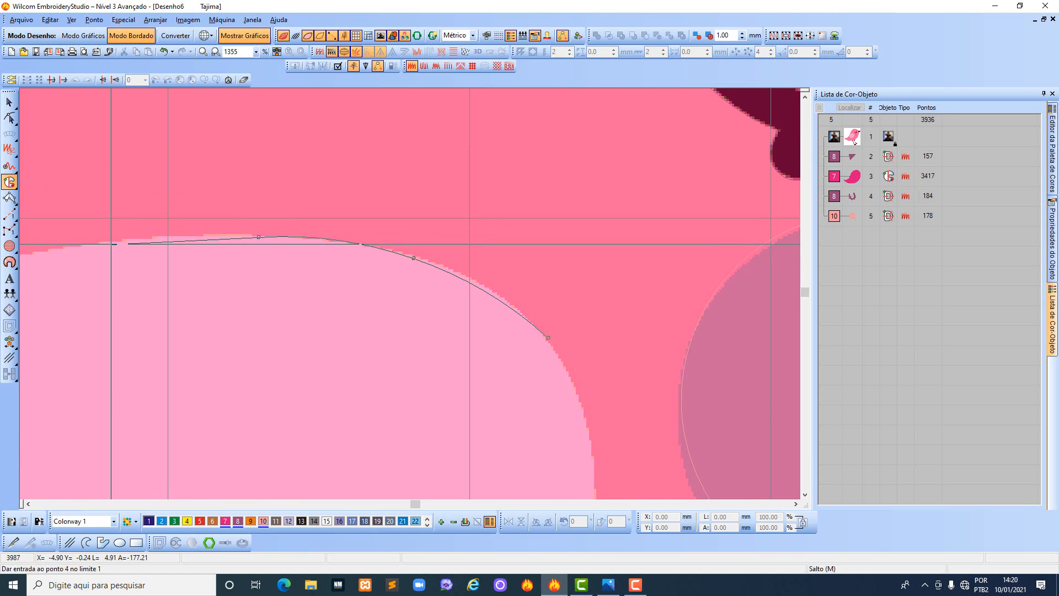
pyautogui.rightClick(111, 243)
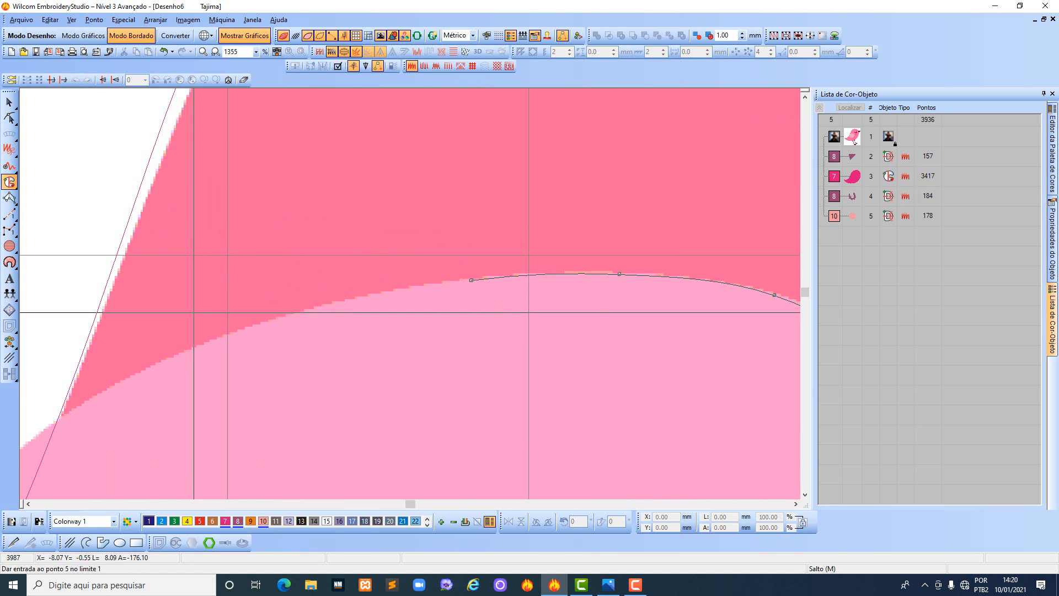
pyautogui.rightClick(142, 371)
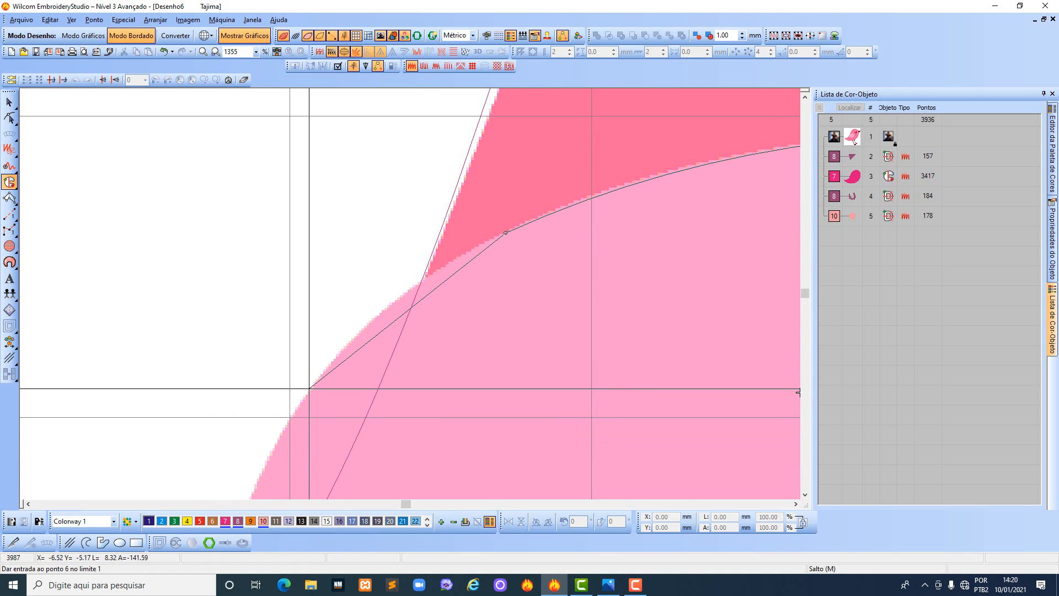
# Continue the wing outline with curve points around its rounded rear edge and end at a corner point in the first feather notch.
pyautogui.rightClick(309, 388)
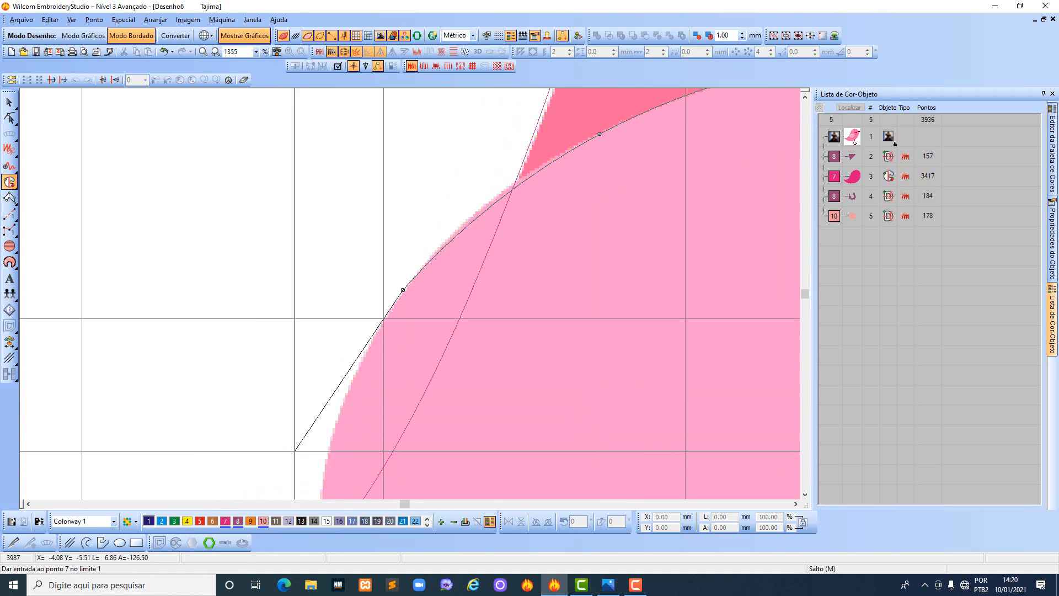
pyautogui.rightClick(333, 434)
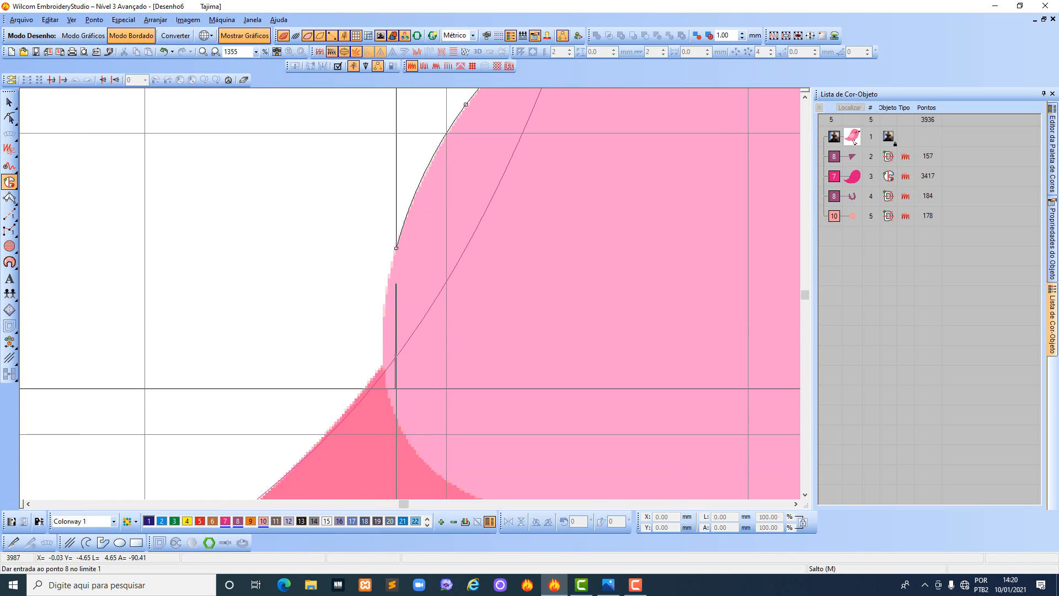
pyautogui.rightClick(386, 360)
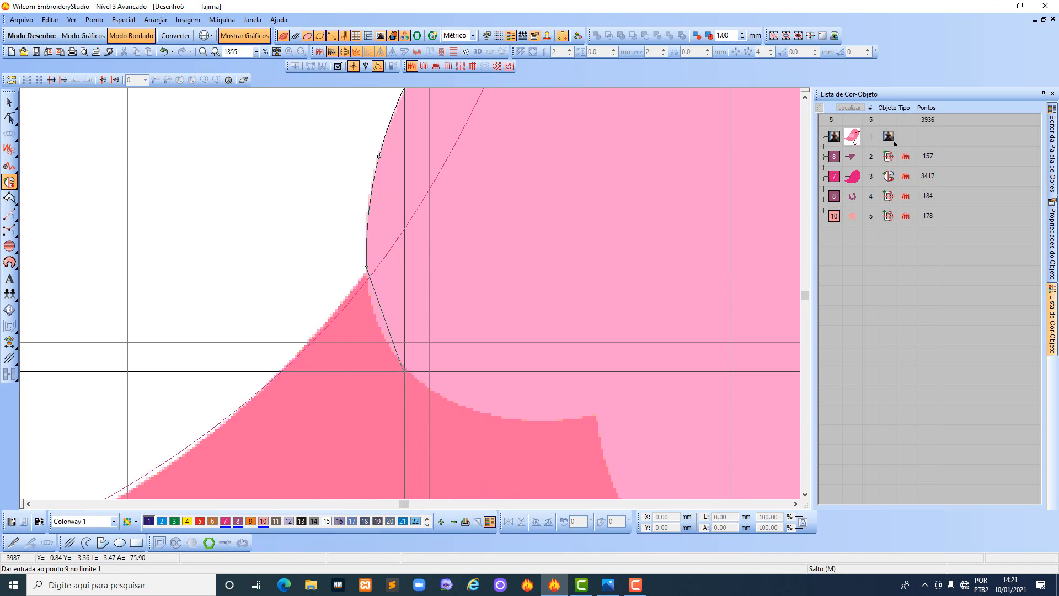
pyautogui.rightClick(407, 370)
pyautogui.rightClick(547, 422)
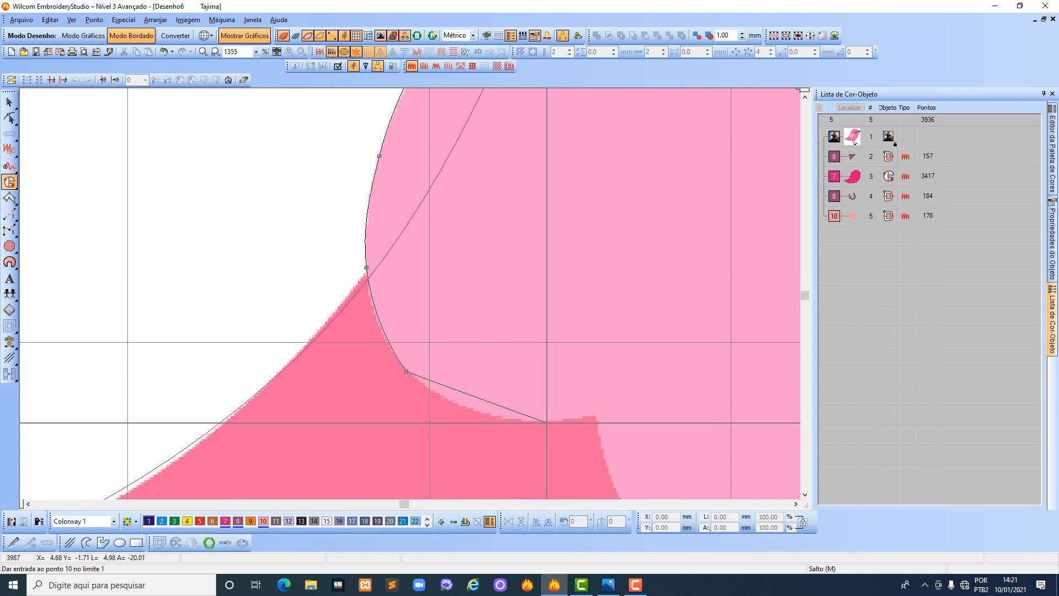
pyautogui.click(595, 416)
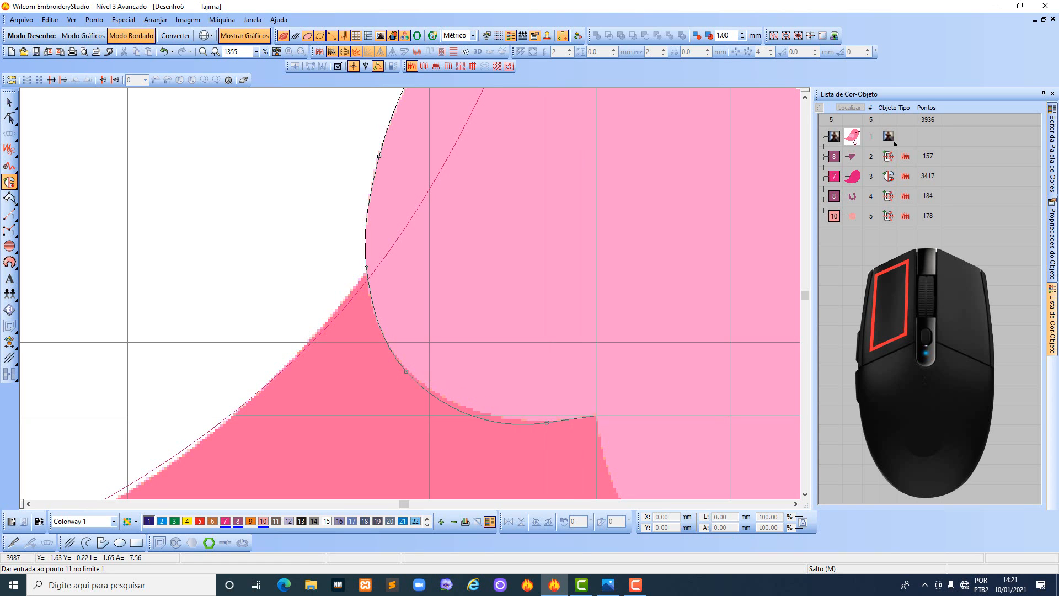
pyautogui.click(596, 416)
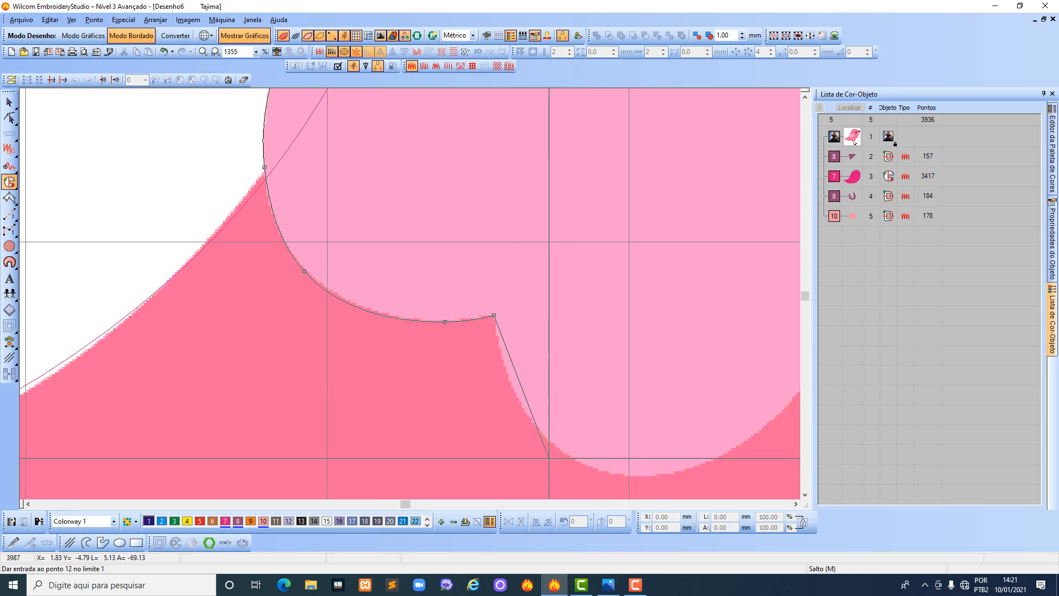
# Trace the wing's middle feather lobe with curve points and place a corner point at the second feather notch.
pyautogui.click(532, 420)
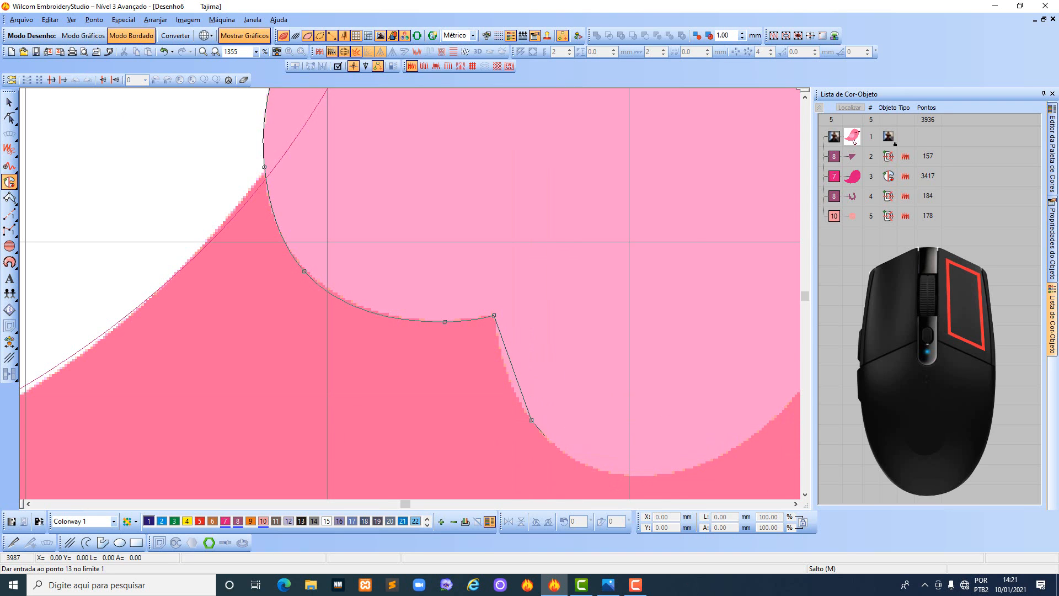
pyautogui.click(568, 378)
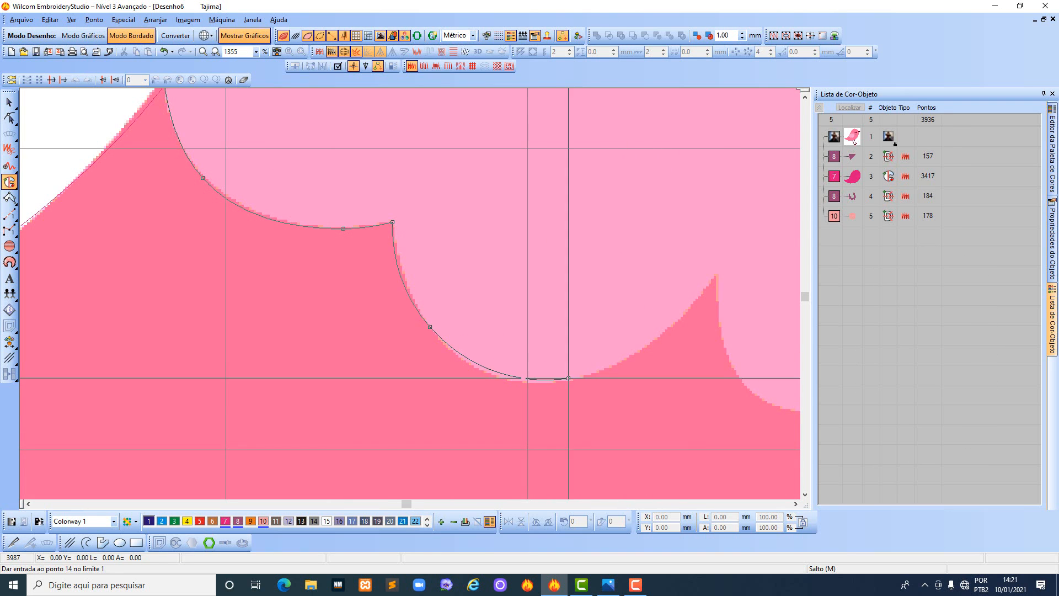
pyautogui.click(683, 312)
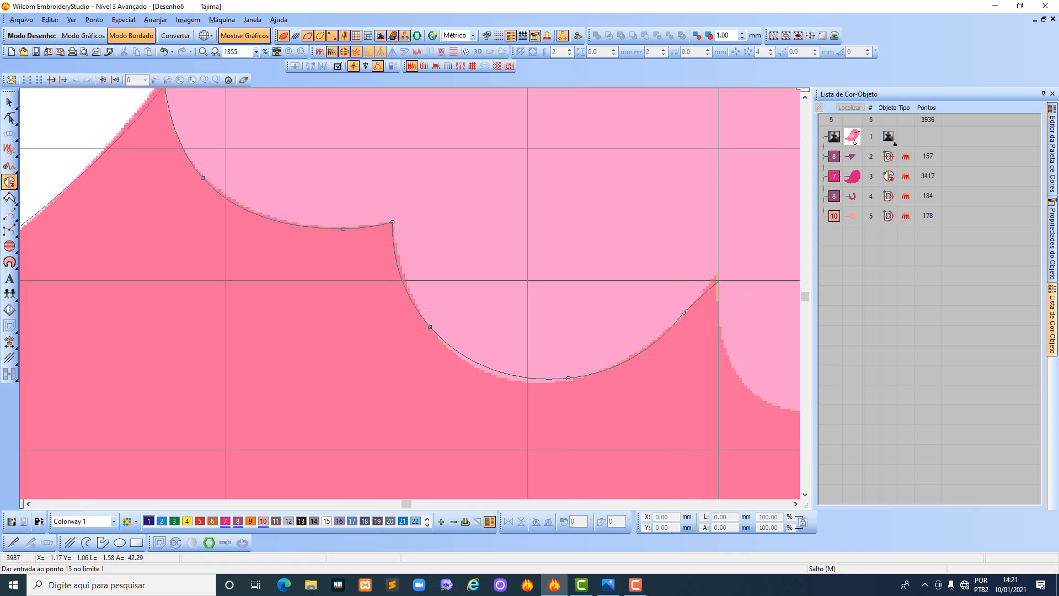
pyautogui.click(715, 277)
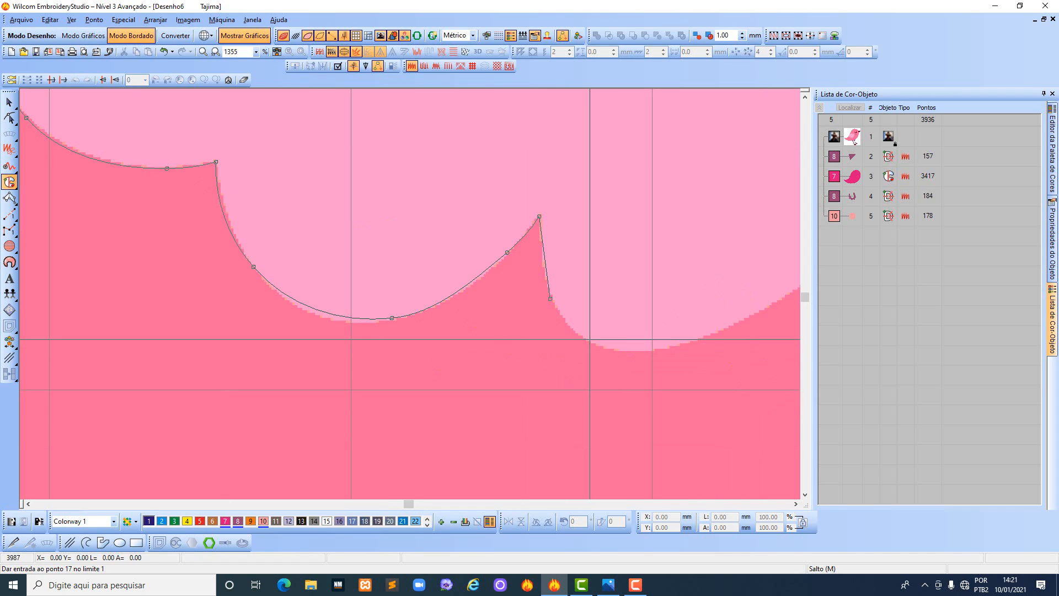
# Trace the wing's front feather lobe and front edge with curve points, up toward the start of the outline.
pyautogui.click(592, 345)
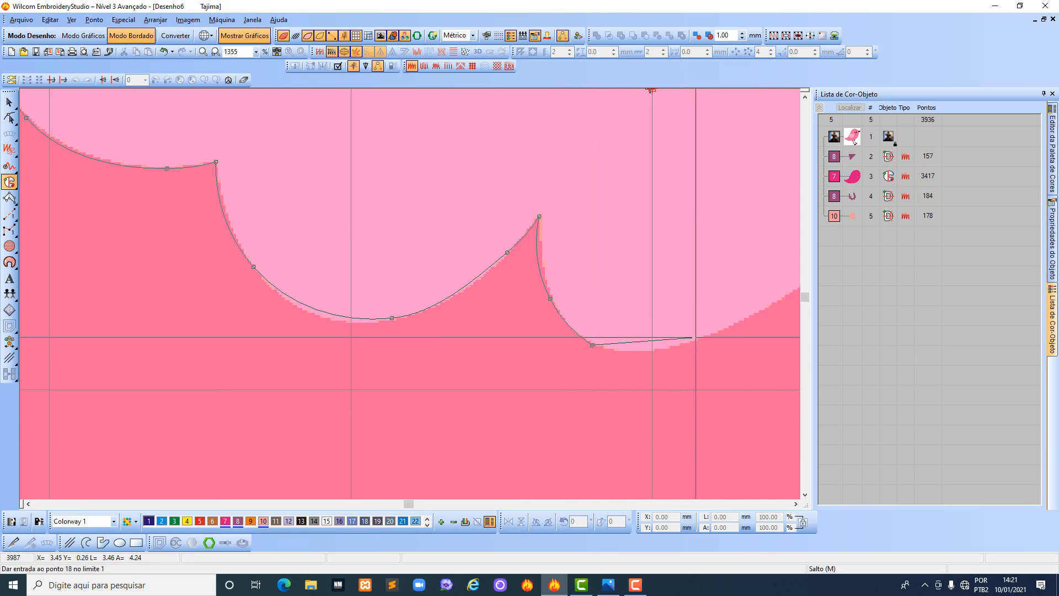
pyautogui.click(696, 337)
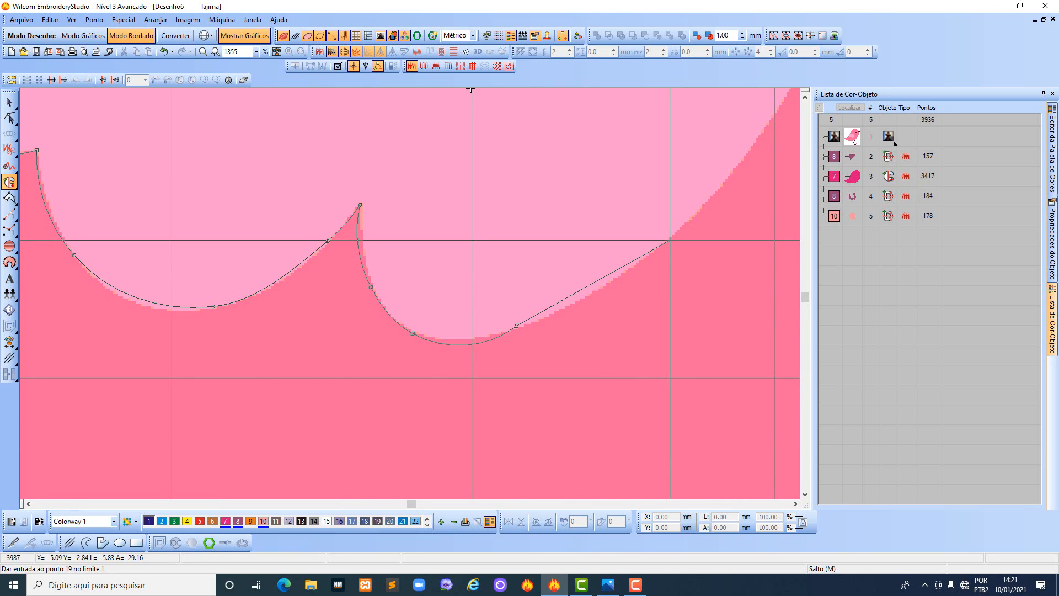
pyautogui.click(668, 241)
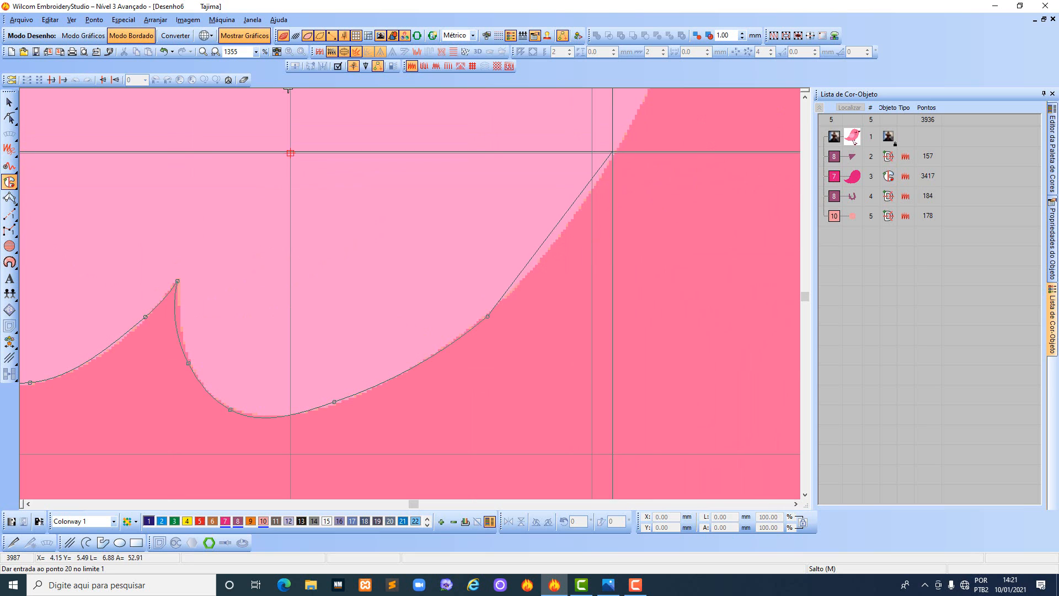
pyautogui.click(615, 151)
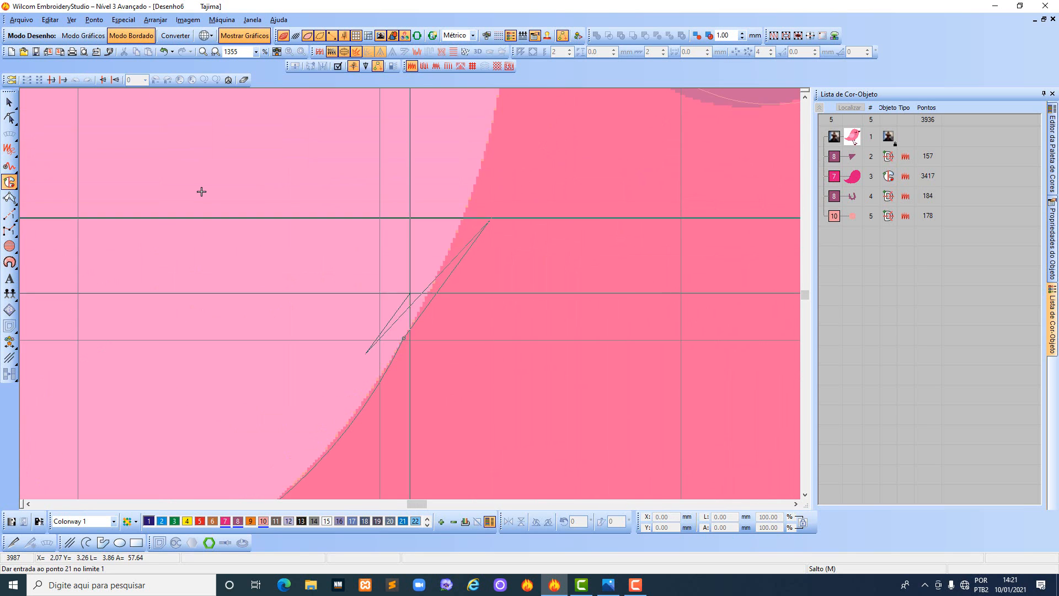
pyautogui.scroll(-1, 489, 222)
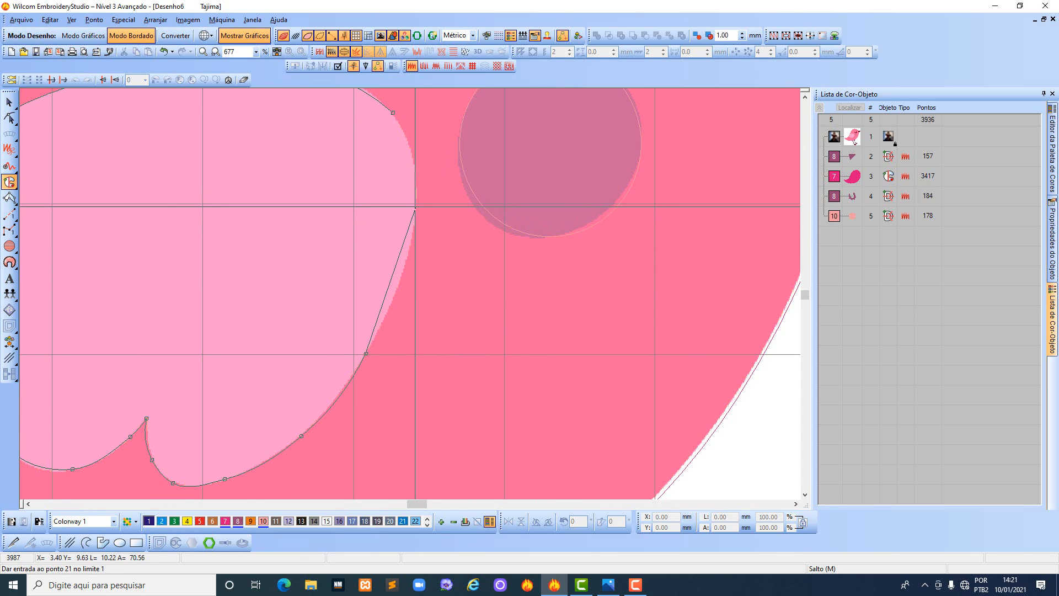
pyautogui.click(201, 192)
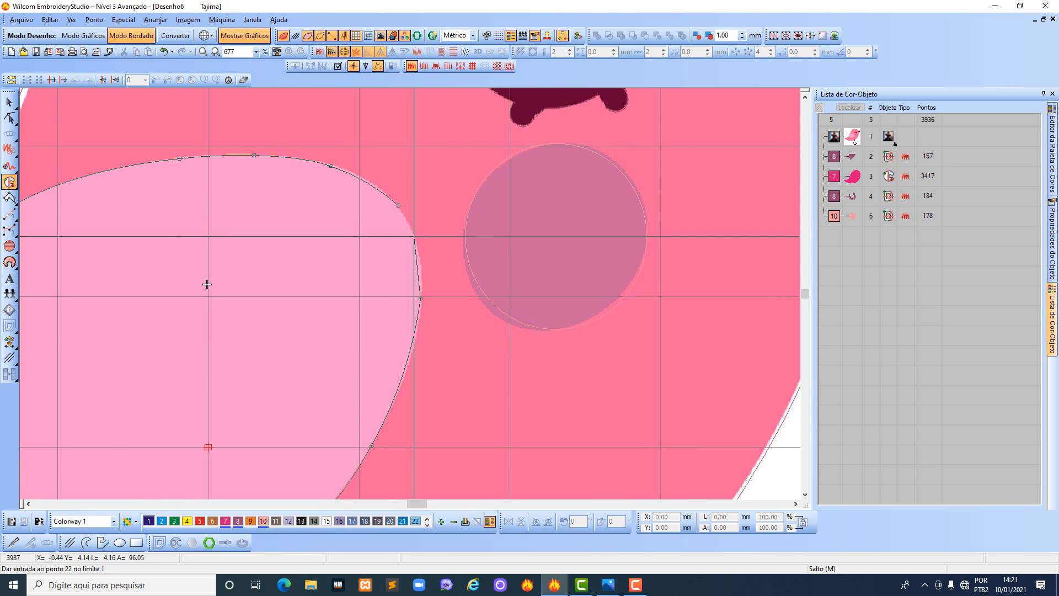
pyautogui.click(414, 237)
# Close the wing outline, generate its complex fill and show the realistic stitch view.
pyautogui.press('space')
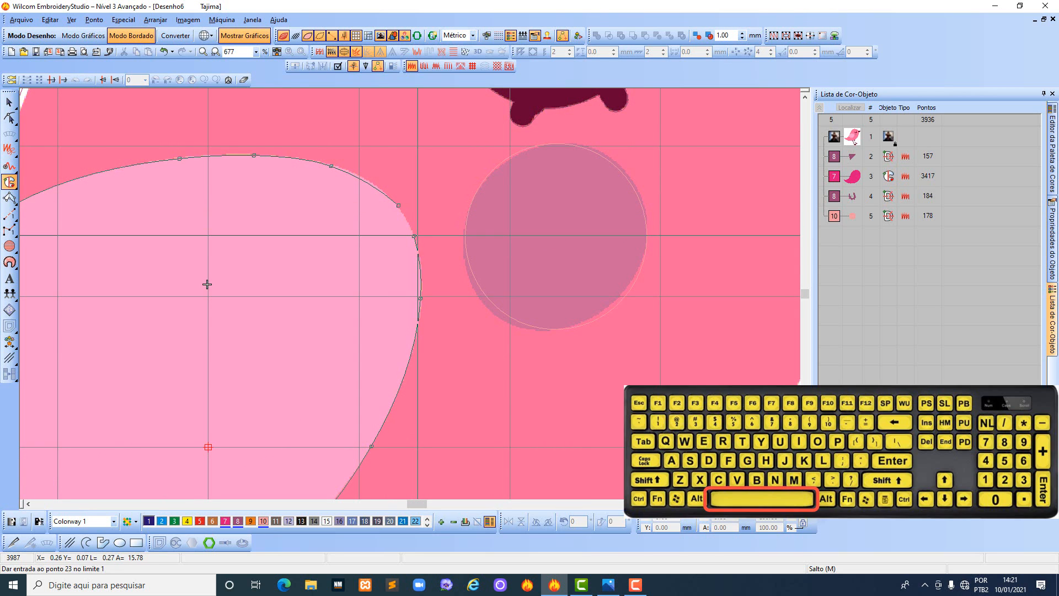
pyautogui.press('space')
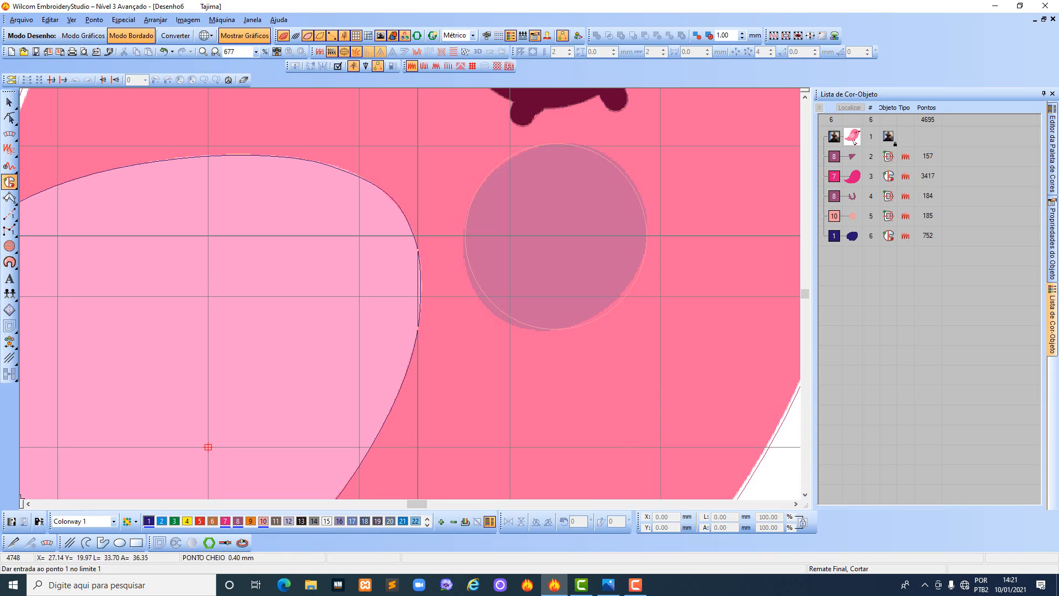
pyautogui.press('space')
pyautogui.press('s')
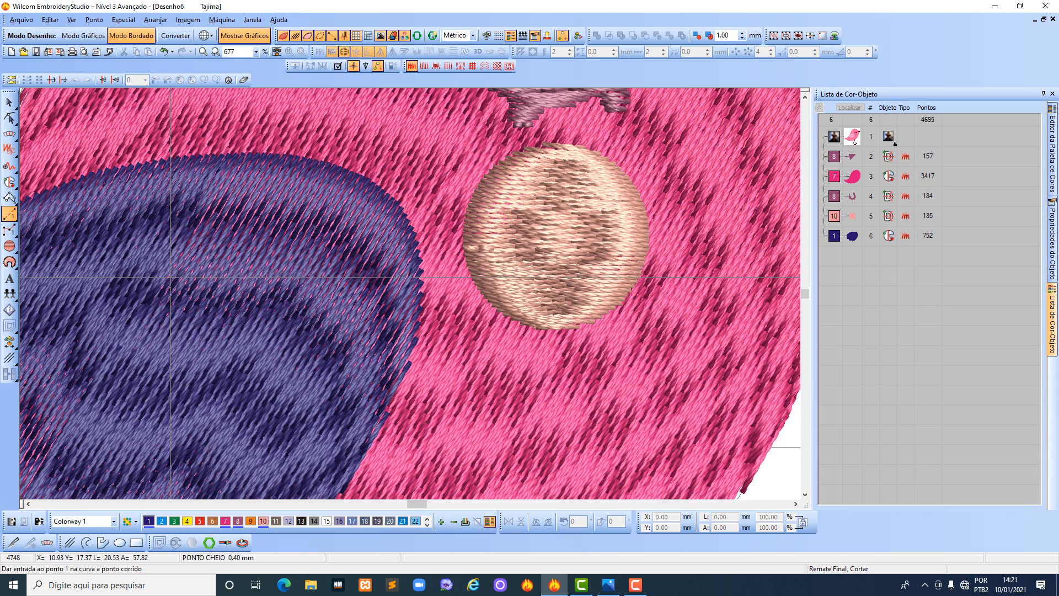
# Select the wing and assign thread colour 9 to it.
pyautogui.scroll(-2, 489, 296)
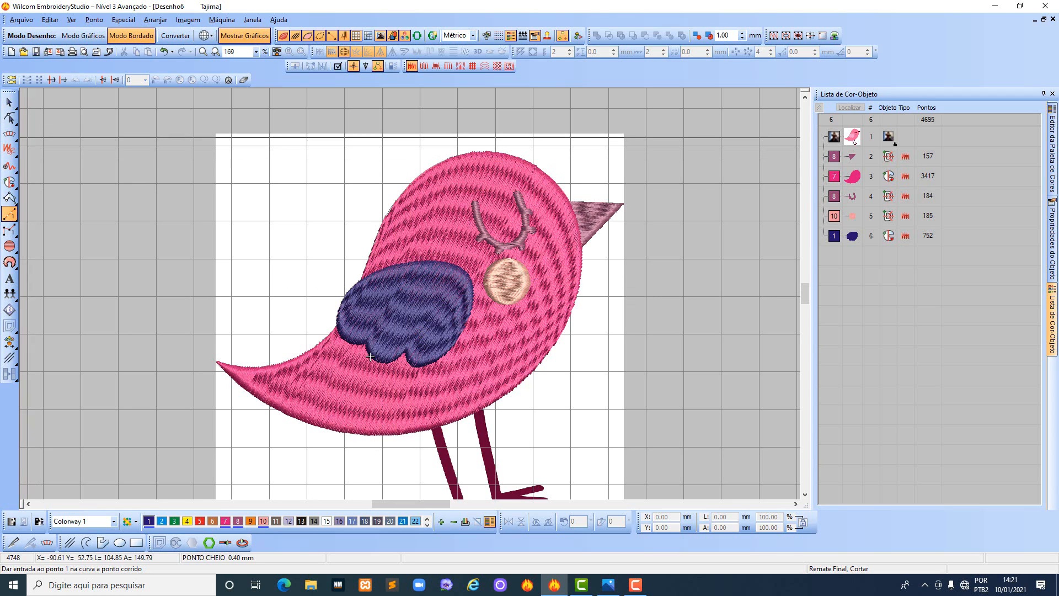
pyautogui.click(16, 99)
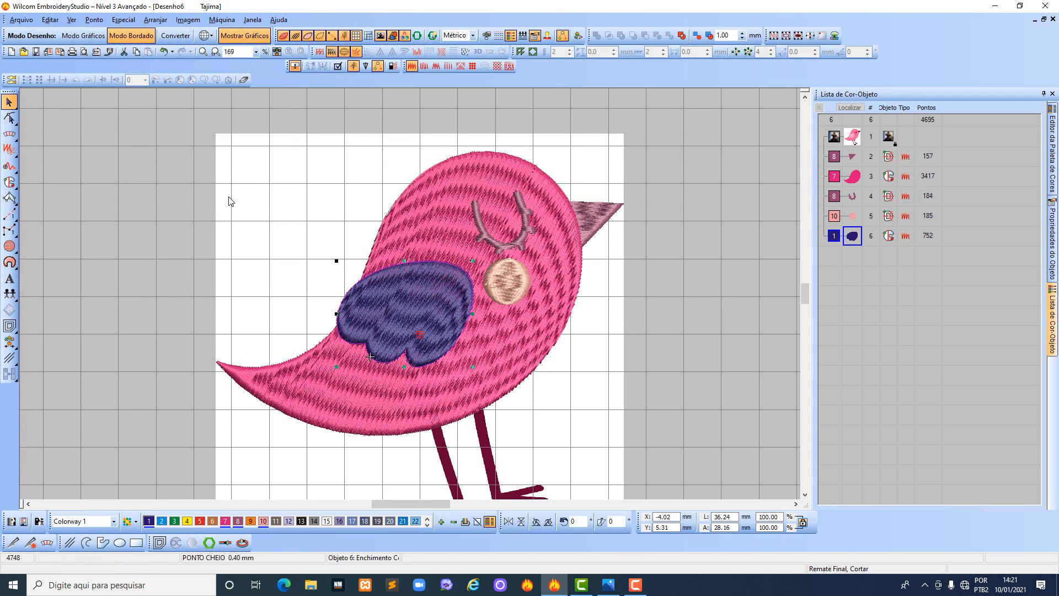
pyautogui.click(263, 520)
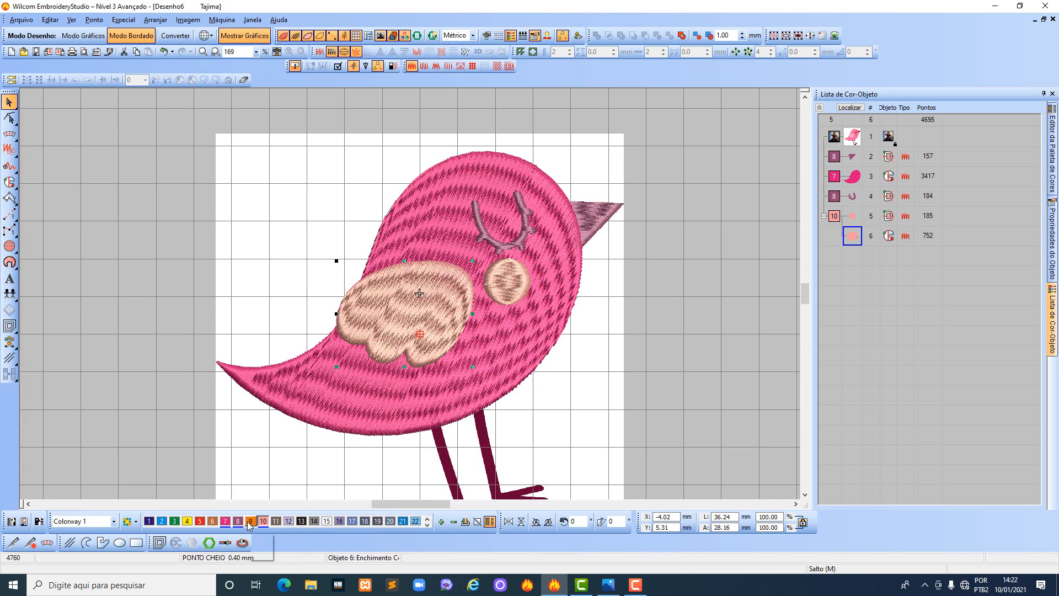
pyautogui.click(250, 520)
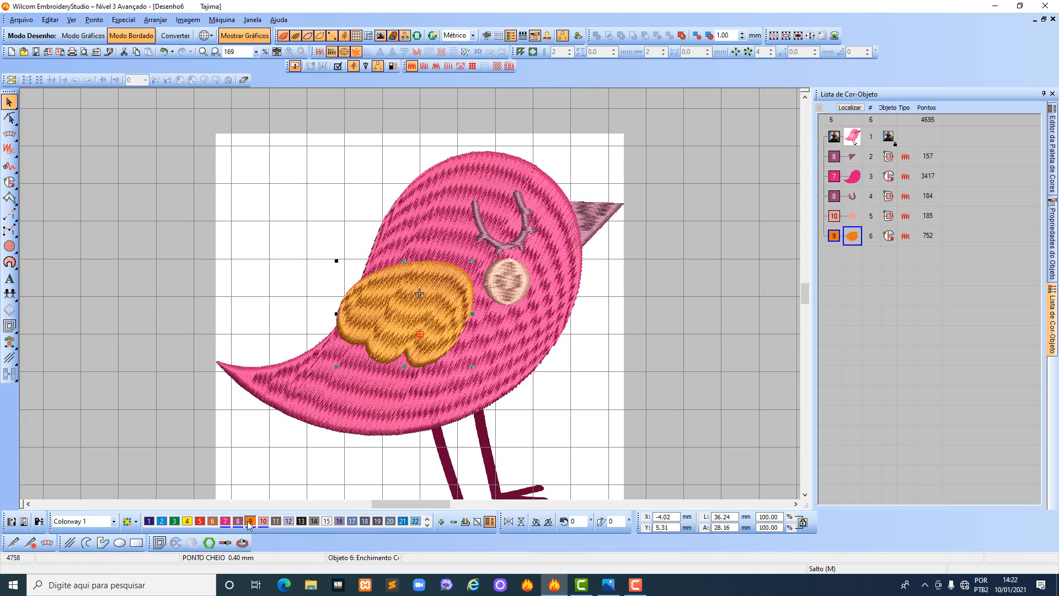
# Hide the stitch view and start an Enchimento Fusão outline on the front leg, from inside the body down its front edge to the ankle.
pyautogui.hotkey('shift', 'z')
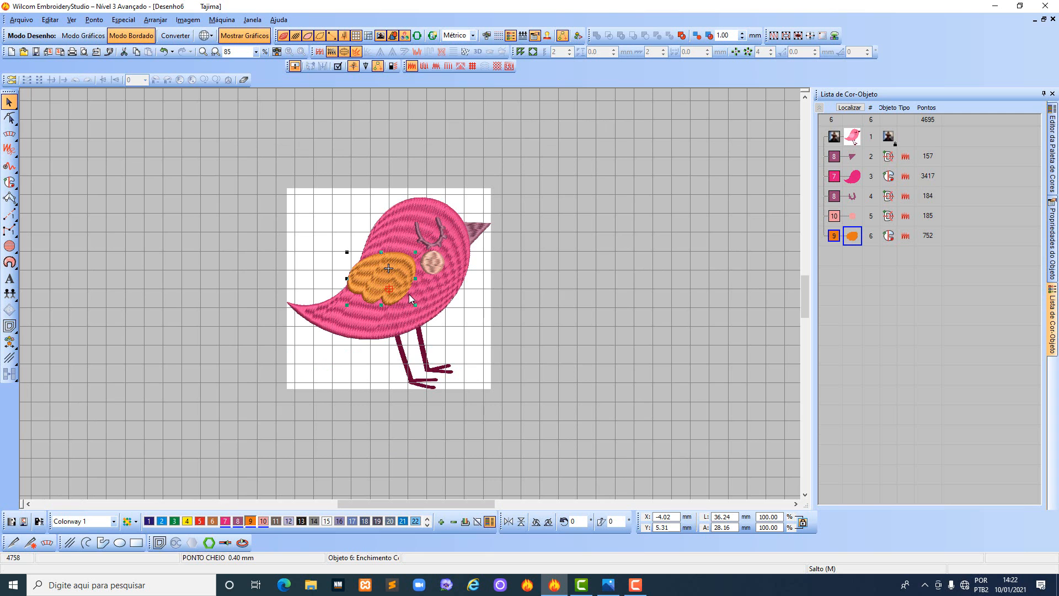
pyautogui.press('z')
pyautogui.press('z')
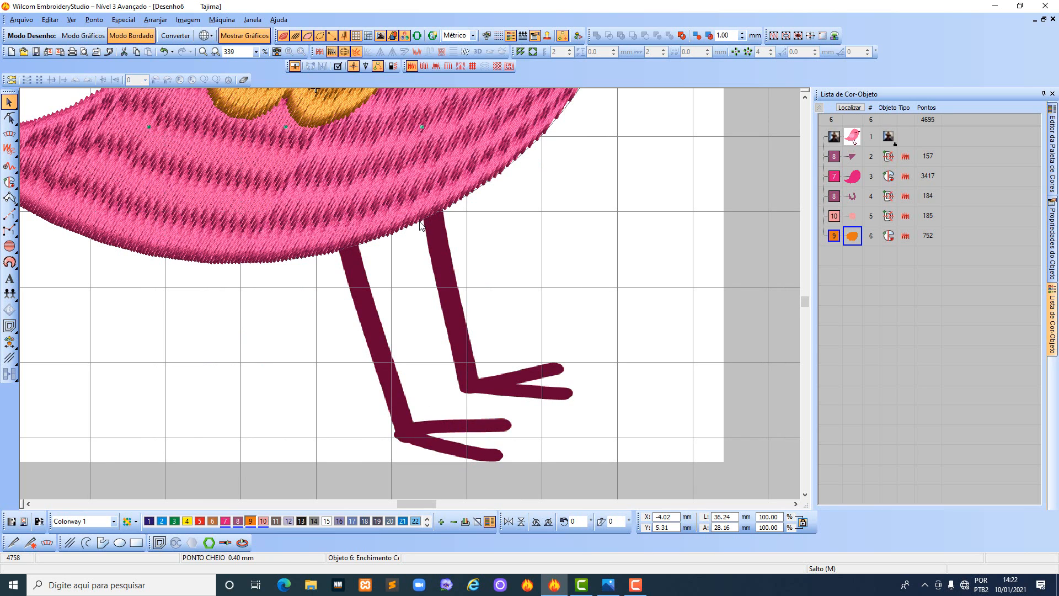
pyautogui.press('s')
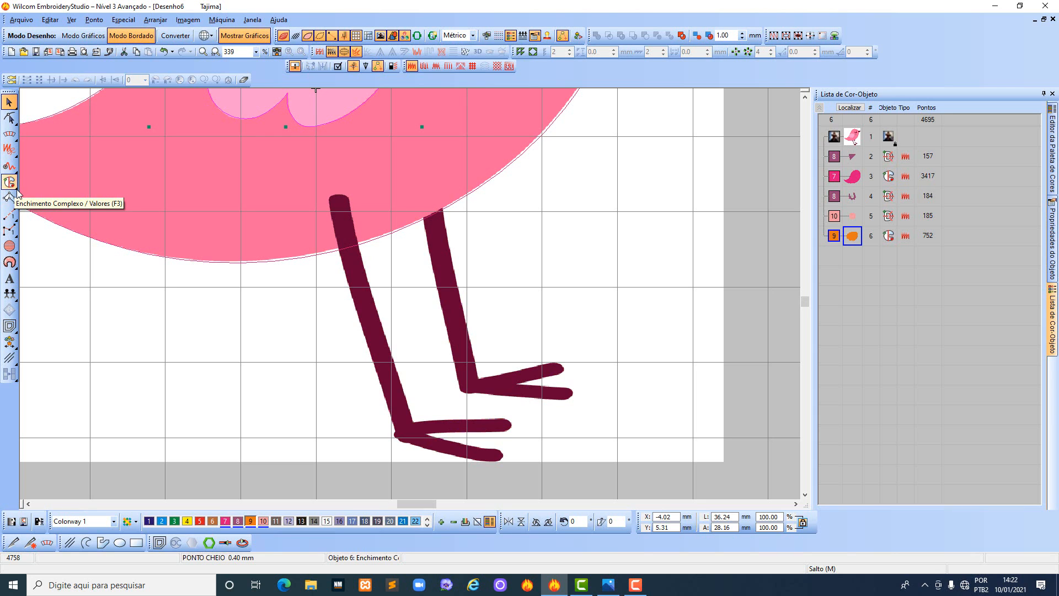
pyautogui.moveTo(17, 192)
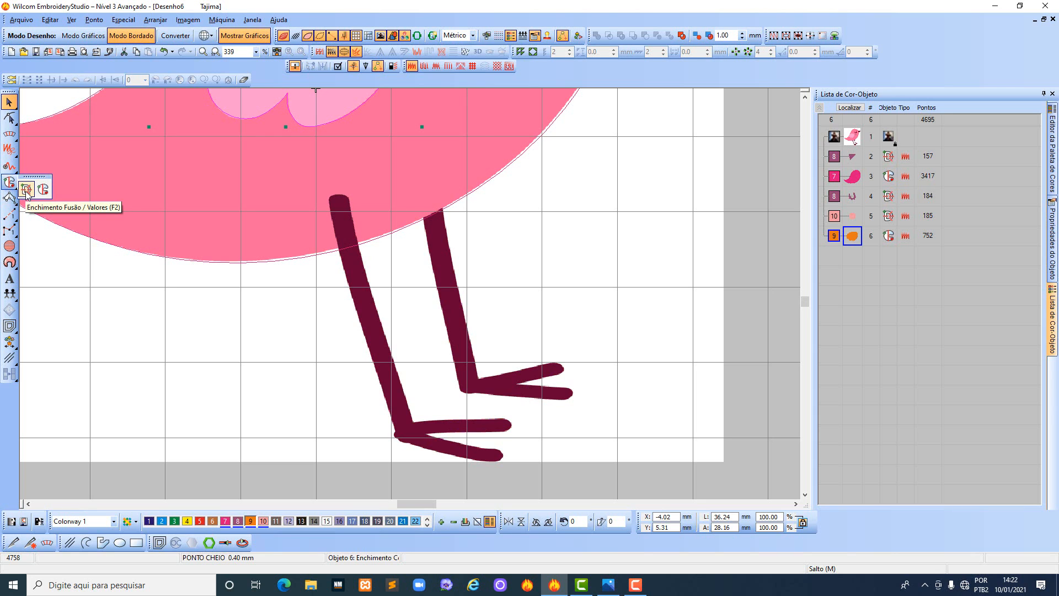
pyautogui.click(26, 189)
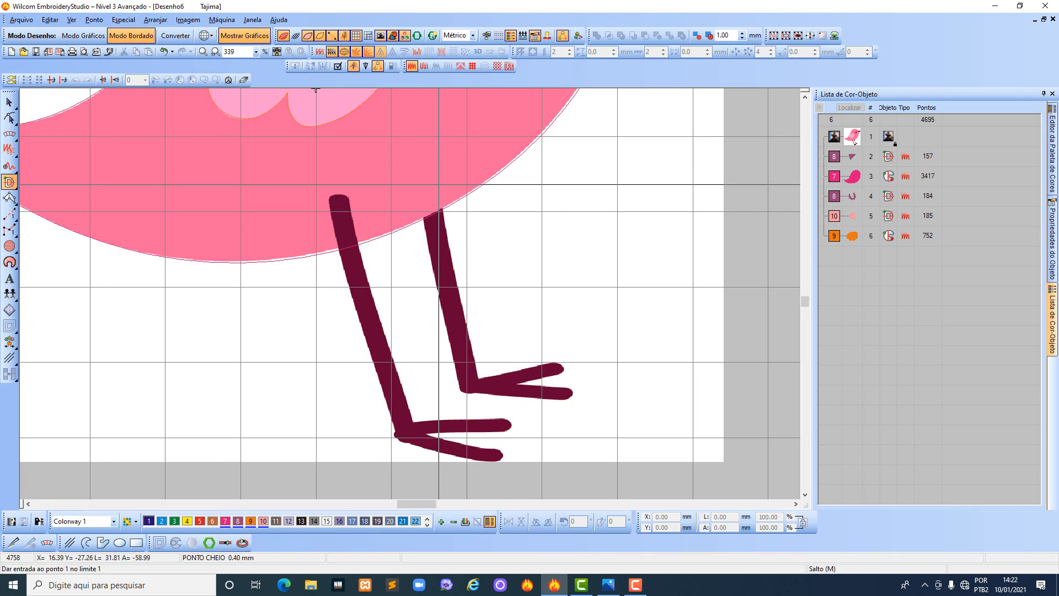
pyautogui.click(439, 184)
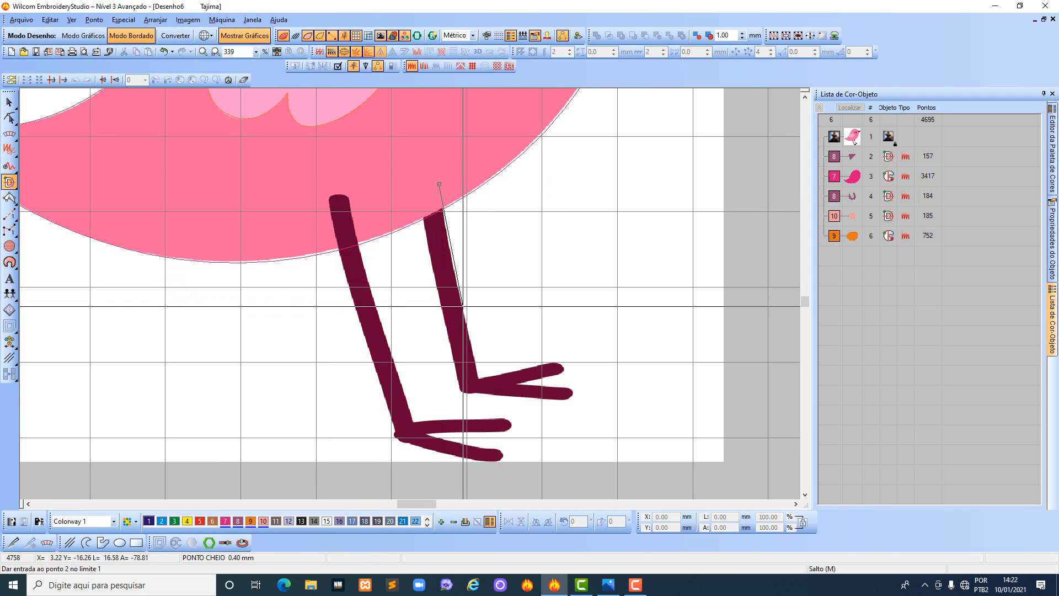
pyautogui.click(462, 306)
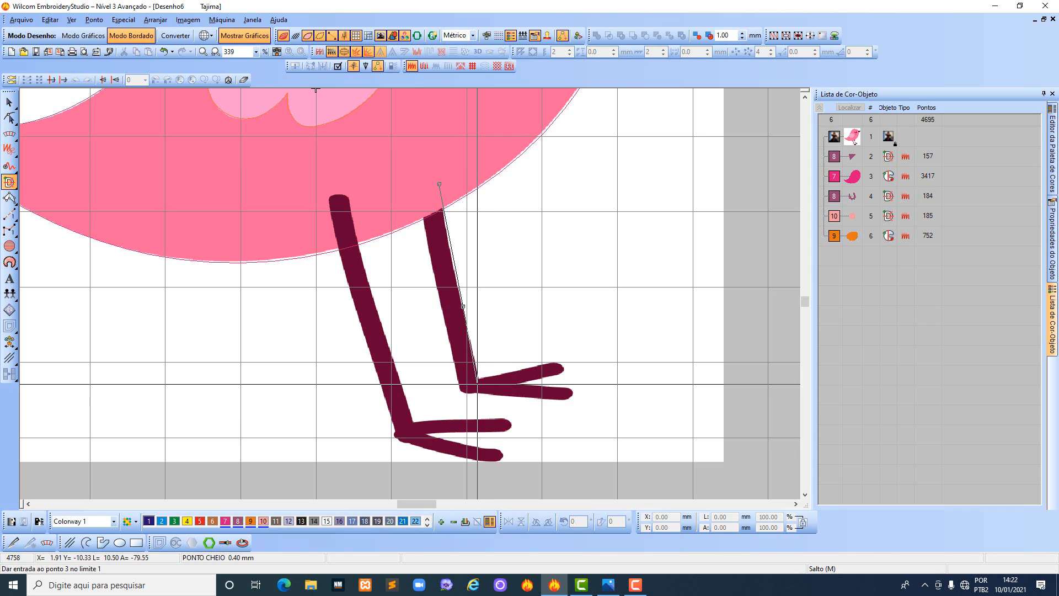
pyautogui.scroll(2, 477, 380)
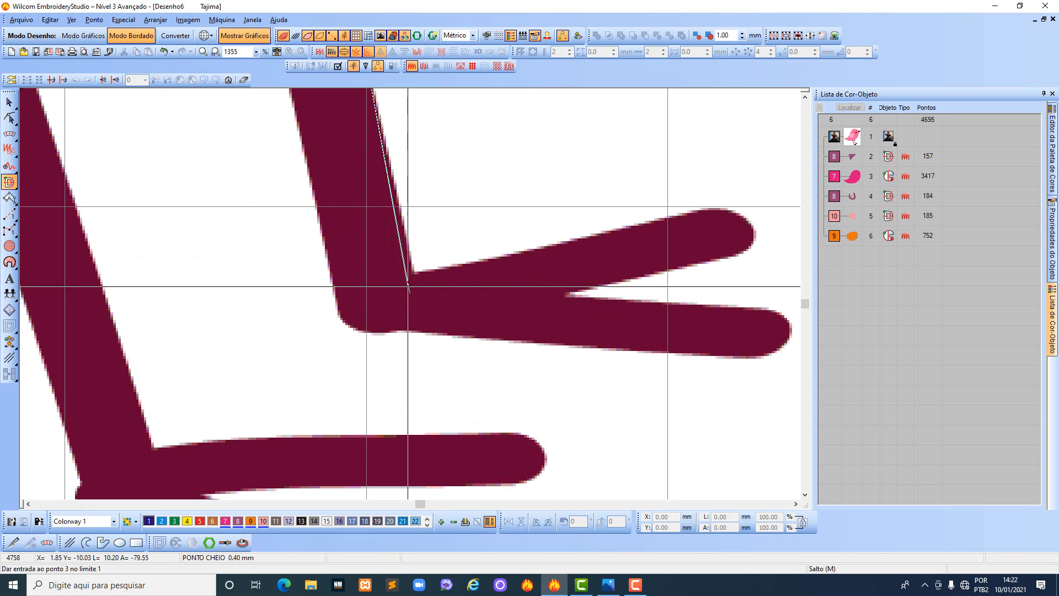
pyautogui.click(477, 380)
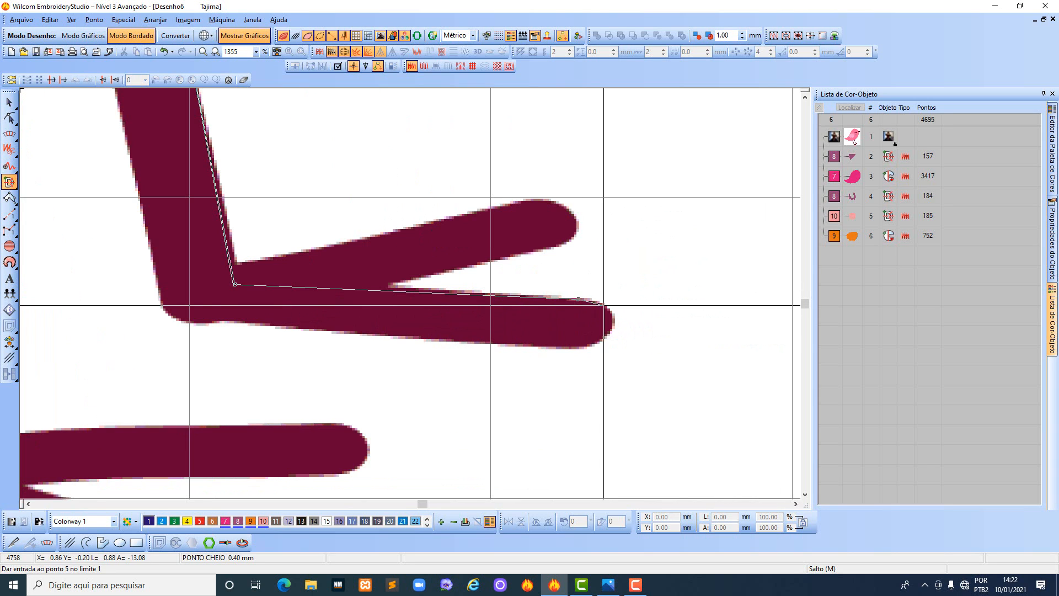
# Continue the front leg outline along the lower toe's upper edge and around its rounded tip.
pyautogui.click(604, 305)
pyautogui.click(609, 326)
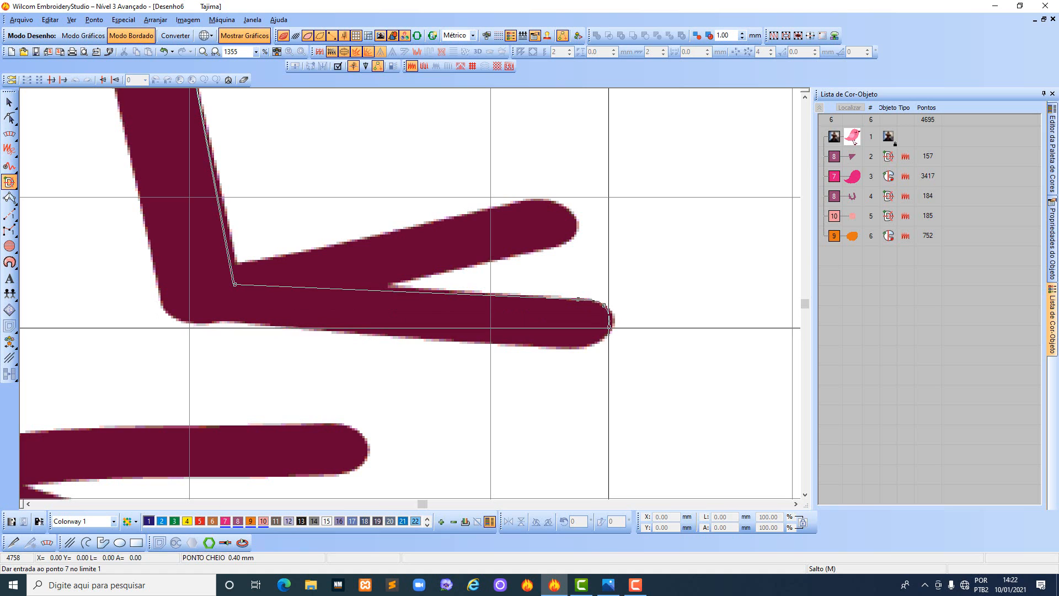
pyautogui.click(597, 345)
pyautogui.click(570, 346)
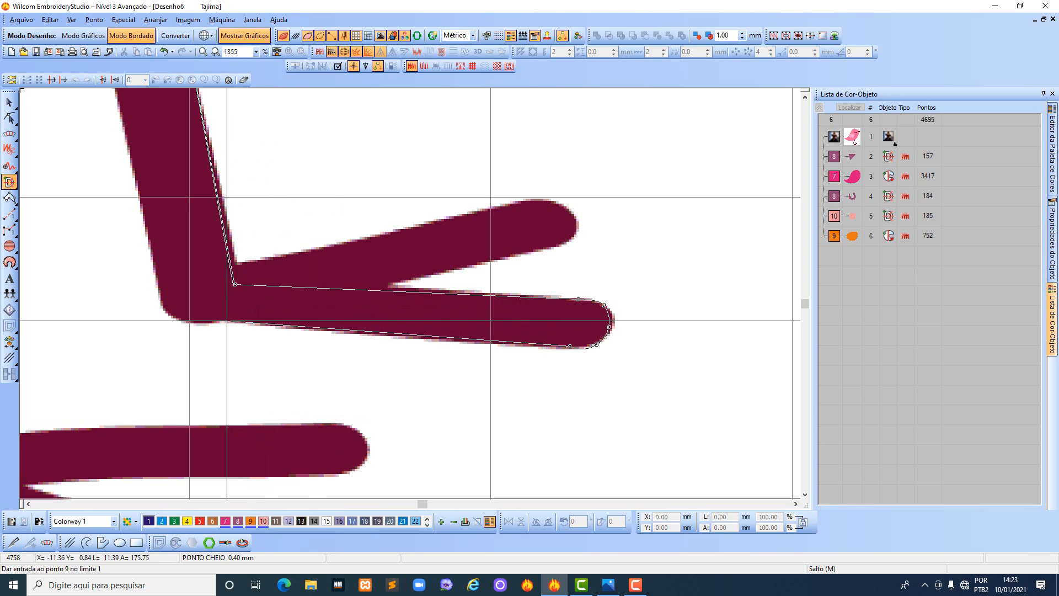
# Trace the lower toe's underside, the rounded heel and the front leg's rear edge back up into the body.
pyautogui.click(227, 321)
pyautogui.click(187, 323)
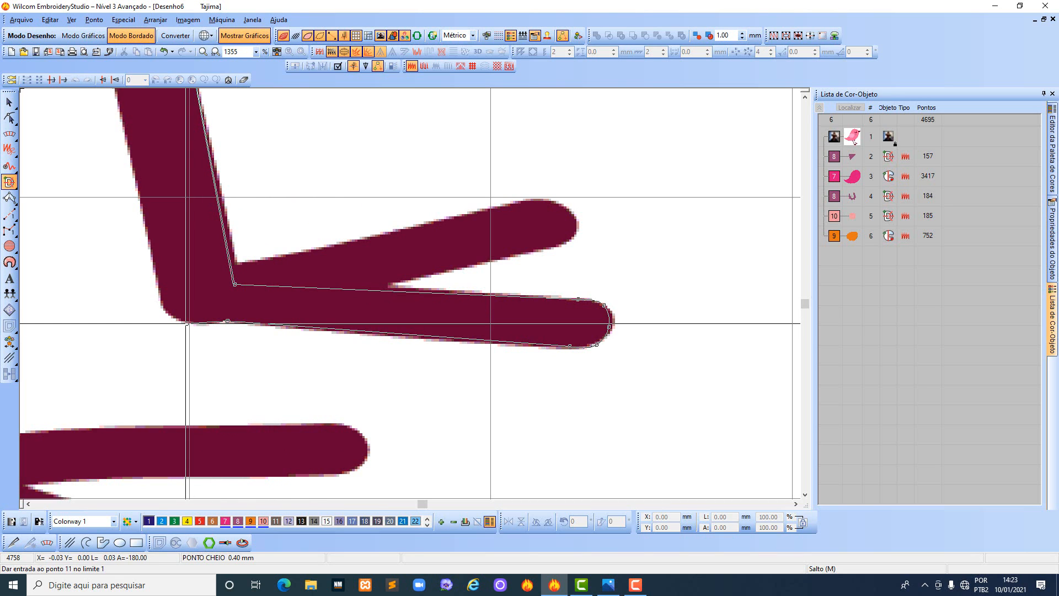
pyautogui.click(171, 315)
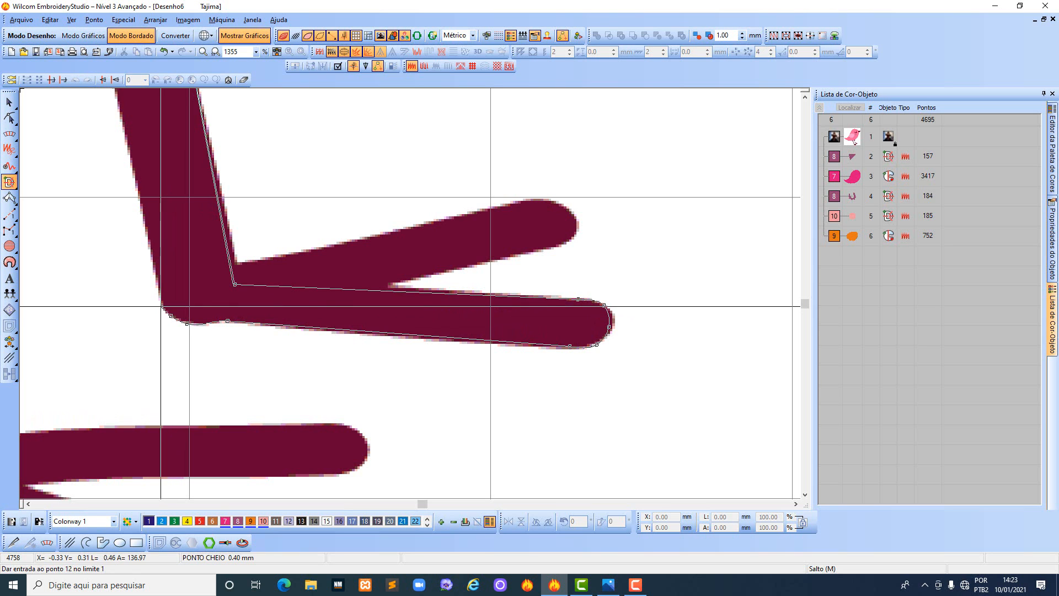
pyautogui.click(161, 306)
pyautogui.click(159, 285)
pyautogui.click(149, 249)
pyautogui.scroll(-2, 149, 250)
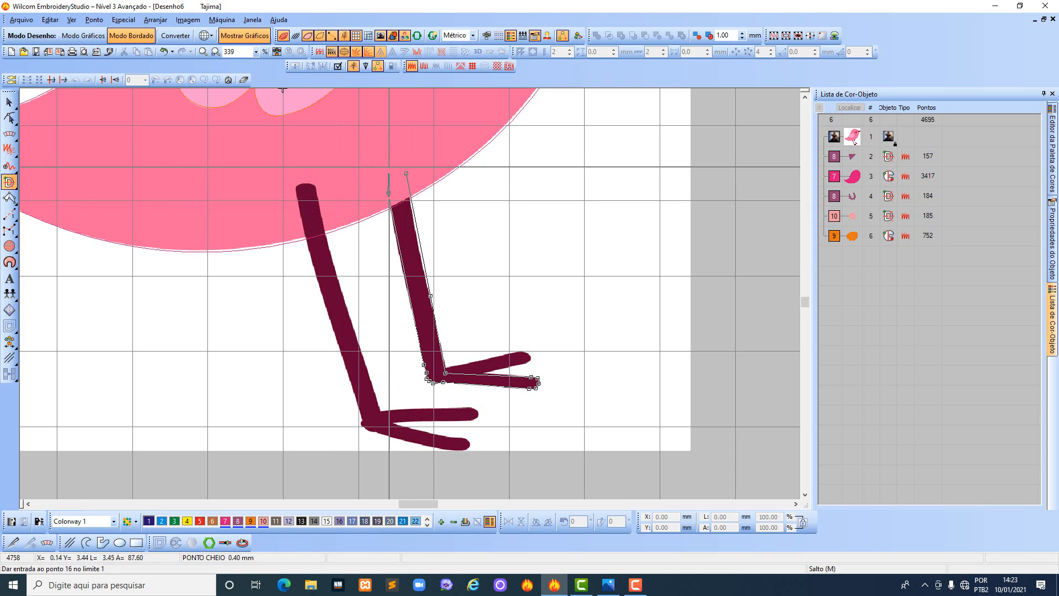
# Close the front leg outline, generate its Enchimento Fusão stitches and show the realistic stitch view.
pyautogui.press('space')
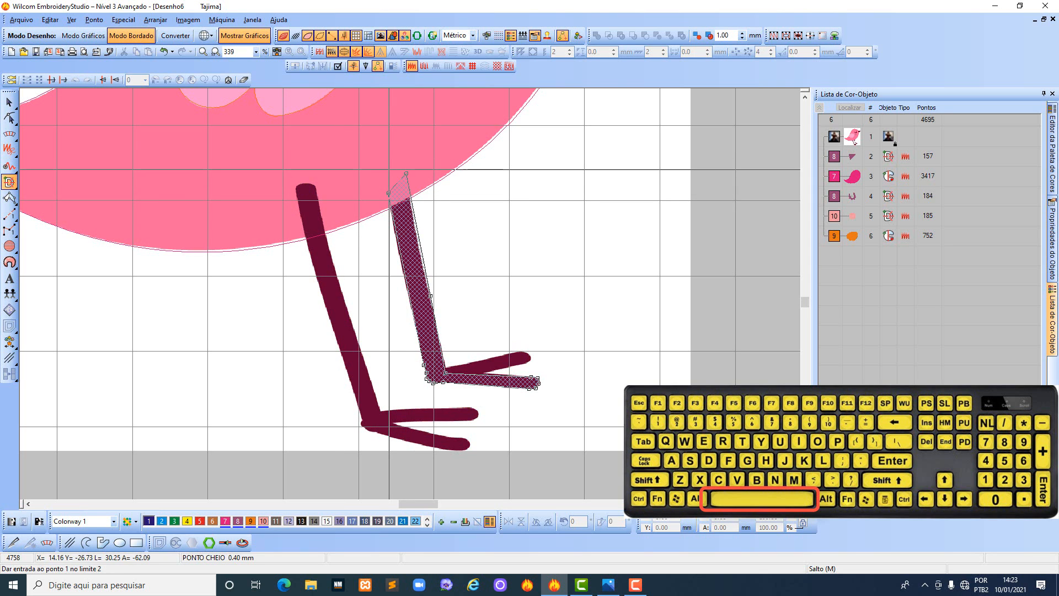
pyautogui.press('Return')
pyautogui.press('Return')
pyautogui.press('Return')
pyautogui.press('Return')
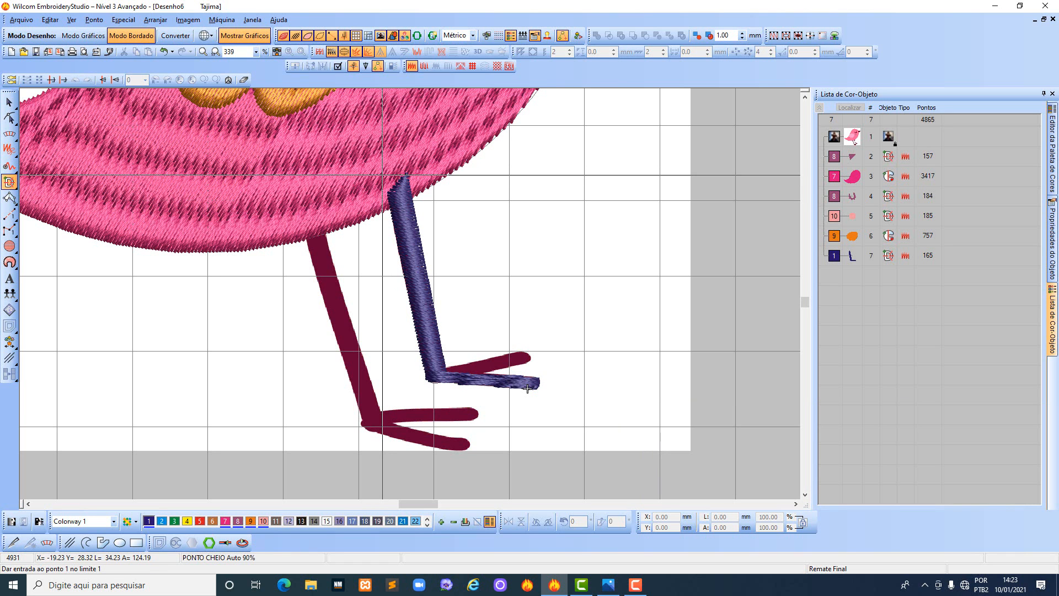
# Hide the stitch view and start an Enchimento Fusão outline on the front foot's upper toe, from the ankle along its upper edge and around the rounded tip.
pyautogui.press('s')
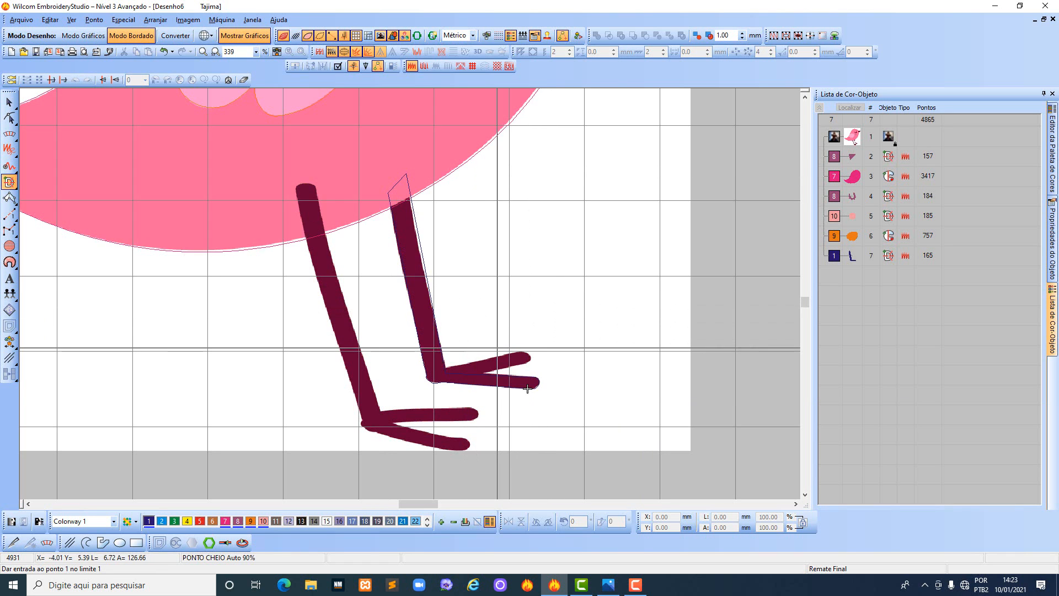
pyautogui.scroll(2, 524, 388)
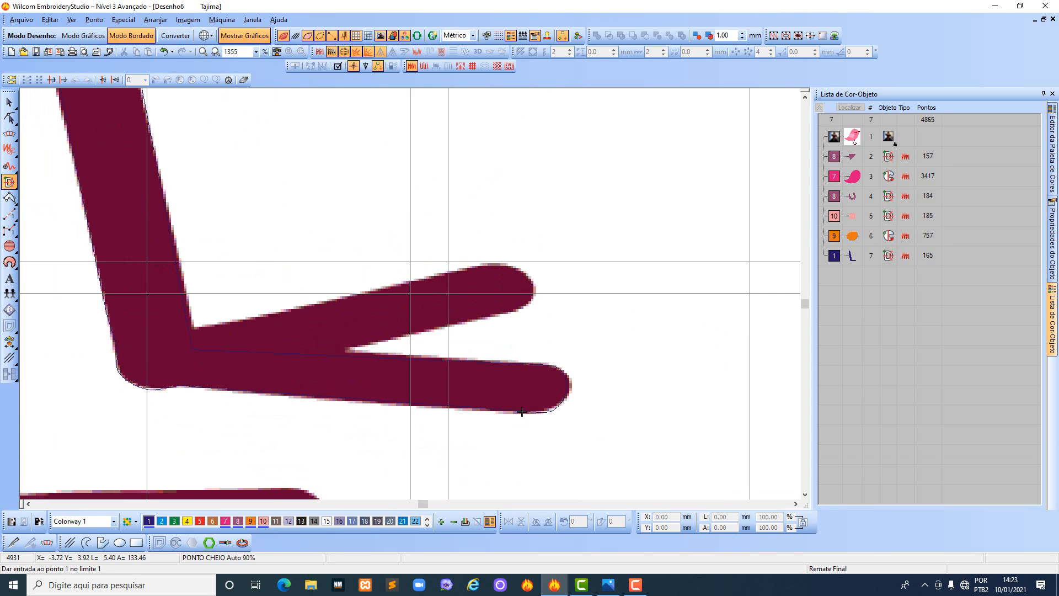
pyautogui.click(173, 335)
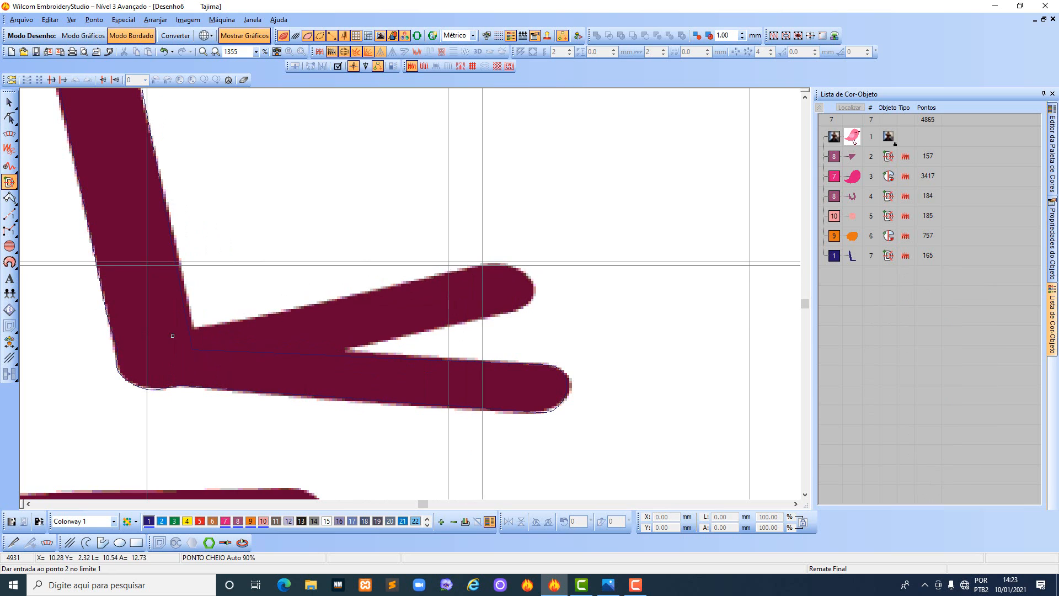
pyautogui.click(487, 263)
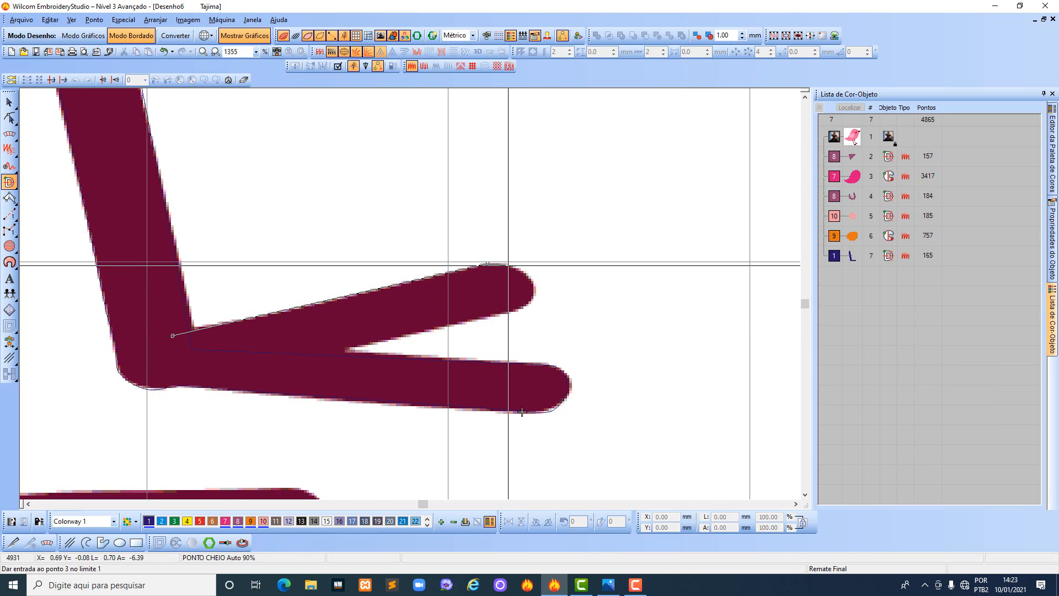
pyautogui.click(523, 275)
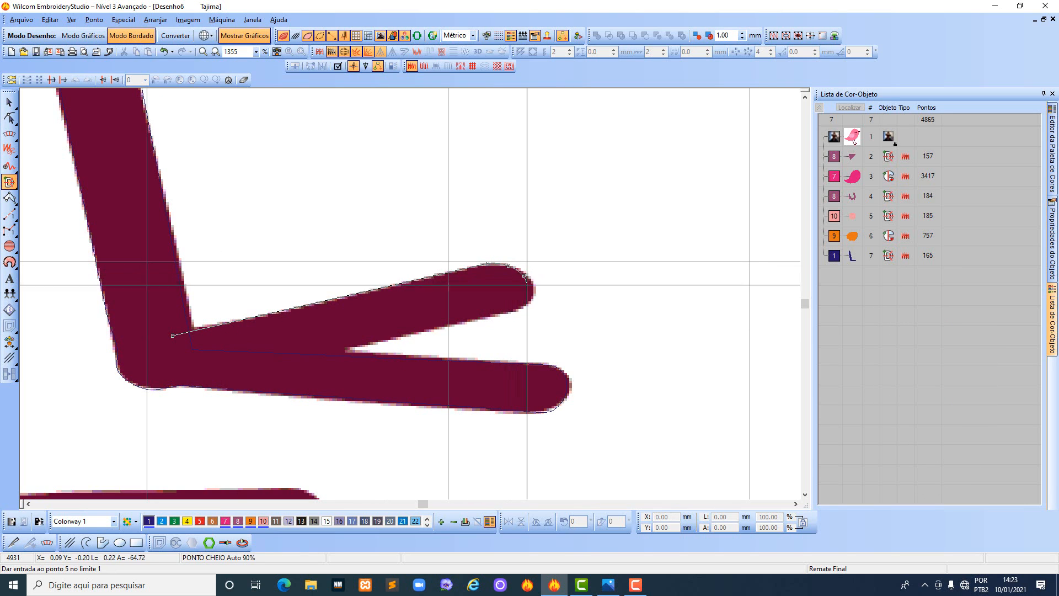
pyautogui.click(533, 291)
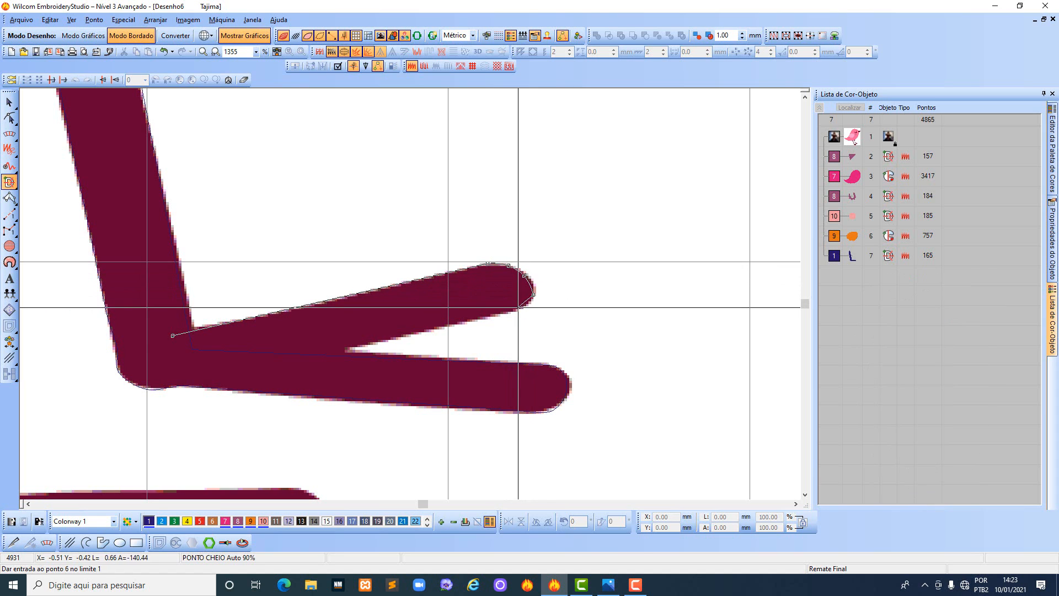
pyautogui.click(520, 306)
pyautogui.click(493, 316)
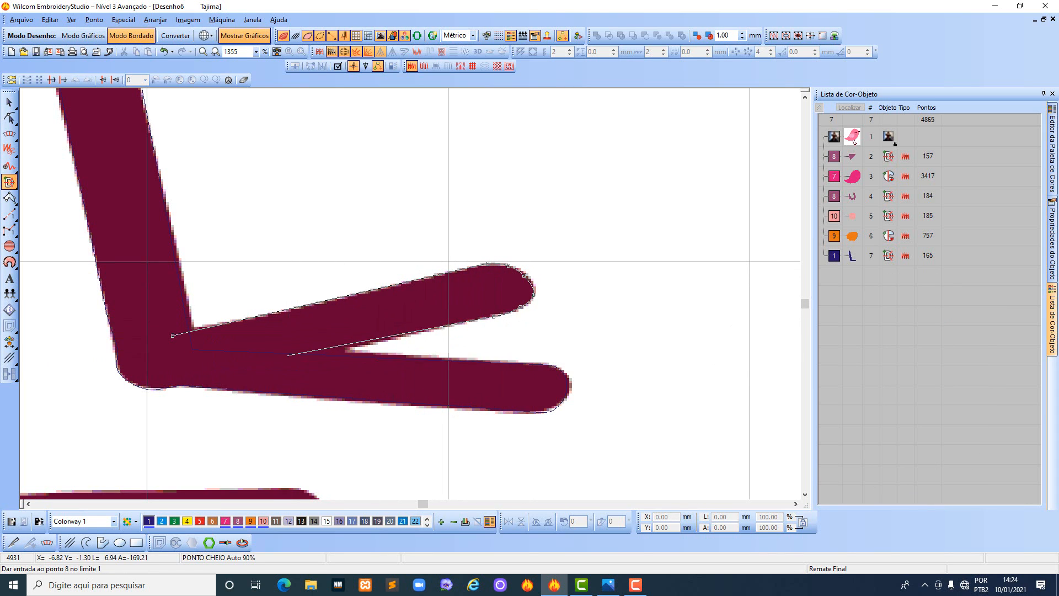
# Trace the upper toe's underside back into the ankle, close the outline, generate its stitches and show the realistic stitch view.
pyautogui.click(287, 355)
pyautogui.click(200, 355)
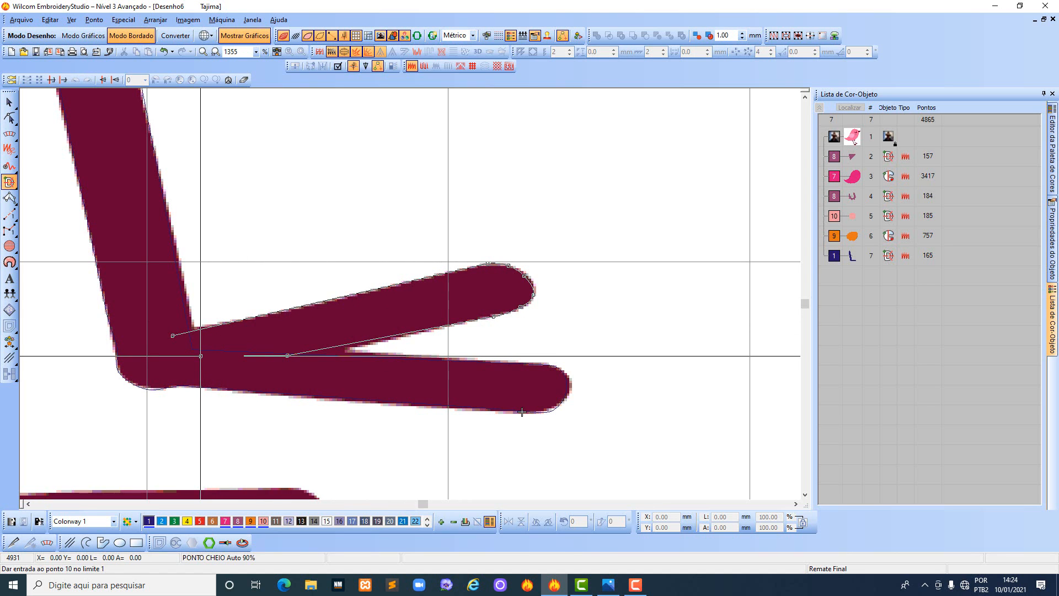
pyautogui.press('space')
pyautogui.press('space')
pyautogui.press('space')
pyautogui.press('space')
pyautogui.press('space')
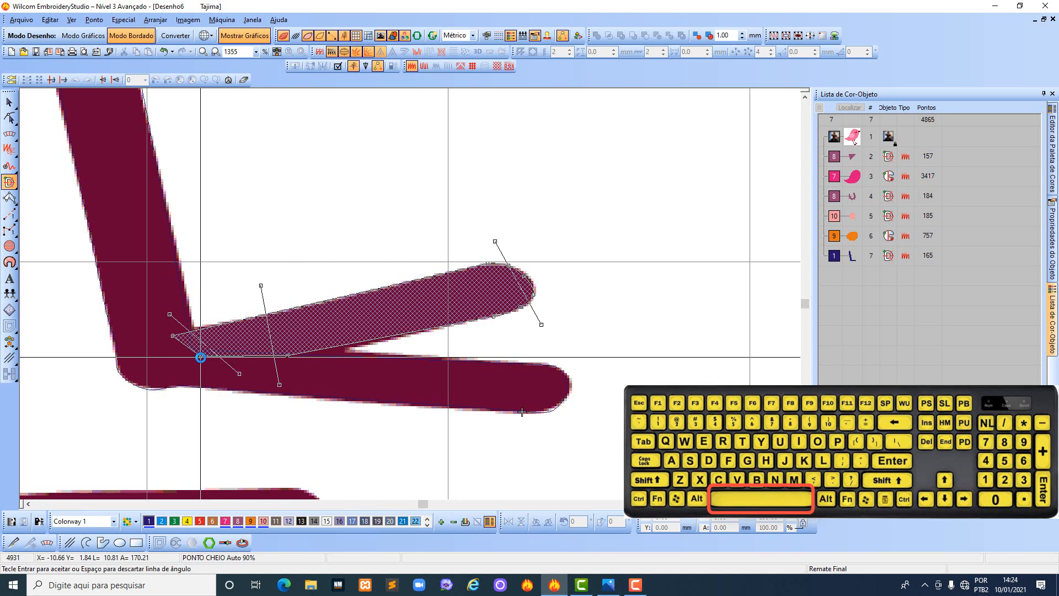
pyautogui.press('s')
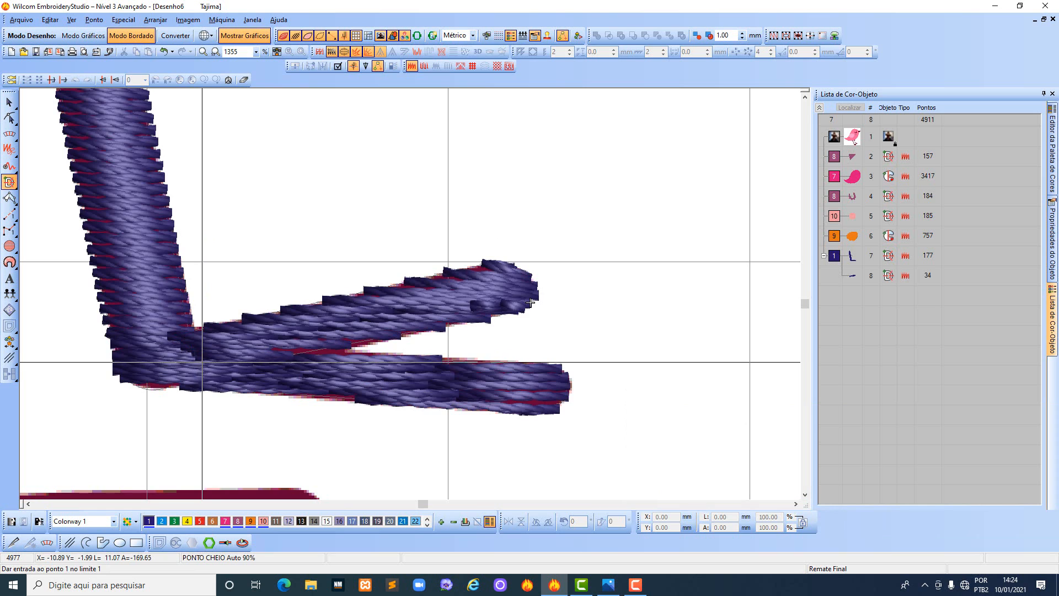
# Hide the stitch view and start a fill outline on the back leg, around its rounded top inside the body and down its front edge to the ankle.
pyautogui.press('s')
pyautogui.scroll(-2, 202, 361)
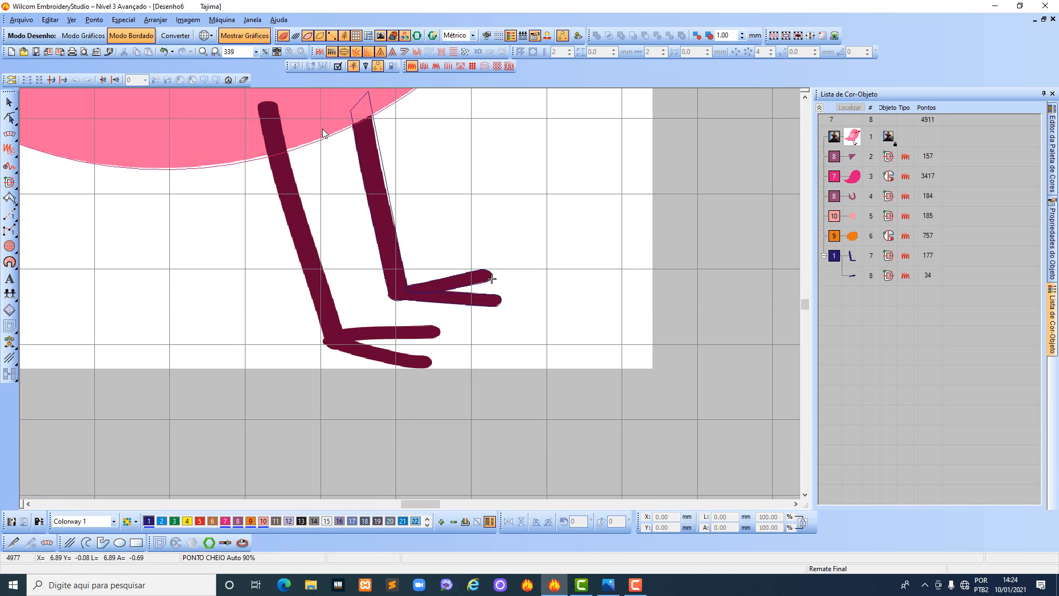
pyautogui.scroll(2, 284, 122)
pyautogui.scroll(-3, 409, 294)
pyautogui.scroll(2, 432, 338)
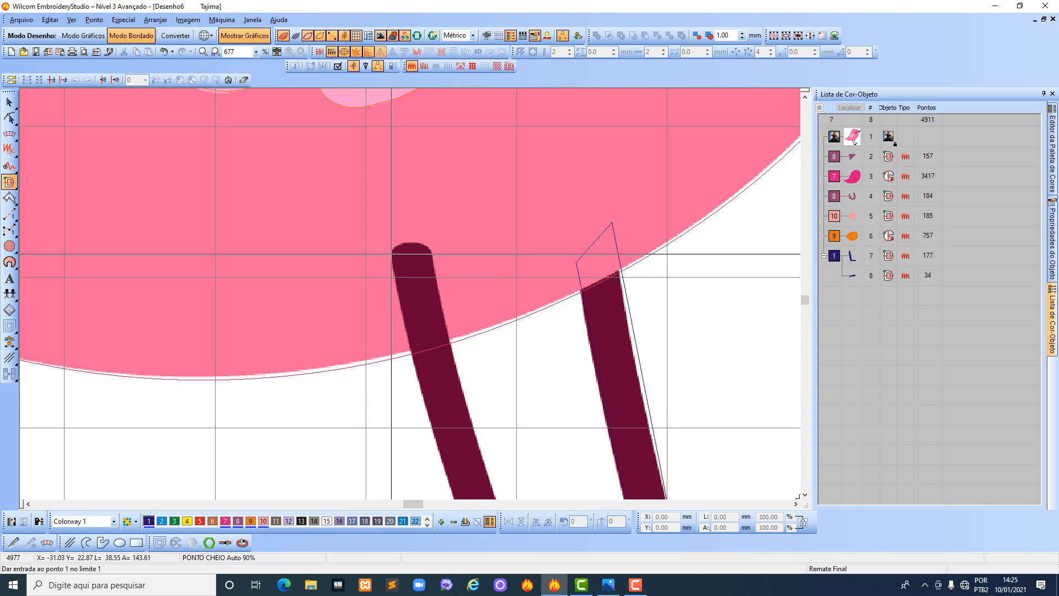
pyautogui.click(391, 254)
pyautogui.click(407, 241)
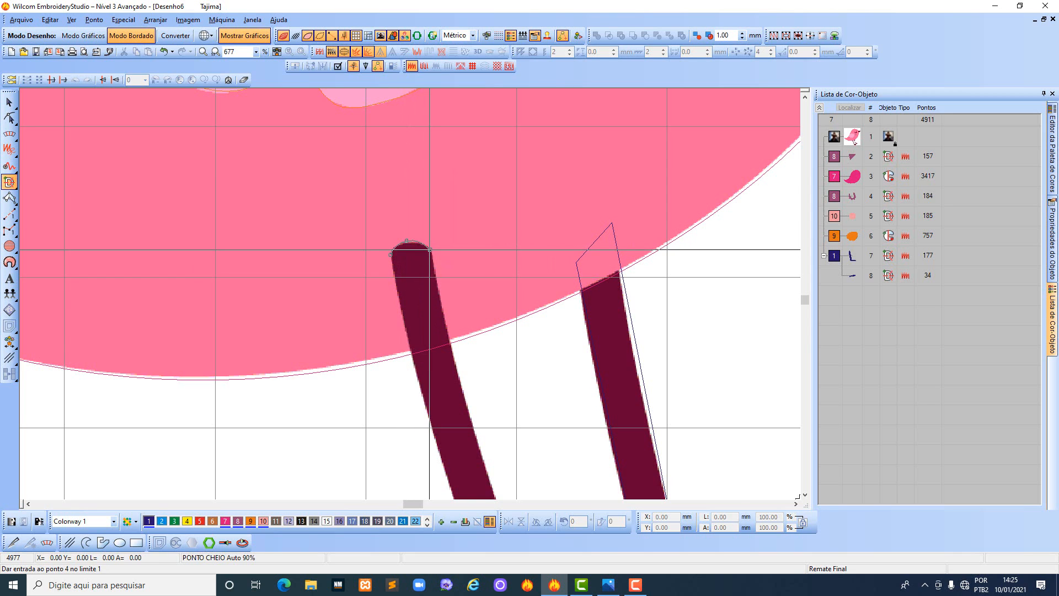
pyautogui.click(429, 249)
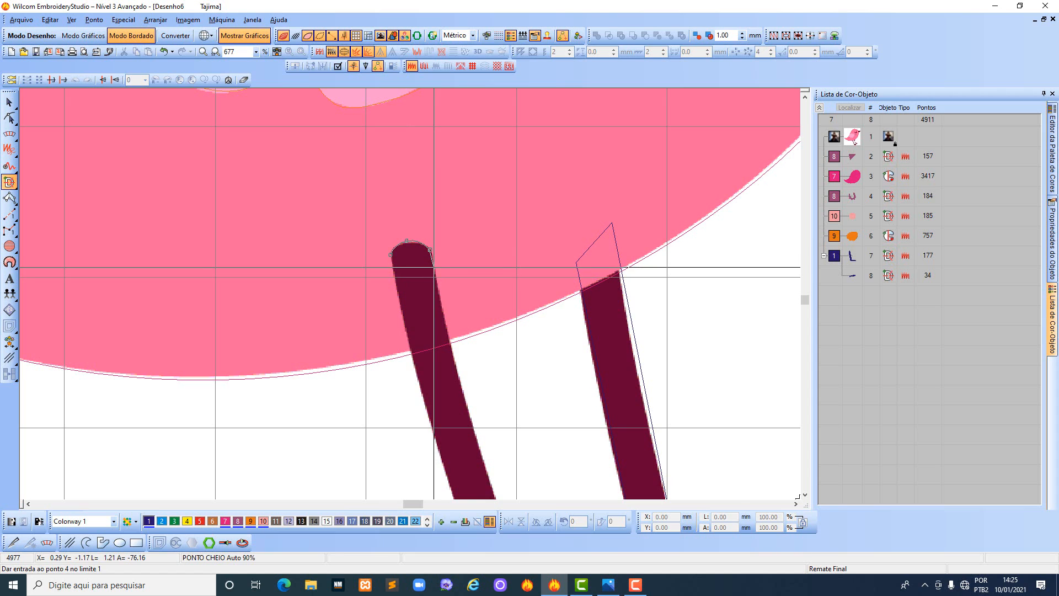
pyautogui.click(434, 268)
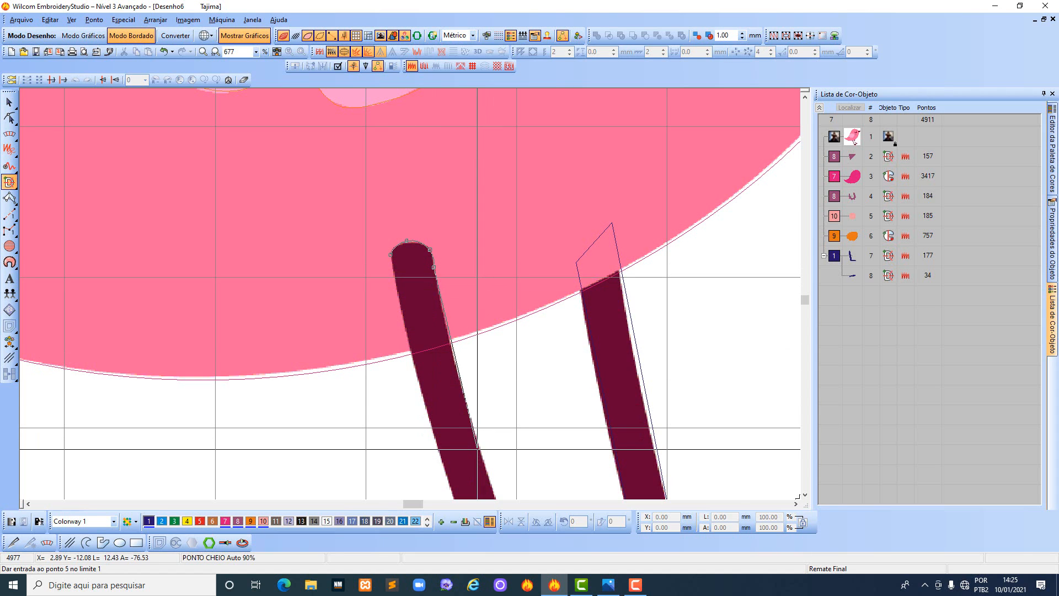
pyautogui.click(479, 449)
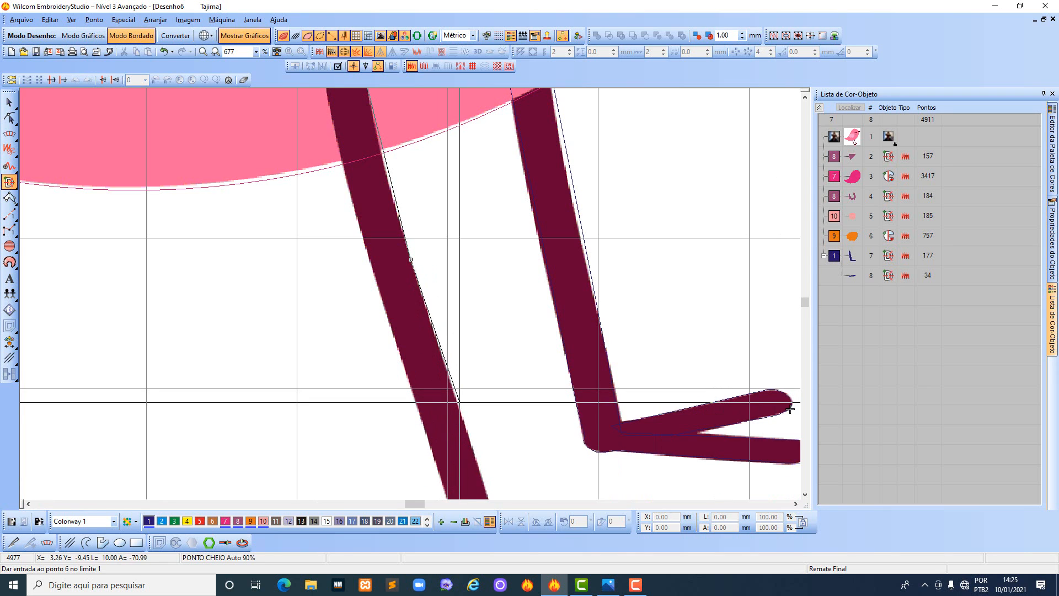
pyautogui.click(790, 409)
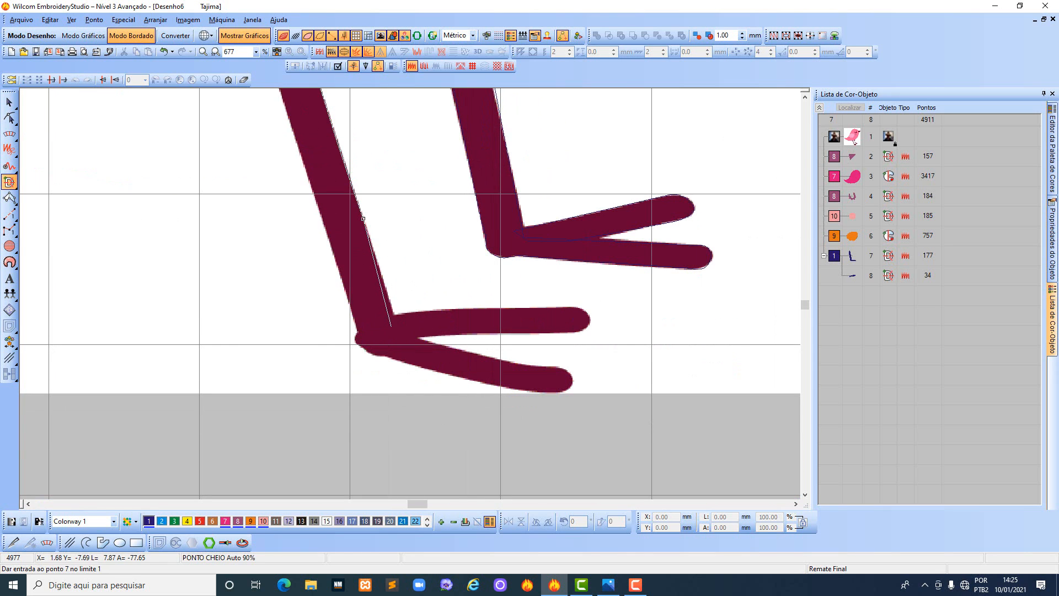
pyautogui.click(393, 316)
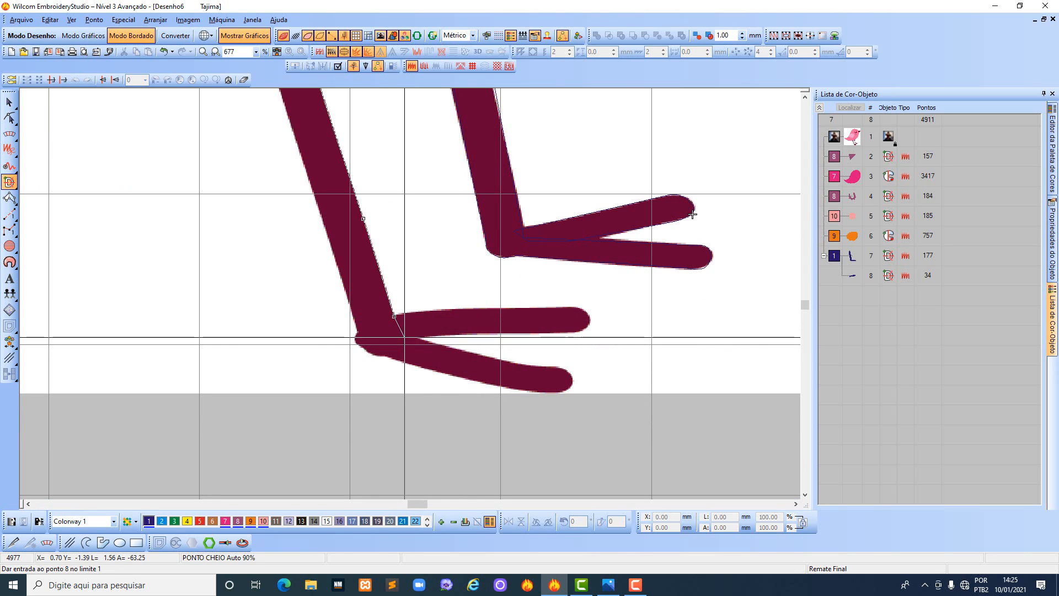
# Continue the back leg outline along the lower toe's upper edge and around its rounded tip.
pyautogui.click(405, 337)
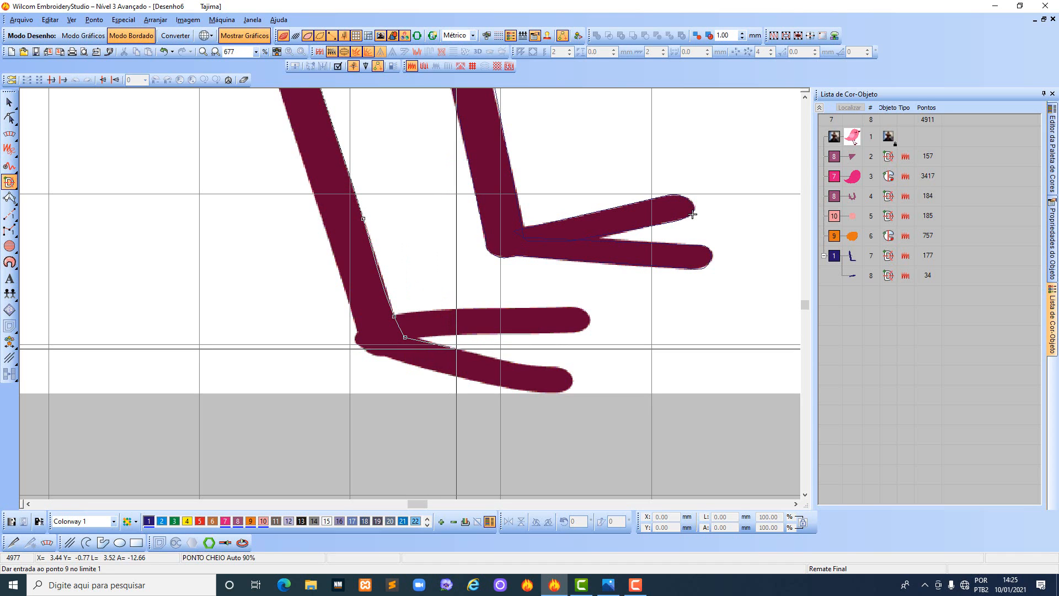
pyautogui.click(457, 349)
pyautogui.click(532, 366)
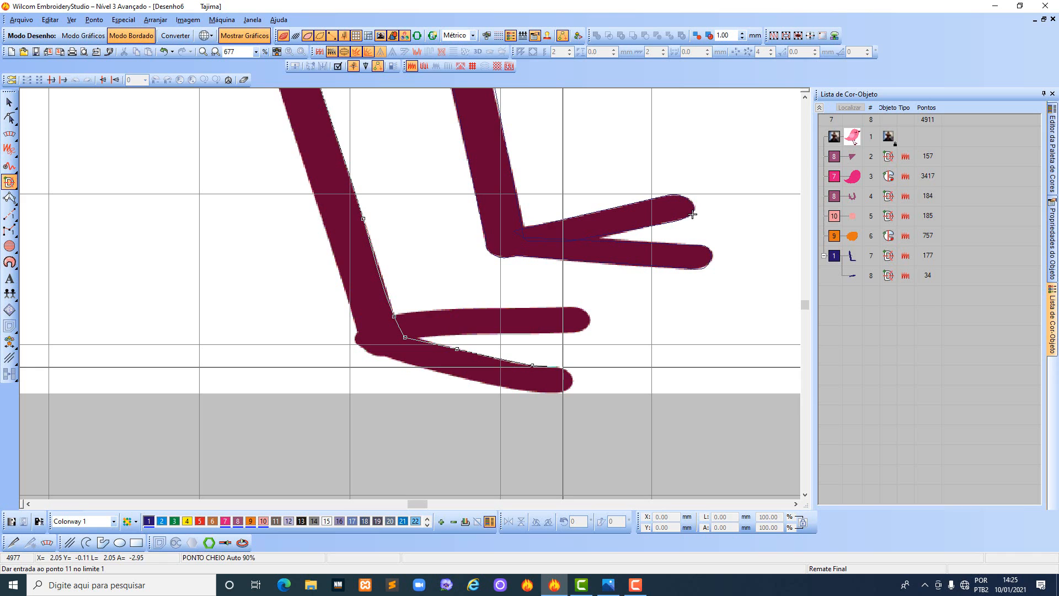
pyautogui.rightClick(563, 366)
pyautogui.rightClick(571, 373)
pyautogui.scroll(3, 571, 373)
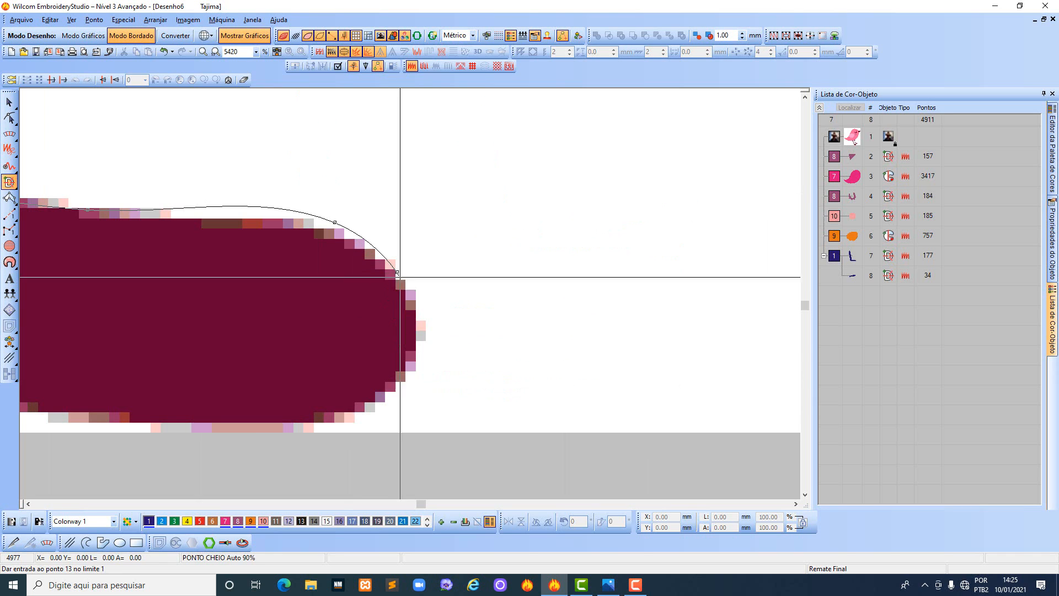
pyautogui.rightClick(422, 325)
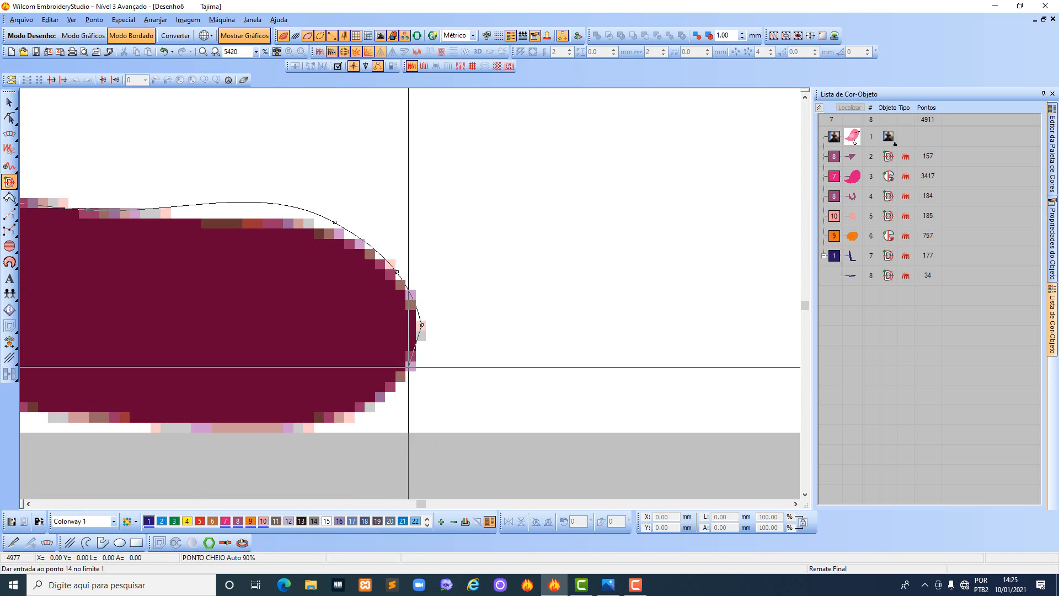
pyautogui.rightClick(388, 399)
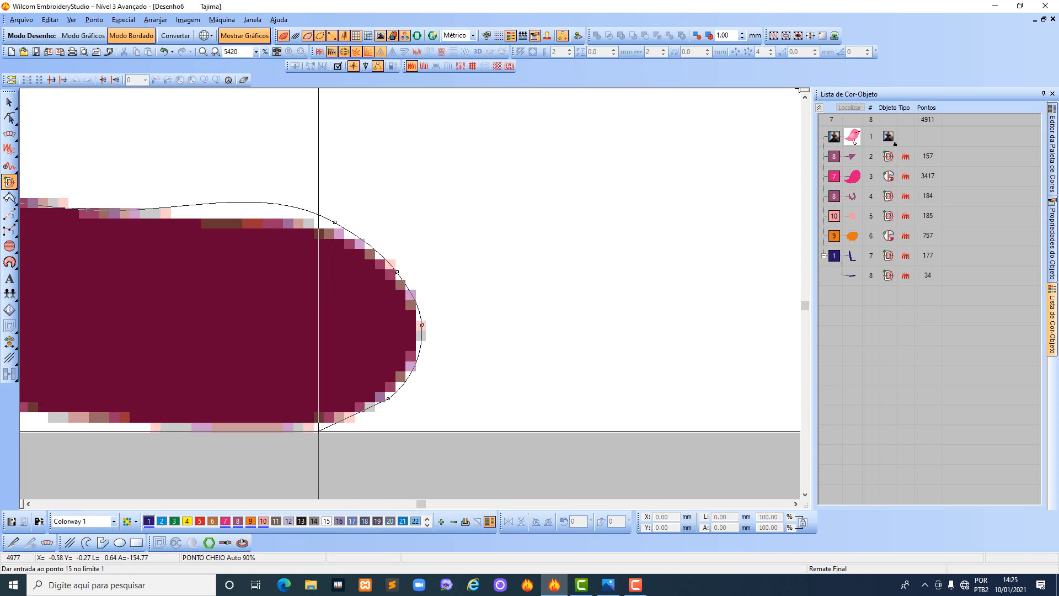
pyautogui.rightClick(319, 425)
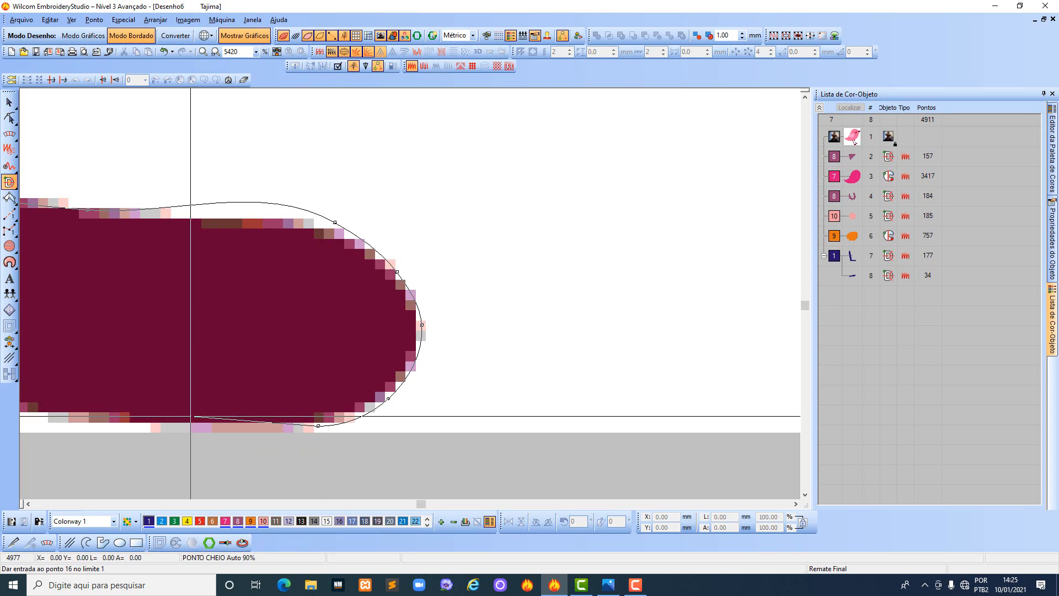
# Trace the underside of the back leg's lower toe and continue the outline around the heel.
pyautogui.rightClick(149, 420)
pyautogui.rightClick(155, 346)
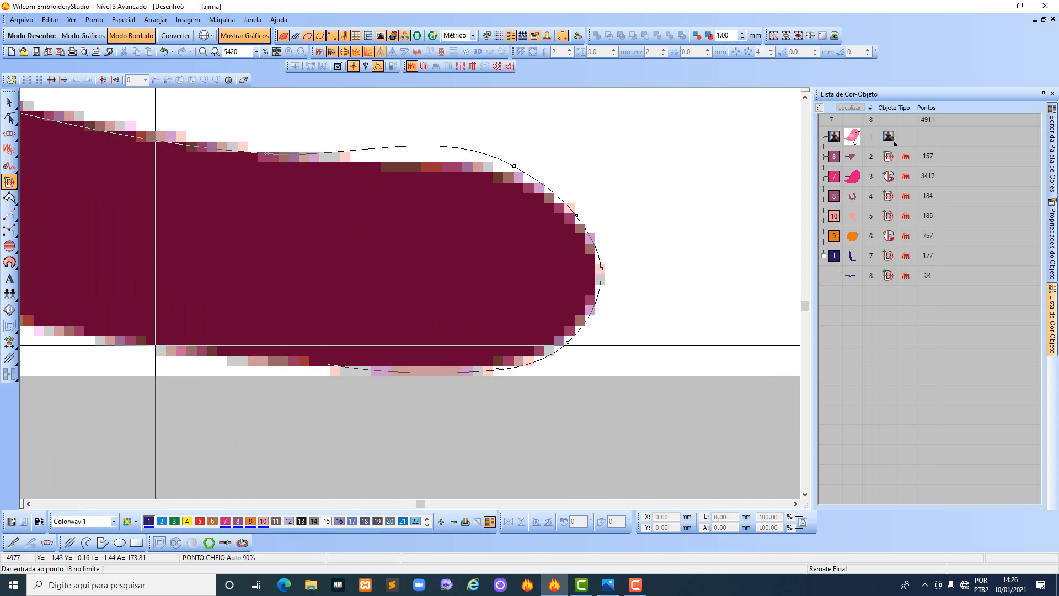
pyautogui.scroll(-1, 155, 349)
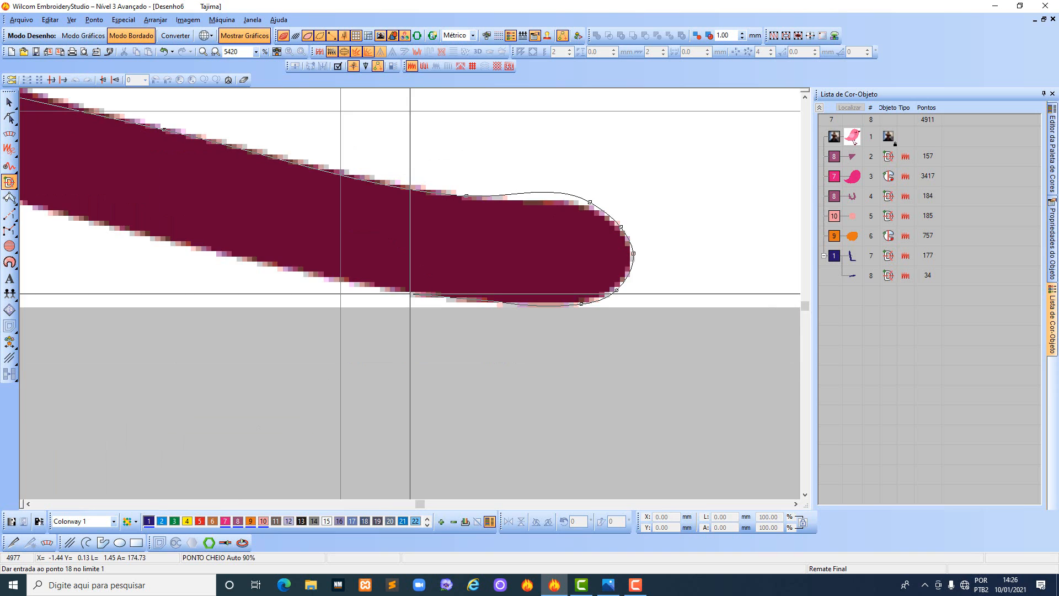
pyautogui.rightClick(170, 243)
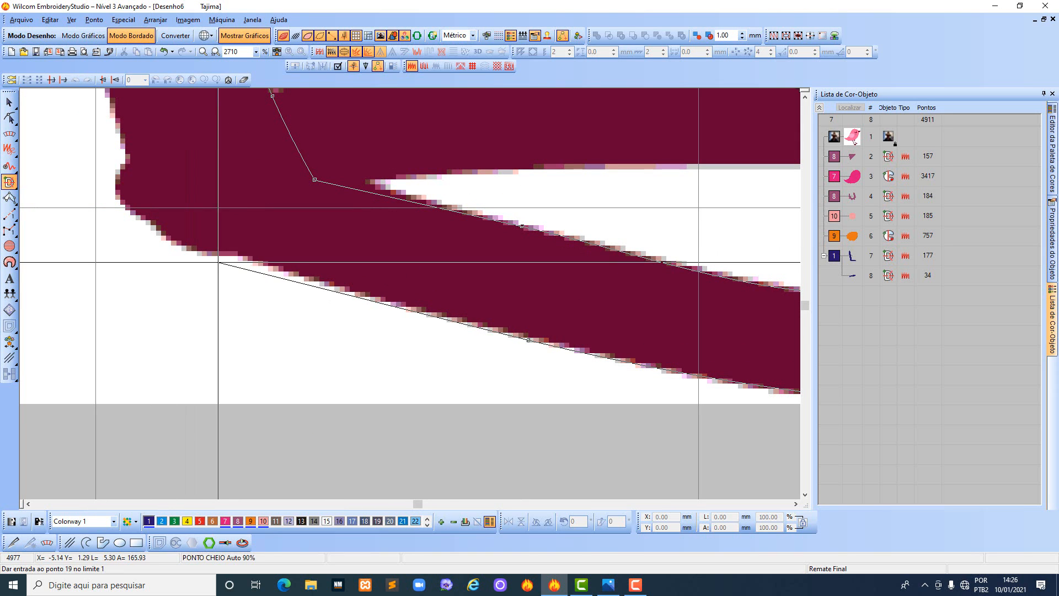
pyautogui.rightClick(235, 255)
pyautogui.rightClick(181, 248)
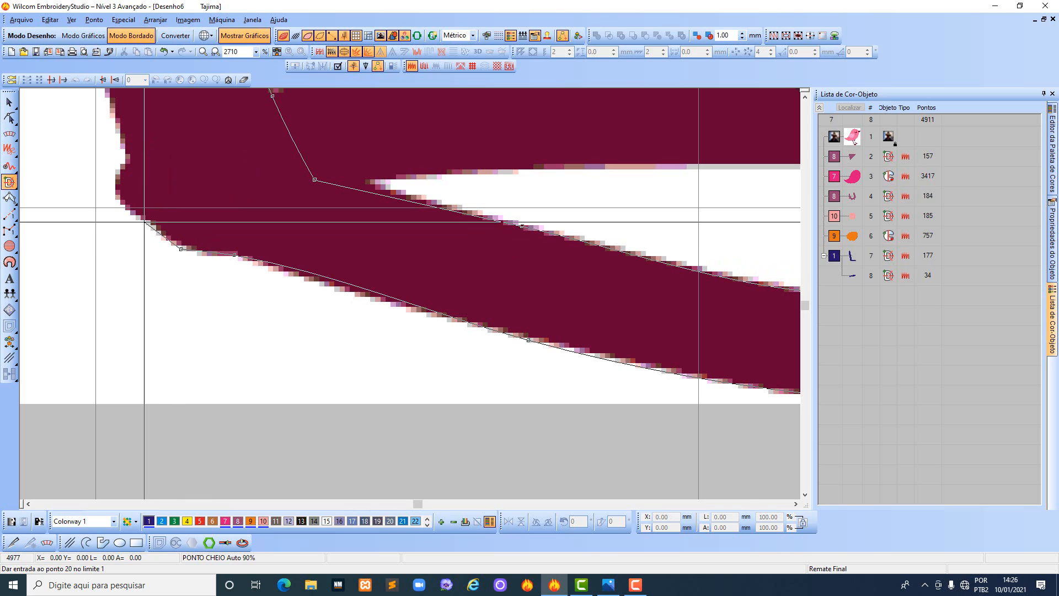
pyautogui.rightClick(144, 220)
pyautogui.rightClick(130, 210)
pyautogui.rightClick(120, 196)
pyautogui.rightClick(120, 167)
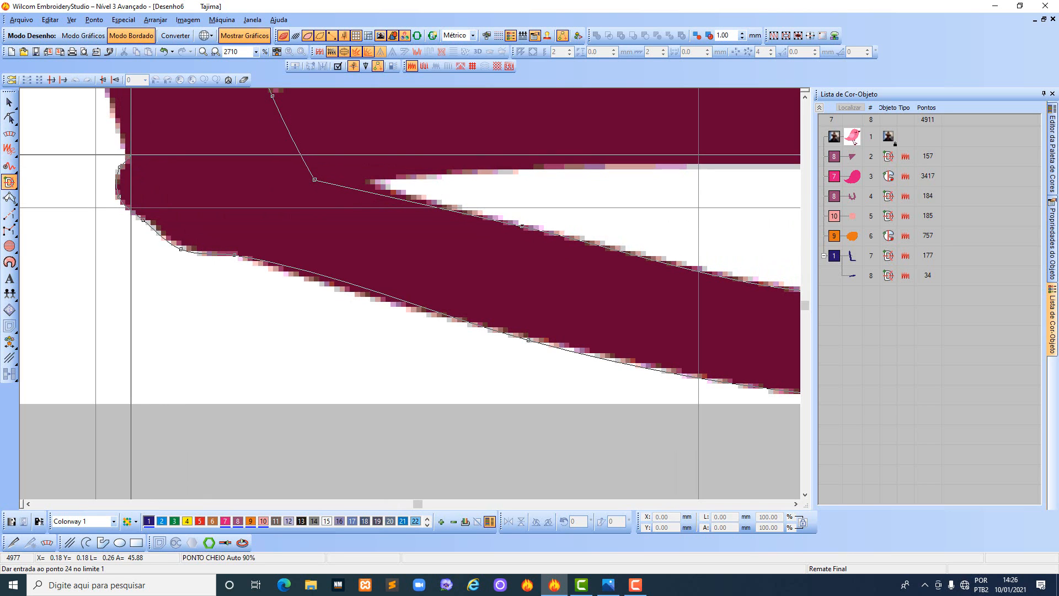
pyautogui.rightClick(130, 151)
# Trace the back leg's rear edge up from the heel into the body and close the outline.
pyautogui.scroll(-1, 318, 91)
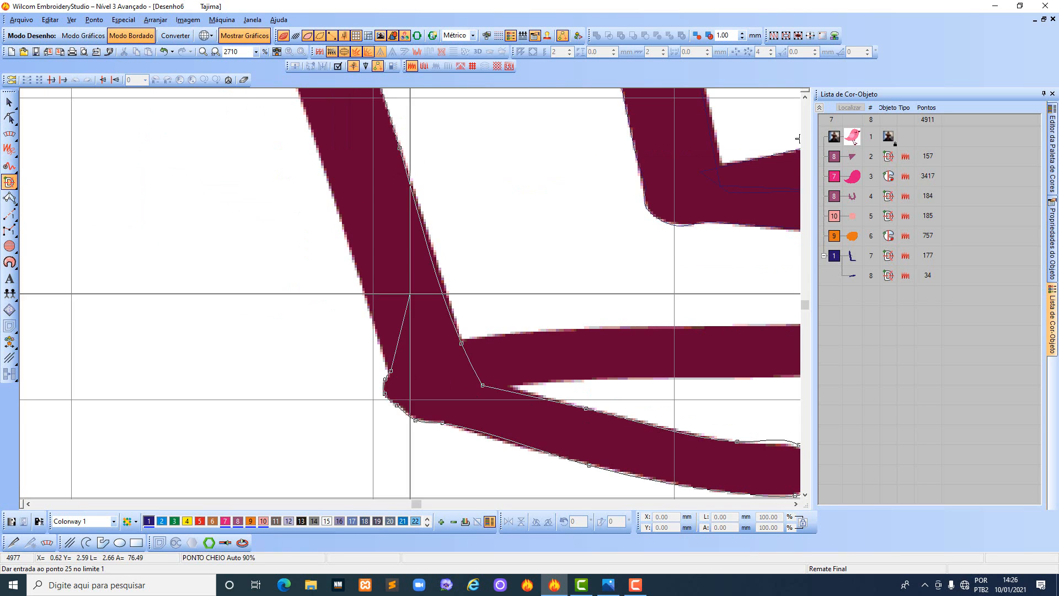
pyautogui.scroll(-2, 772, 214)
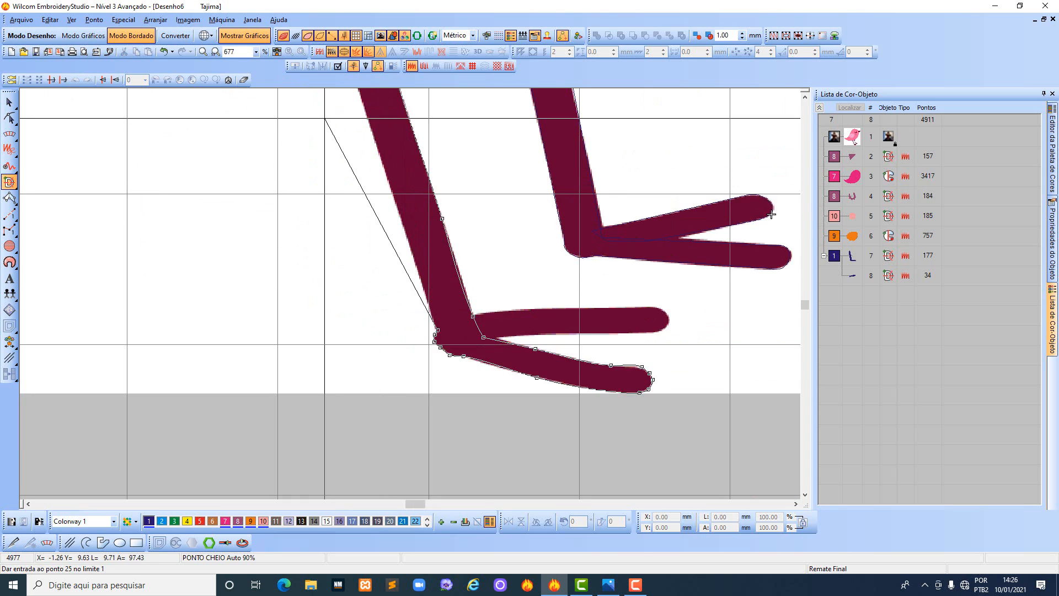
pyautogui.rightClick(400, 178)
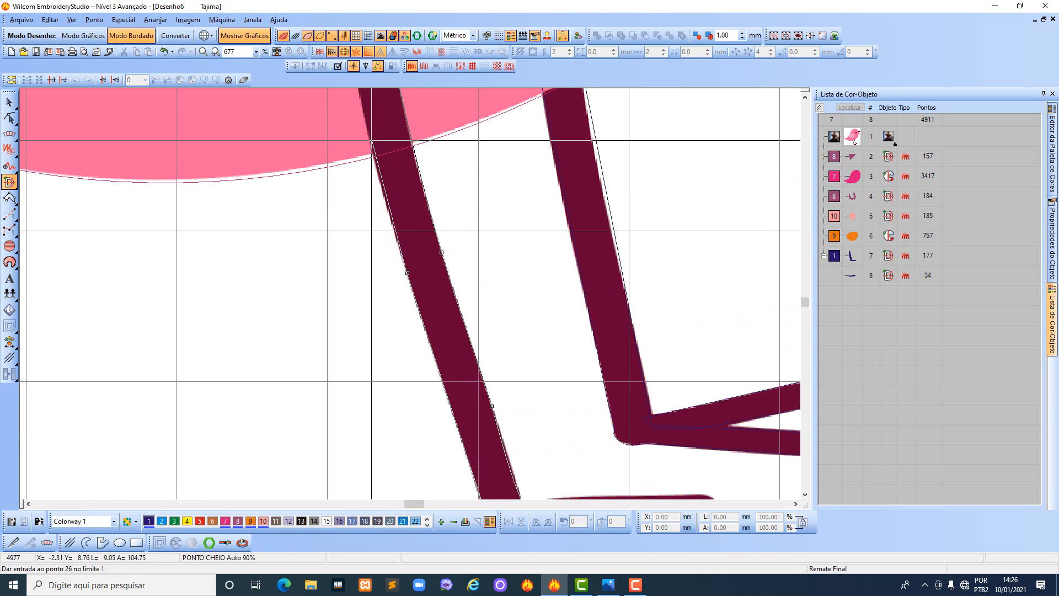
pyautogui.rightClick(370, 139)
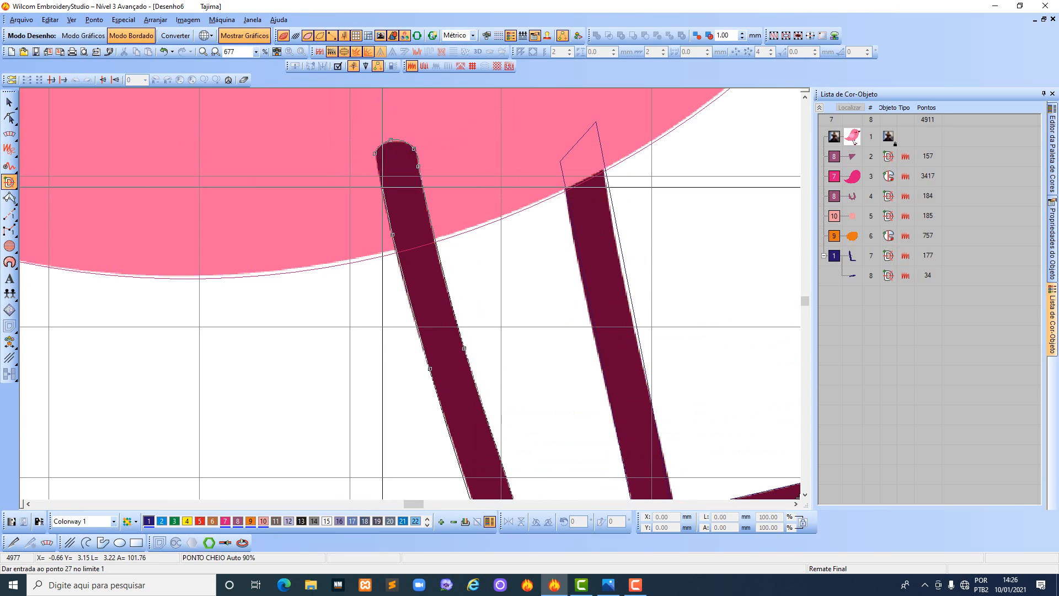
pyautogui.rightClick(382, 187)
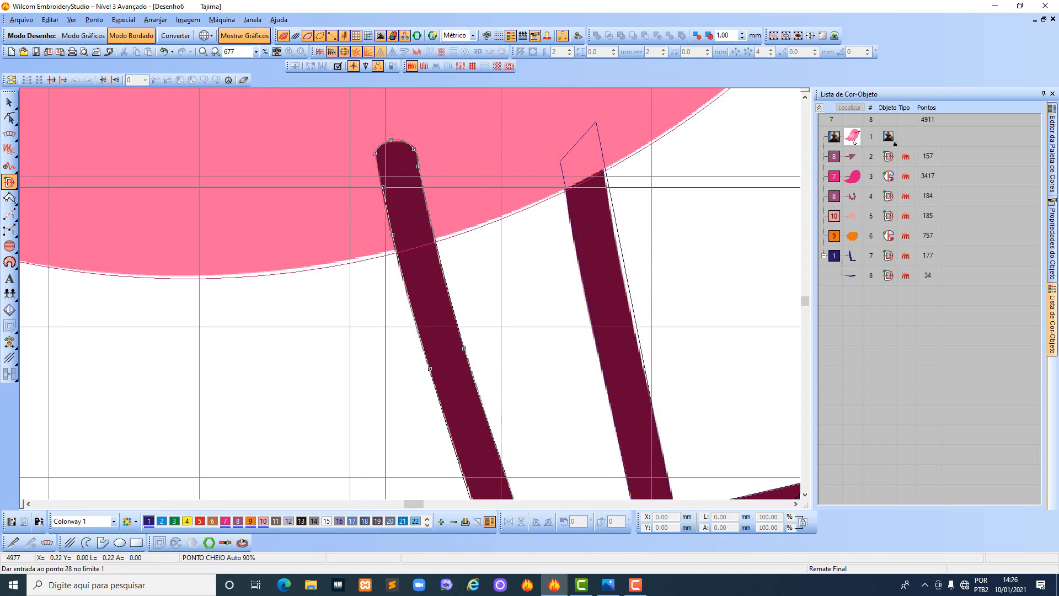
pyautogui.press('Return')
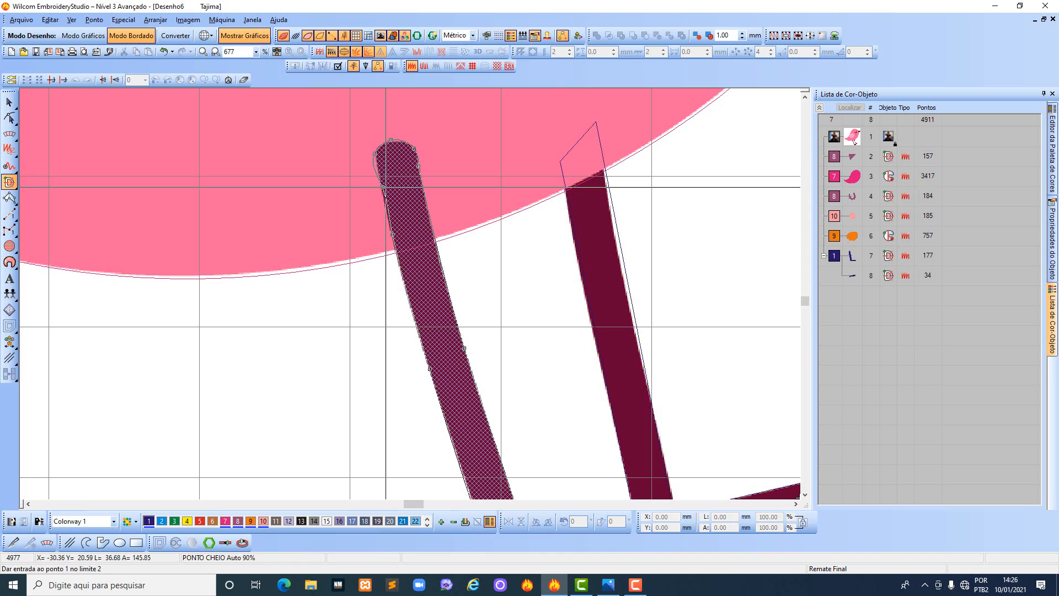
# Generate the back leg's fill stitches and turn the stitch view on to check both legs and the uncovered upper toe.
pyautogui.press('Return')
pyautogui.press('Return')
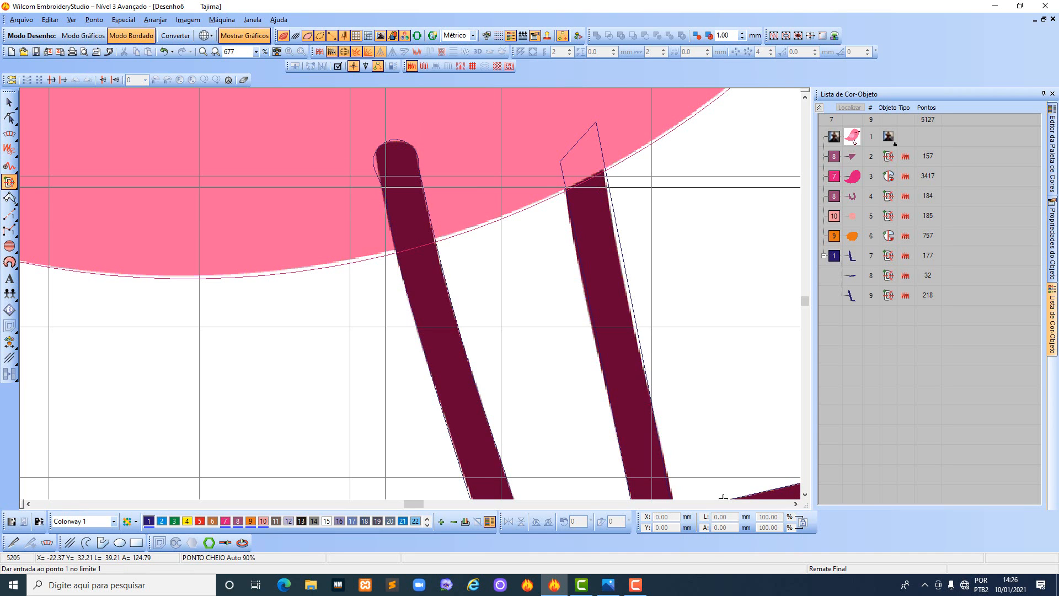
pyautogui.press('s')
pyautogui.scroll(-2, 536, 318)
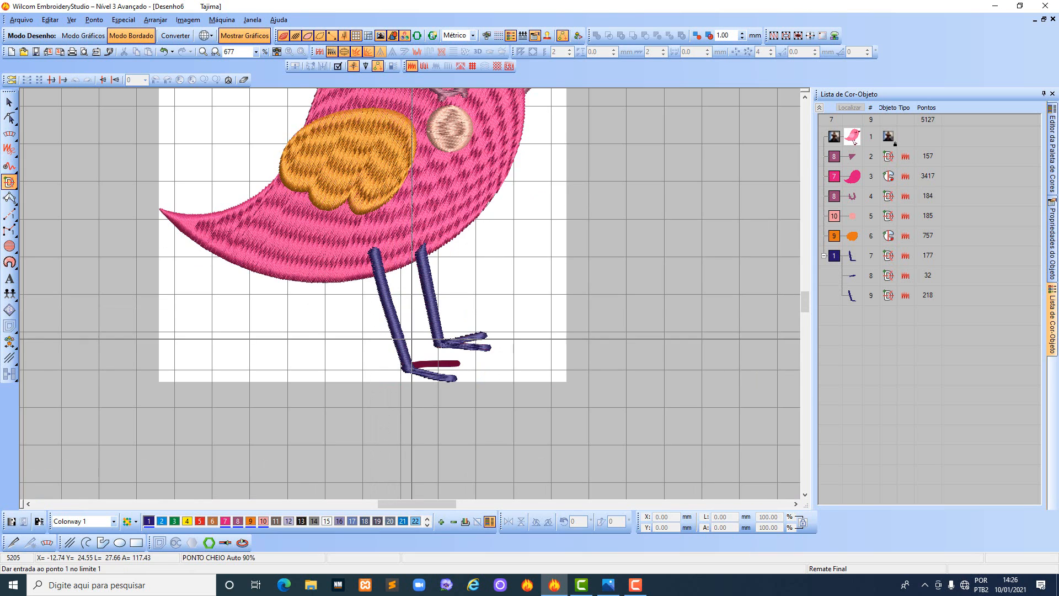
pyautogui.scroll(2, 412, 339)
pyautogui.scroll(1, 410, 294)
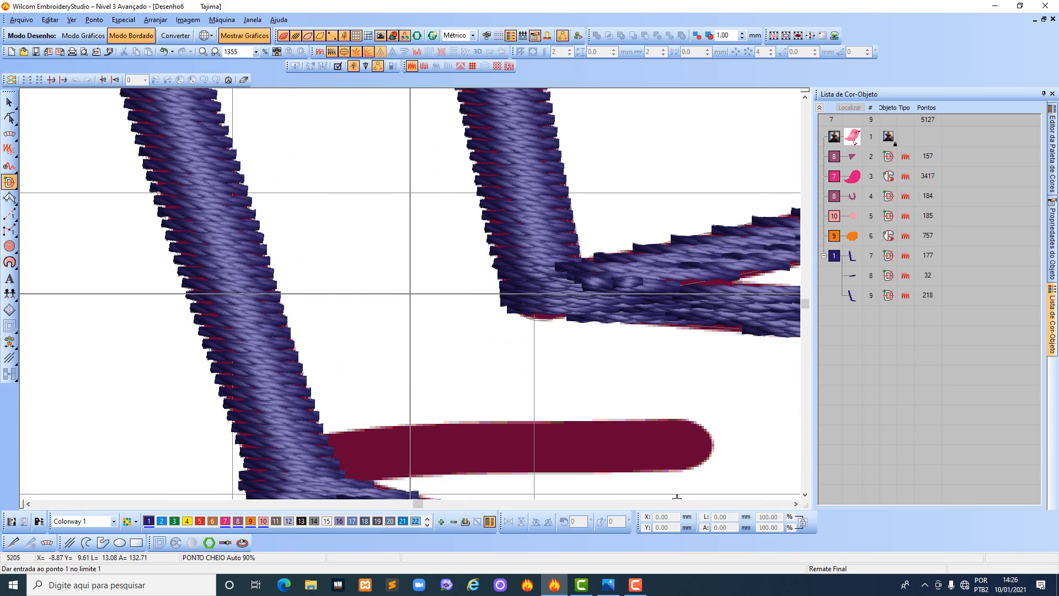
pyautogui.scroll(-2, 410, 294)
pyautogui.scroll(2, 410, 294)
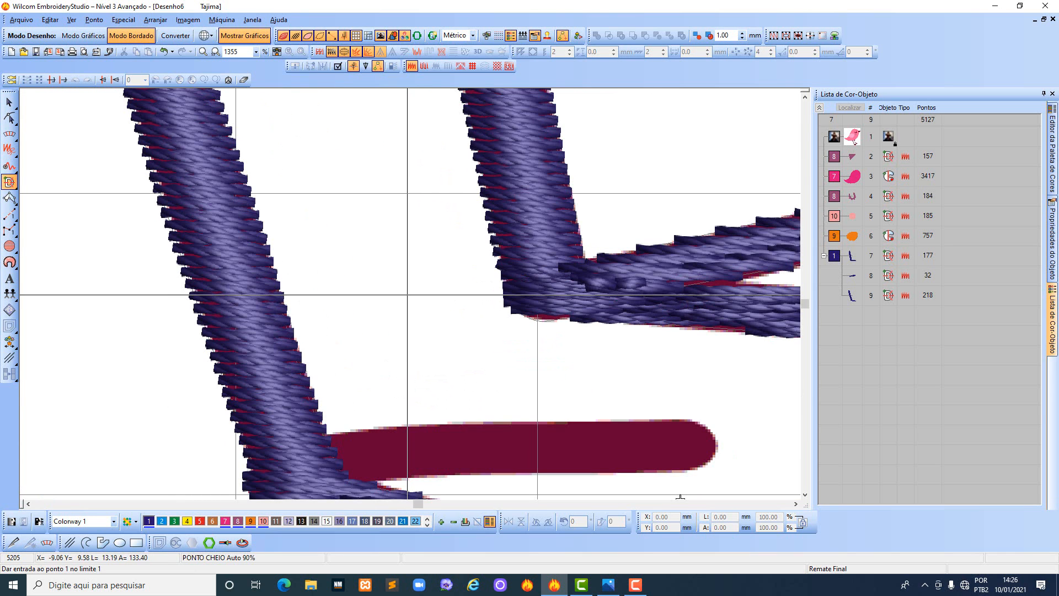
# Hide the stitch view and start a fill outline inside the back leg's ankle, along the upper toe's top edge and around its rounded tip.
pyautogui.press('s')
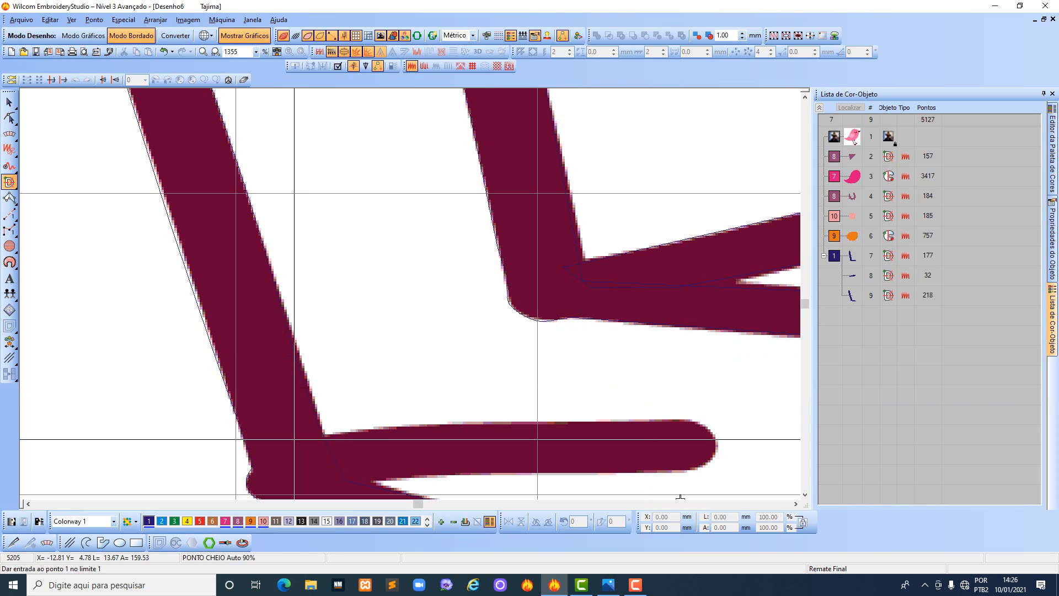
pyautogui.click(294, 440)
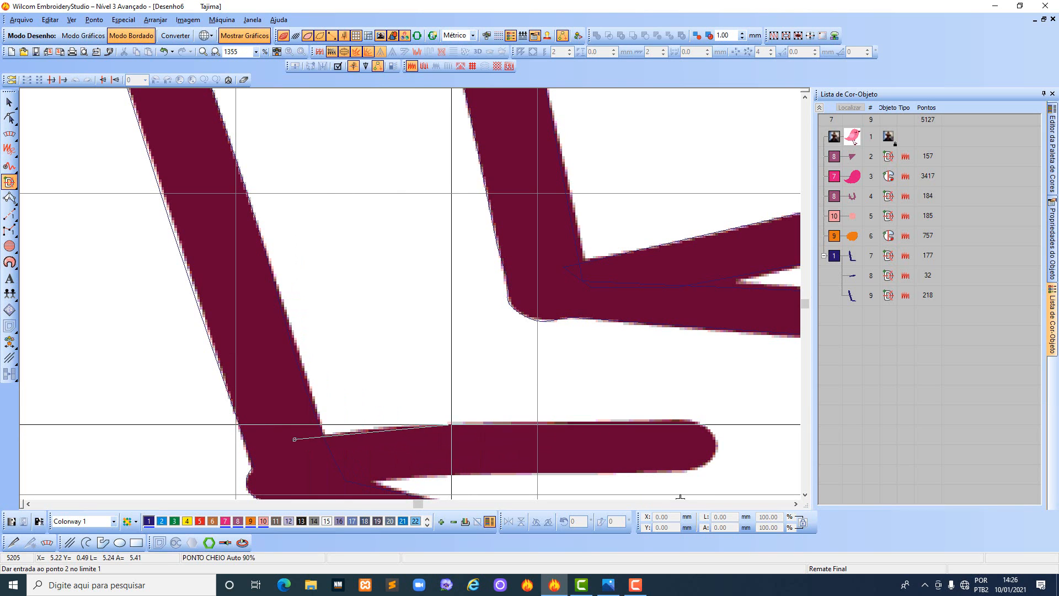
pyautogui.click(451, 424)
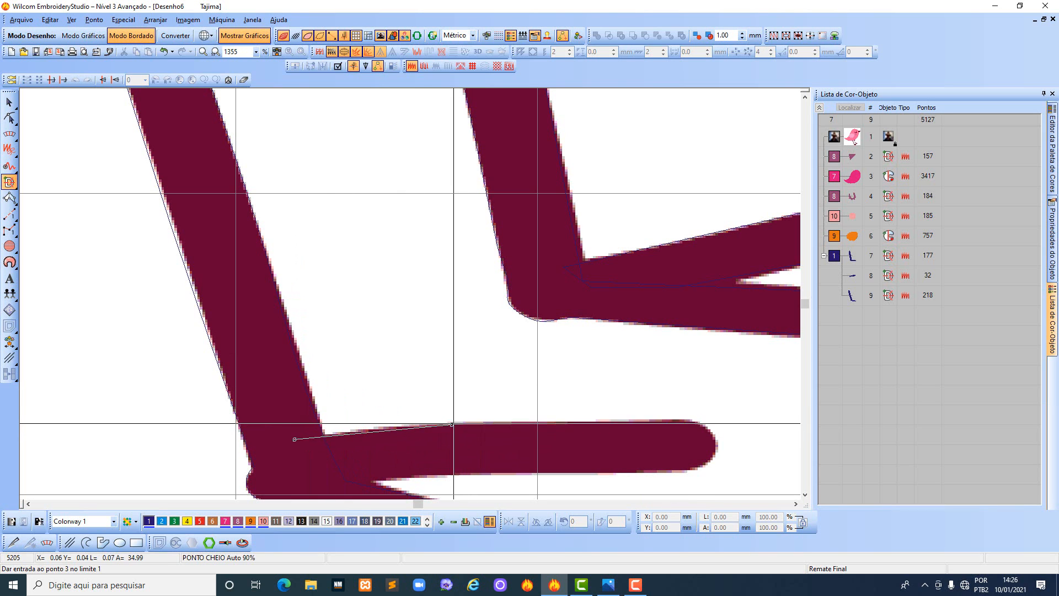
pyautogui.rightClick(671, 419)
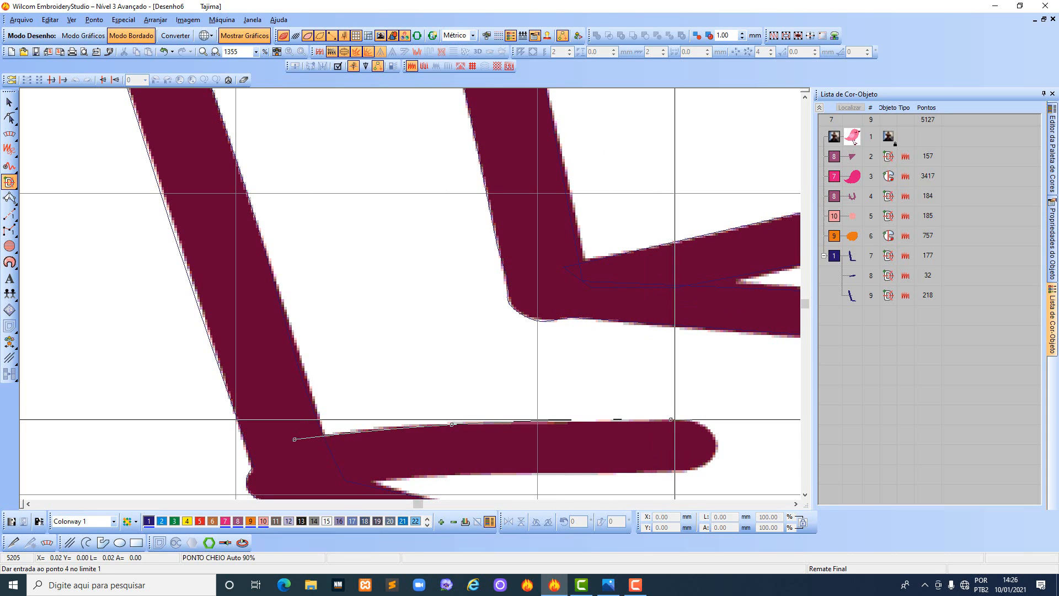
pyautogui.rightClick(701, 423)
pyautogui.rightClick(715, 435)
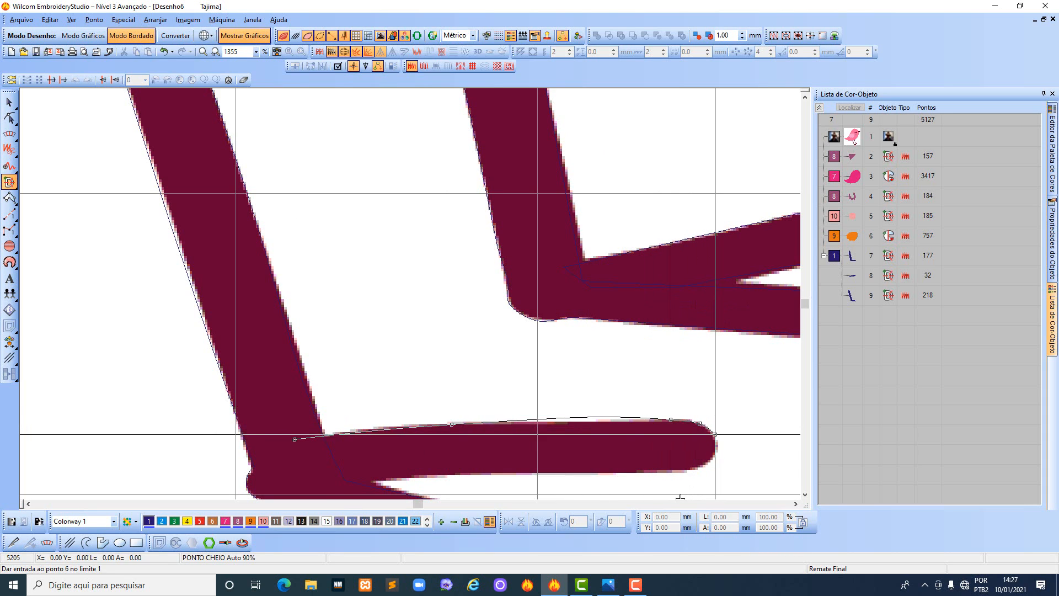
pyautogui.rightClick(716, 450)
pyautogui.rightClick(707, 465)
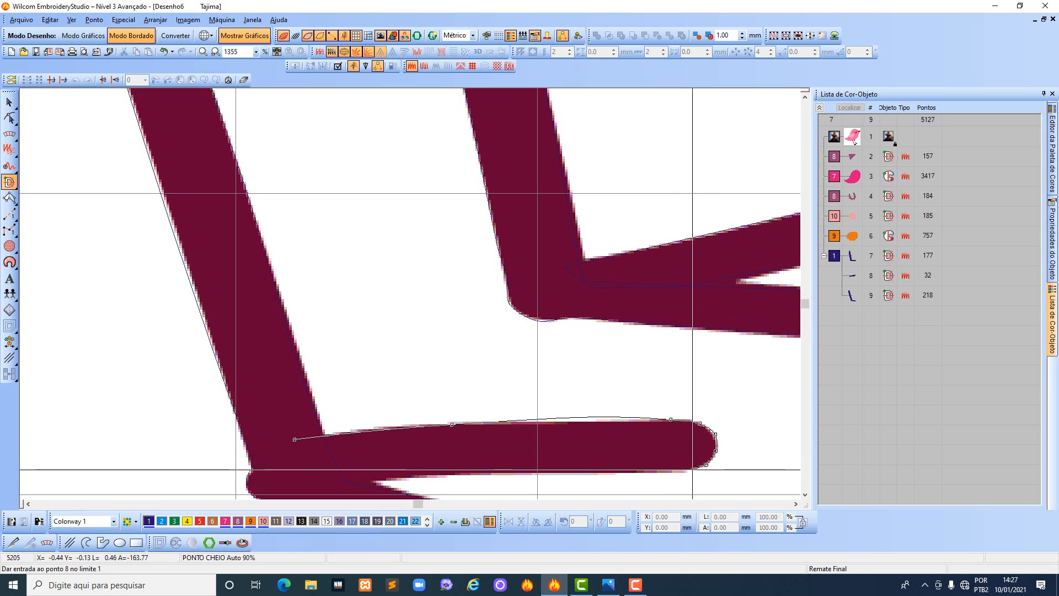
# Trace the underside of the back leg's upper toe back into the ankle, then close the outline and generate its stitches.
pyautogui.rightClick(688, 470)
pyautogui.rightClick(650, 472)
pyautogui.rightClick(464, 474)
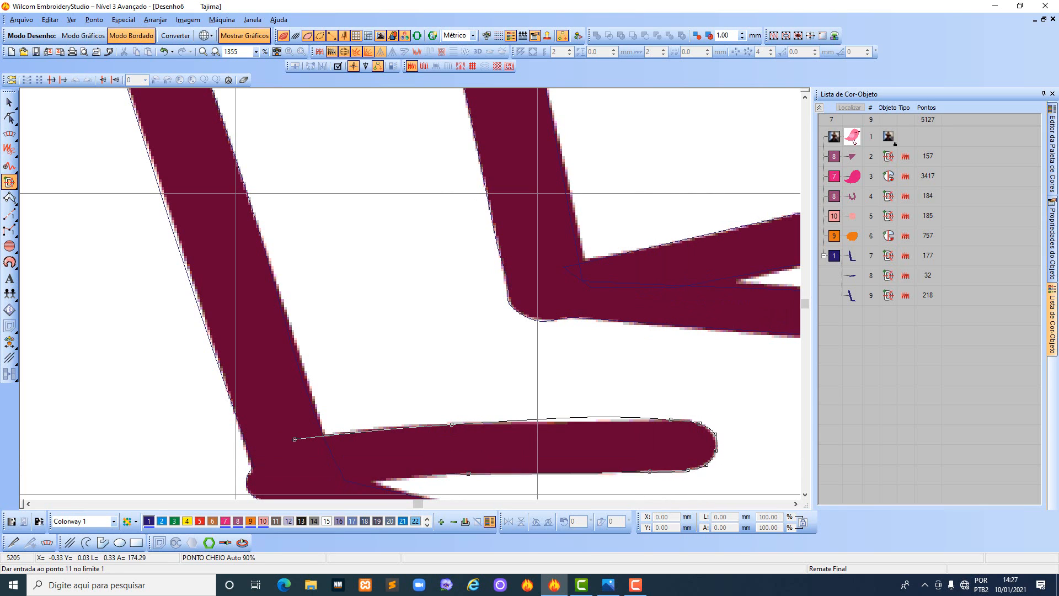
pyautogui.rightClick(391, 475)
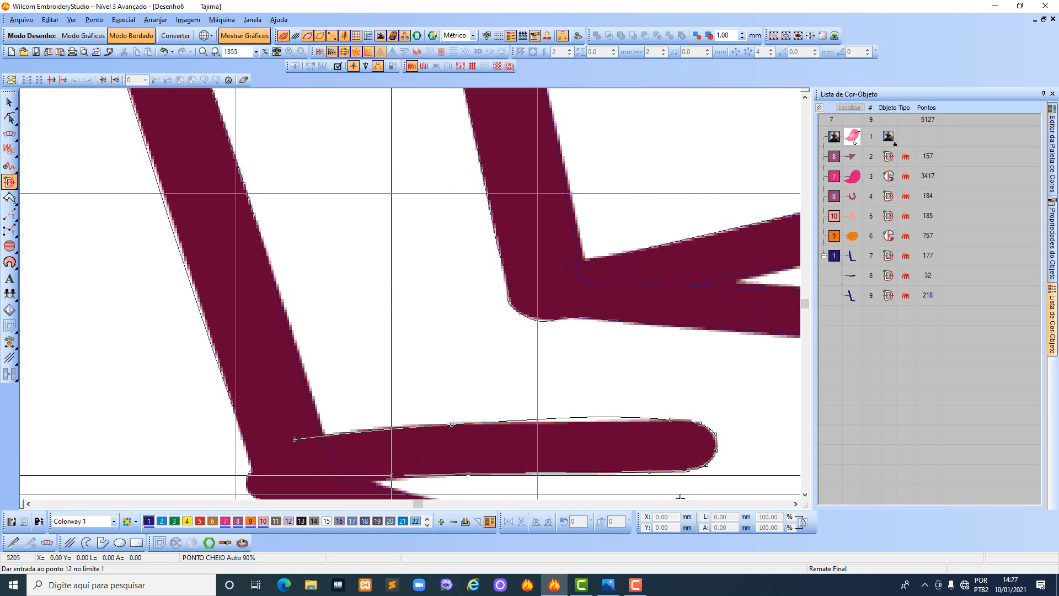
pyautogui.rightClick(326, 476)
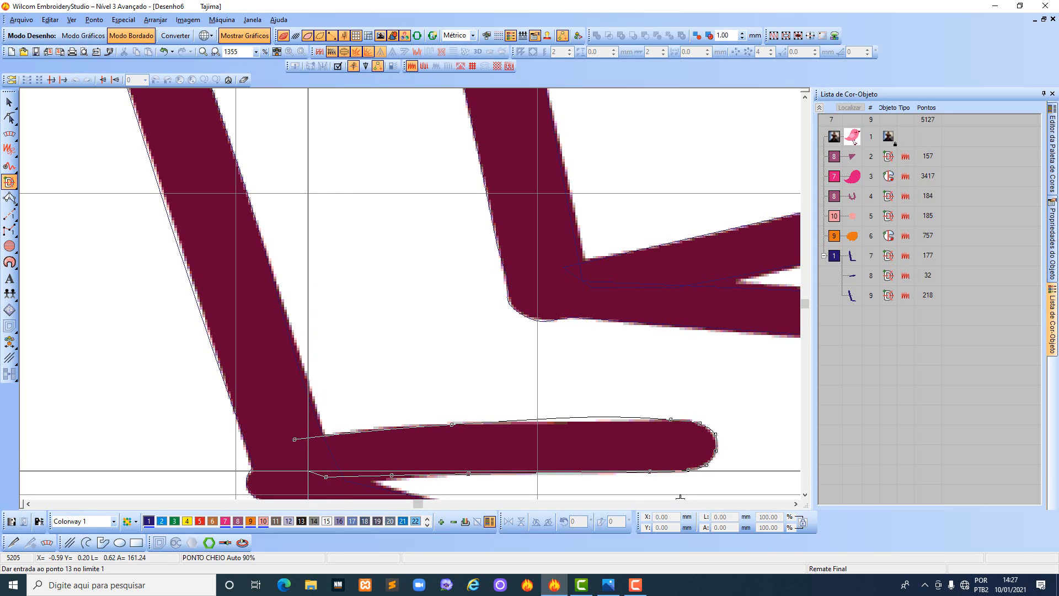
pyautogui.press('space')
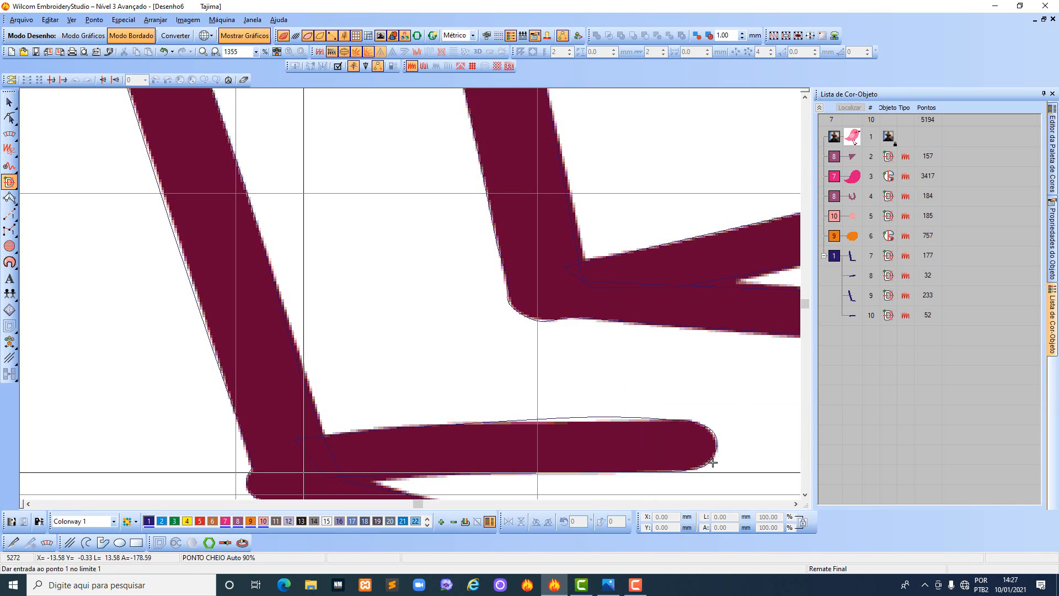
# Turn the stitch view back on, examine the finished feet, legs and body, and leave the digitizing tool.
pyautogui.press('s')
pyautogui.scroll(-2, 379, 460)
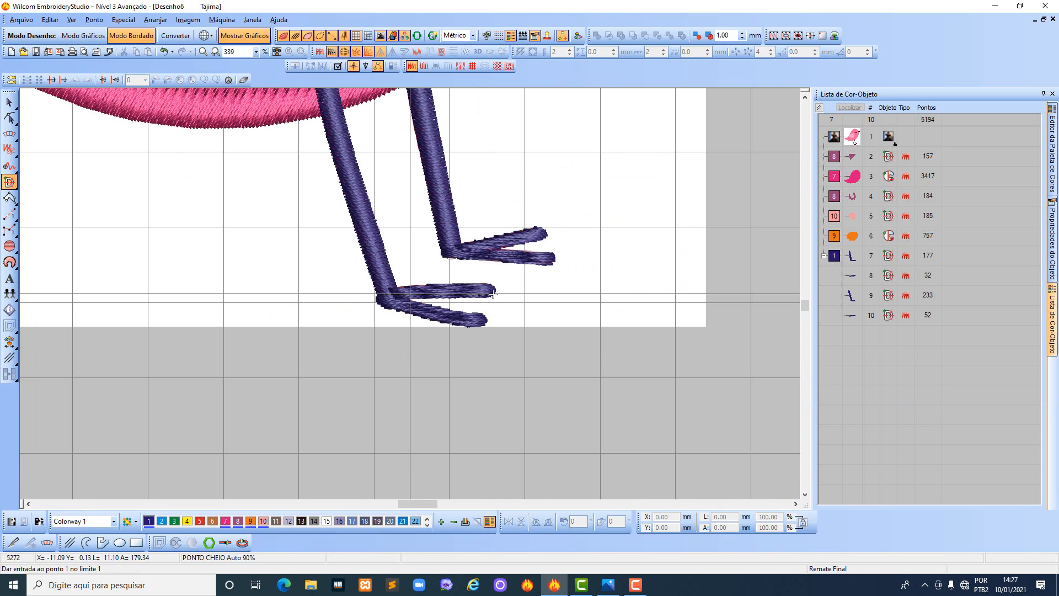
pyautogui.scroll(-1, 494, 294)
pyautogui.scroll(1, 537, 498)
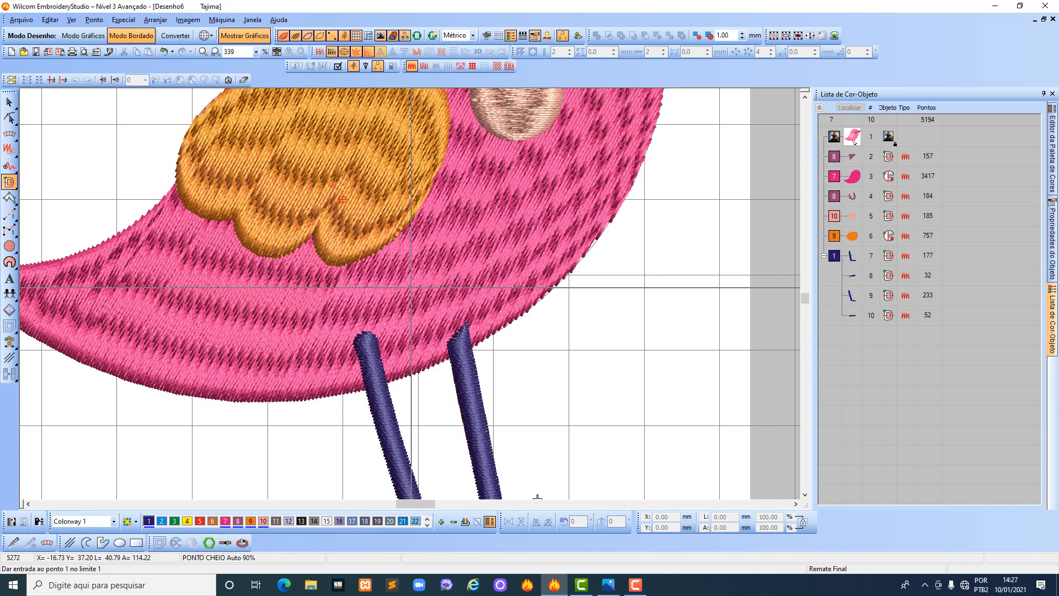
pyautogui.scroll(-1, 538, 498)
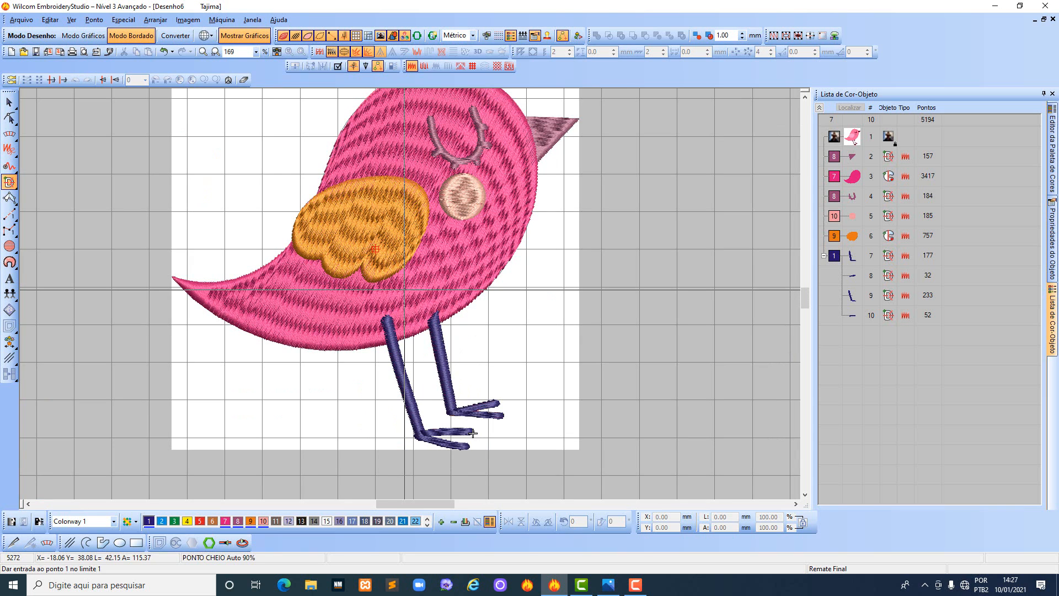
pyautogui.press('Escape')
# Reshape the beak by rotating its stitch angle to about 101°.
pyautogui.scroll(1, 454, 138)
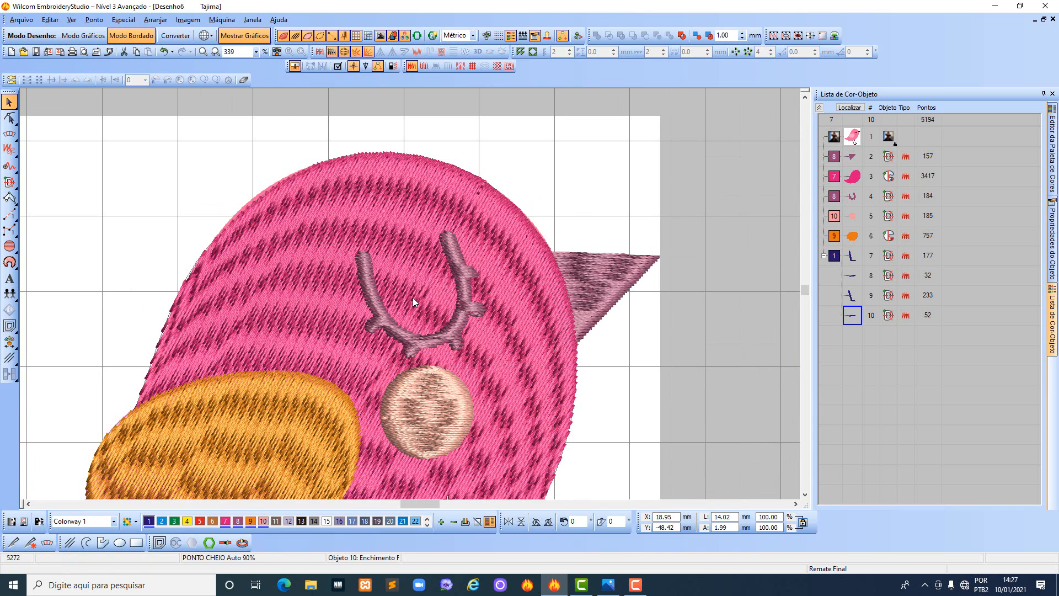
pyautogui.click(607, 283)
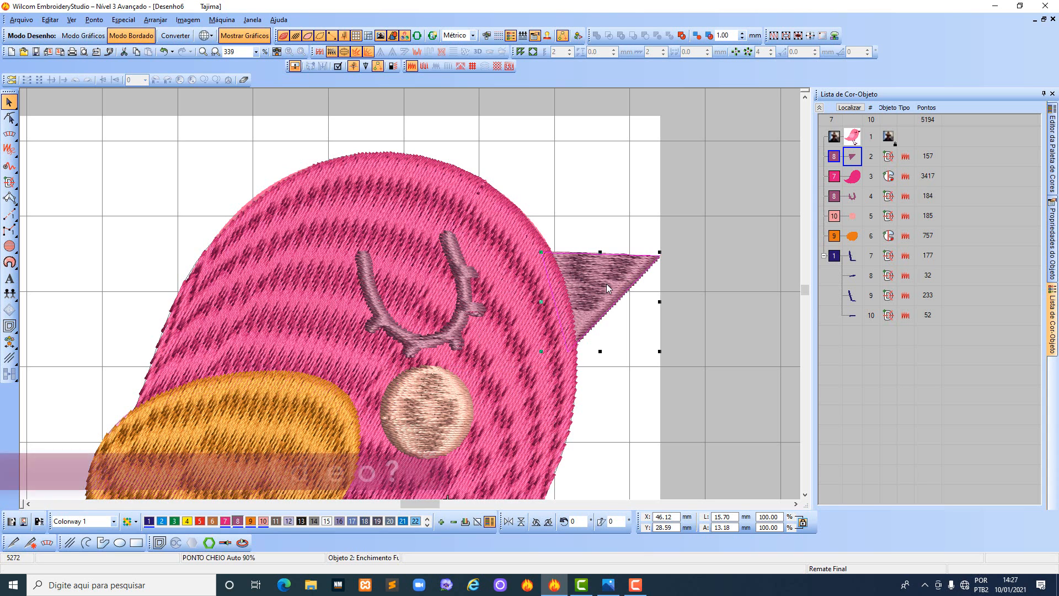
pyautogui.click(11, 120)
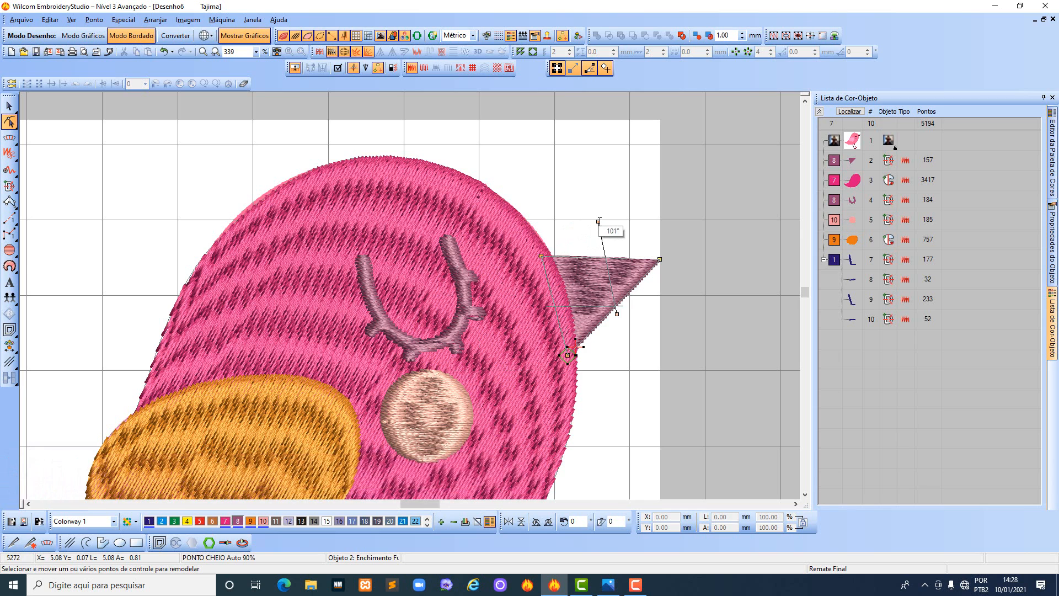
pyautogui.click(599, 221)
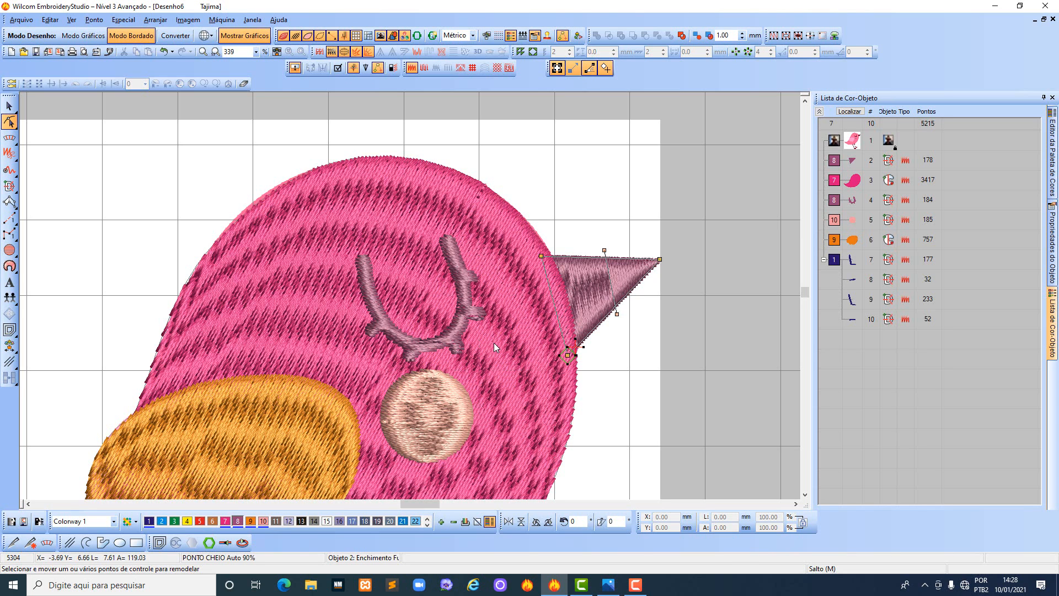
pyautogui.hotkey('shift', 'z')
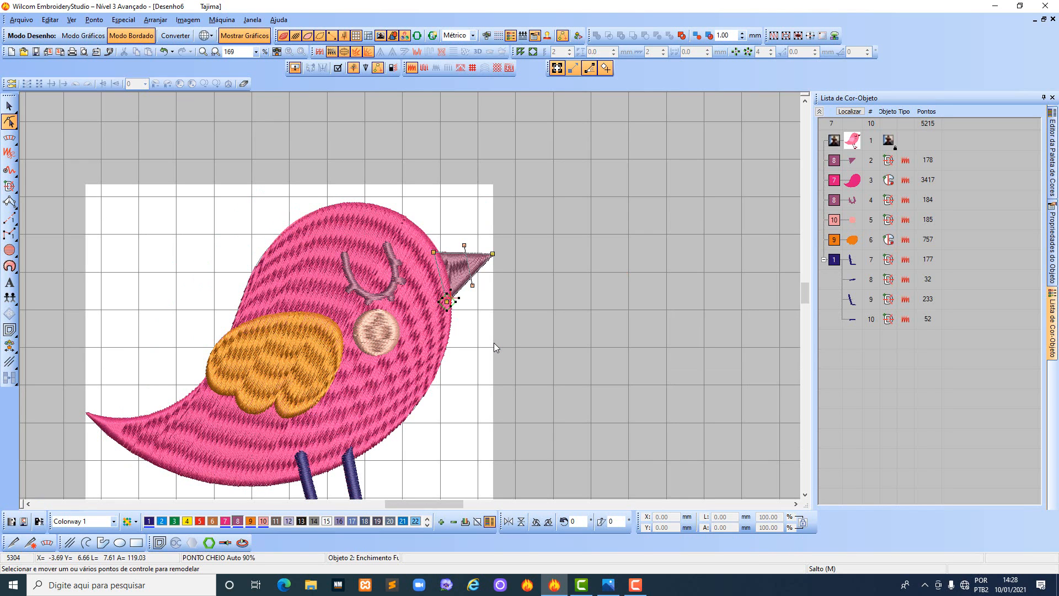
pyautogui.press('Escape')
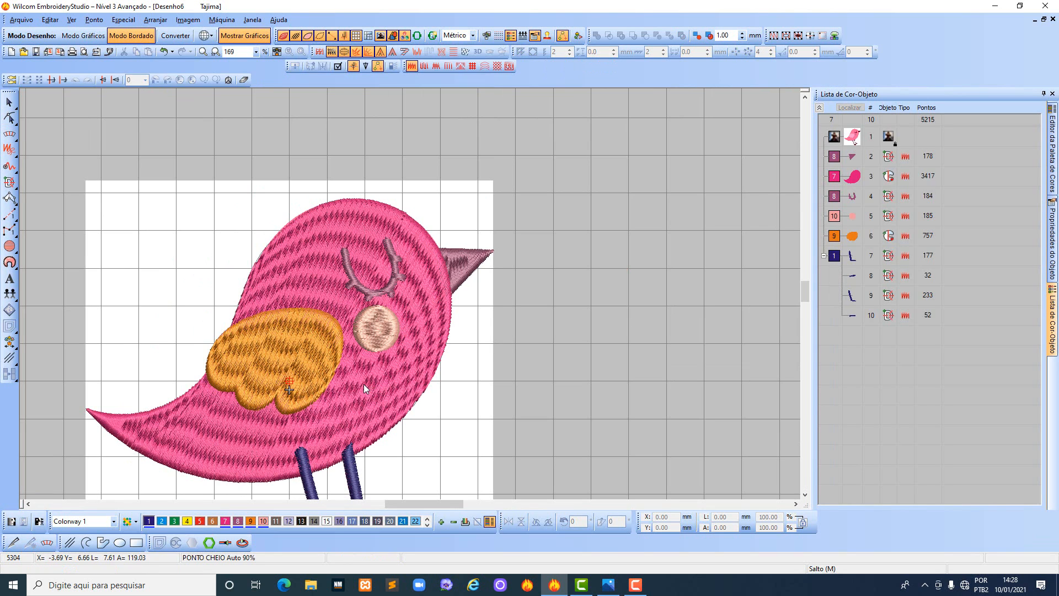
# Change the pink body's stitch type to Tatami and inspect the fill.
pyautogui.click(361, 379)
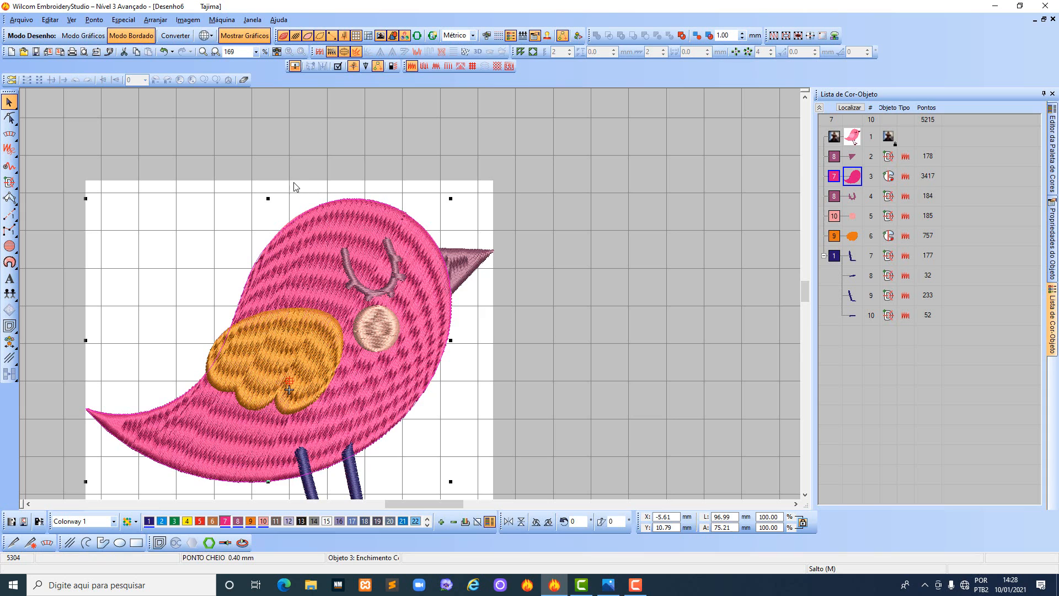
pyautogui.click(423, 66)
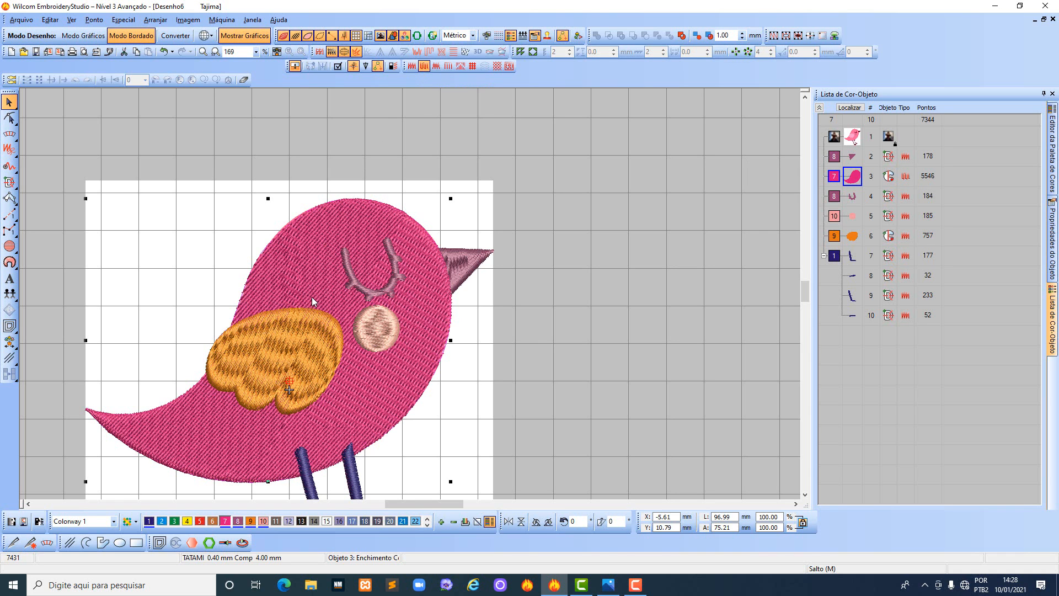
pyautogui.scroll(1, 312, 297)
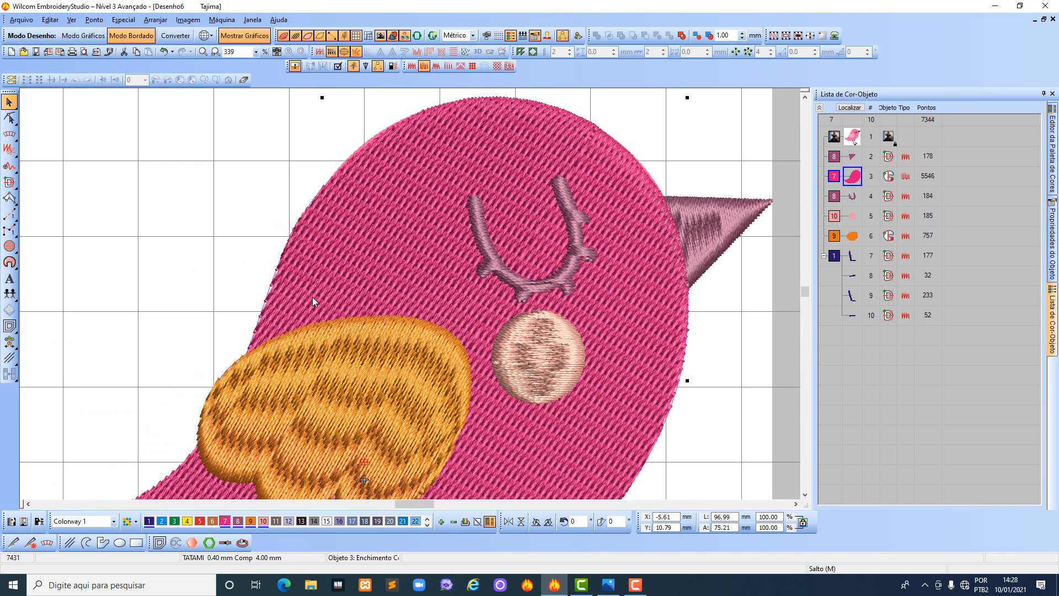
pyautogui.scroll(-1, 410, 294)
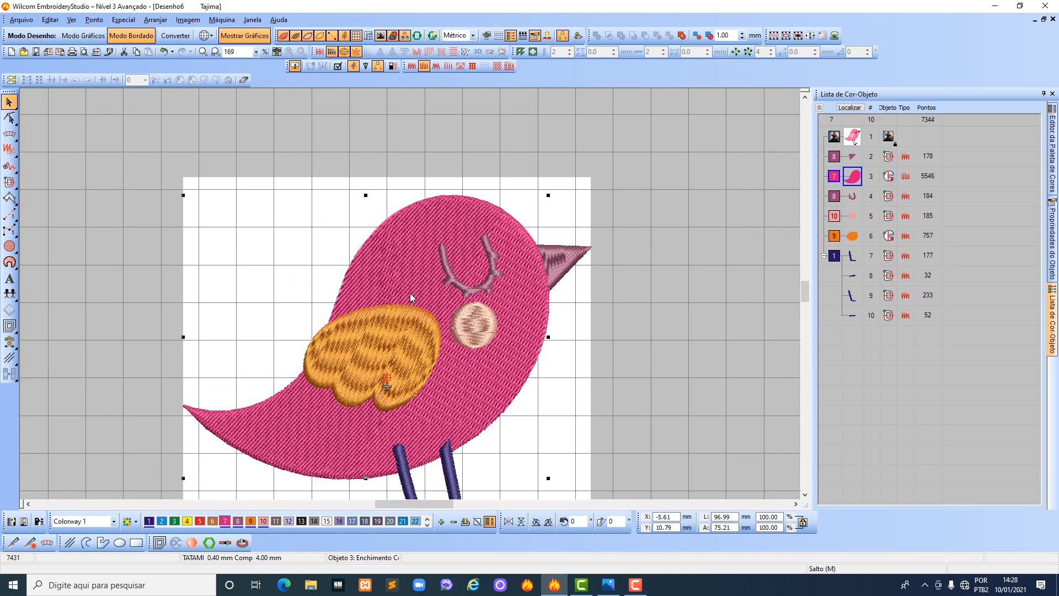
# Set the body's fill stitch angle to 90° in its object properties.
pyautogui.rightClick(415, 271)
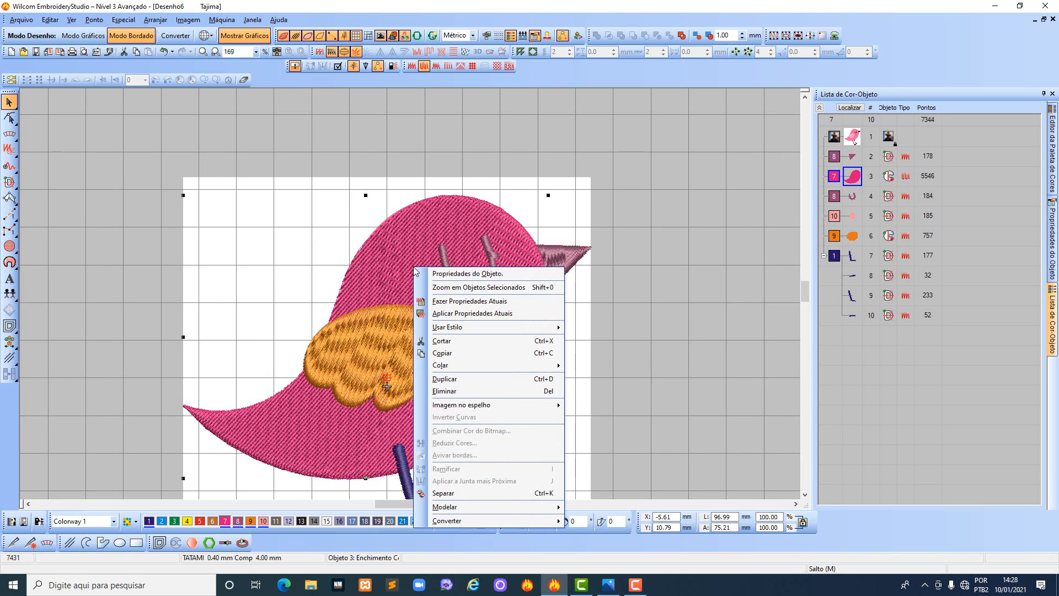
pyautogui.click(442, 274)
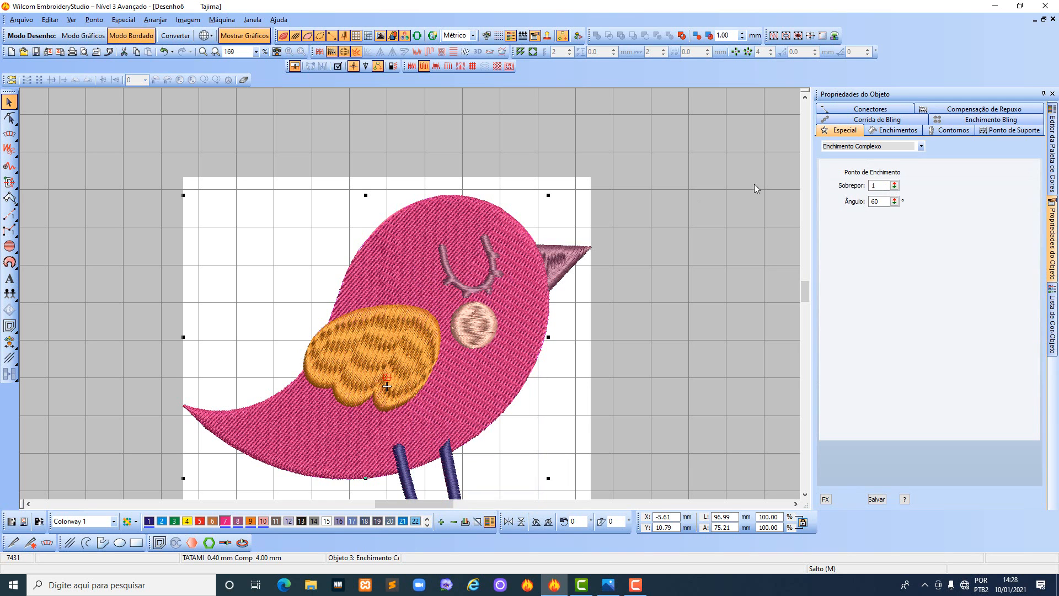
pyautogui.click(888, 202)
pyautogui.moveTo(884, 200); pyautogui.dragTo(856, 202)
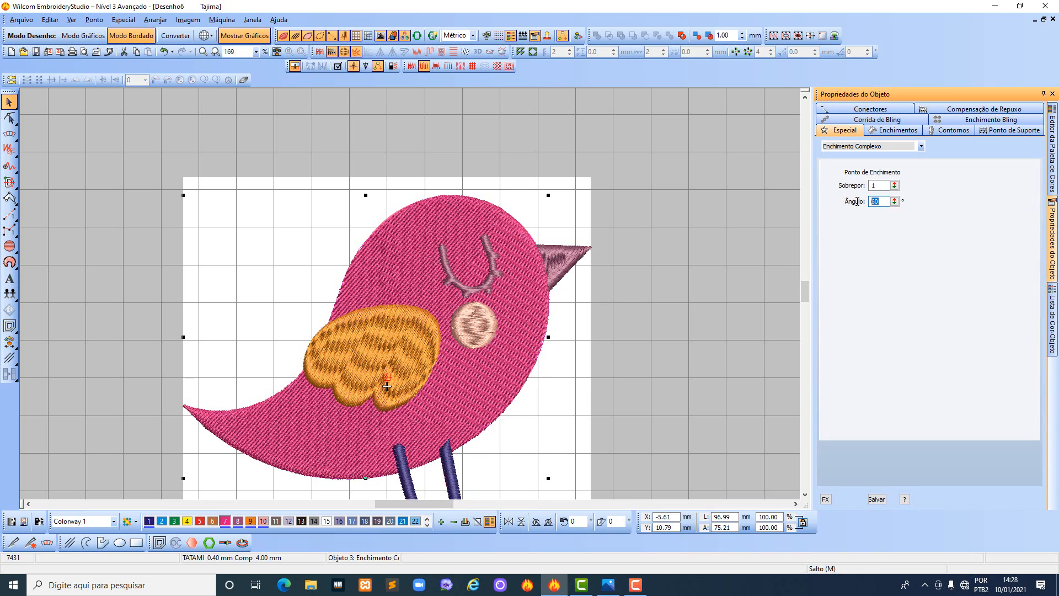
pyautogui.press('Return')
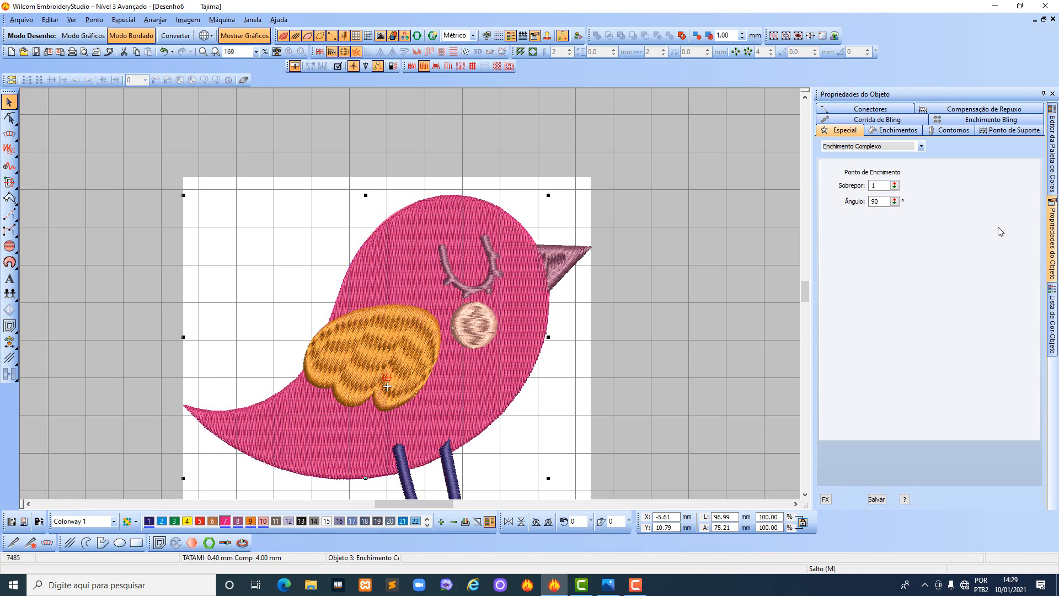
# Set the body's Tatami stitch spacing to 0.50 mm.
pyautogui.click(896, 132)
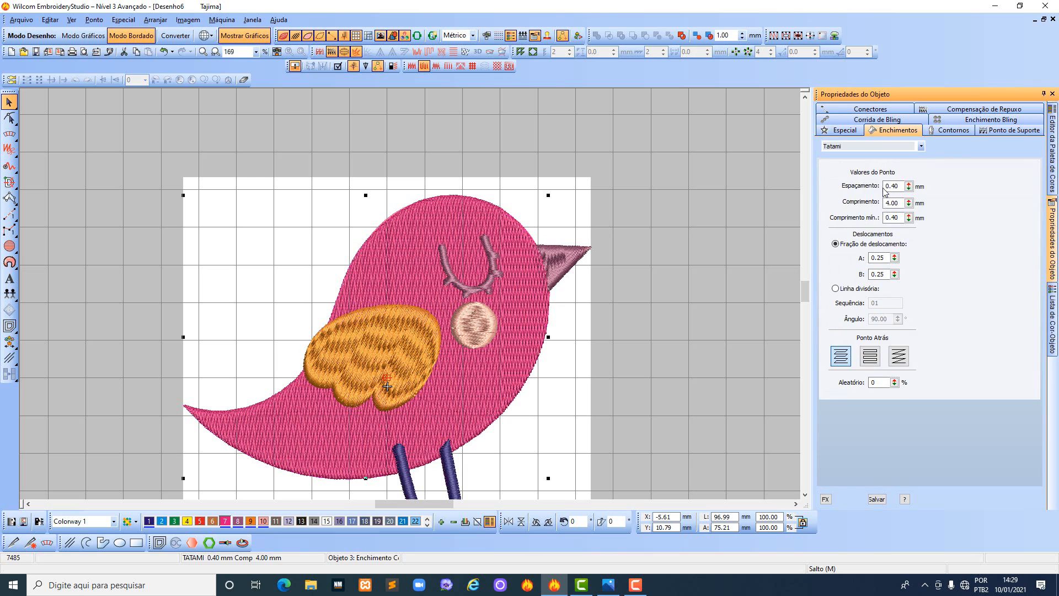
pyautogui.click(898, 186)
pyautogui.press('Return')
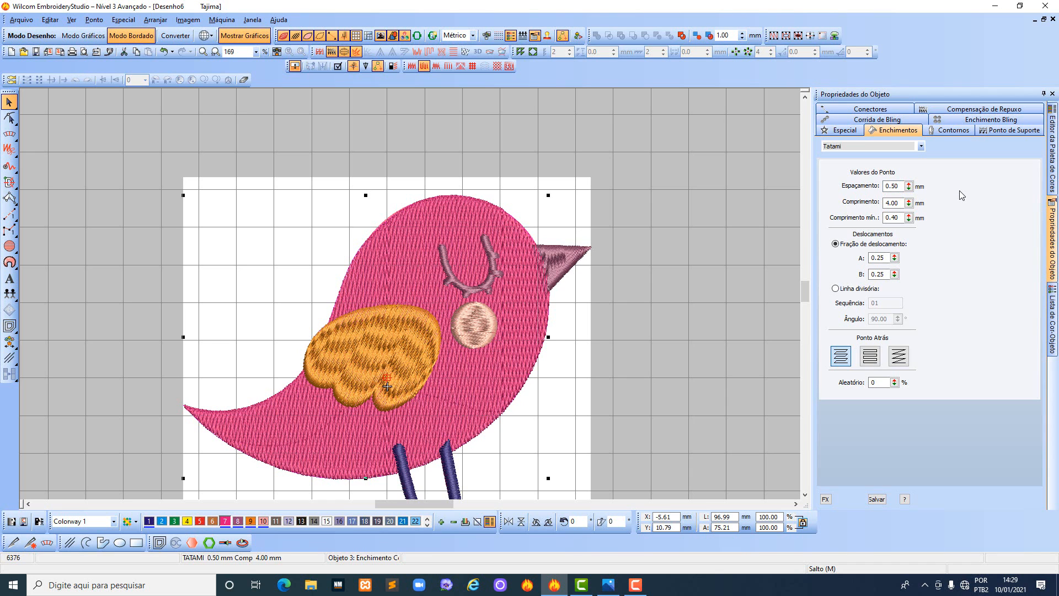
# Reshape the bird's closed eye by rotating its stitch angle line to a diagonal direction.
pyautogui.click(492, 268)
pyautogui.scroll(1, 492, 268)
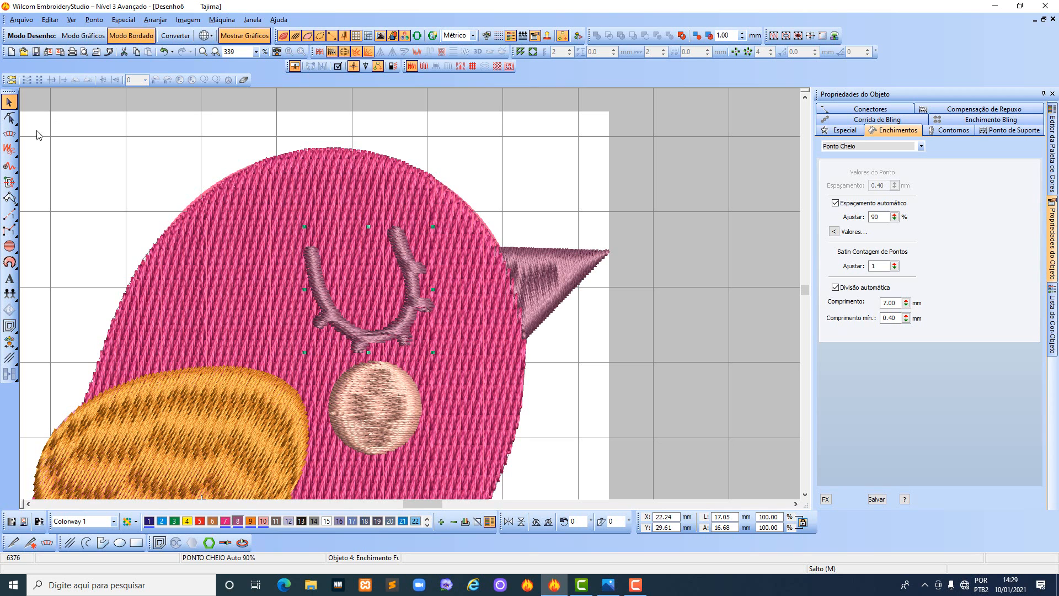
pyautogui.click(9, 117)
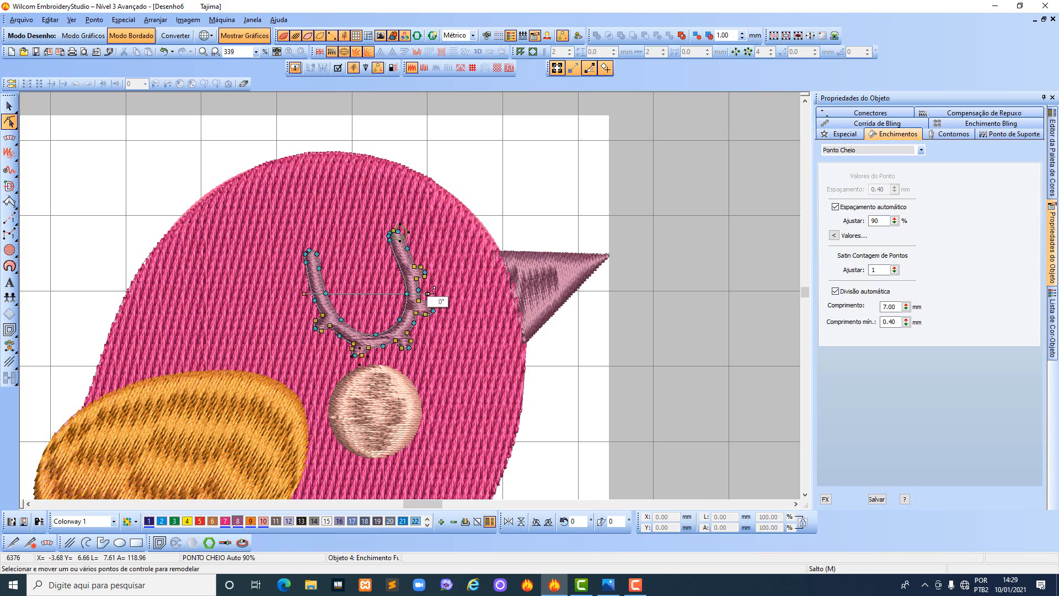
pyautogui.moveTo(434, 288); pyautogui.dragTo(339, 278)
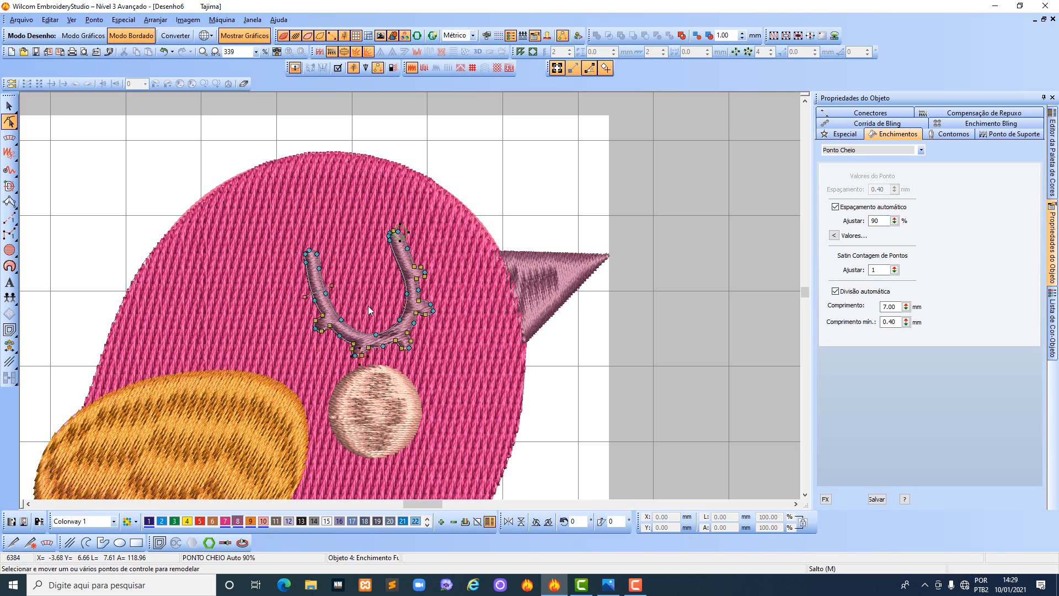
pyautogui.scroll(2, 352, 355)
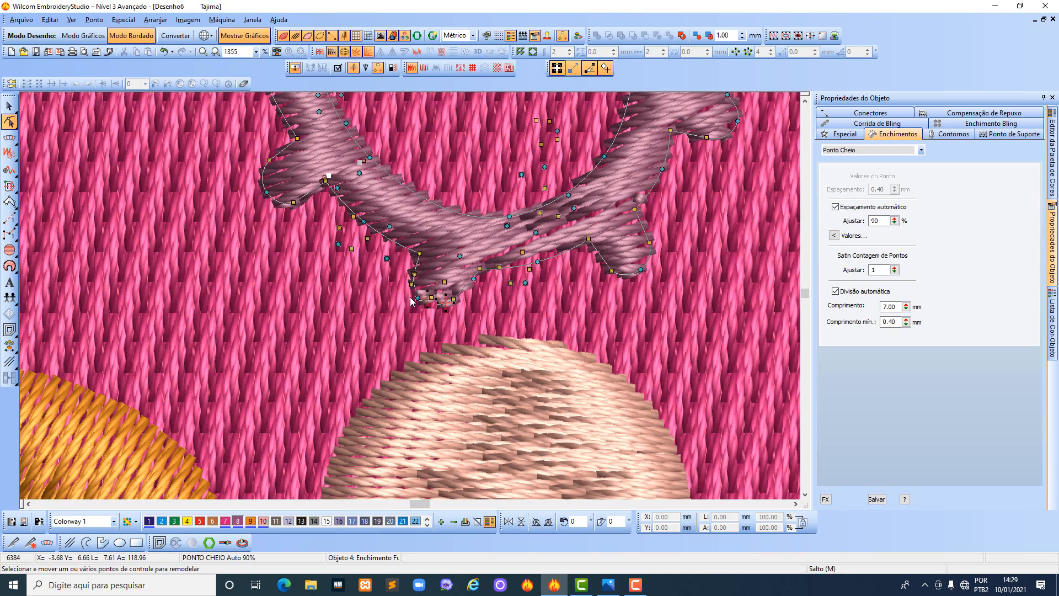
pyautogui.scroll(-1, 410, 300)
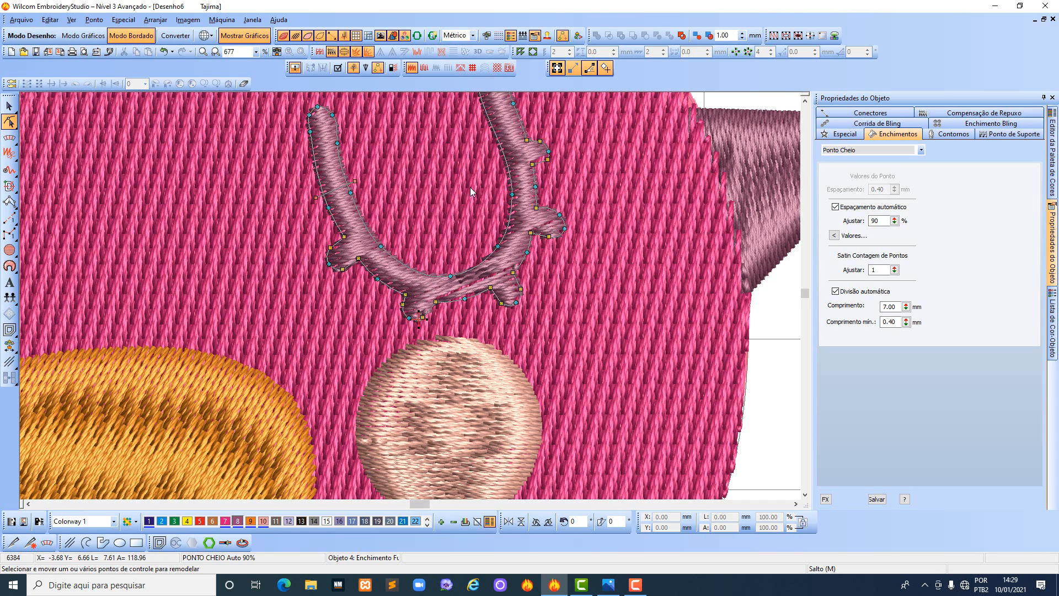
pyautogui.click(7, 103)
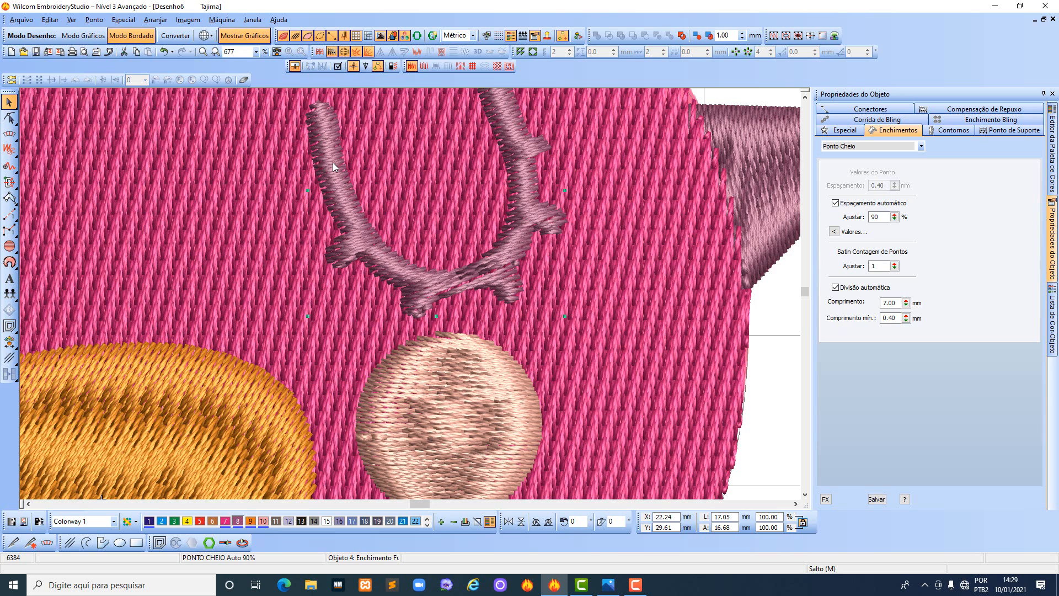
# Add three stitch angle lines across the closed eye, along its left arm and lower curve.
pyautogui.hotkey('ctrl', 'h')
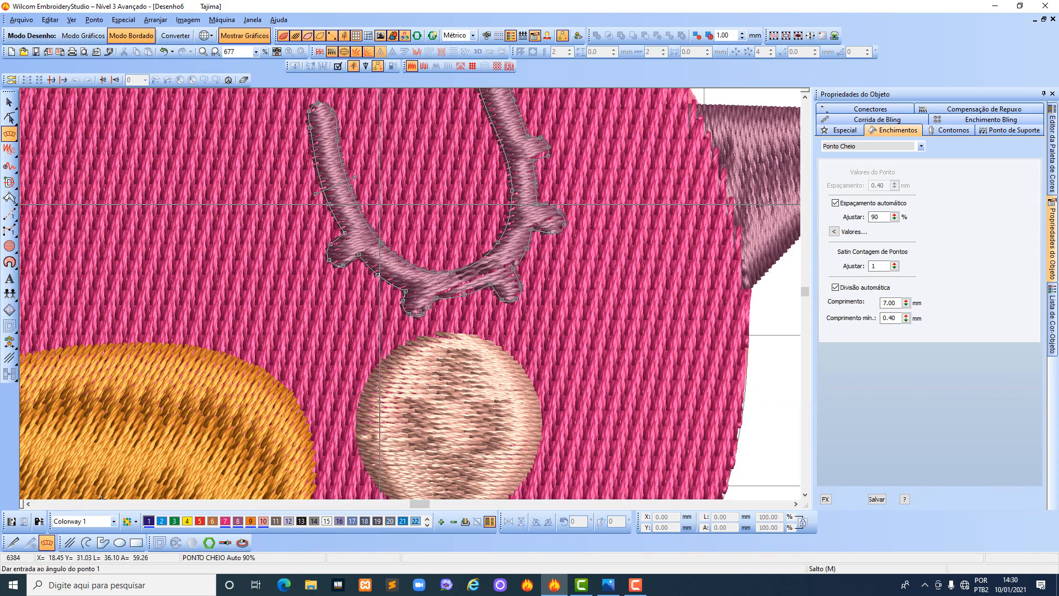
pyautogui.click(369, 210)
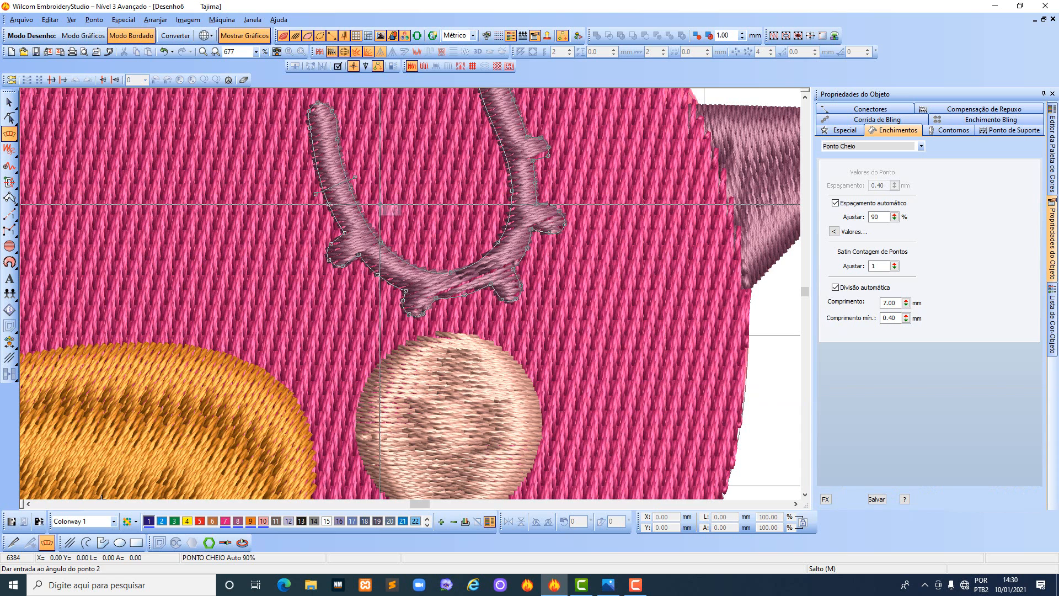
pyautogui.click(330, 226)
pyautogui.click(411, 242)
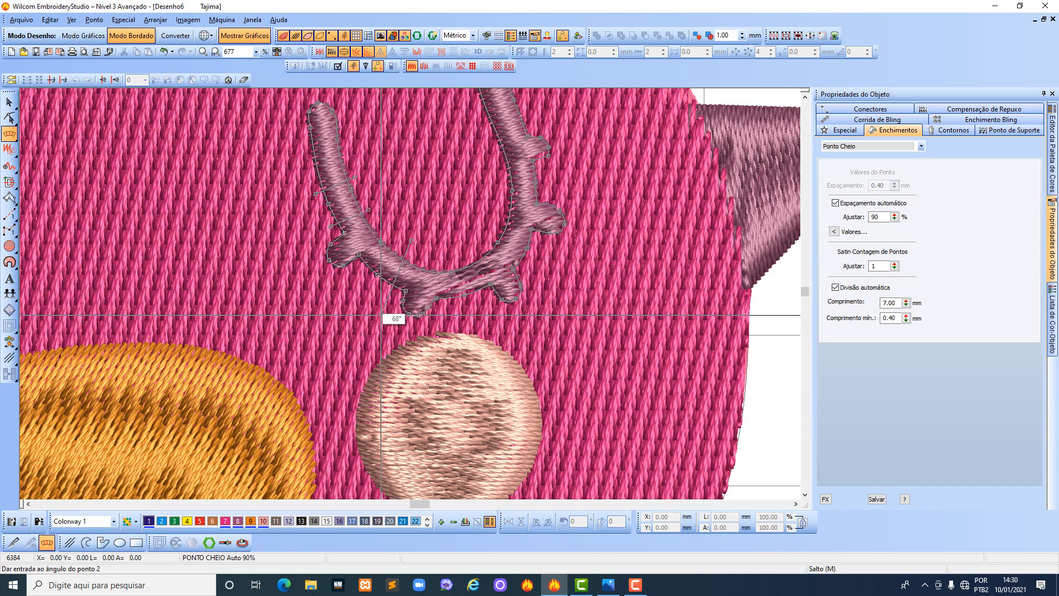
pyautogui.click(367, 347)
pyautogui.click(439, 252)
pyautogui.click(442, 334)
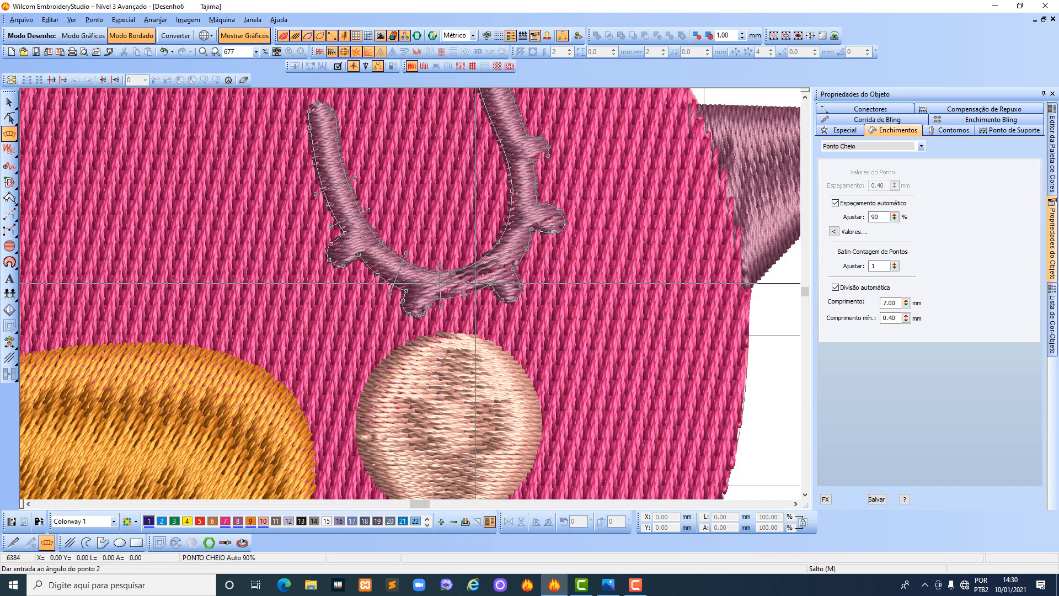
# Add three more stitch angle lines up the closed eye's right arm and regenerate its stitches.
pyautogui.click(470, 234)
pyautogui.click(530, 290)
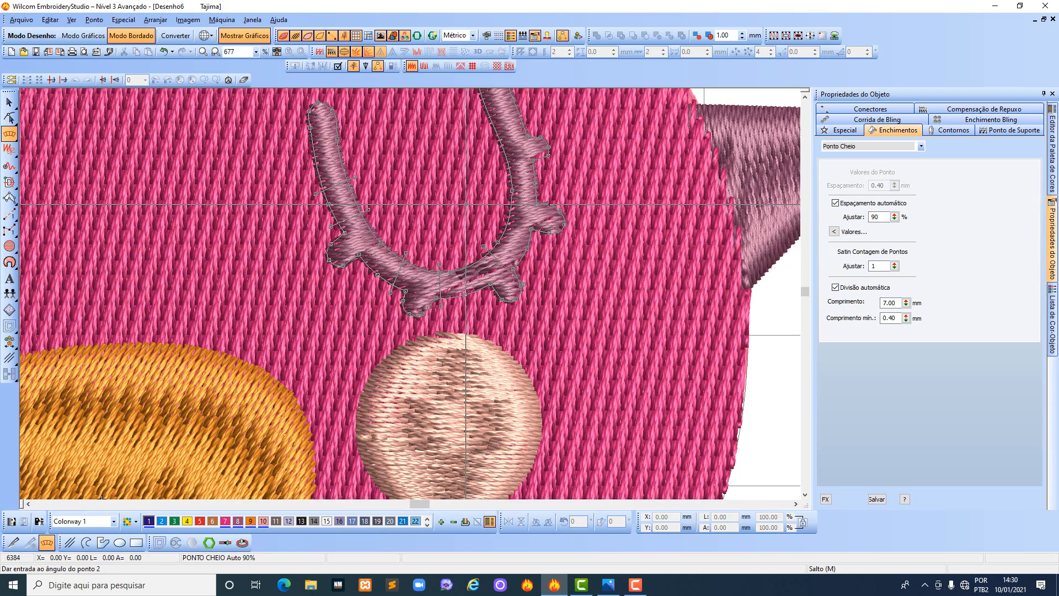
pyautogui.click(467, 164)
pyautogui.click(568, 146)
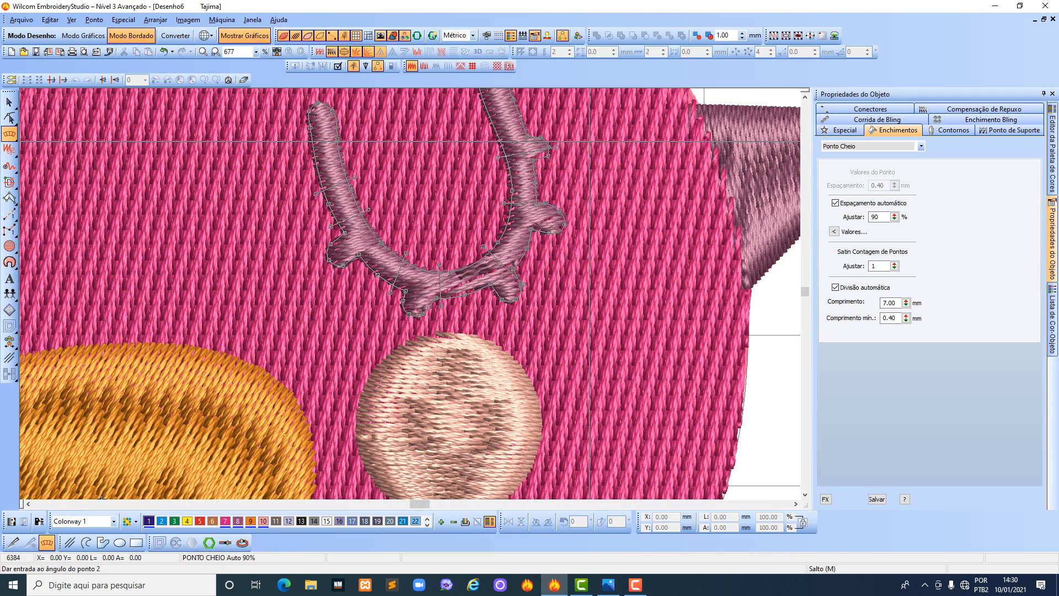
pyautogui.moveTo(450, 111); pyautogui.dragTo(425, 205)
pyautogui.click(462, 223)
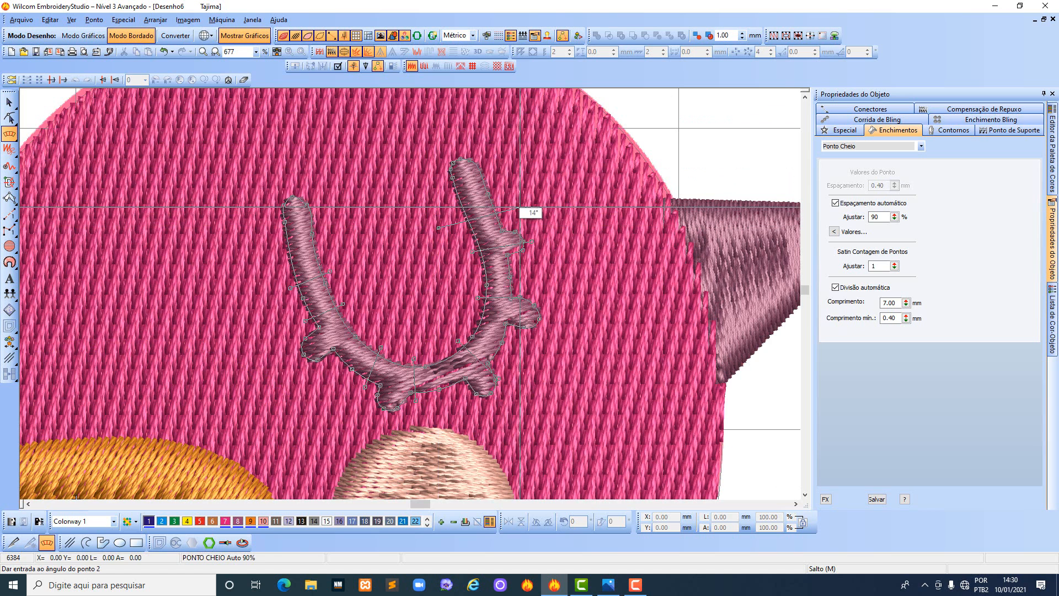
pyautogui.click(579, 198)
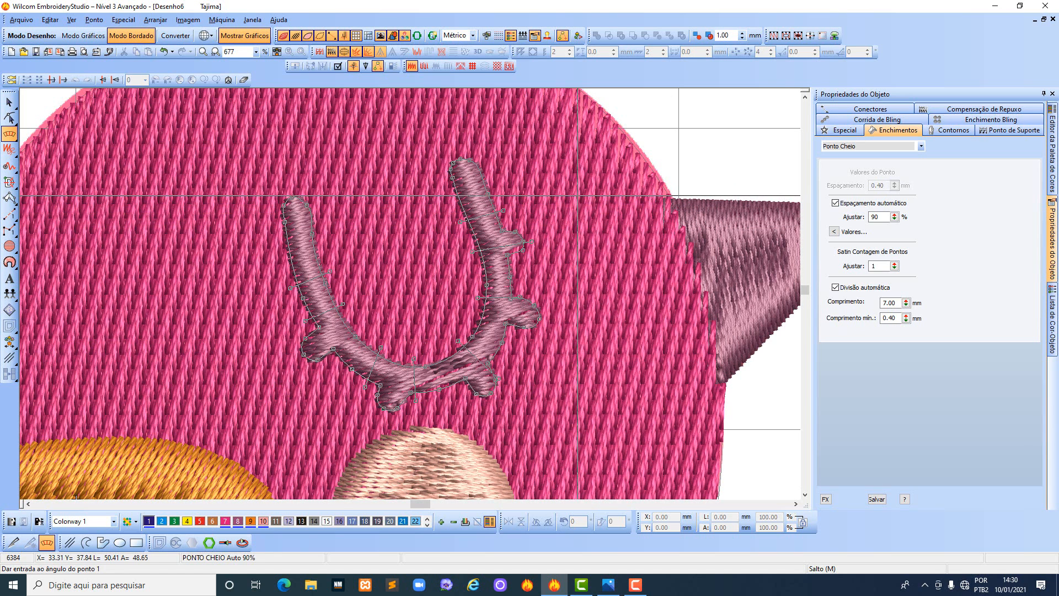
pyautogui.press('Return')
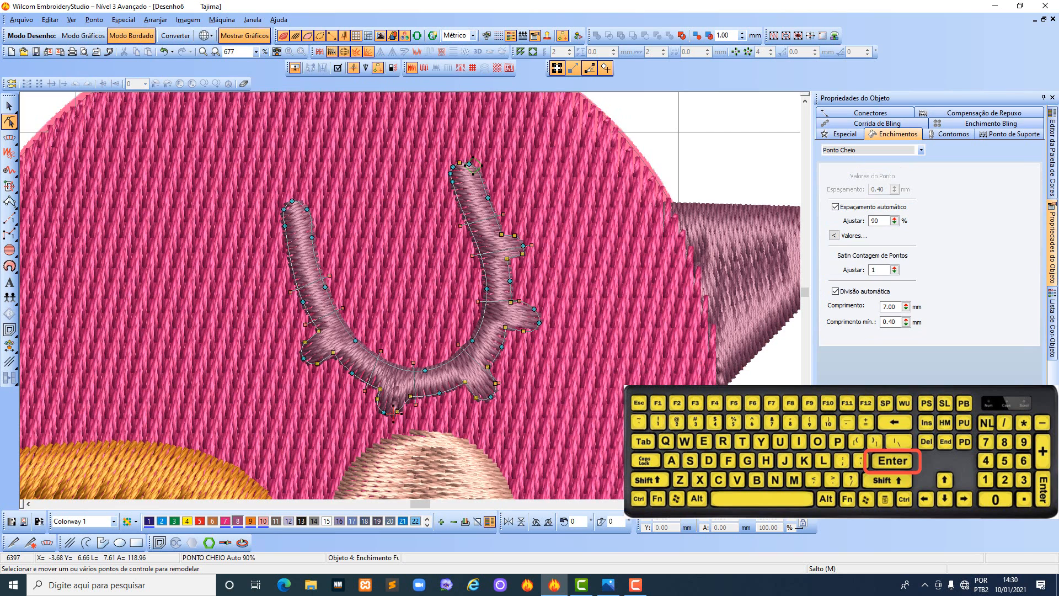
pyautogui.click(9, 104)
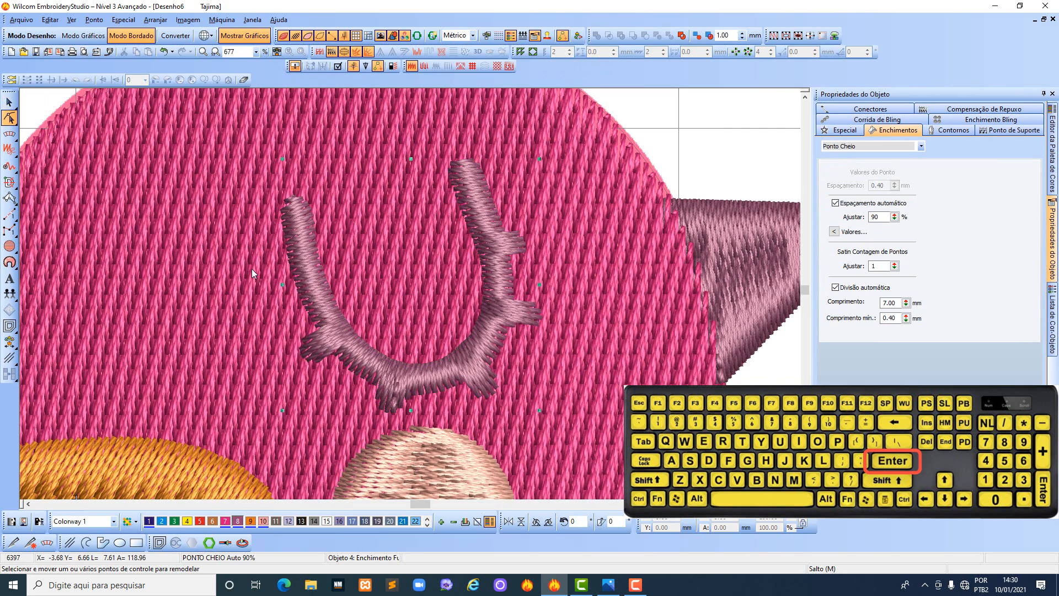
# Turn off automatic spacing for the closed eye and set its satin stitch spacing to 0.55 mm.
pyautogui.rightClick(304, 265)
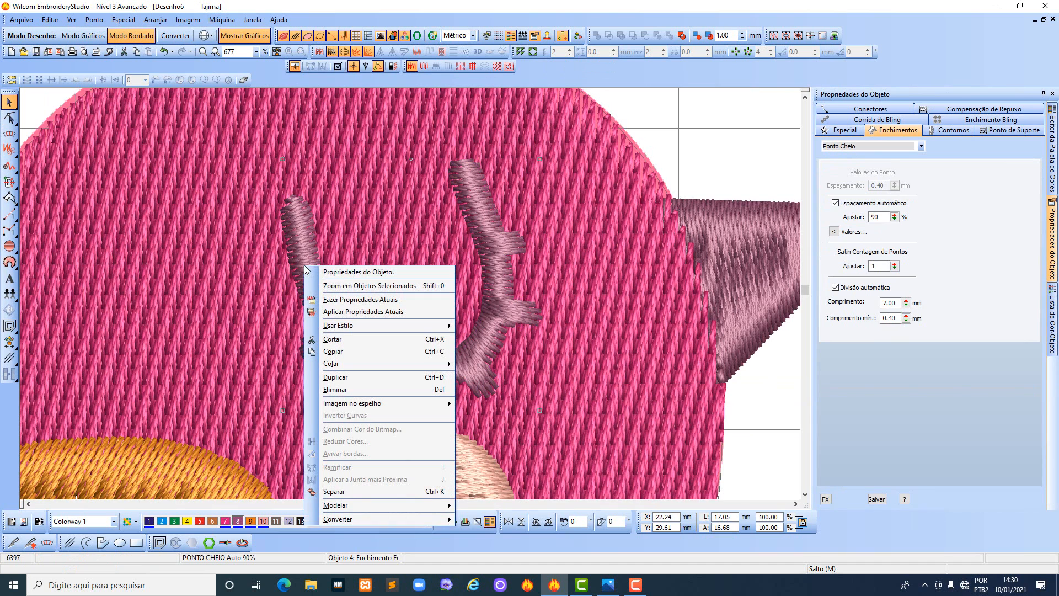
pyautogui.click(341, 272)
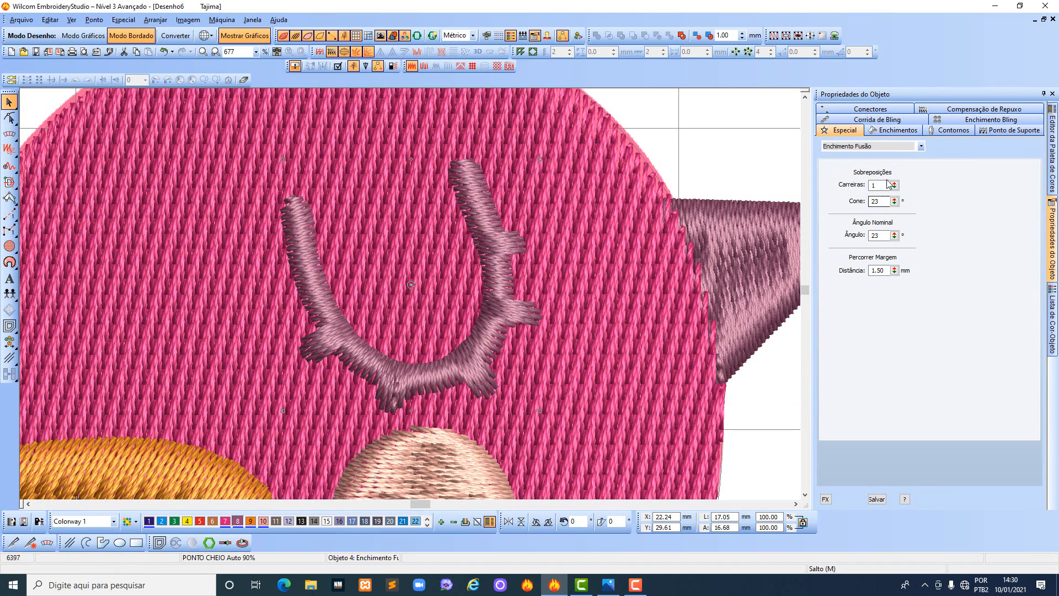
pyautogui.click(892, 131)
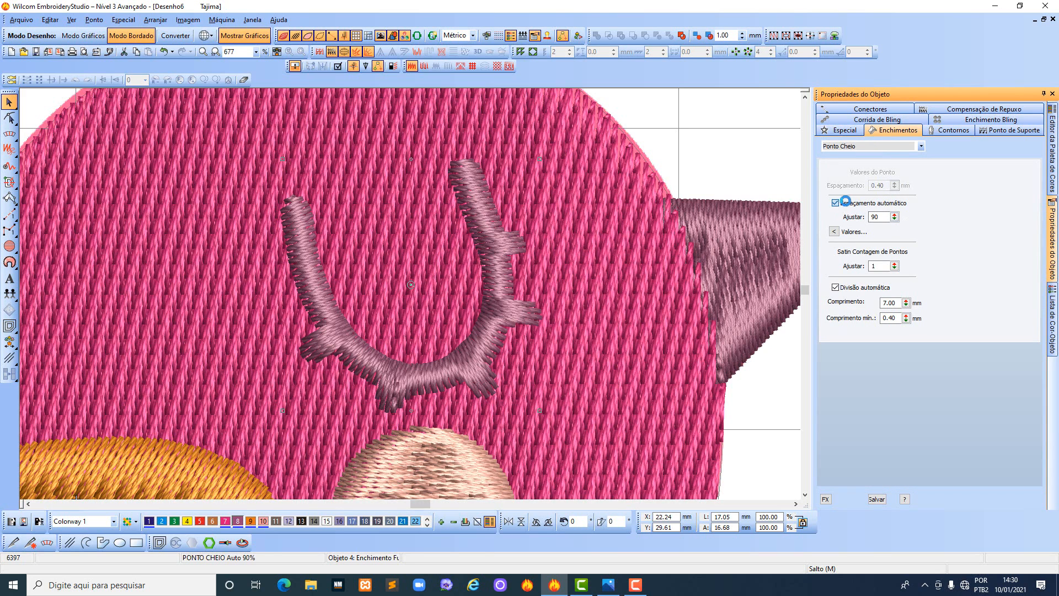
pyautogui.click(846, 202)
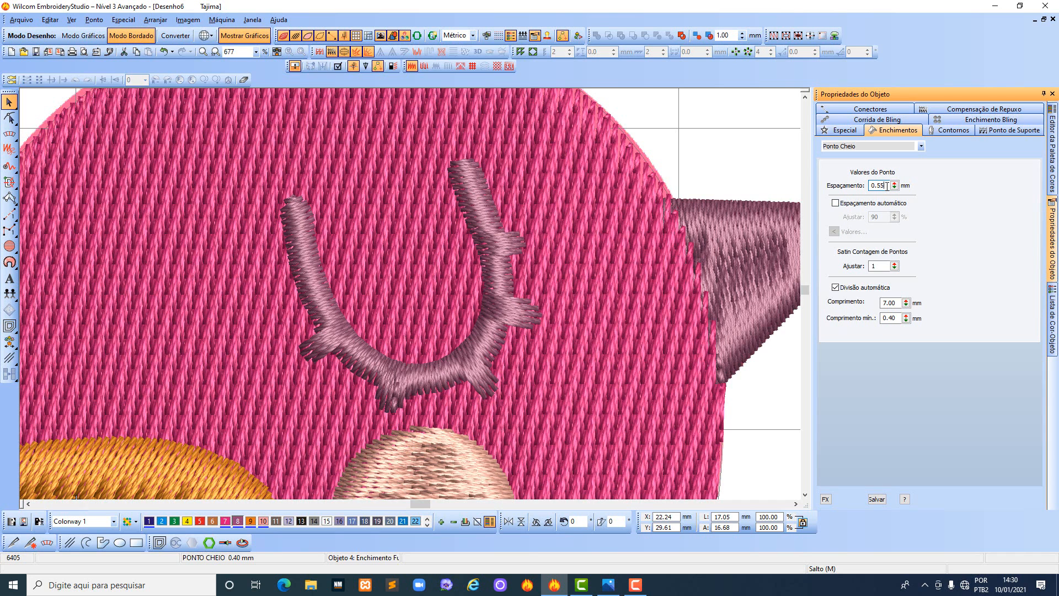
pyautogui.press('Return')
pyautogui.scroll(-2, 404, 299)
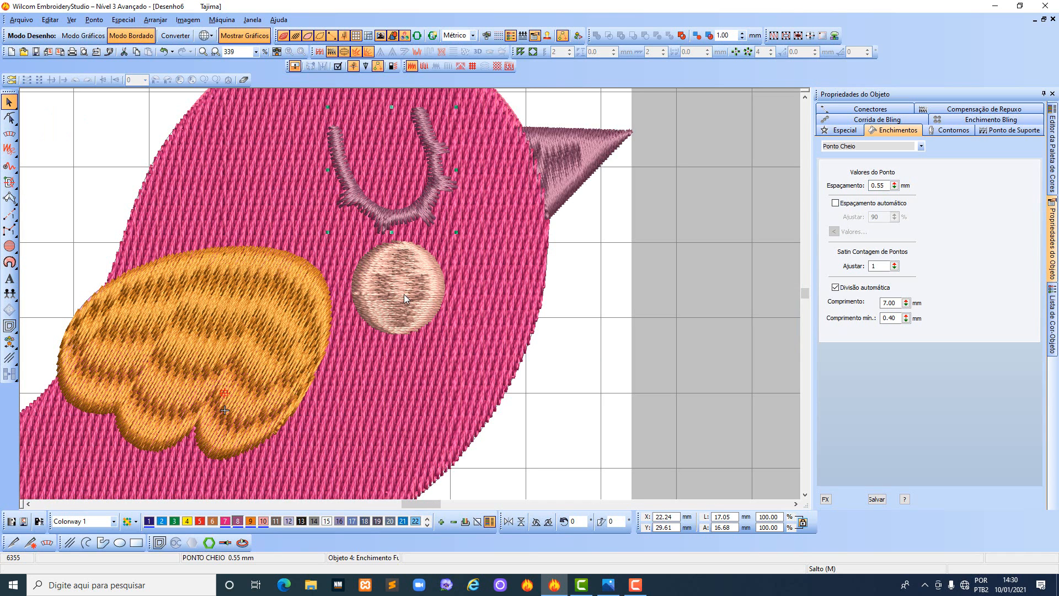
# Turn off automatic spacing for the round cheek and set its satin stitch spacing to 0.50 mm.
pyautogui.click(398, 293)
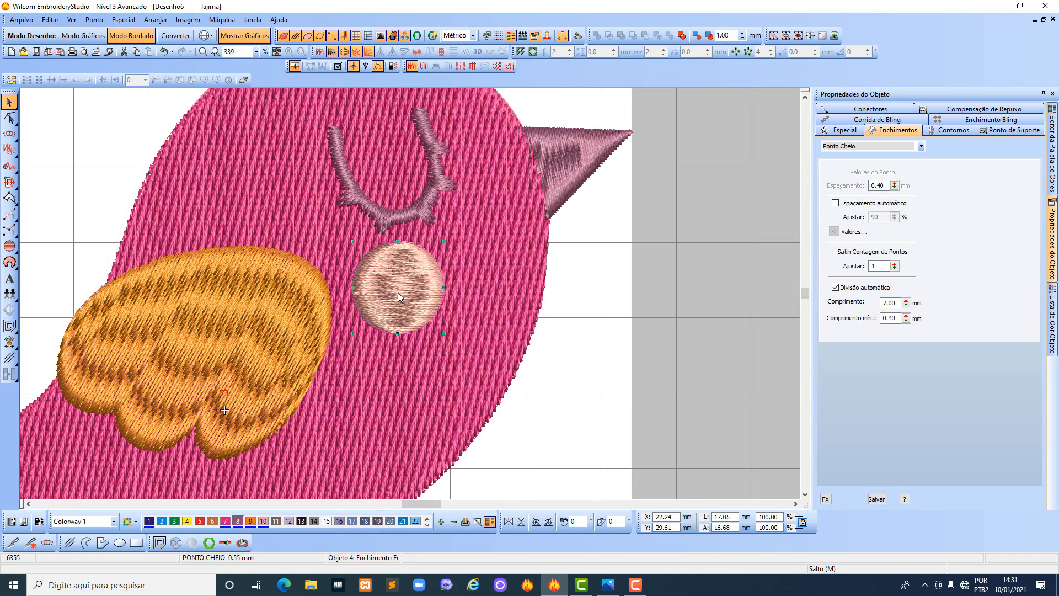
pyautogui.rightClick(398, 292)
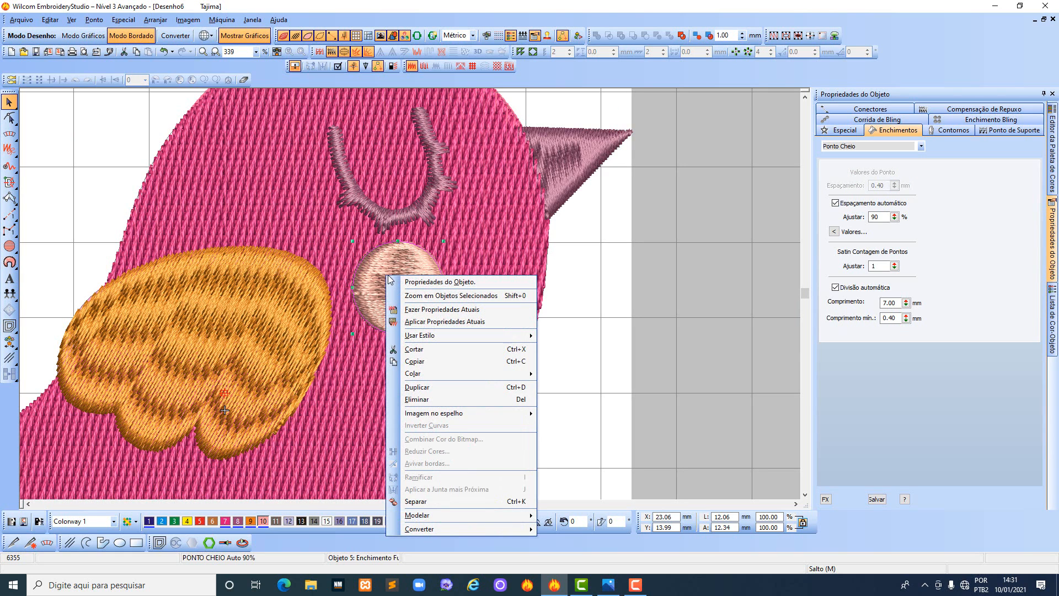
pyautogui.click(413, 282)
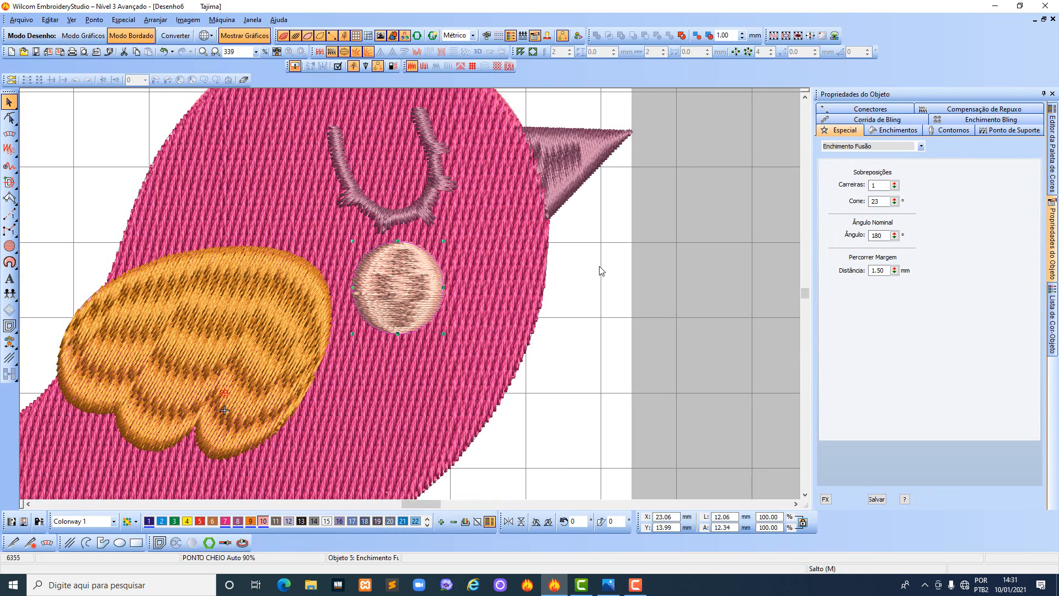
pyautogui.click(899, 131)
pyautogui.click(836, 203)
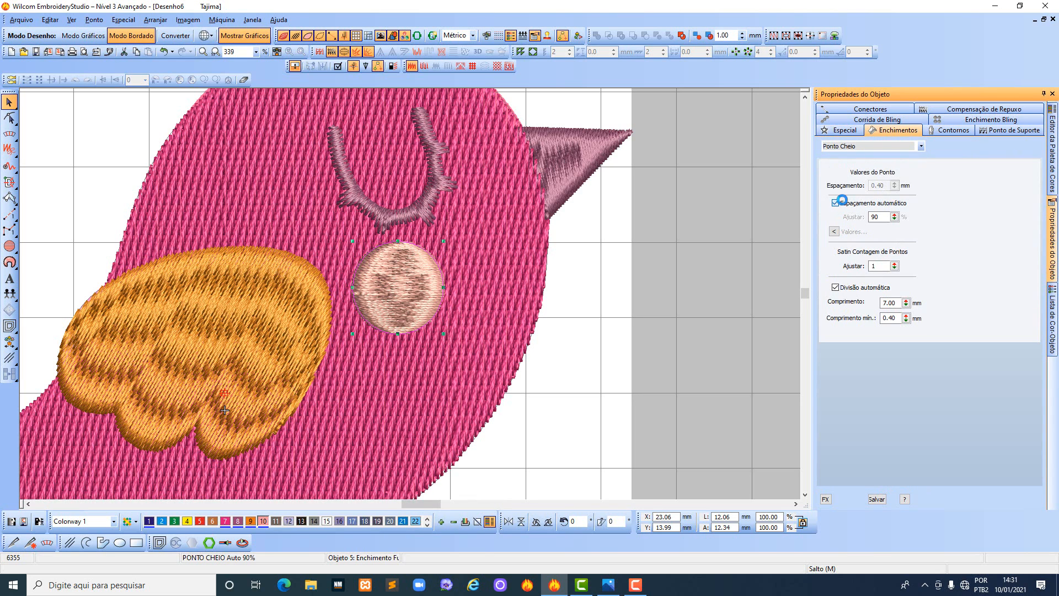
pyautogui.click(884, 185)
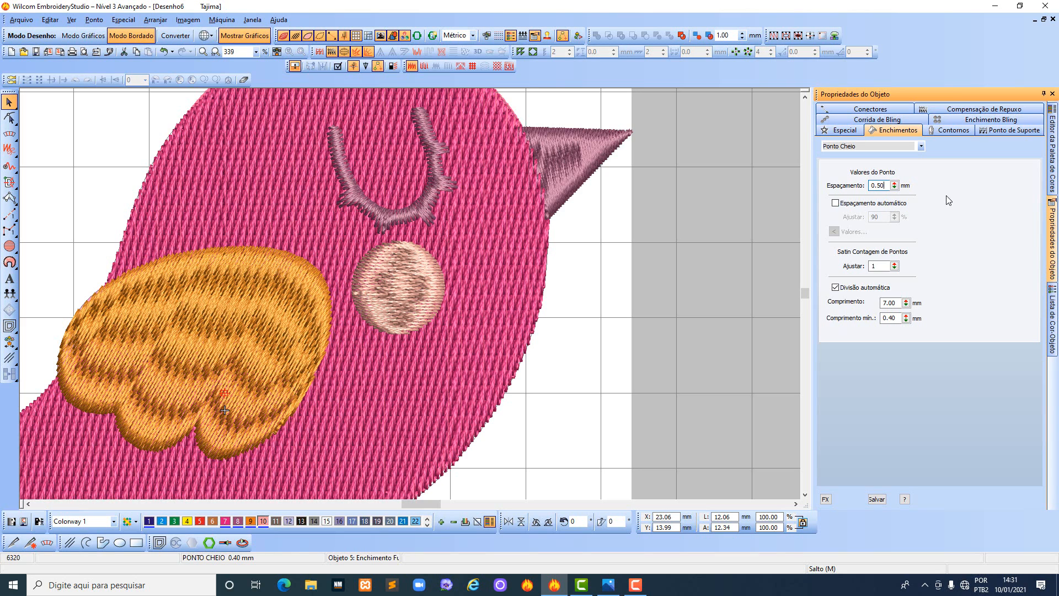
pyautogui.press('Return')
# Change the orange wing's stitch type to Tatami and set its fill angle to 0°.
pyautogui.click(266, 315)
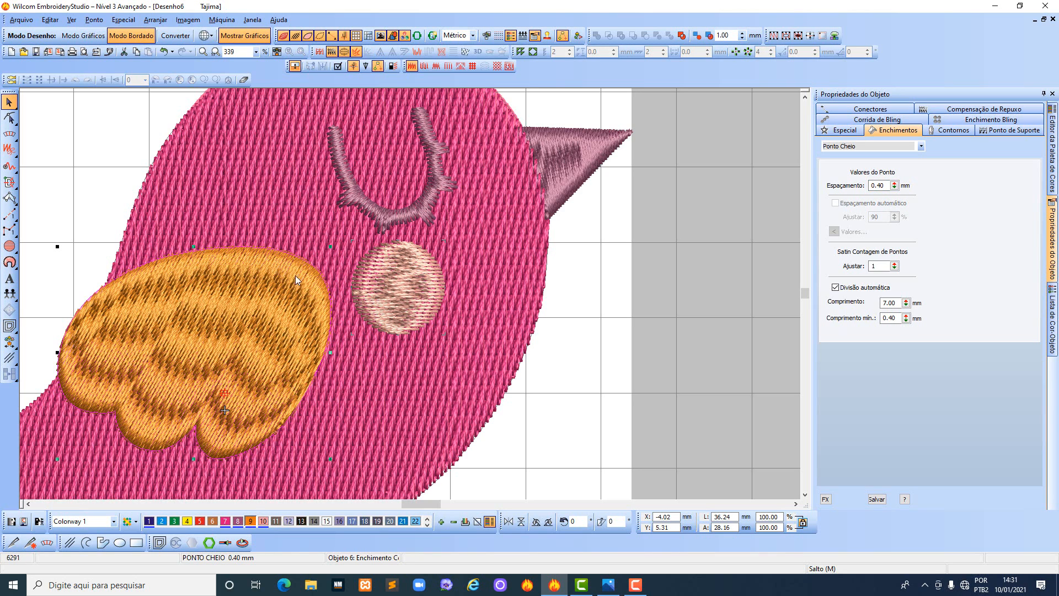
pyautogui.click(424, 66)
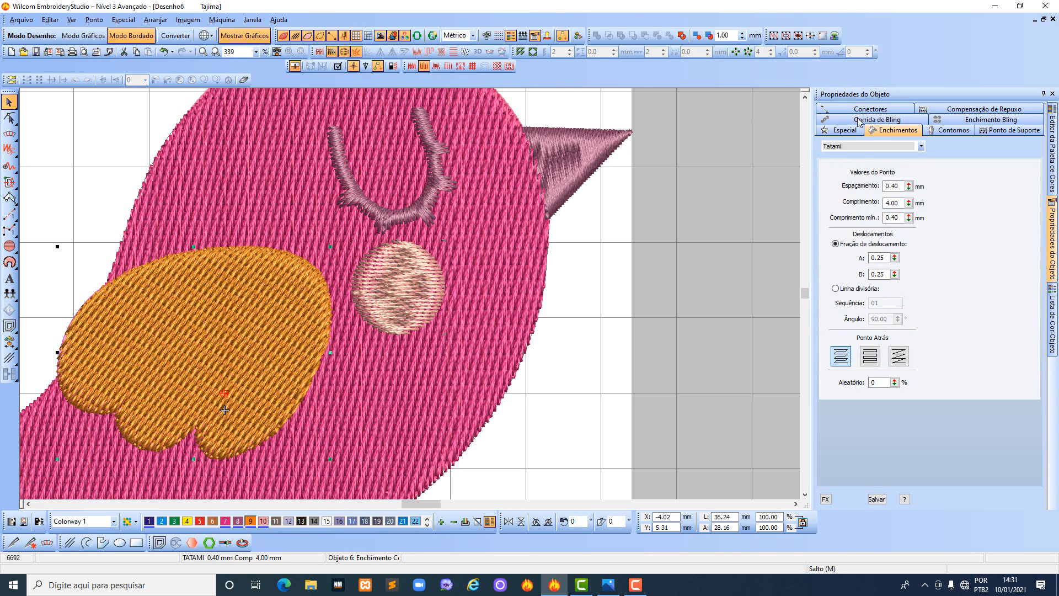
pyautogui.click(845, 131)
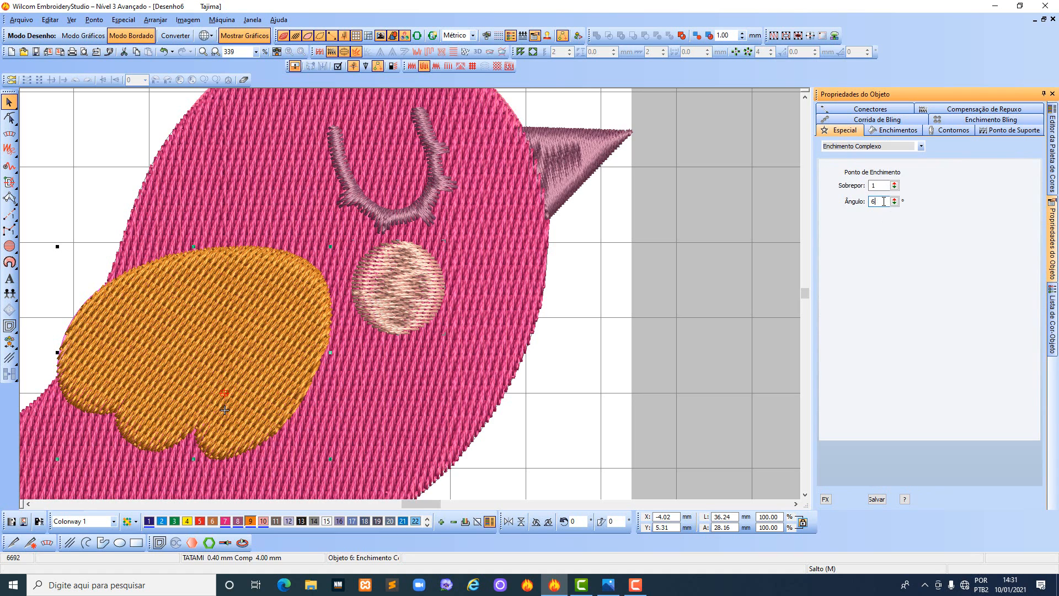
pyautogui.press('Return')
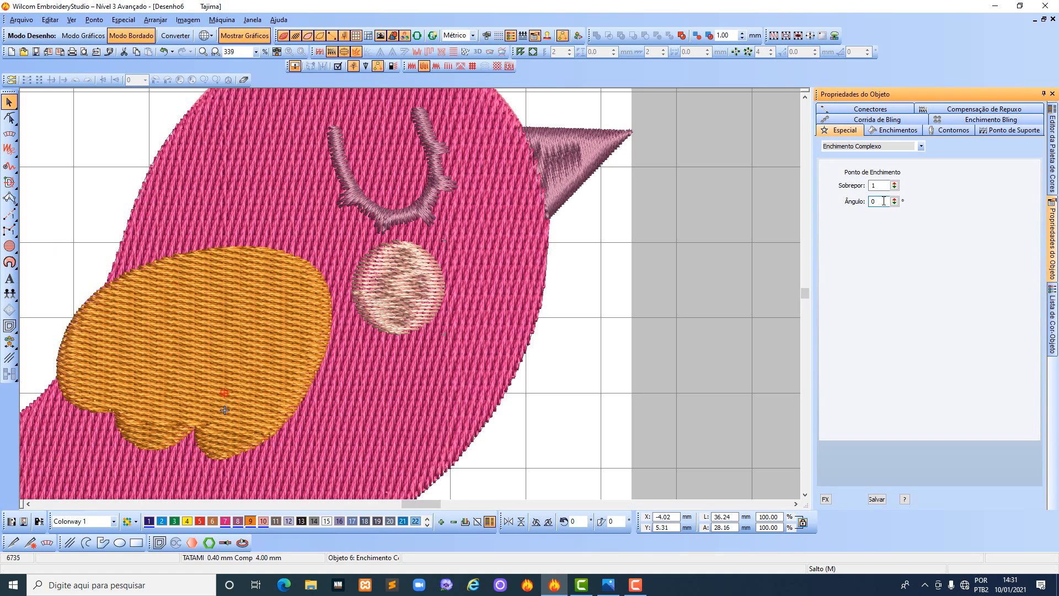
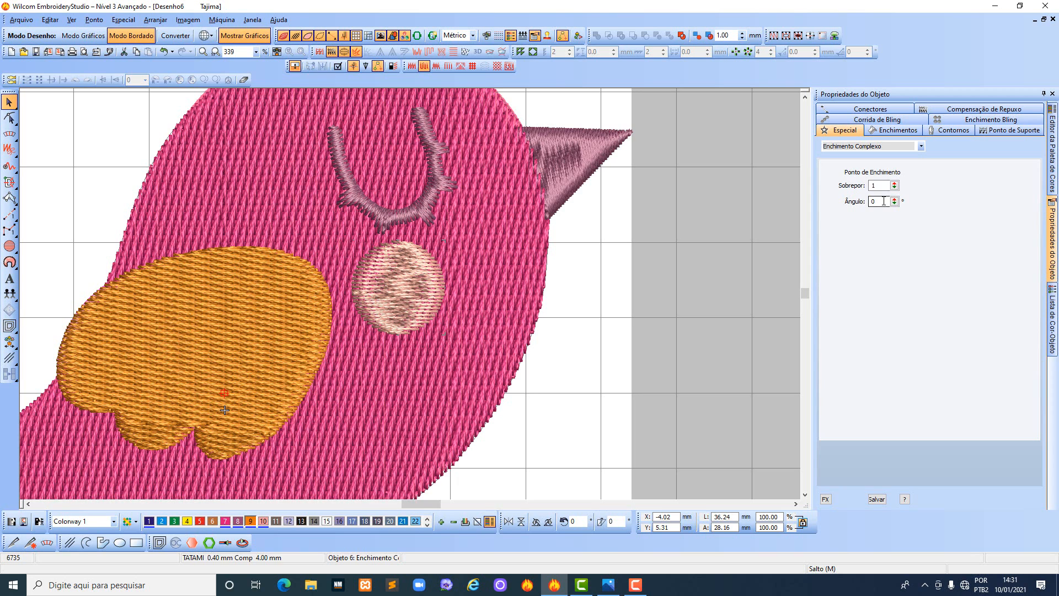
# Set the orange wing's Tatami stitch spacing to 0.50 mm.
pyautogui.click(903, 132)
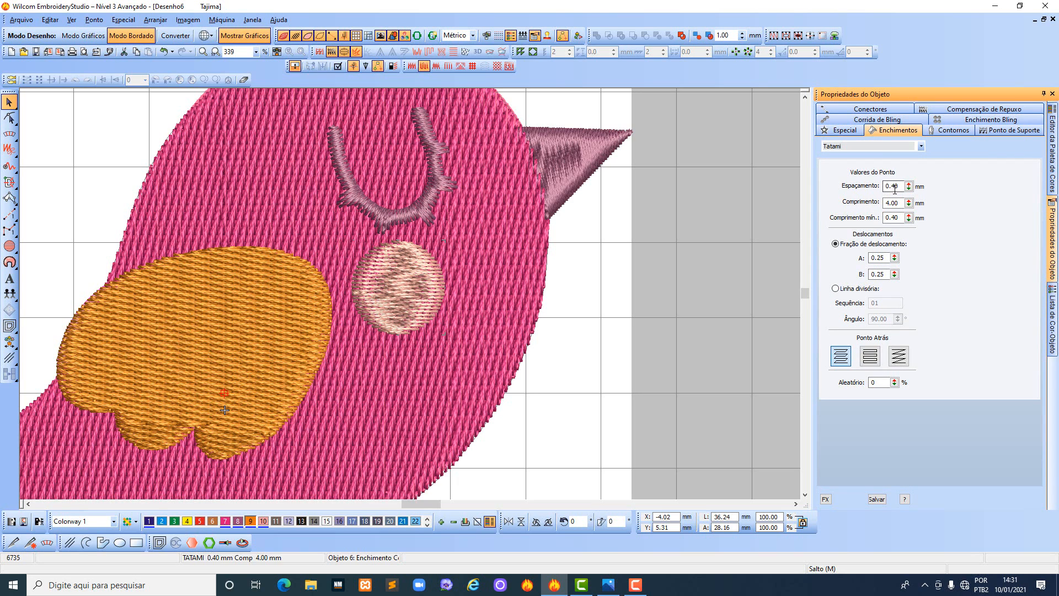
pyautogui.click(896, 187)
pyautogui.press('Return')
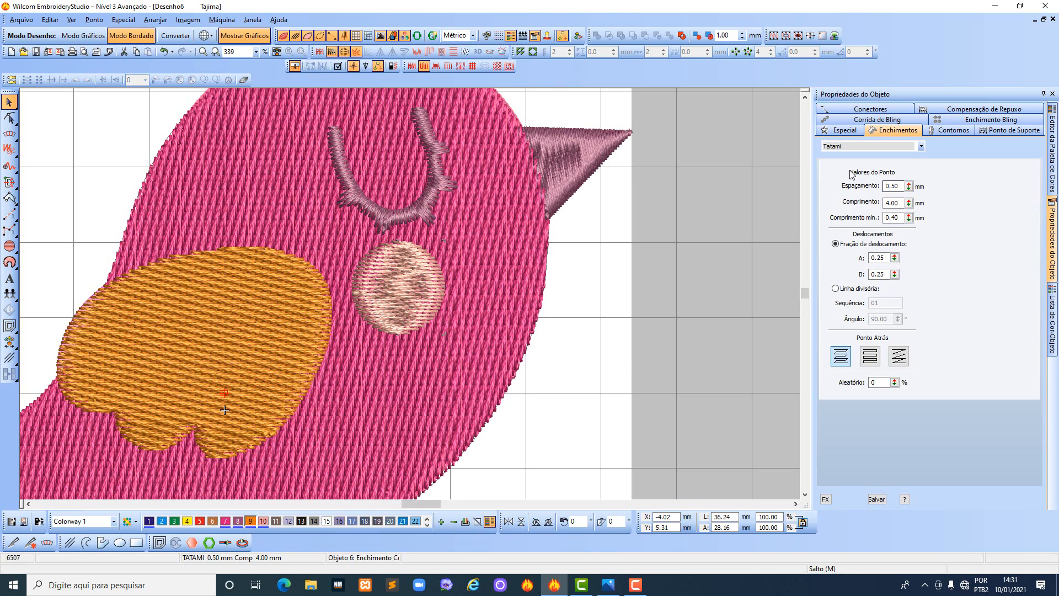
# Recolour both legs and their separate upper toes with palette colour 8.
pyautogui.scroll(-5, 452, 287)
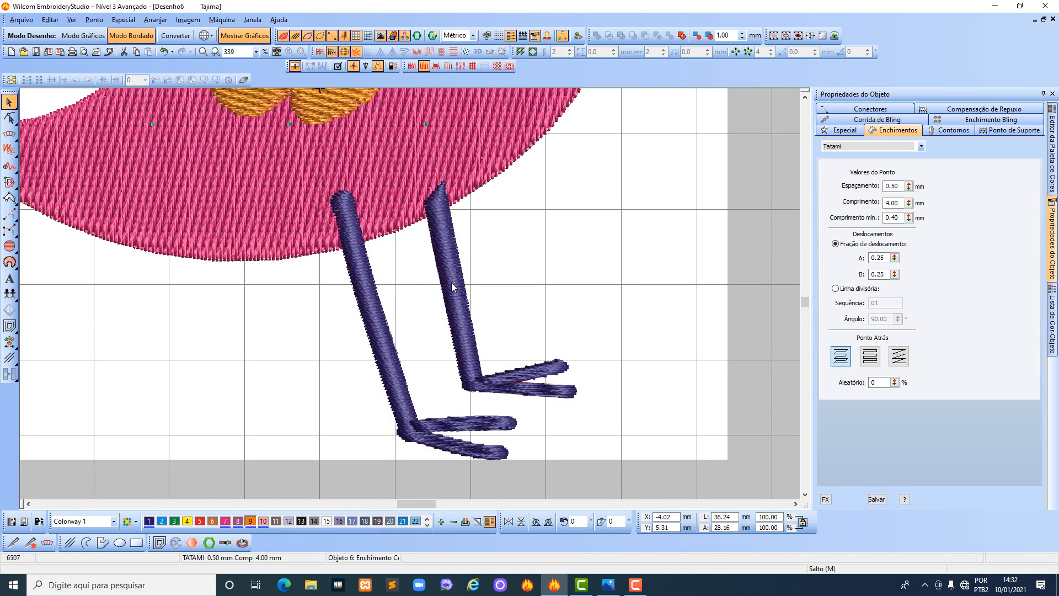
pyautogui.click(452, 286)
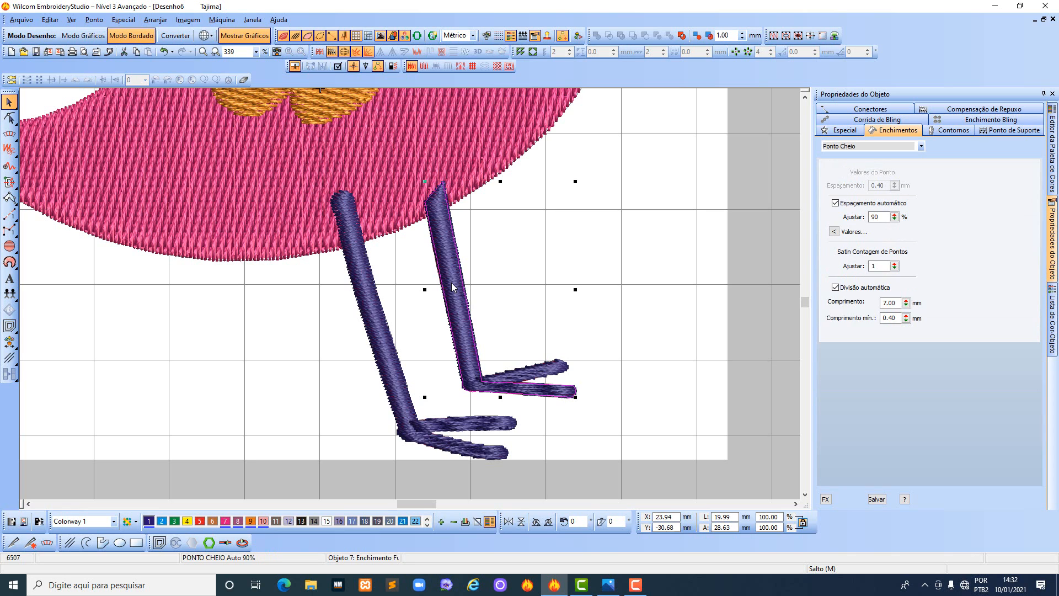
pyautogui.keyDown('ctrl'); pyautogui.click(539, 374); pyautogui.keyUp('ctrl')
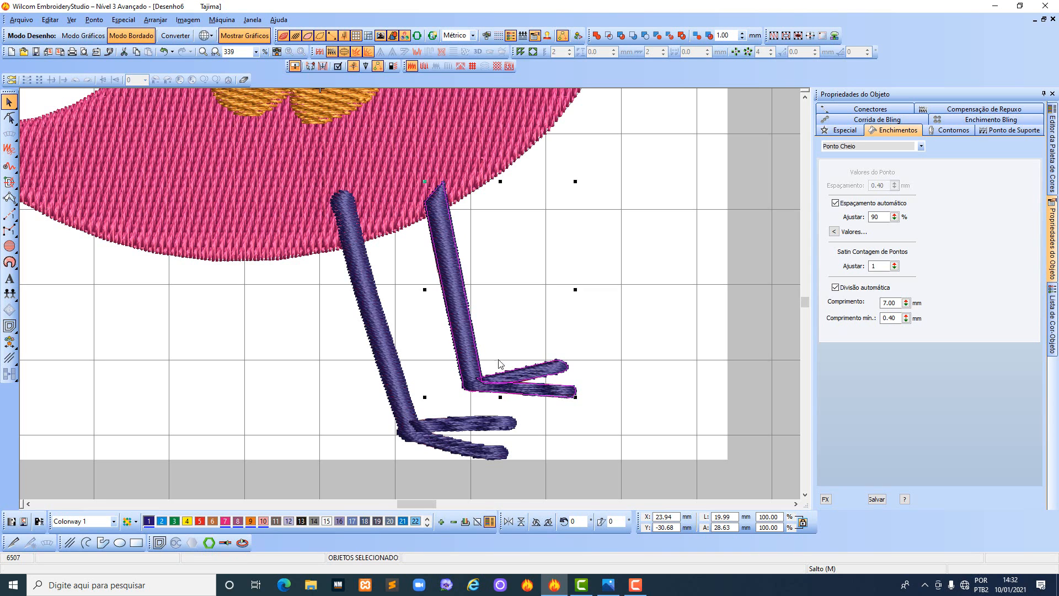
pyautogui.keyDown('ctrl'); pyautogui.click(384, 333); pyautogui.keyUp('ctrl')
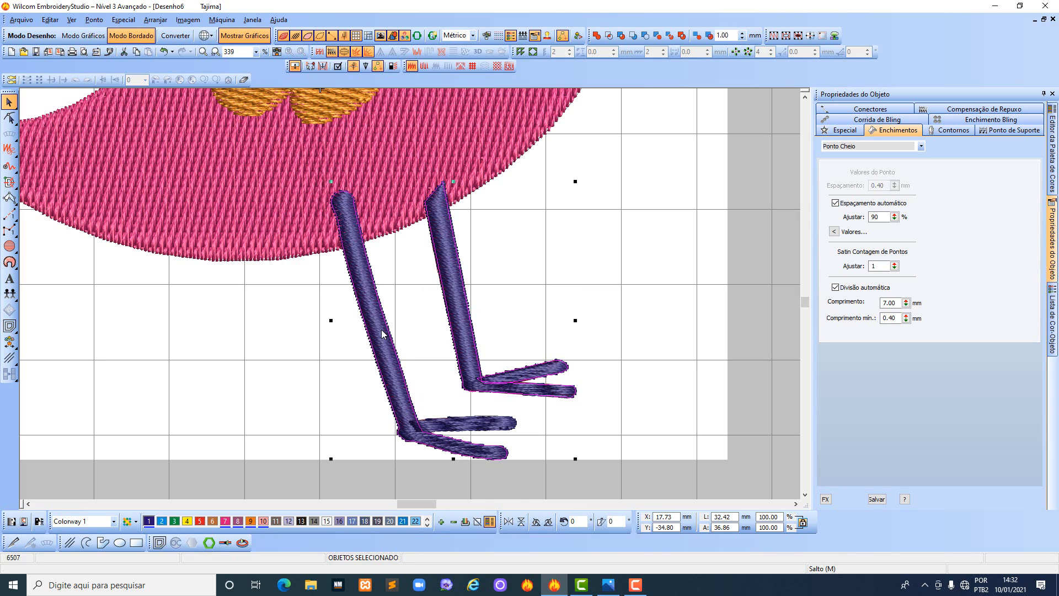
pyautogui.keyDown('ctrl'); pyautogui.click(467, 426); pyautogui.keyUp('ctrl')
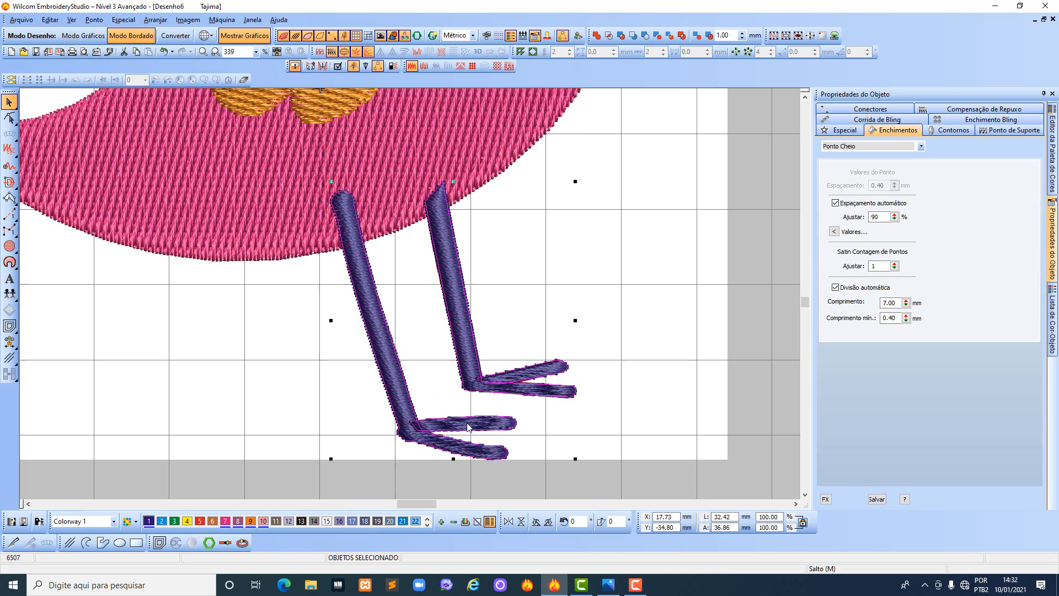
pyautogui.click(238, 522)
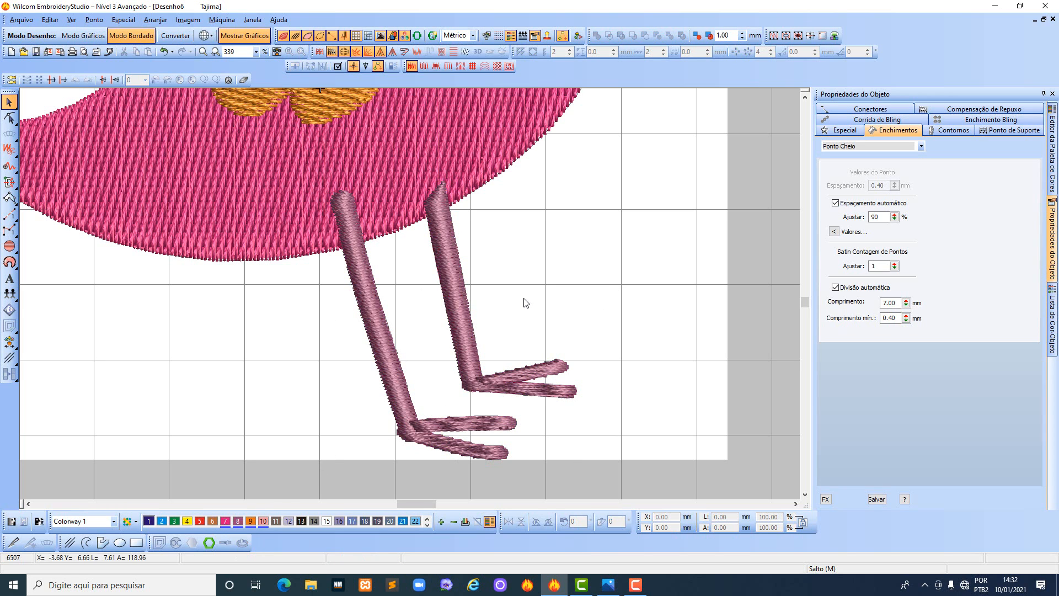
# Tilt the right leg's existing stitch-angle line so the satin stitches run square across the shin.
pyautogui.click(456, 303)
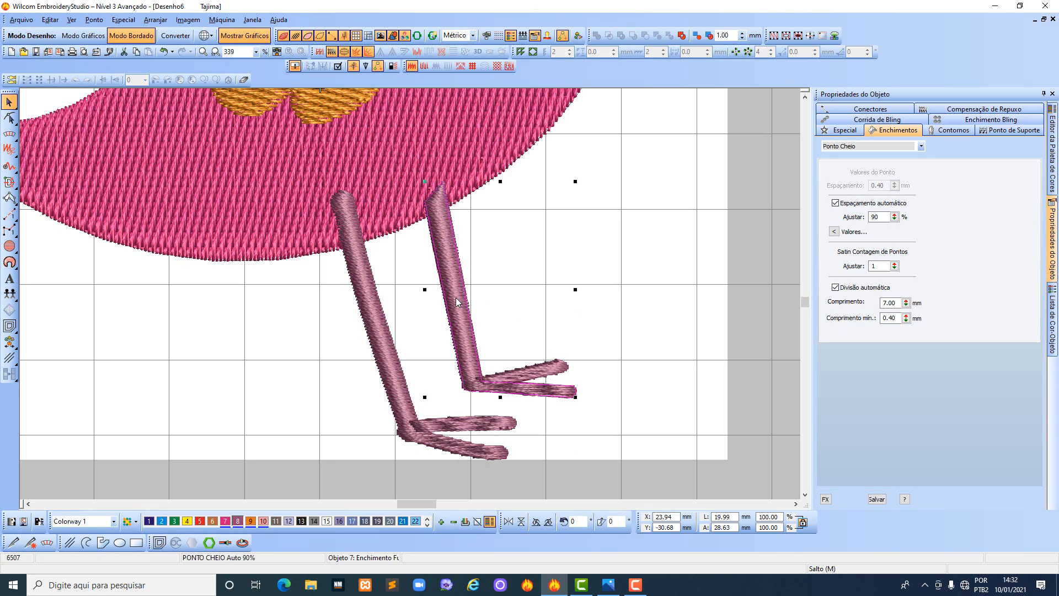
pyautogui.click(9, 117)
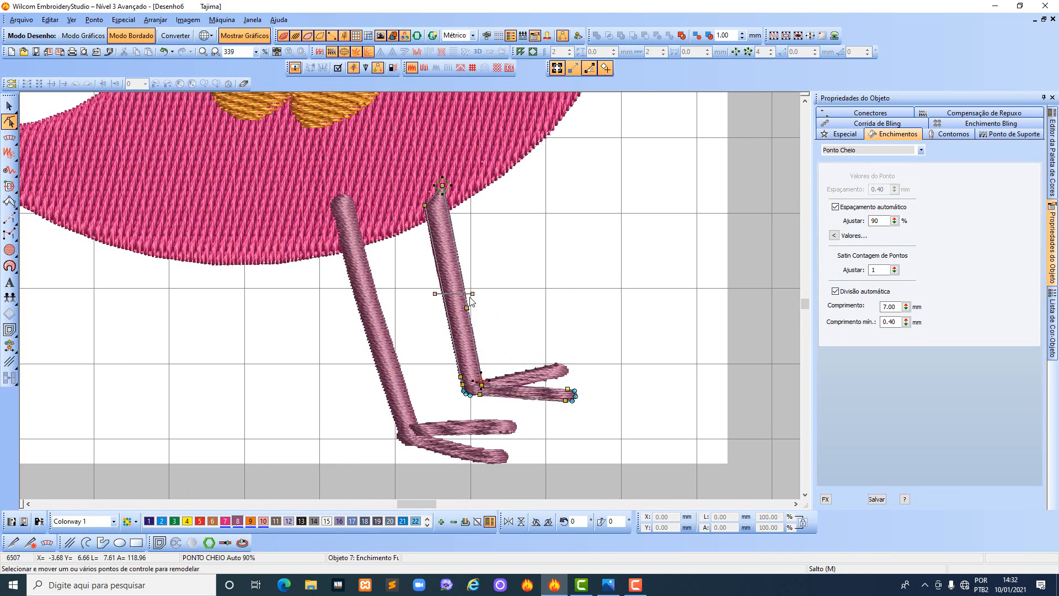
pyautogui.moveTo(473, 297); pyautogui.dragTo(478, 283)
# Add stitch angles across the right leg's lower toe, diagonally through its heel and across the lower shin, and apply them.
pyautogui.click(11, 138)
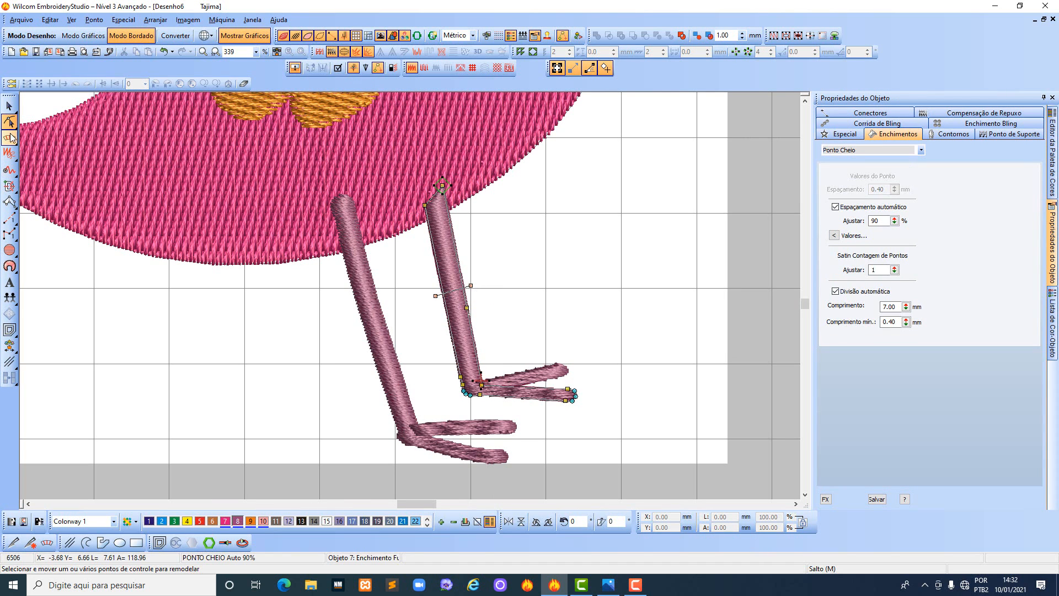
pyautogui.click(556, 376)
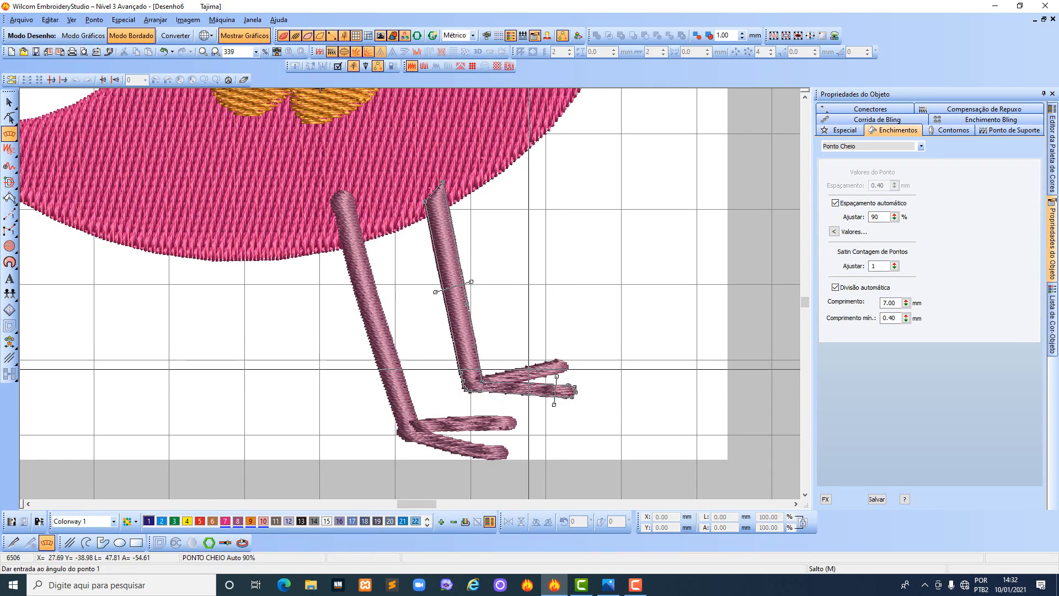
pyautogui.click(532, 414)
pyautogui.click(507, 364)
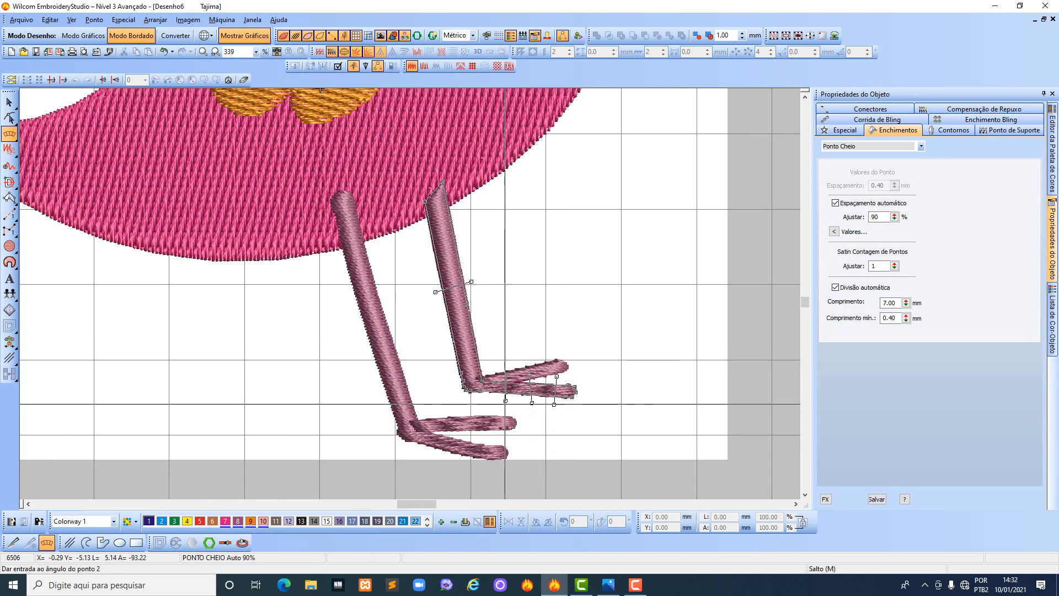
pyautogui.click(506, 405)
pyautogui.click(498, 359)
pyautogui.click(457, 393)
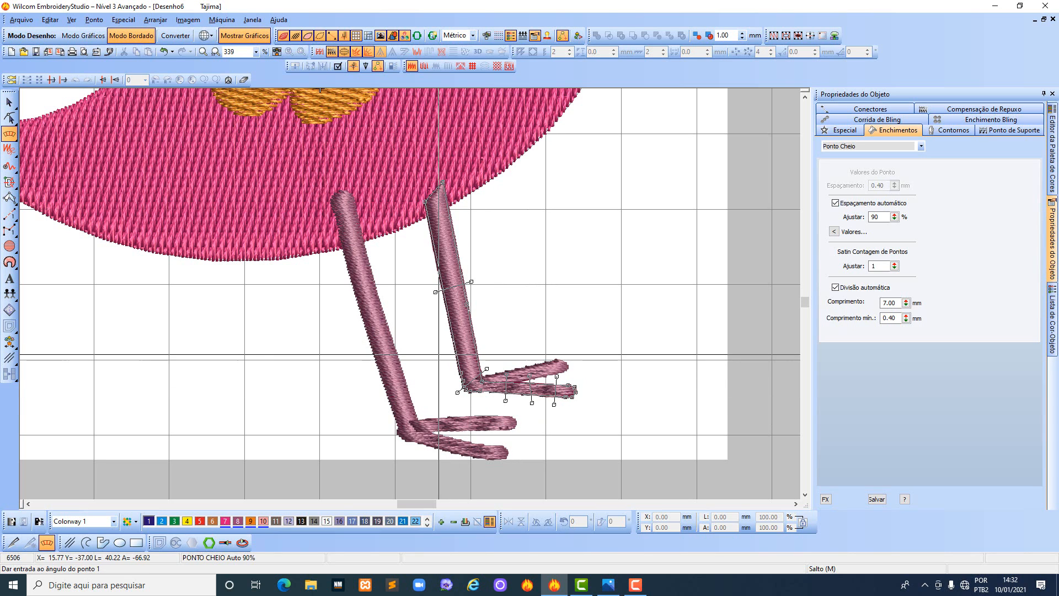
pyautogui.click(440, 354)
pyautogui.click(493, 350)
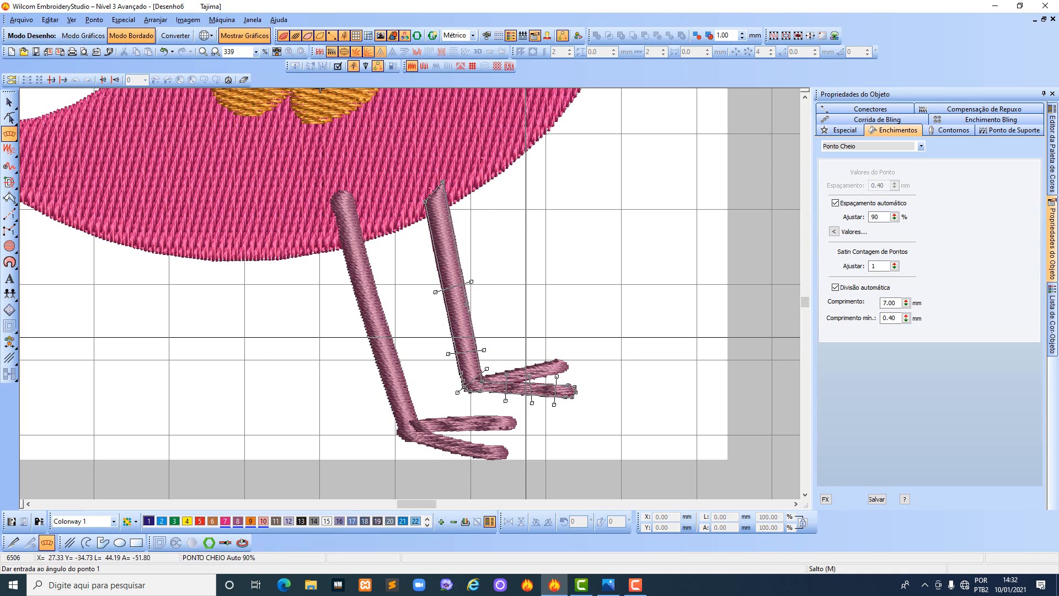
pyautogui.press('Return')
pyautogui.press('h')
# Rotate the stitch angle of the right foot's upper toe so its satin stitches run across the toe's width.
pyautogui.scroll(2, 525, 363)
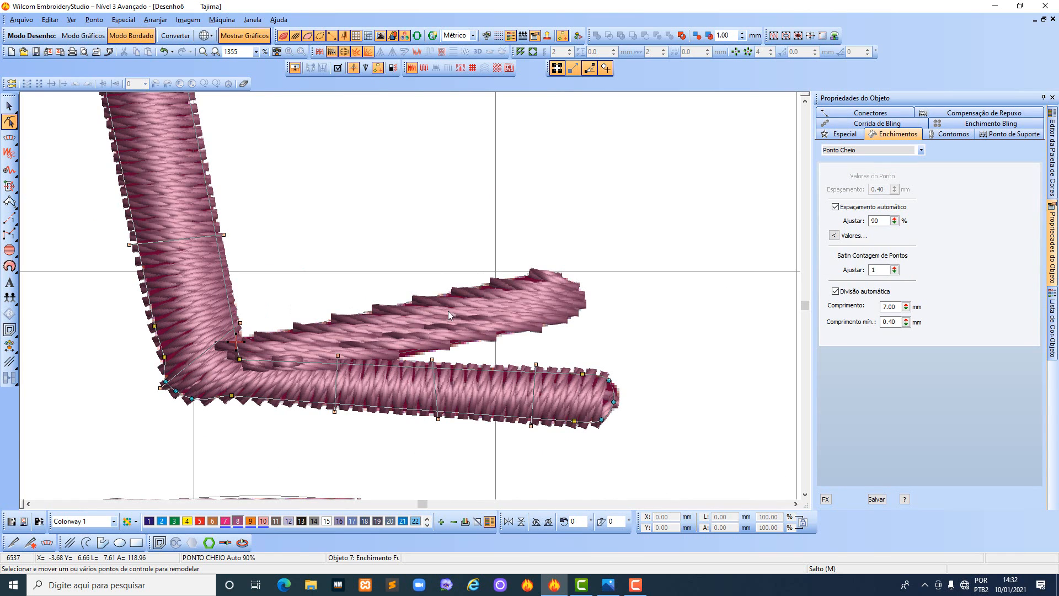
pyautogui.click(9, 105)
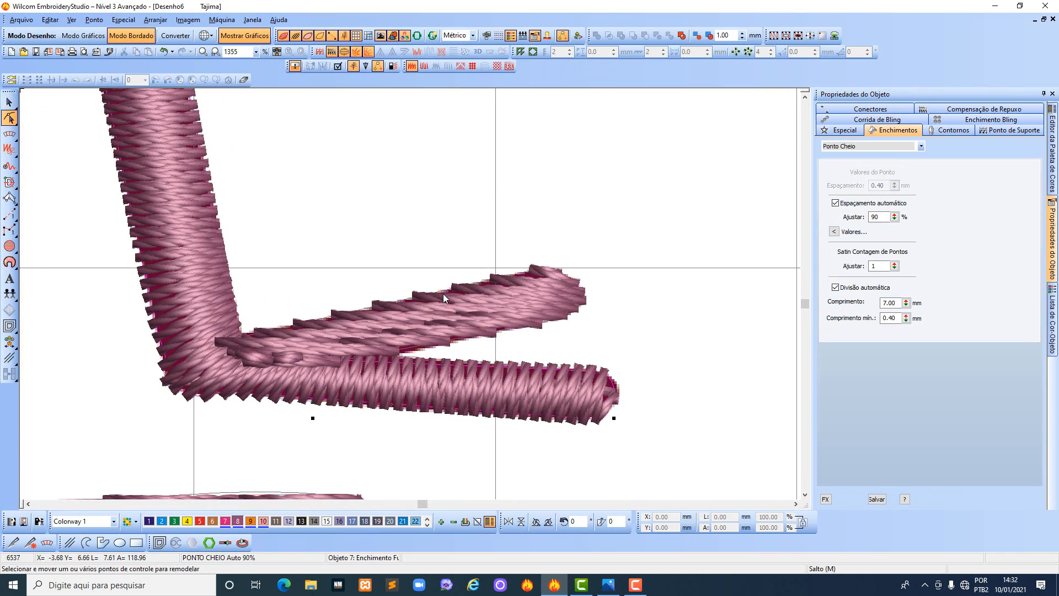
pyautogui.click(461, 309)
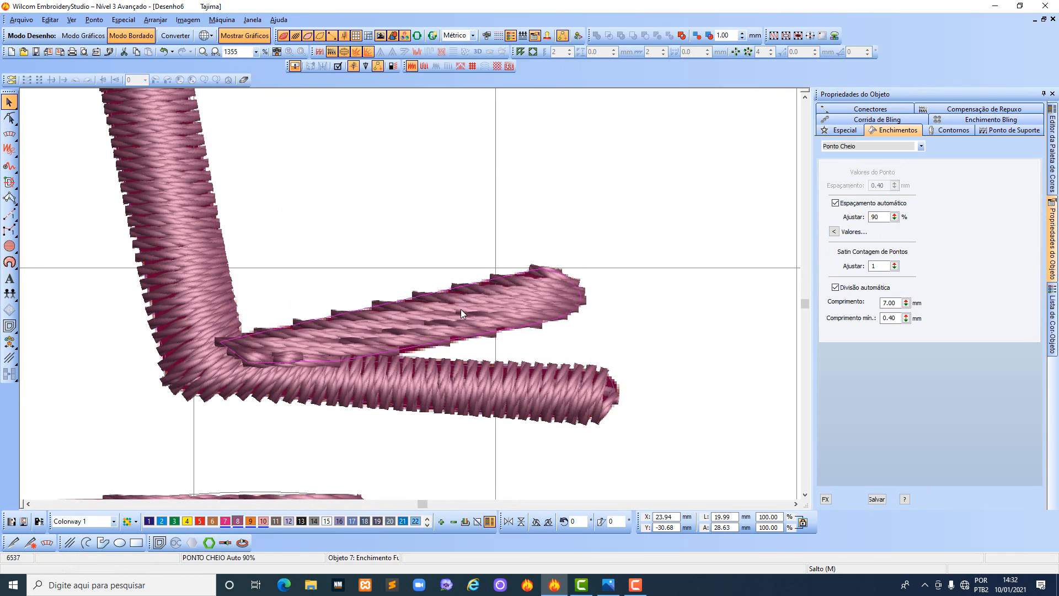
pyautogui.click(10, 118)
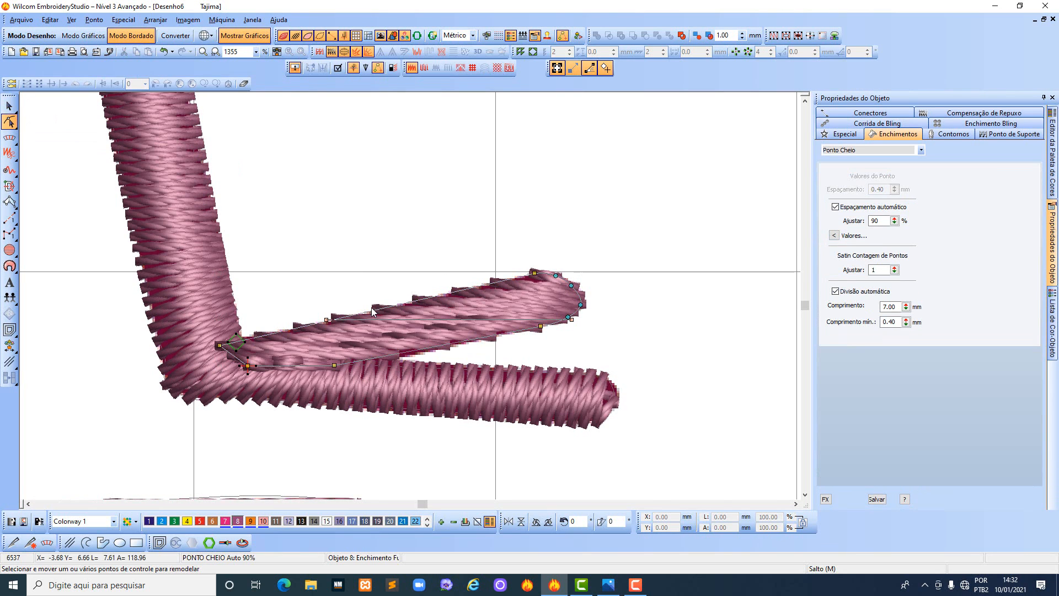
pyautogui.moveTo(331, 321); pyautogui.dragTo(551, 225)
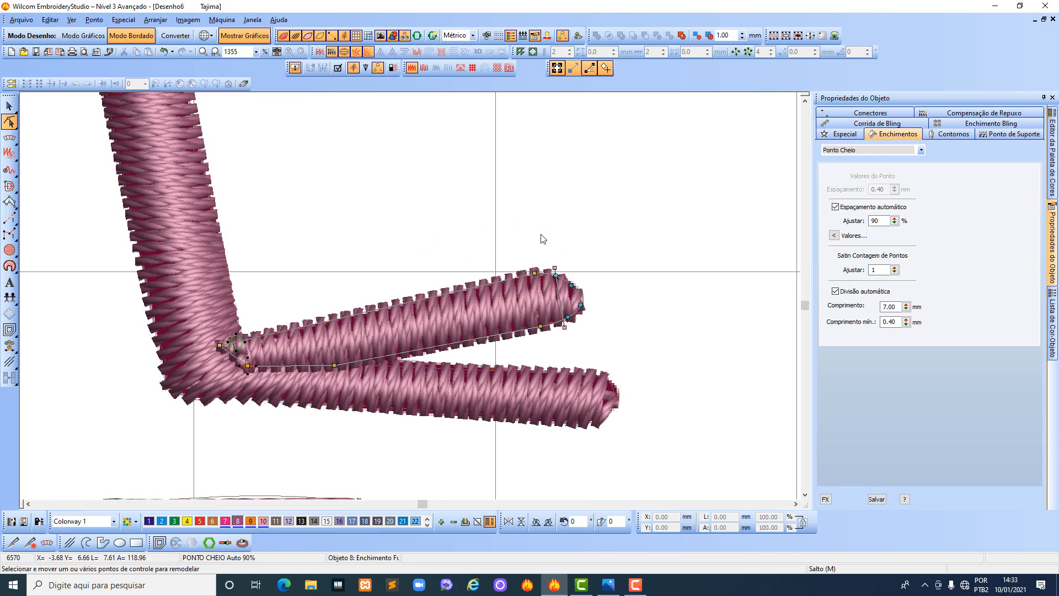
# Add stitch angles across the left leg's lower toe and diagonally through its heel.
pyautogui.scroll(-1, 454, 287)
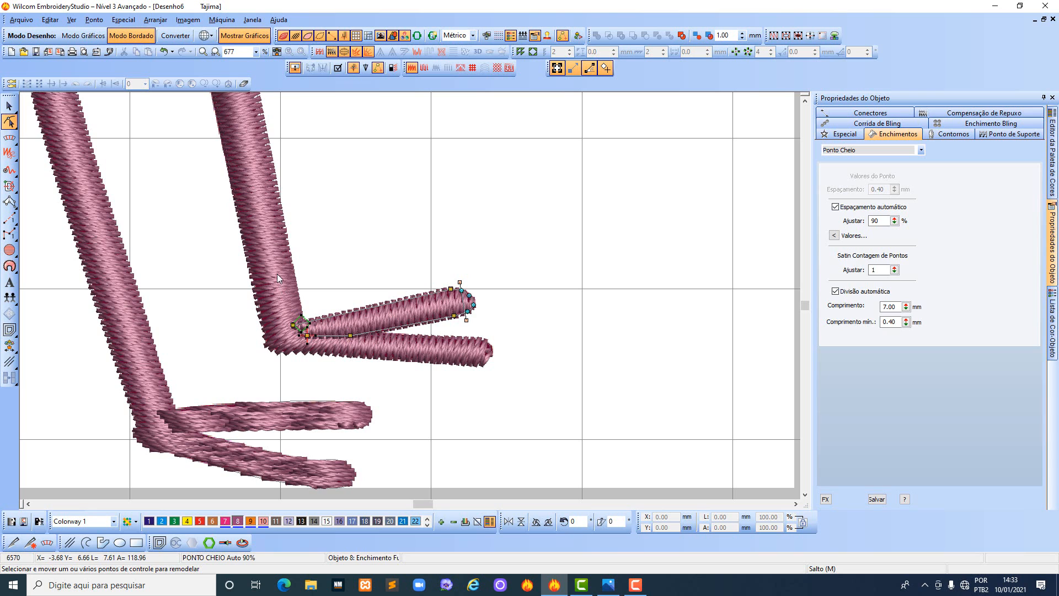
pyautogui.click(10, 106)
pyautogui.click(80, 201)
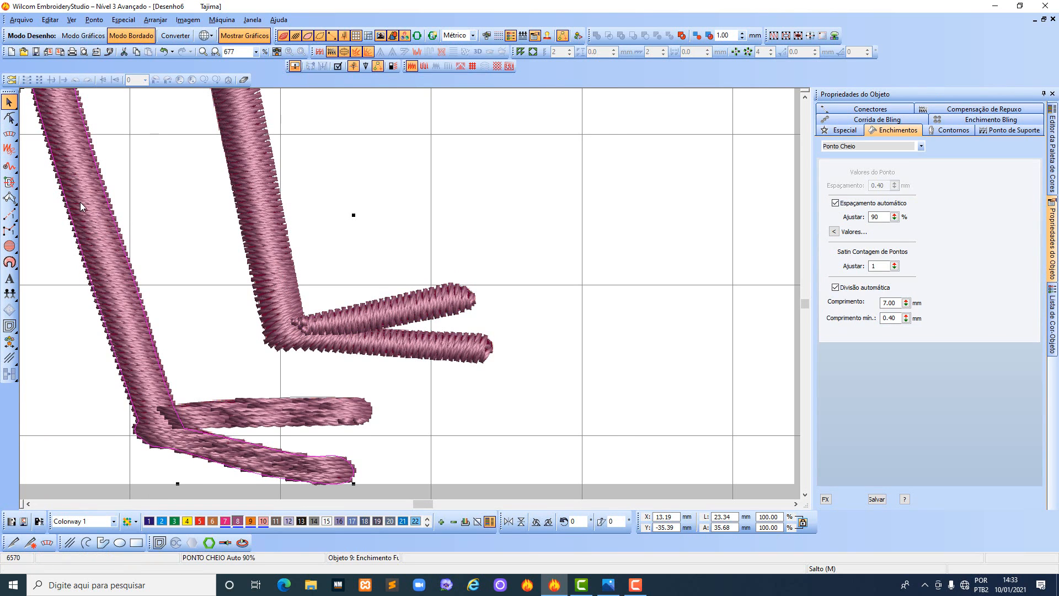
pyautogui.click(9, 133)
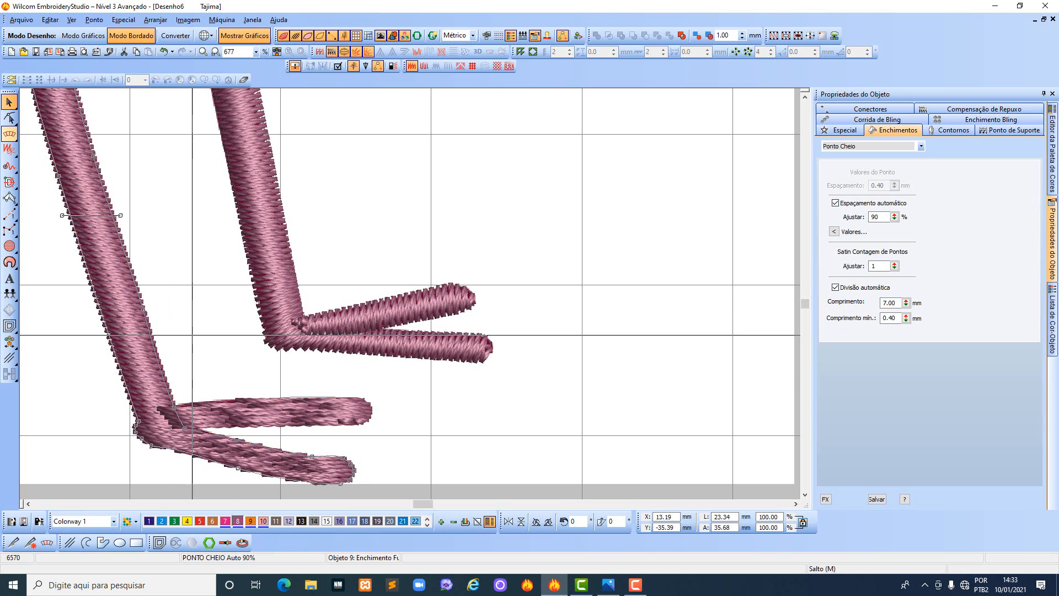
pyautogui.click(314, 453)
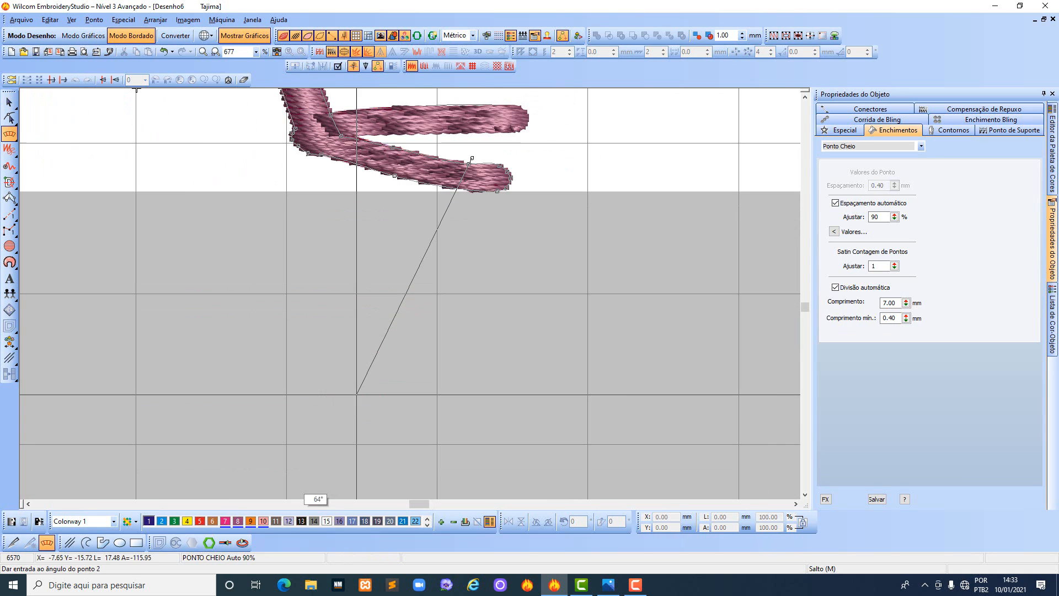
pyautogui.click(462, 197)
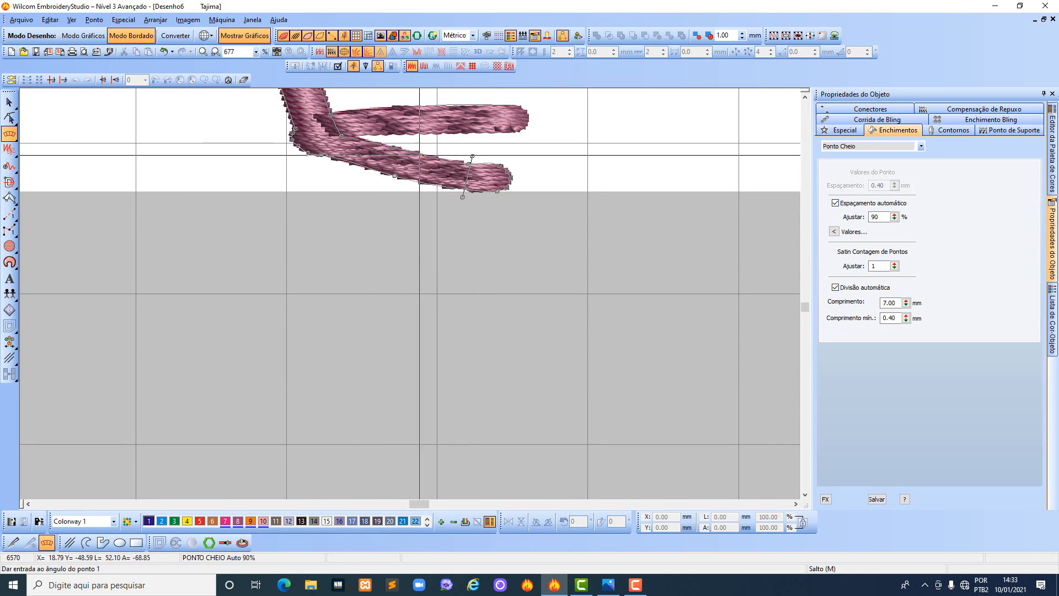
pyautogui.click(420, 143)
pyautogui.click(402, 186)
pyautogui.click(380, 136)
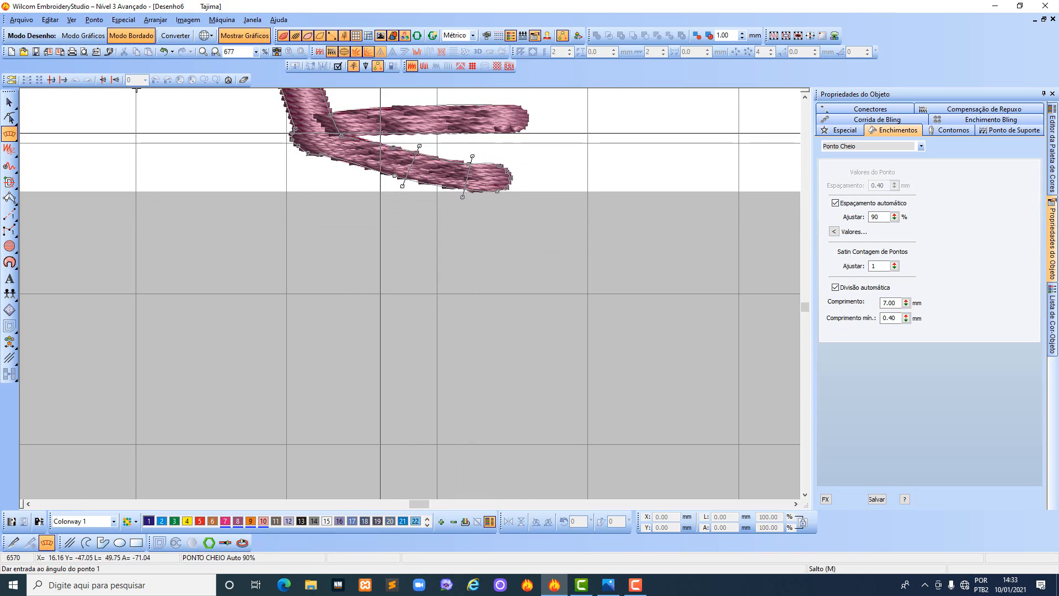
pyautogui.click(369, 177)
pyautogui.click(360, 112)
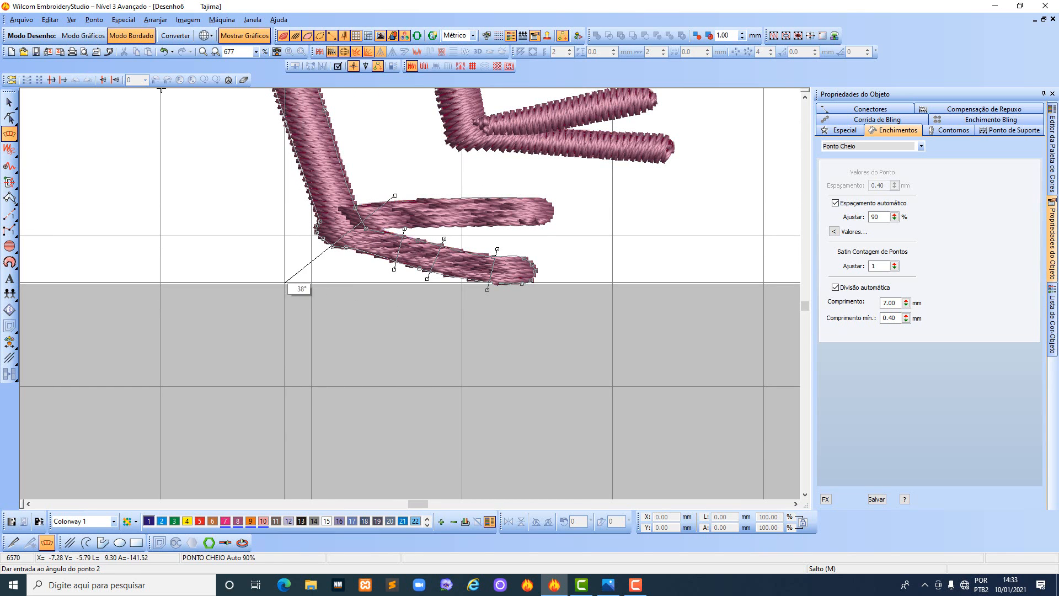
pyautogui.click(286, 281)
# Add stitch angles across the left leg from above the heel up to its top end, discarding the misplaced point.
pyautogui.click(252, 243)
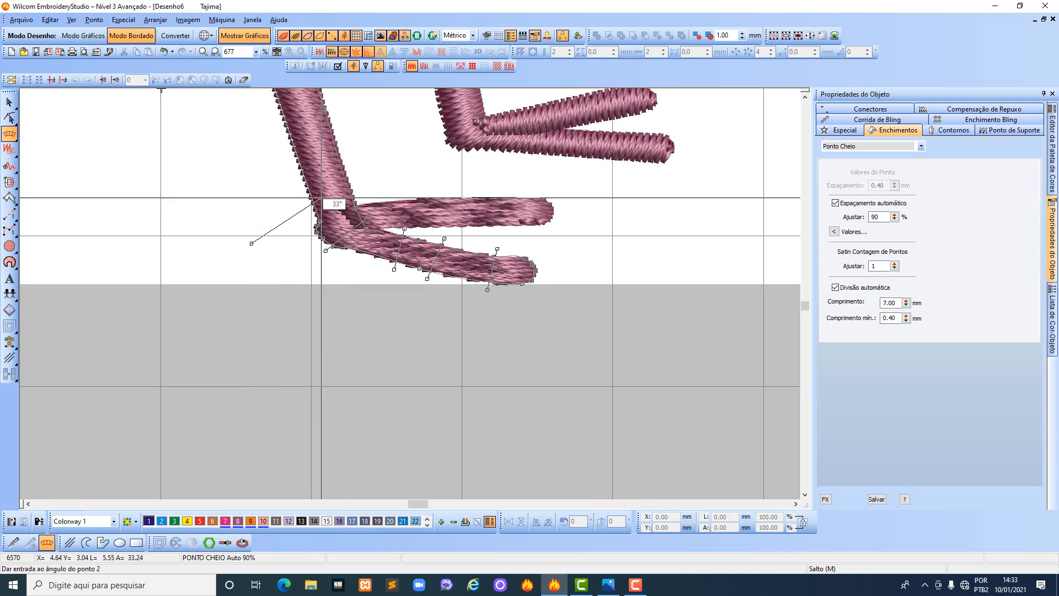
pyautogui.press('BackSpace')
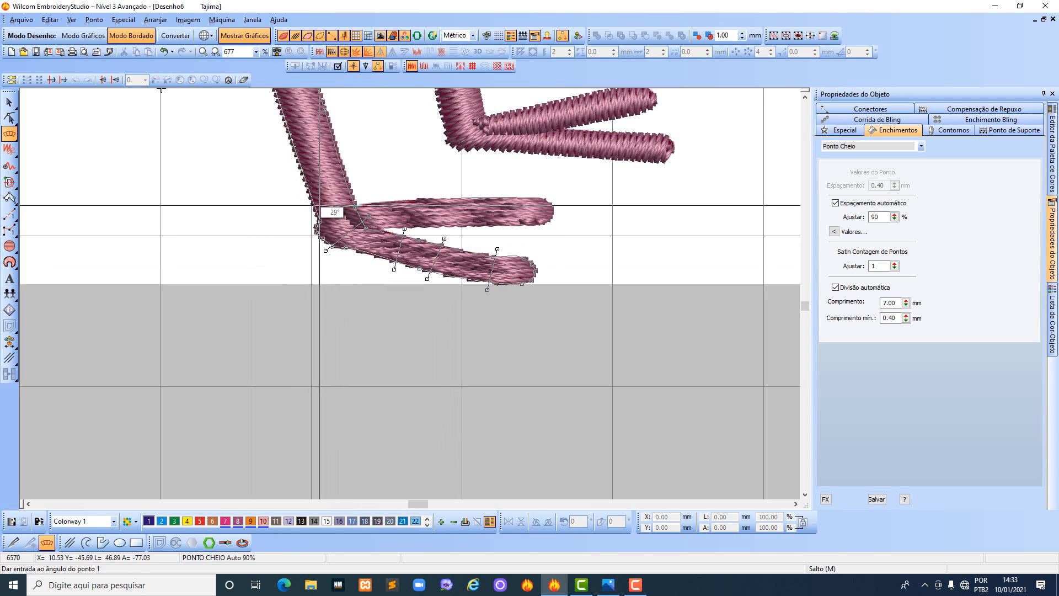
pyautogui.click(298, 185)
pyautogui.click(355, 183)
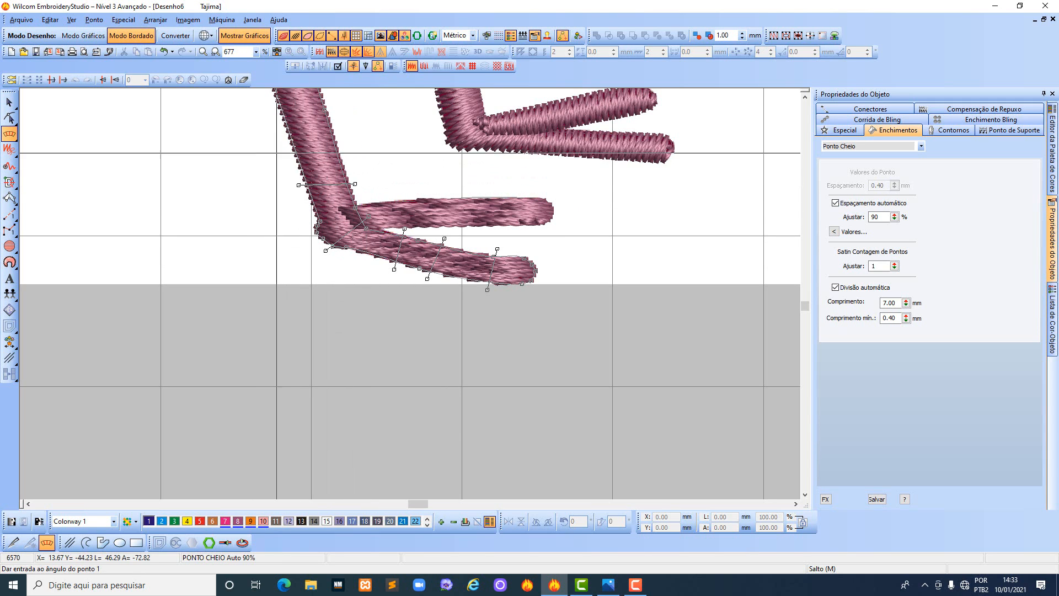
pyautogui.click(283, 139)
pyautogui.click(340, 134)
pyautogui.hotkey('shift', 'z')
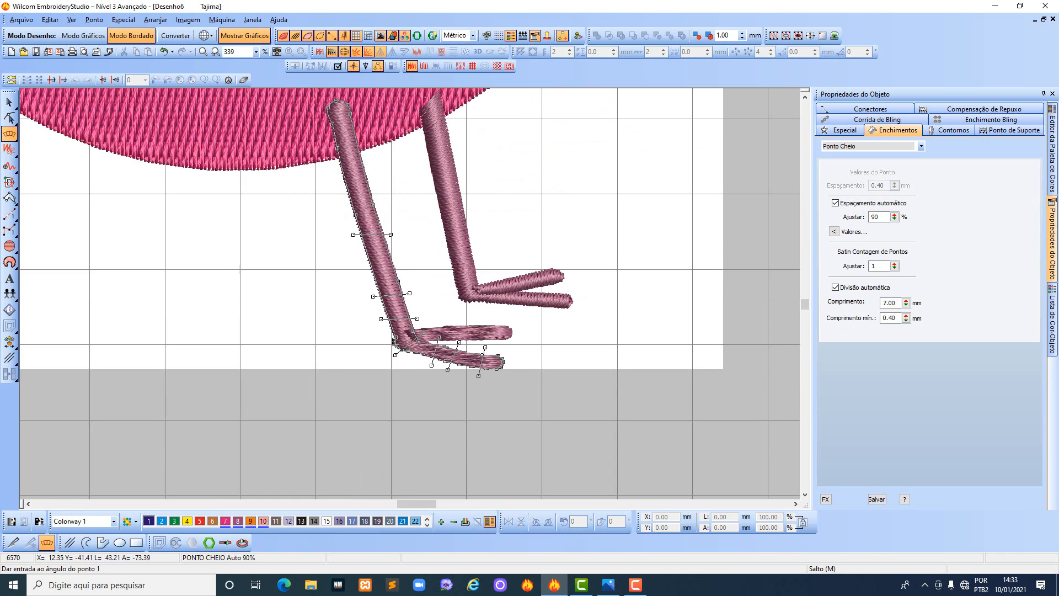
pyautogui.click(351, 266)
pyautogui.click(430, 261)
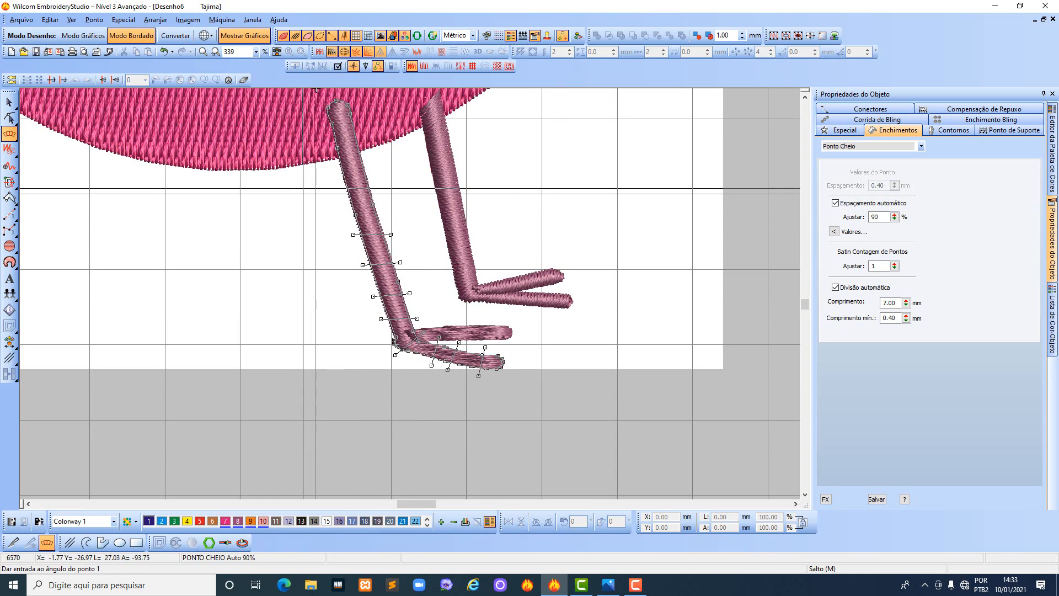
pyautogui.click(291, 152)
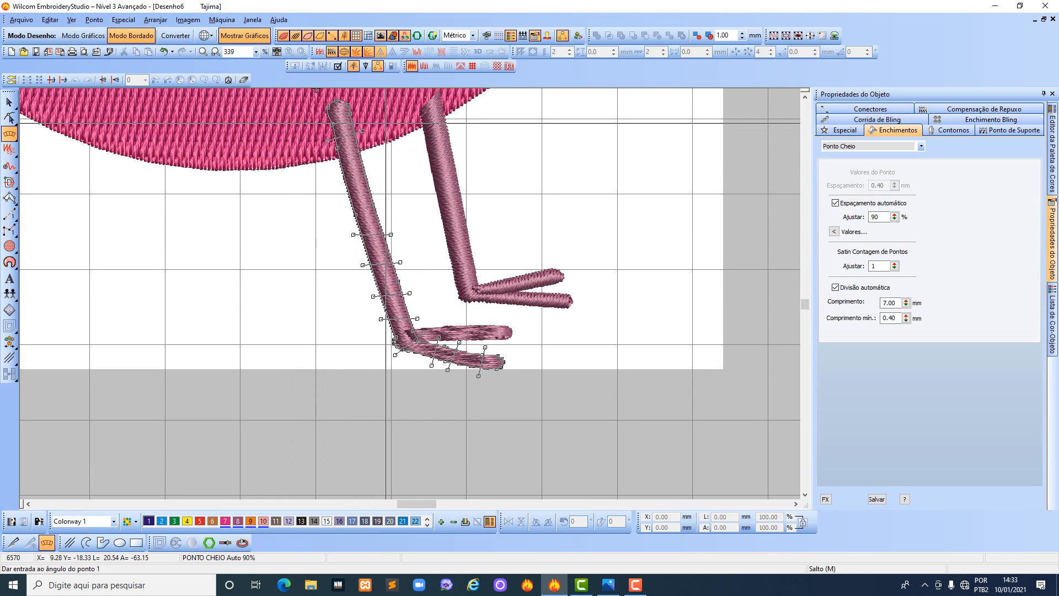
pyautogui.click(387, 130)
# Apply the left leg's new stitch angles and reshape the angle lines midway along the shin for an even stitch flow.
pyautogui.press('h')
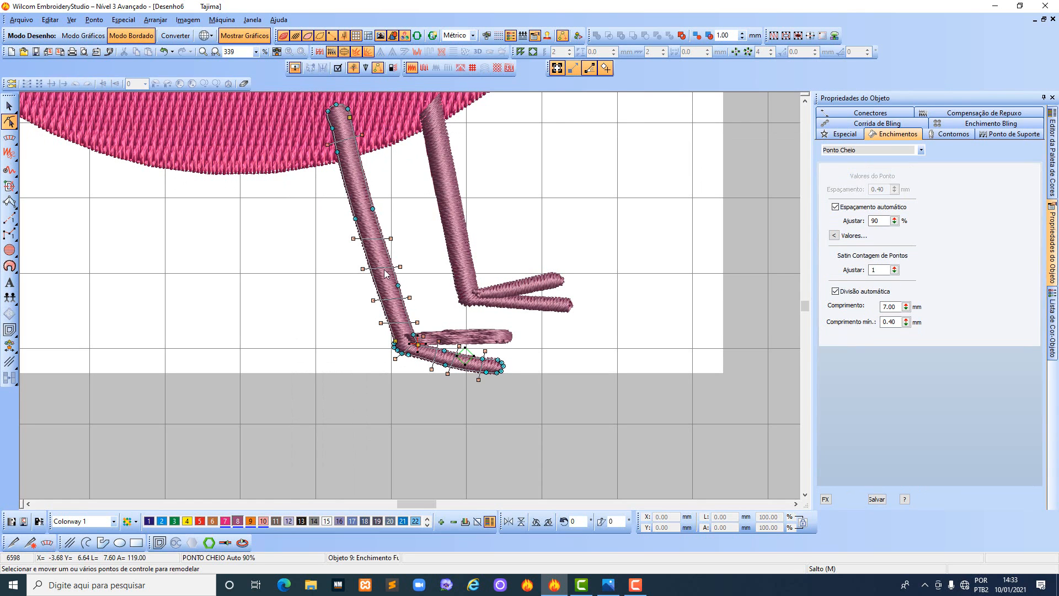
pyautogui.moveTo(391, 239); pyautogui.dragTo(392, 229)
pyautogui.moveTo(400, 267); pyautogui.dragTo(420, 314)
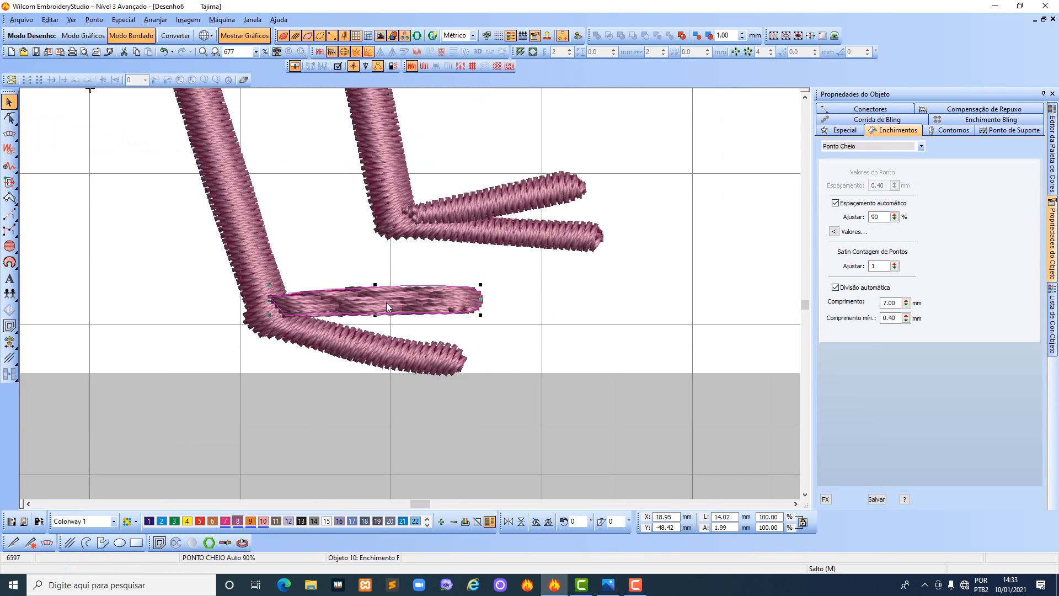
# Rotate the stitch angle of the left foot's upper toe to nearly vertical so its satin stitches cross the toe.
pyautogui.click(10, 118)
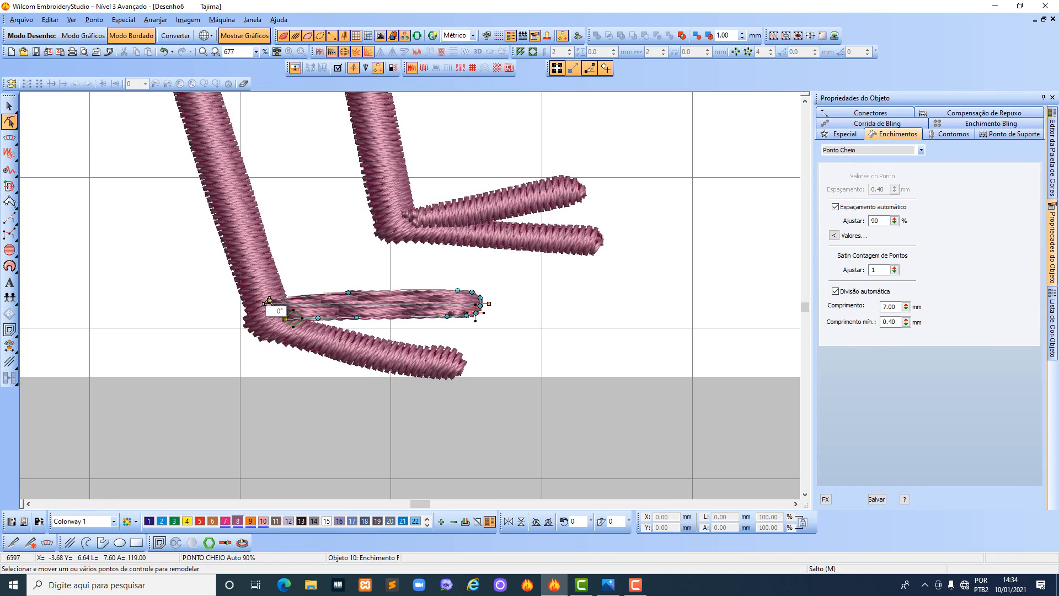
pyautogui.moveTo(269, 301); pyautogui.dragTo(489, 278)
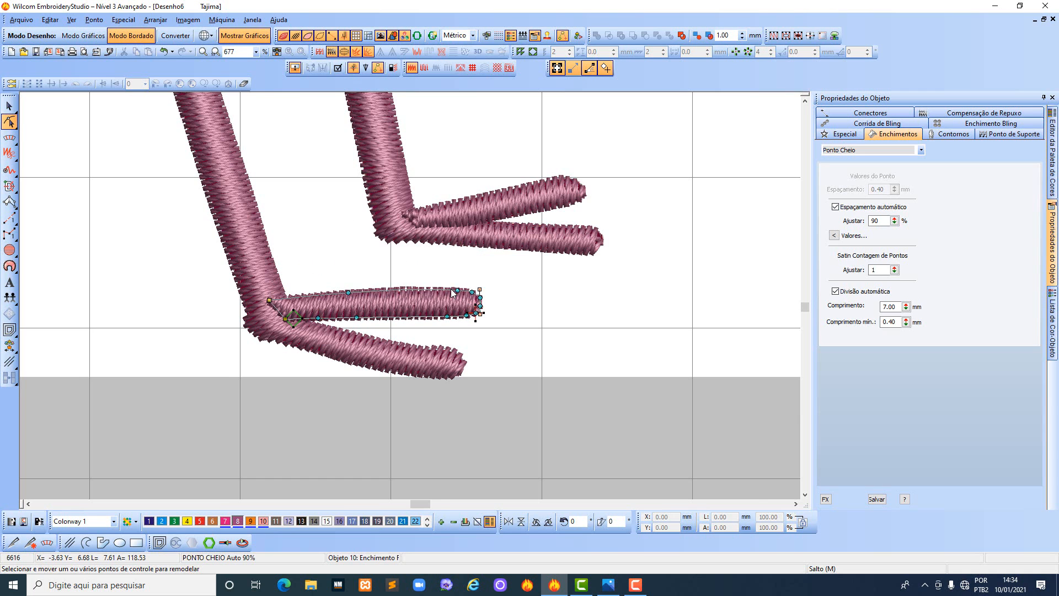
# Turn off automatic spacing for the satin stitches of both legs and their toes, and set the spacing to 0.55 mm.
pyautogui.scroll(-1, 451, 288)
pyautogui.scroll(-1, 375, 276)
pyautogui.scroll(1, 410, 298)
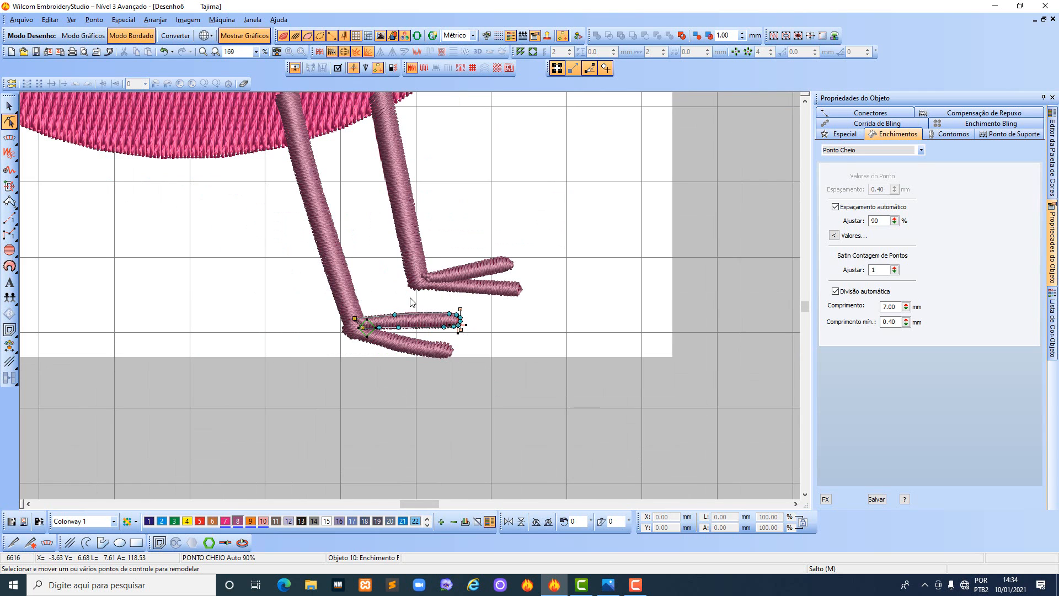
pyautogui.press('Escape')
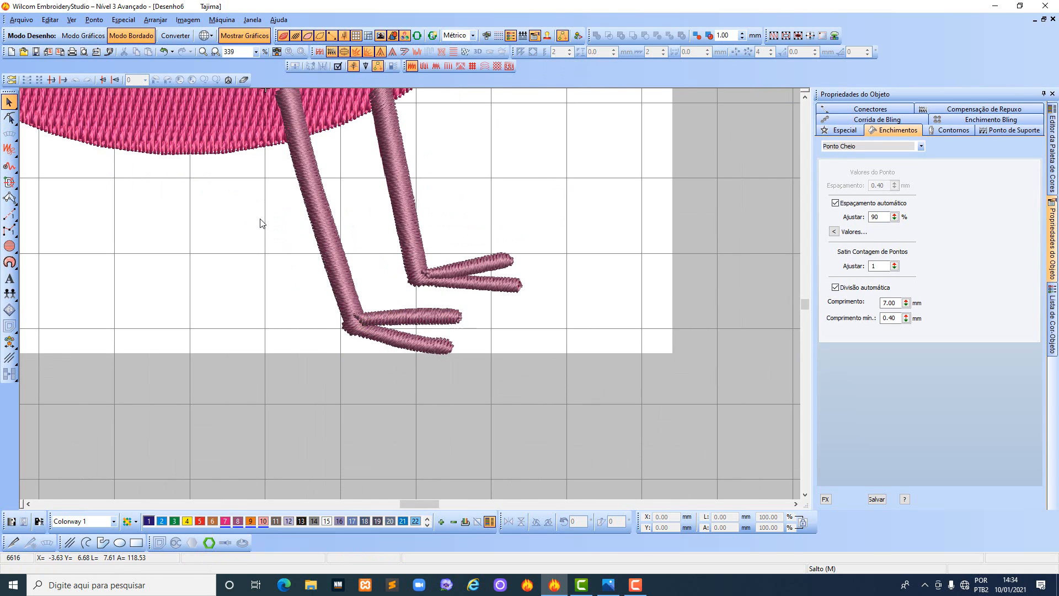
pyautogui.click(314, 197)
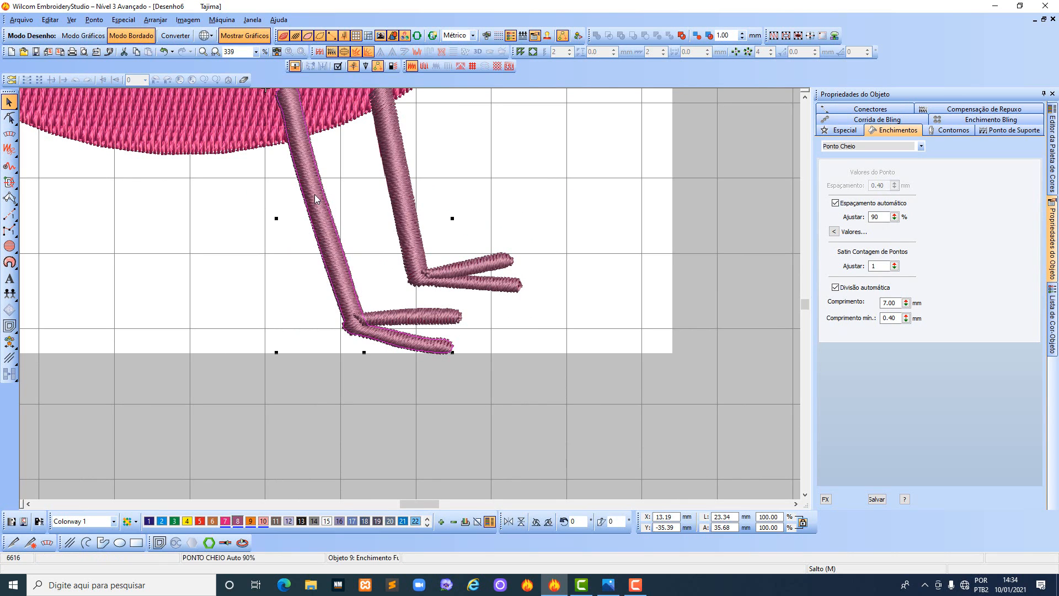
pyautogui.keyDown('ctrl'); pyautogui.click(387, 314); pyautogui.keyUp('ctrl')
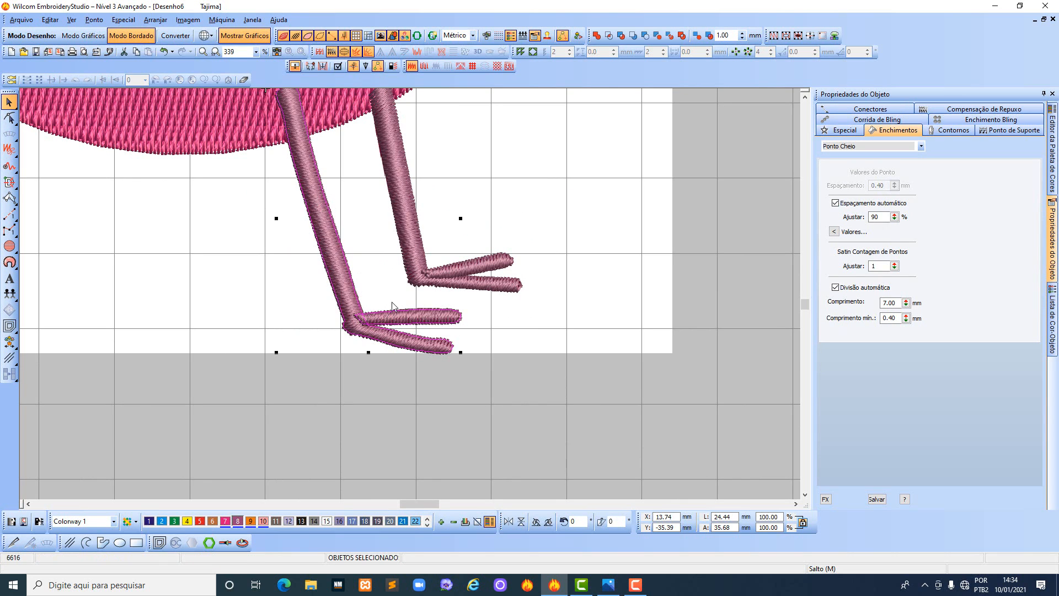
pyautogui.keyDown('ctrl'); pyautogui.click(403, 217); pyautogui.keyUp('ctrl')
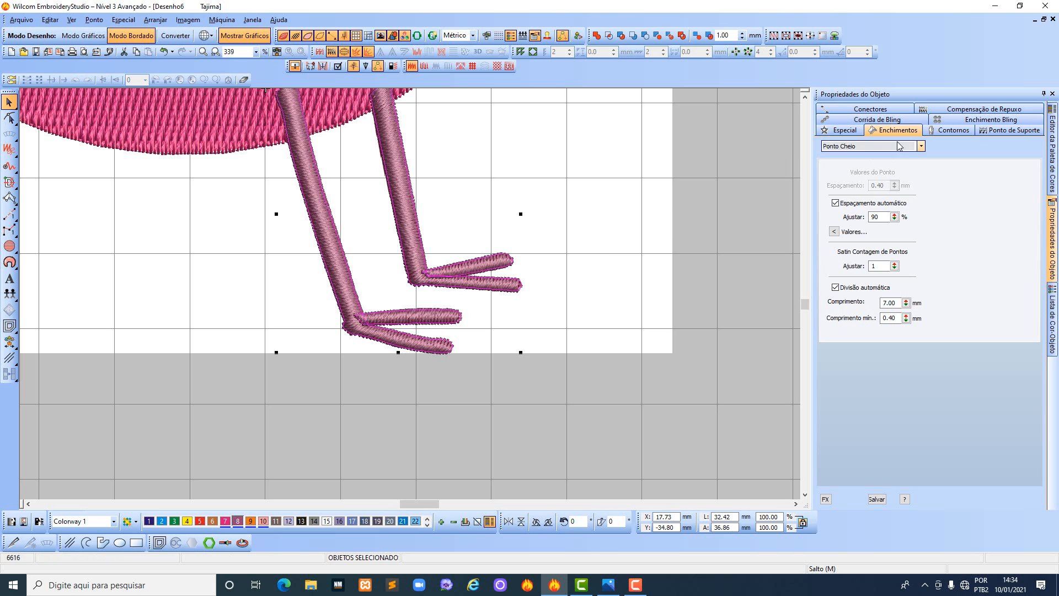
pyautogui.click(835, 203)
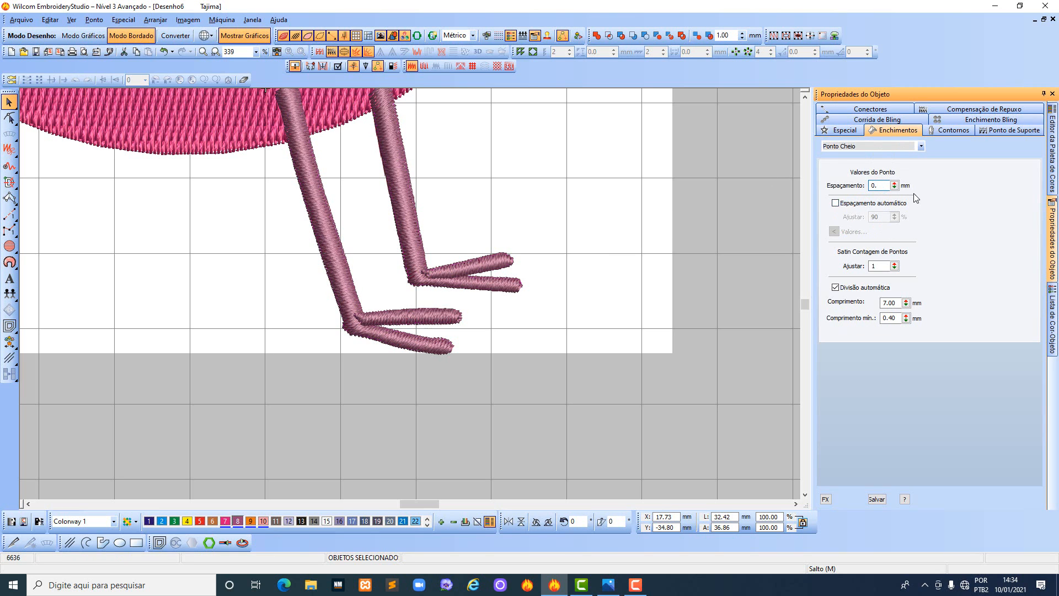
pyautogui.write('0.55')
pyautogui.press('Return')
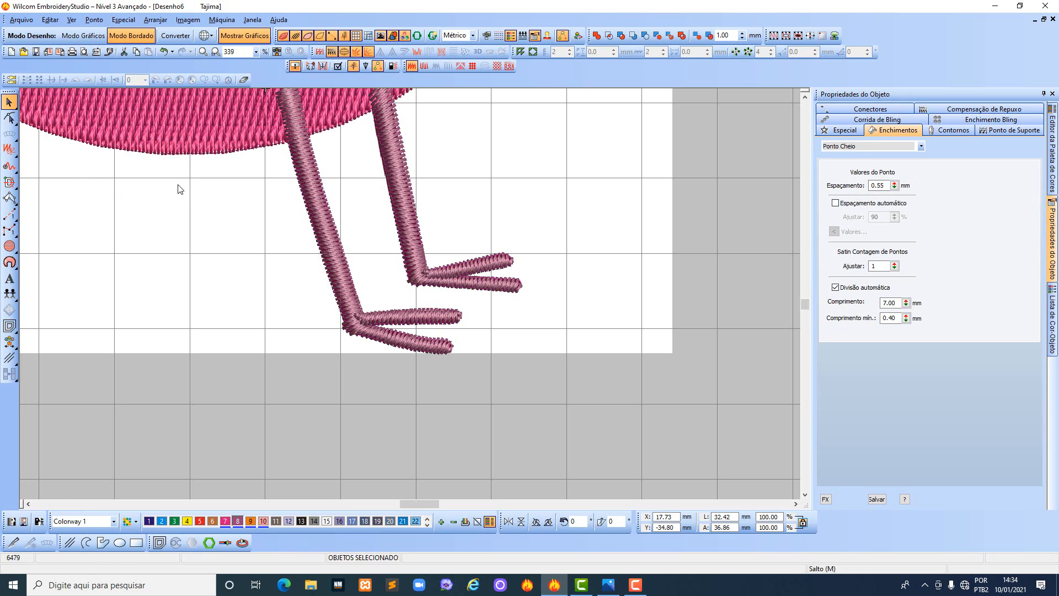
pyautogui.click(180, 223)
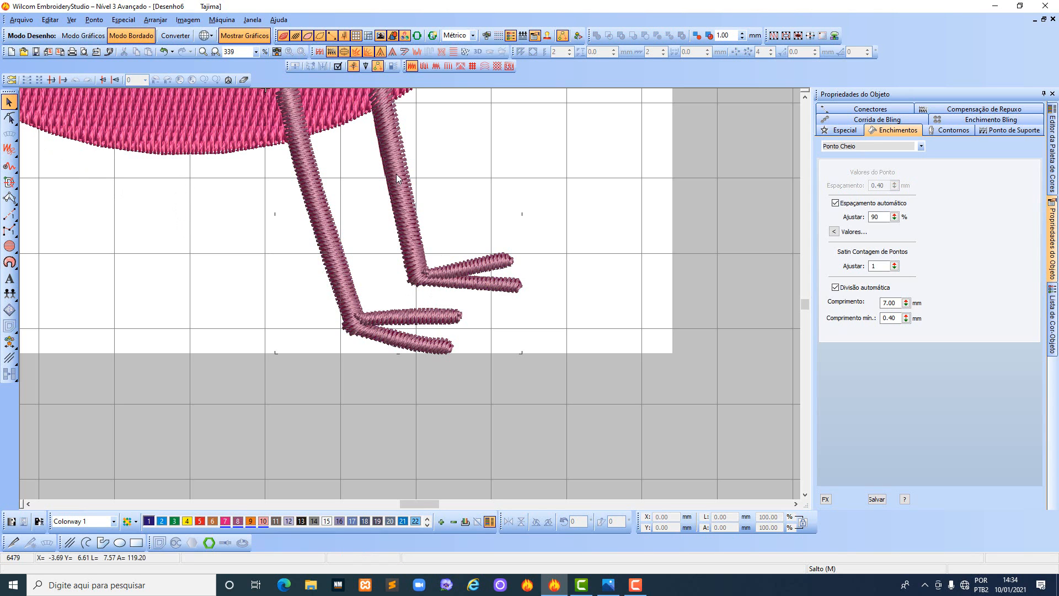
# Branch the right leg with its upper toe, starting at the upper toe's tip and ending at the lower toe's tip.
pyautogui.scroll(1, 444, 278)
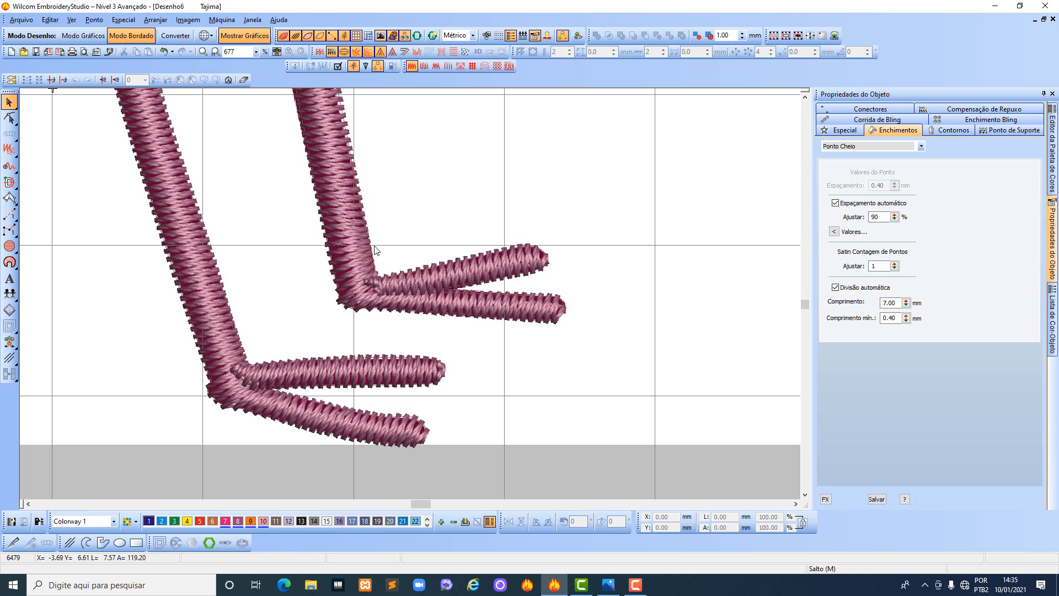
pyautogui.click(342, 190)
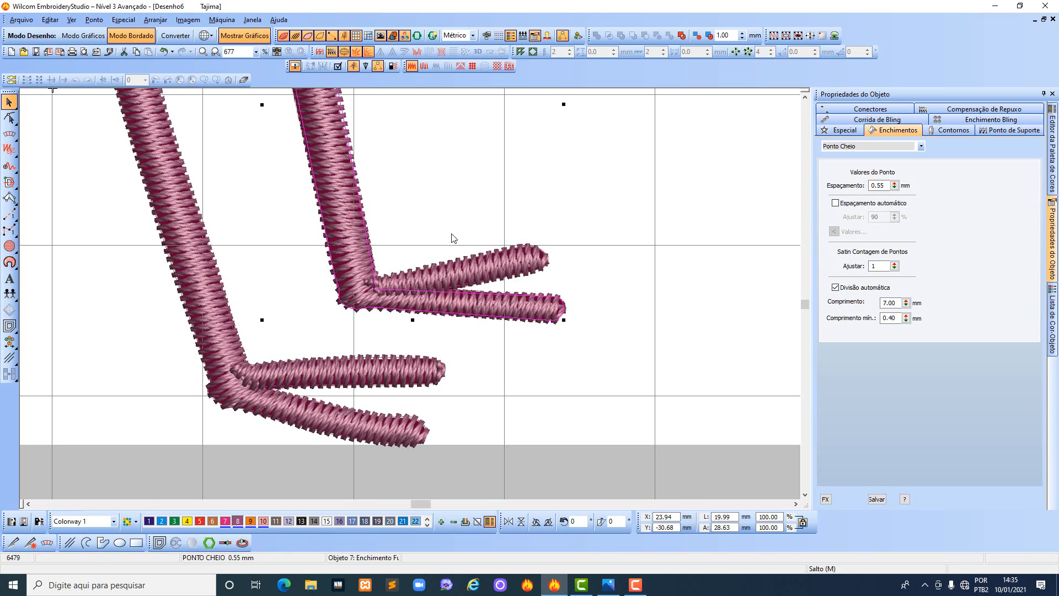
pyautogui.keyDown('ctrl'); pyautogui.click(483, 265); pyautogui.keyUp('ctrl')
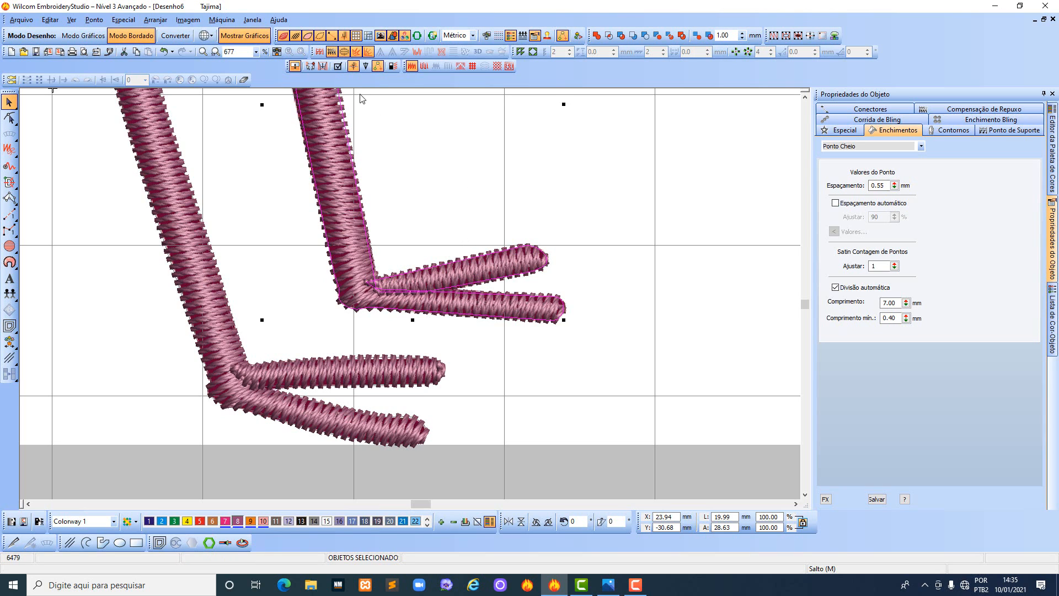
pyautogui.click(311, 66)
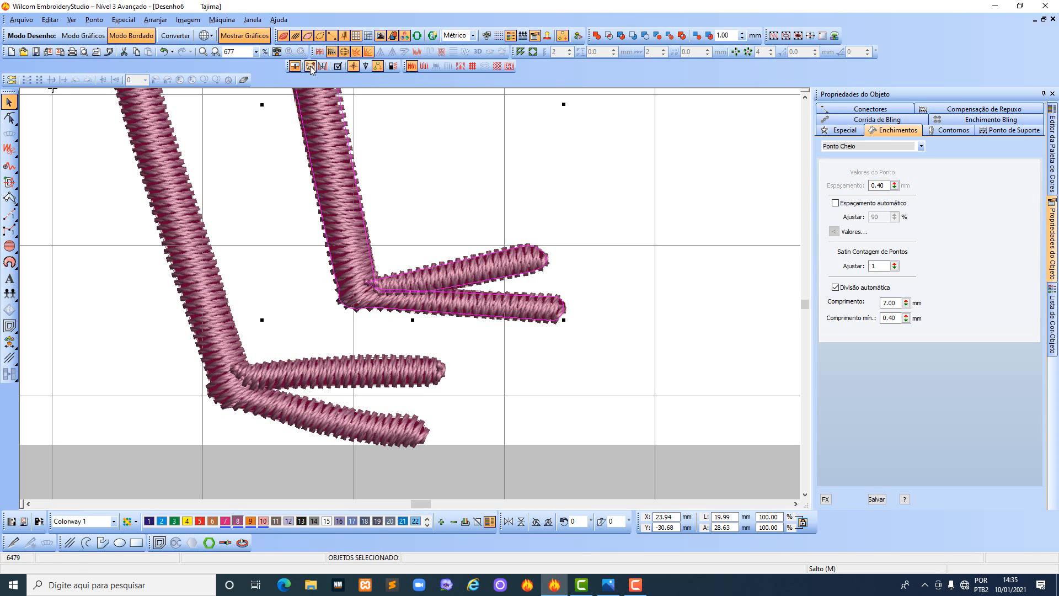
pyautogui.click(529, 260)
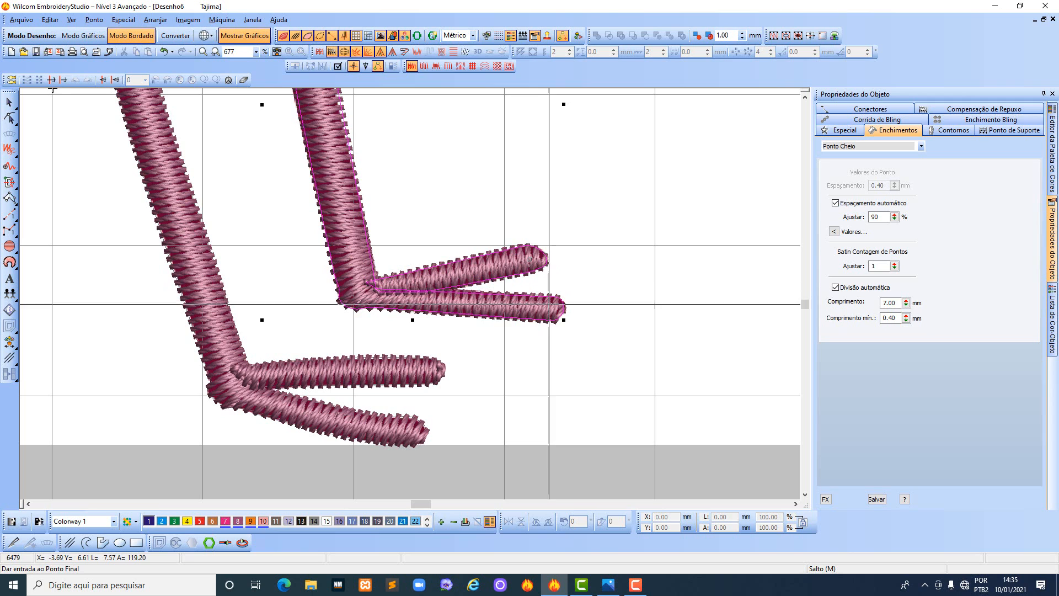
pyautogui.click(549, 308)
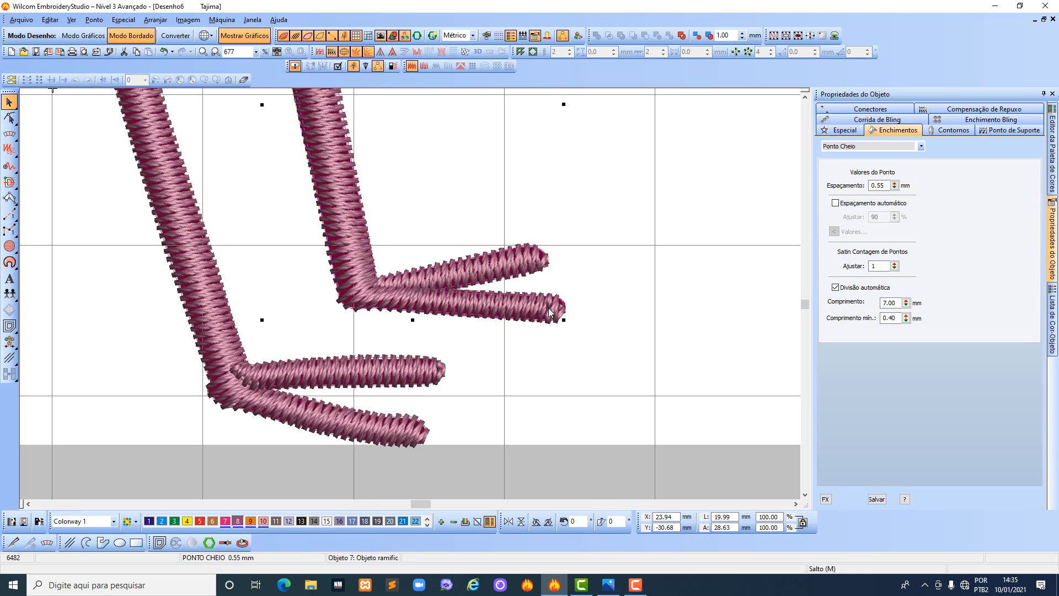
# Branch the left leg with its upper toe, starting at the upper toe's tip and ending at the lower toe's tip.
pyautogui.click(187, 254)
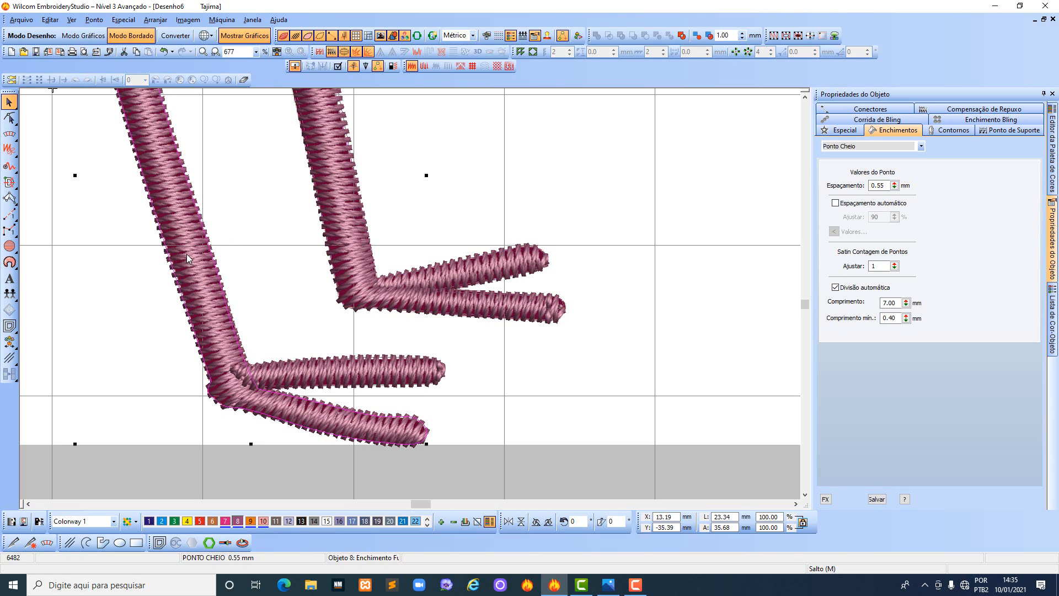
pyautogui.keyDown('ctrl'); pyautogui.click(357, 373); pyautogui.keyUp('ctrl')
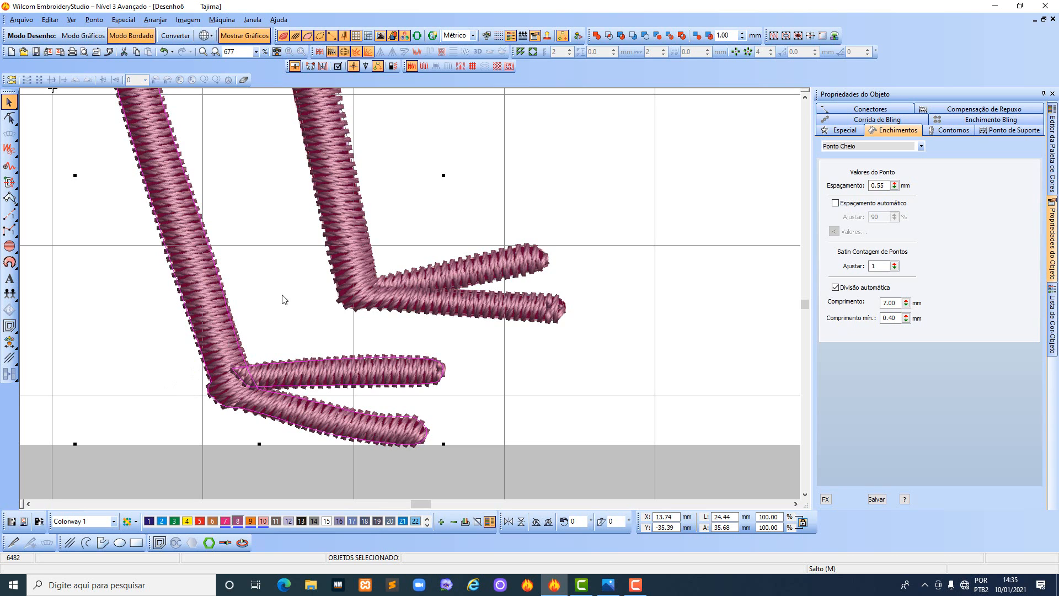
pyautogui.click(310, 66)
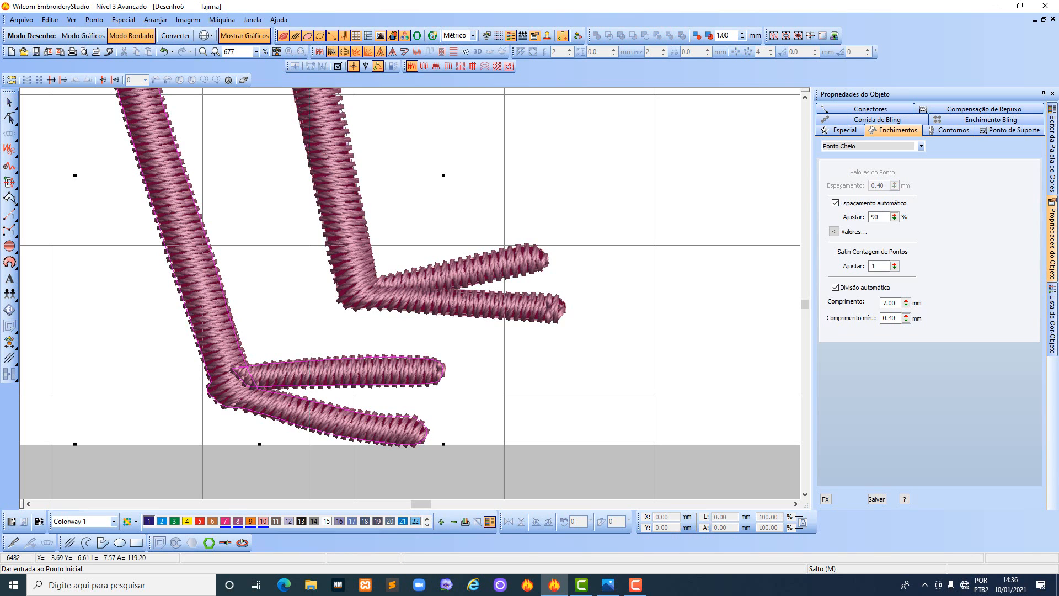
pyautogui.click(426, 371)
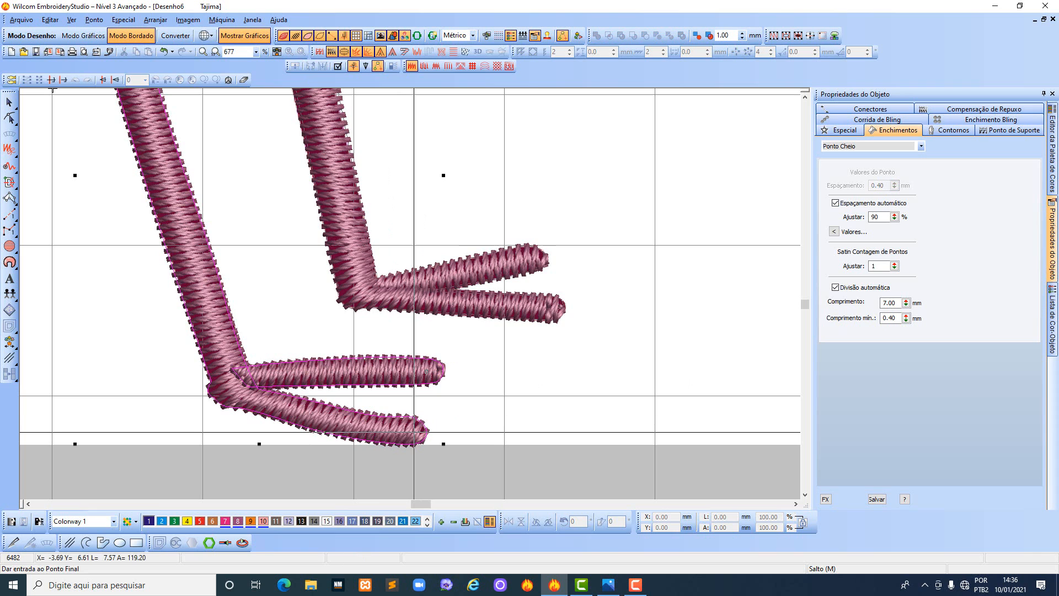
pyautogui.click(413, 432)
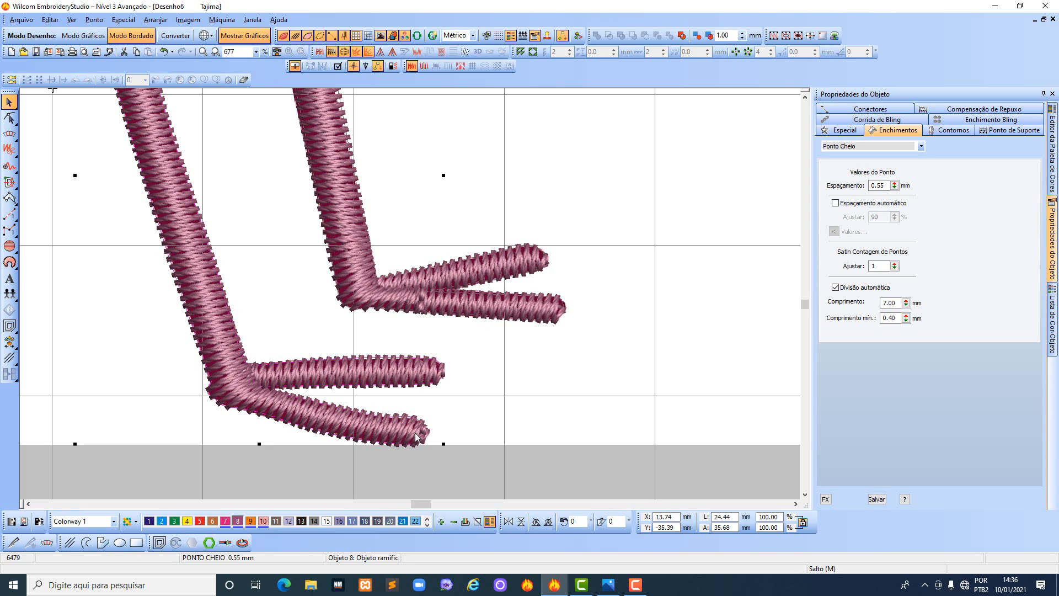
# Move the right leg ahead of the beak and body in the stitching sequence, directly after the background image.
pyautogui.hotkey('shift', 'z')
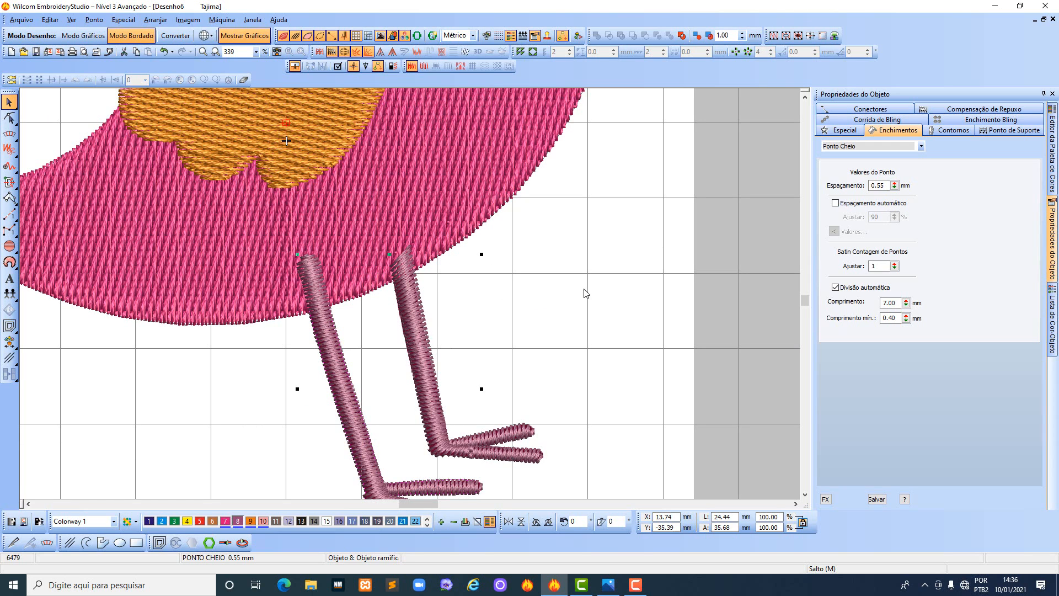
pyautogui.click(1051, 331)
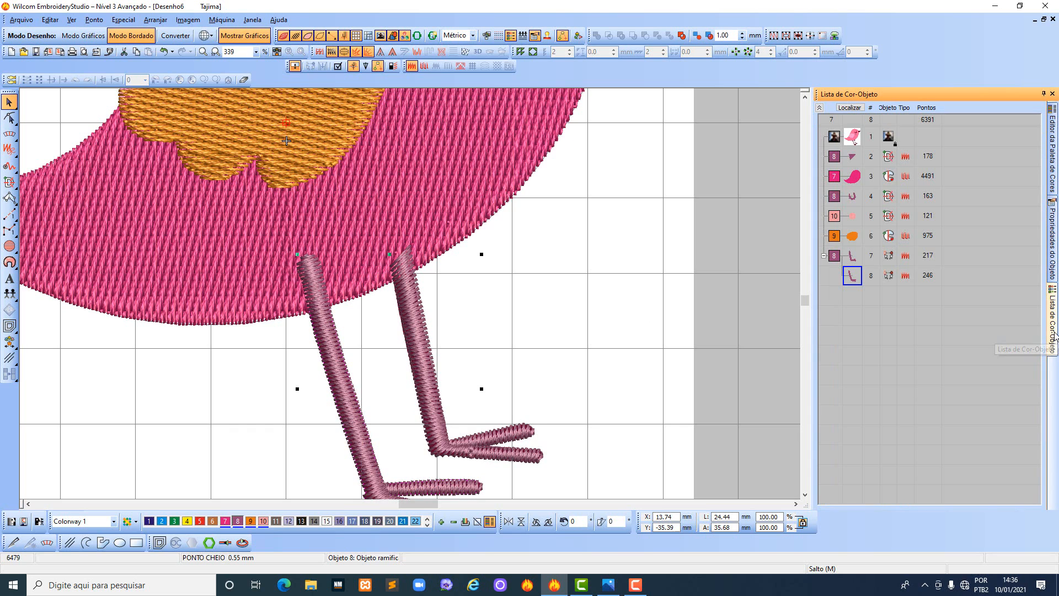
pyautogui.click(850, 257)
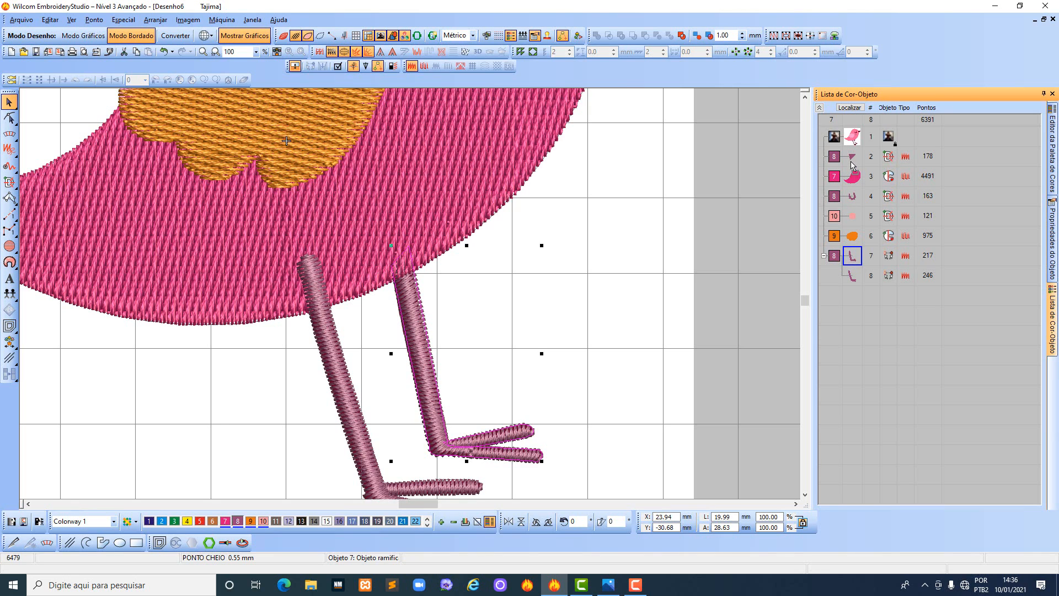
pyautogui.moveTo(853, 164); pyautogui.dragTo(854, 165)
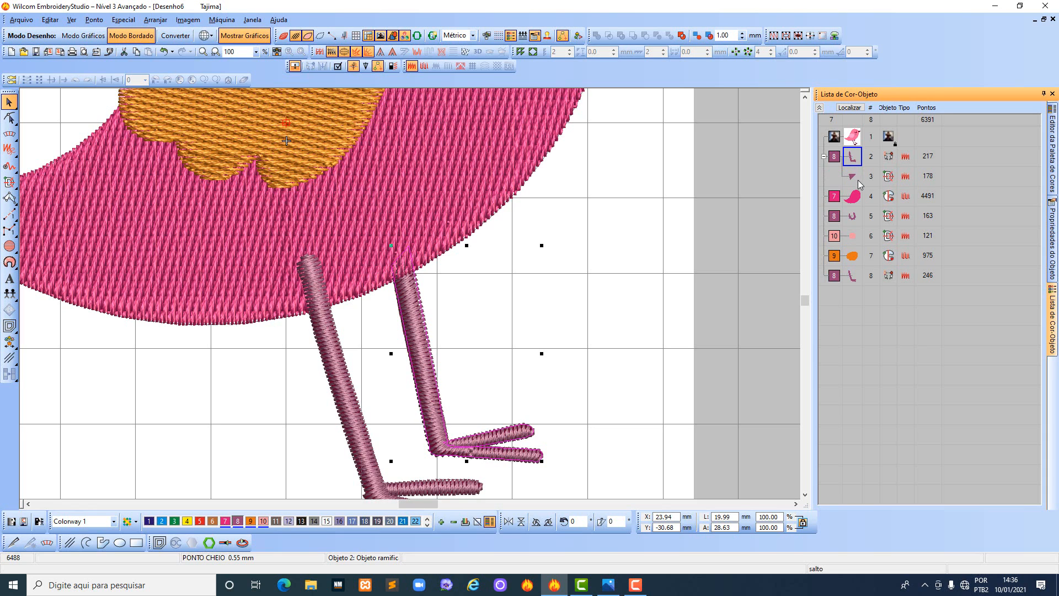
pyautogui.click(541, 275)
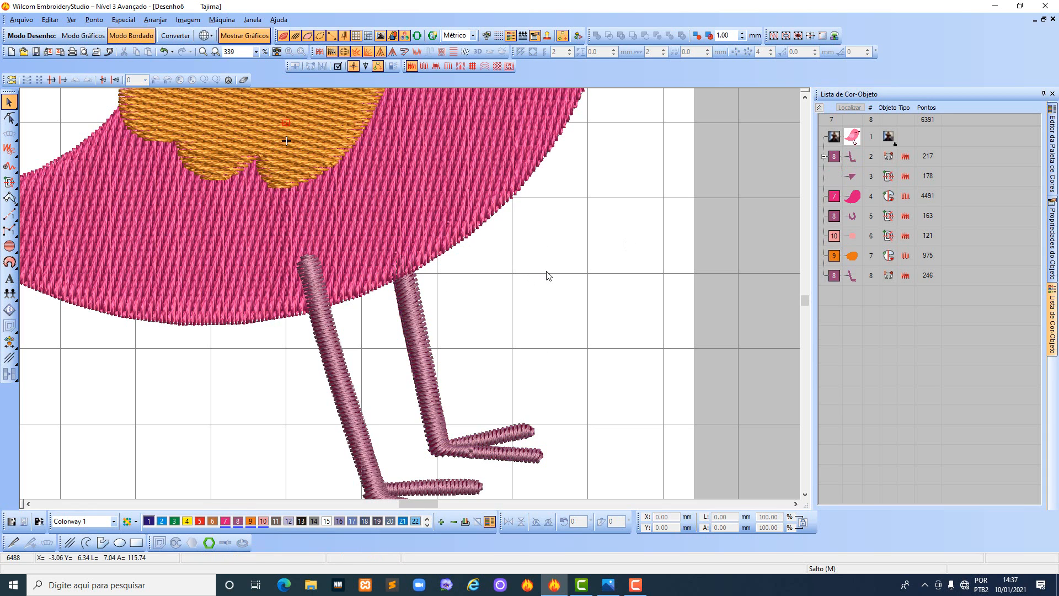
# Turn off automatic spacing for the beak's satin fill and set its stitch spacing to 0.55 mm.
pyautogui.hotkey('shift', 'z')
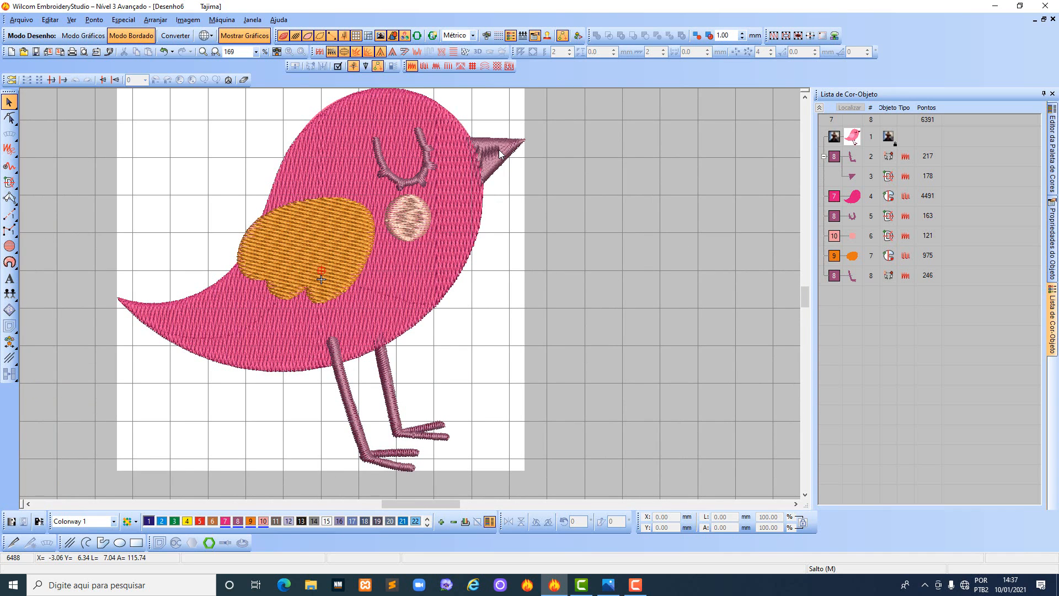
pyautogui.click(500, 154)
pyautogui.rightClick(498, 150)
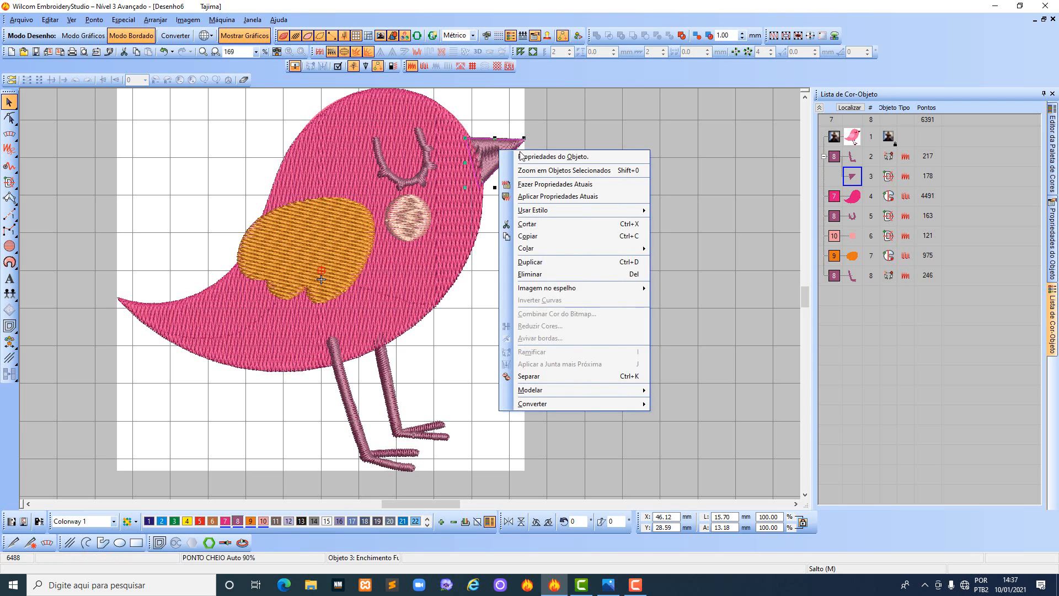
pyautogui.click(532, 159)
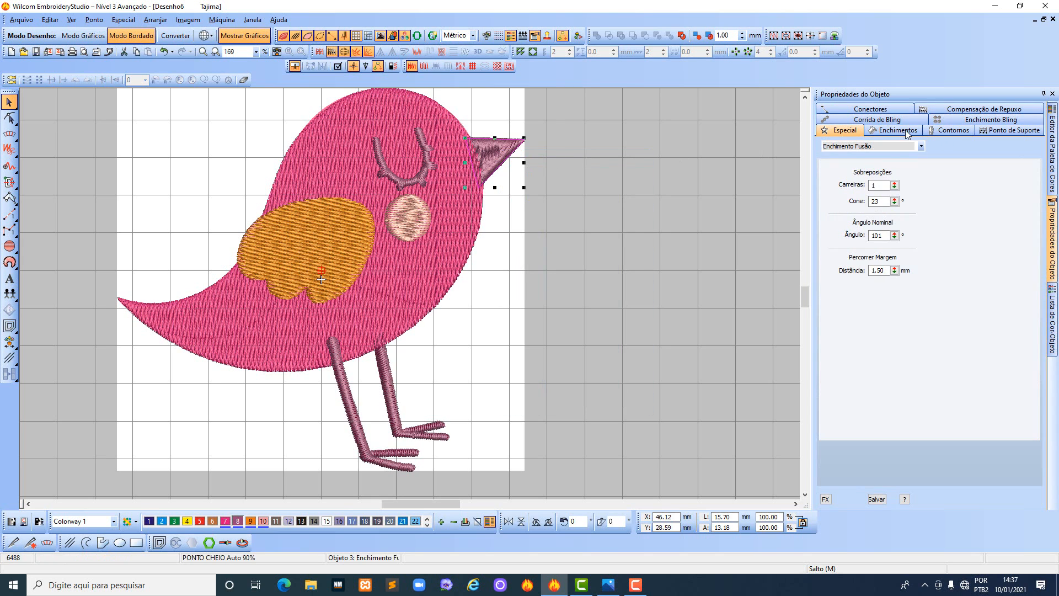
pyautogui.click(902, 131)
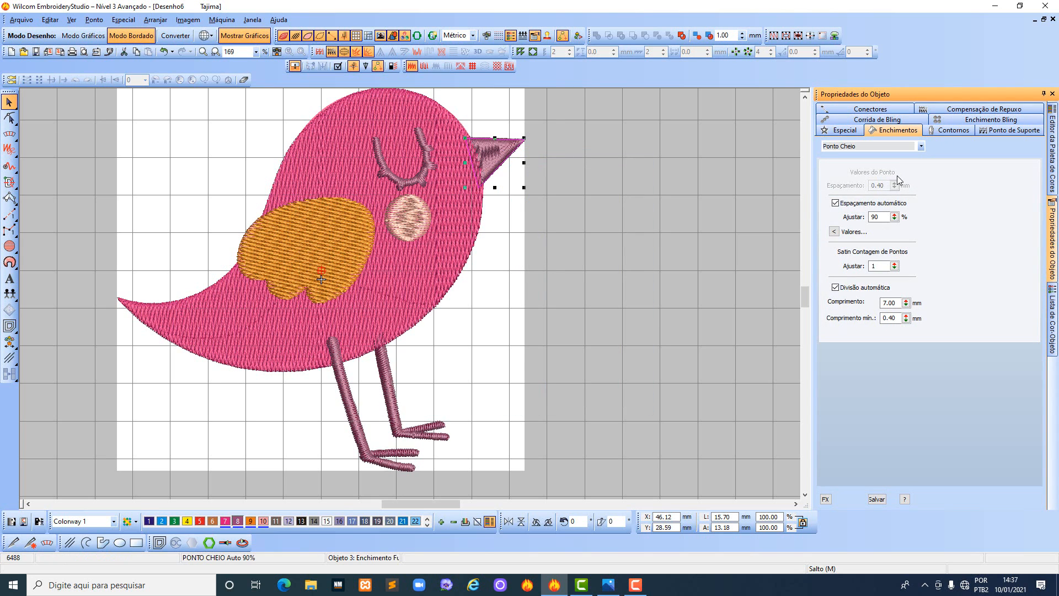
pyautogui.click(835, 203)
pyautogui.click(886, 186)
pyautogui.press('BackSpace')
pyautogui.press('BackSpace')
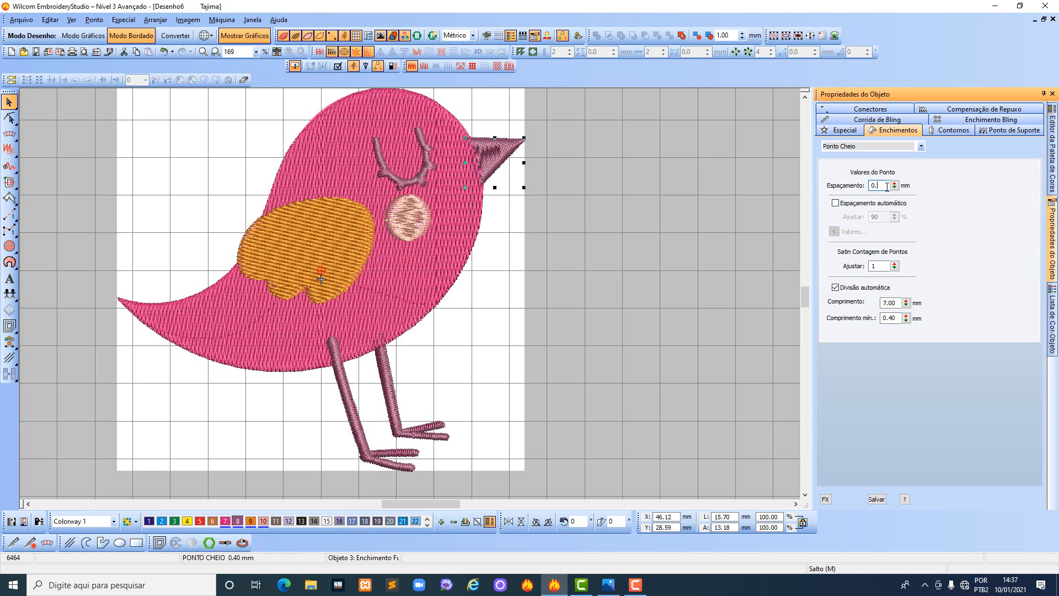
pyautogui.write('55')
pyautogui.press('Return')
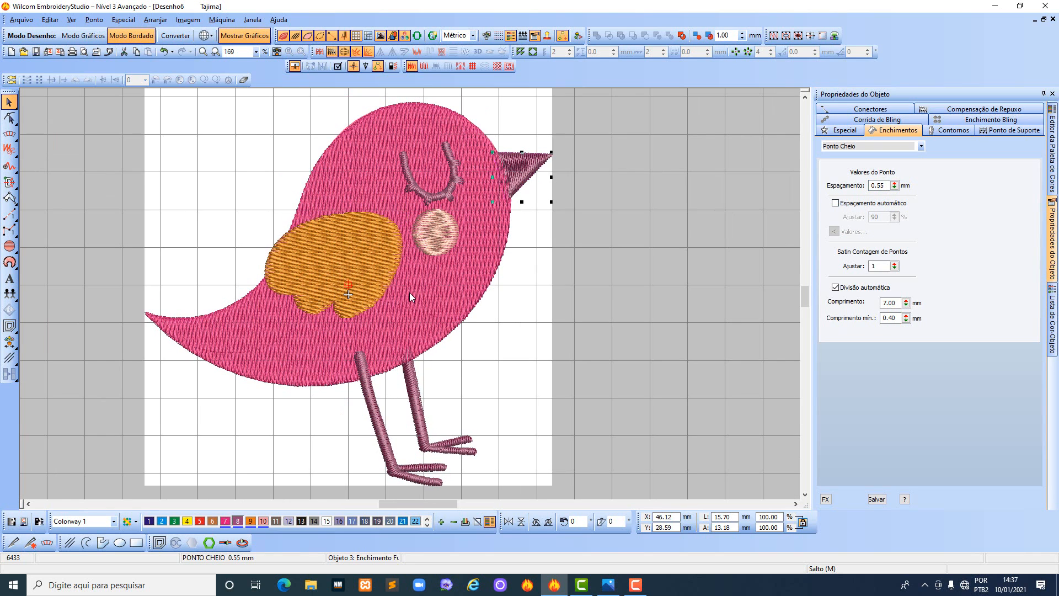
pyautogui.click(502, 346)
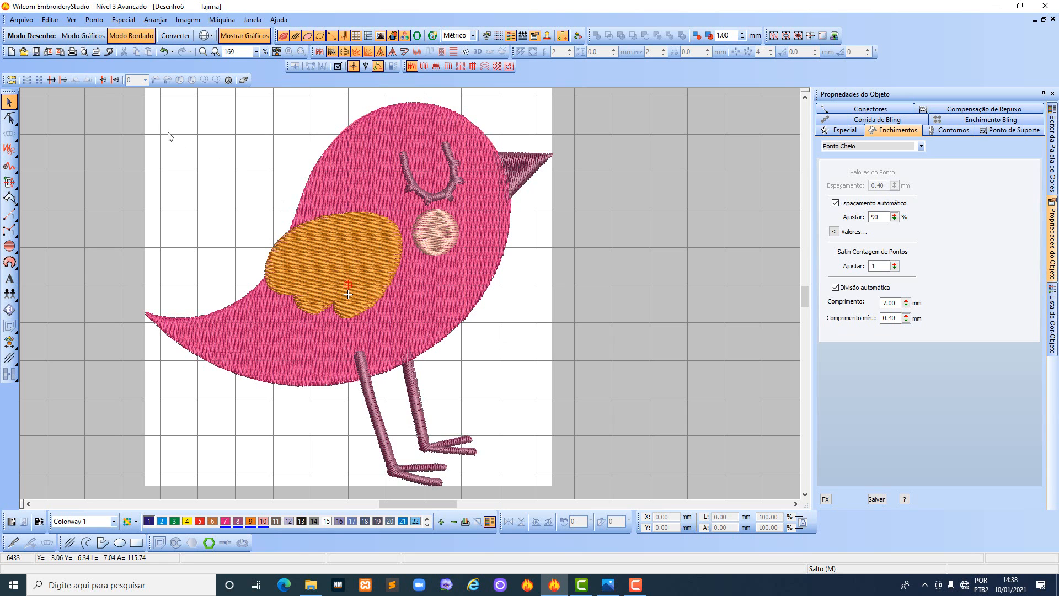
# Save the design as PASSARO in EMB format in the AULA 11 folder.
pyautogui.click(21, 20)
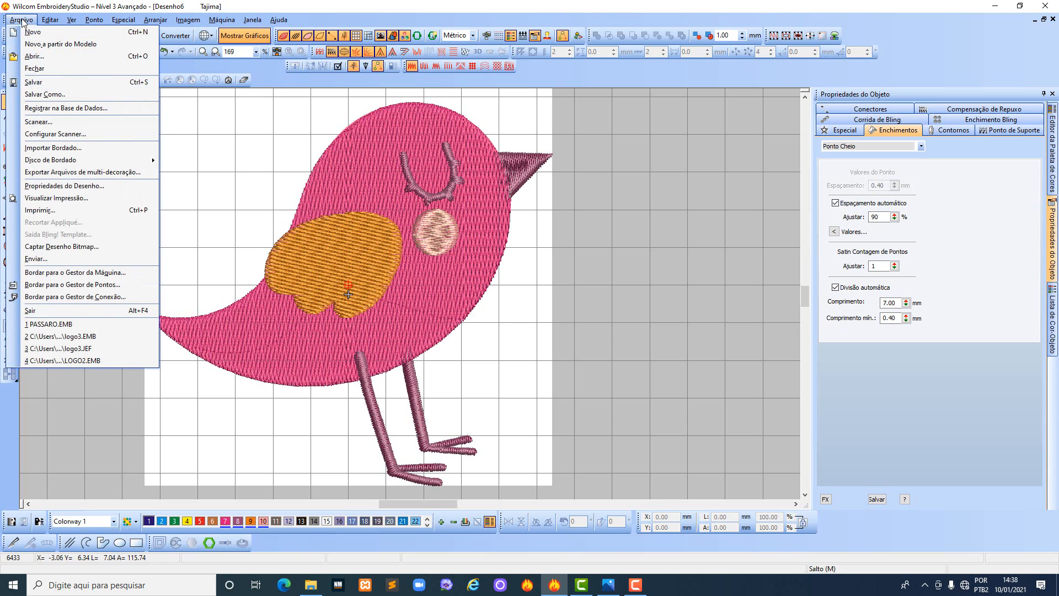
pyautogui.click(48, 94)
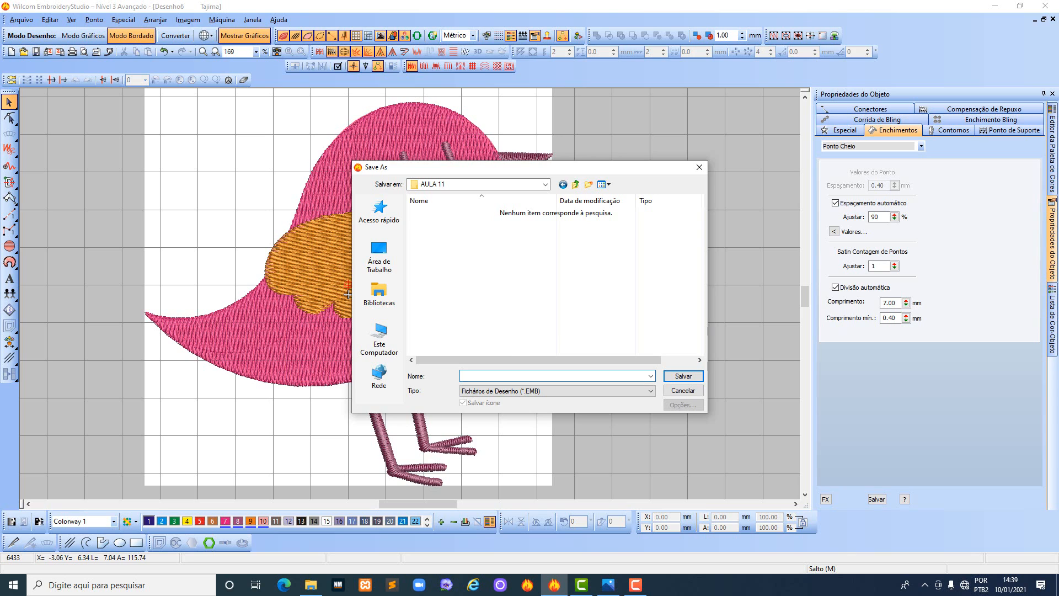
pyautogui.write('PASSARO')
pyautogui.click(683, 377)
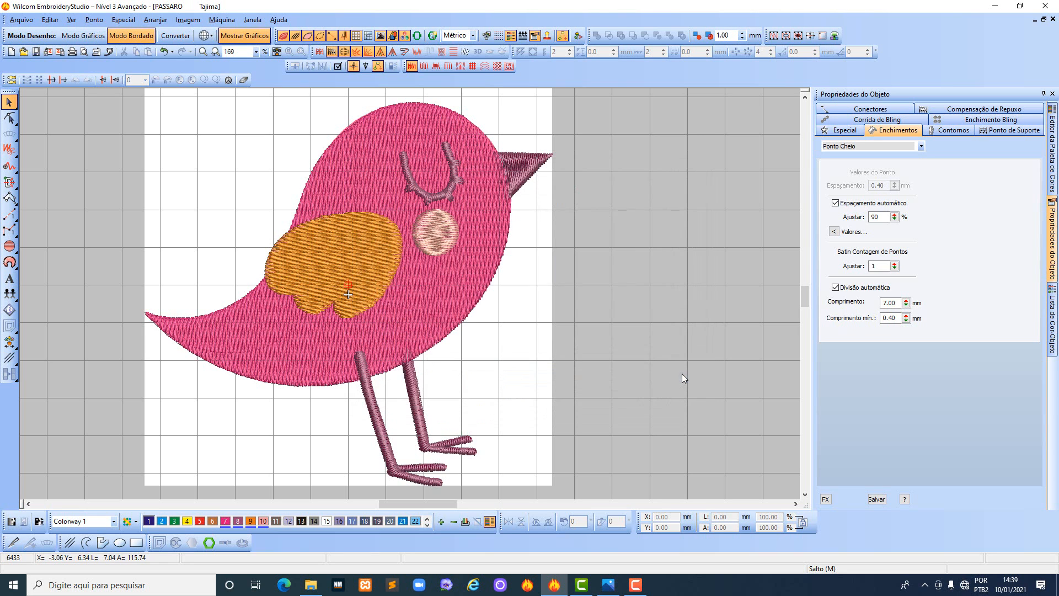
pyautogui.press('0')
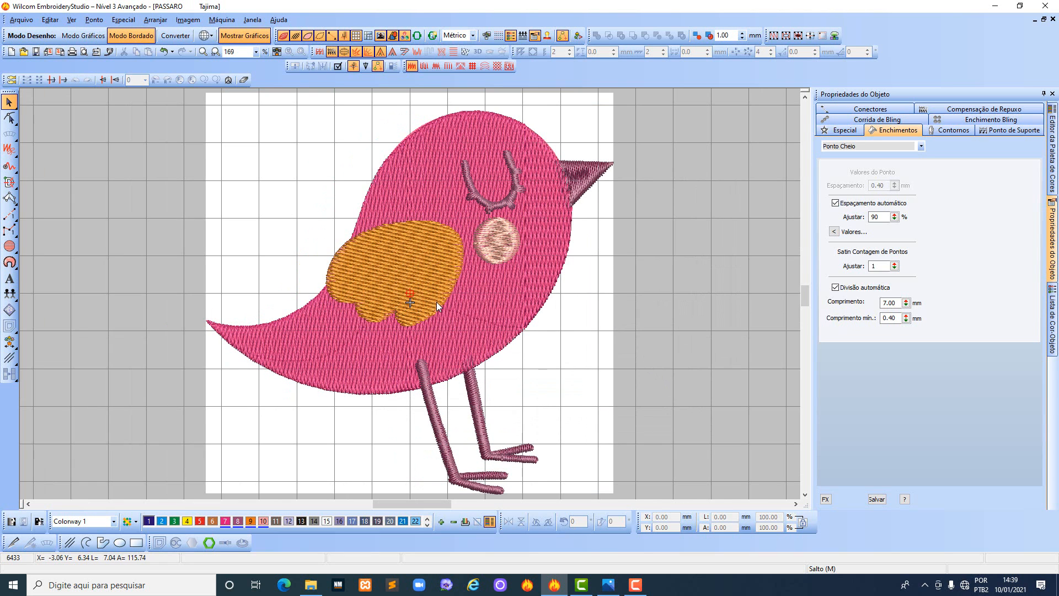
# Unlock the background bird bitmap, move it clear beside the embroidery and delete it from the design.
pyautogui.hotkey('shift', 'z')
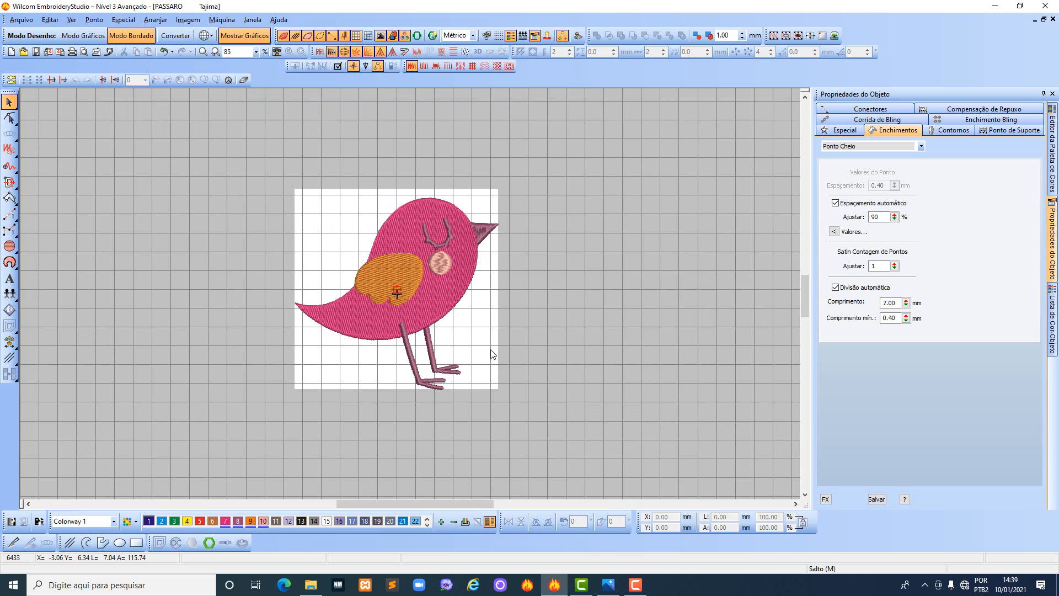
pyautogui.click(1053, 322)
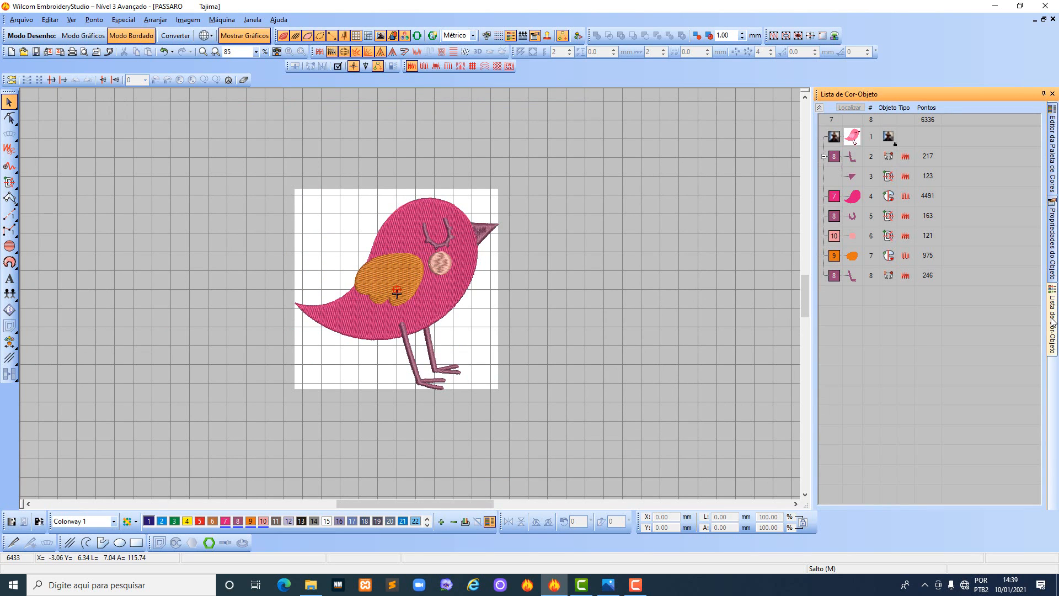
pyautogui.rightClick(856, 138)
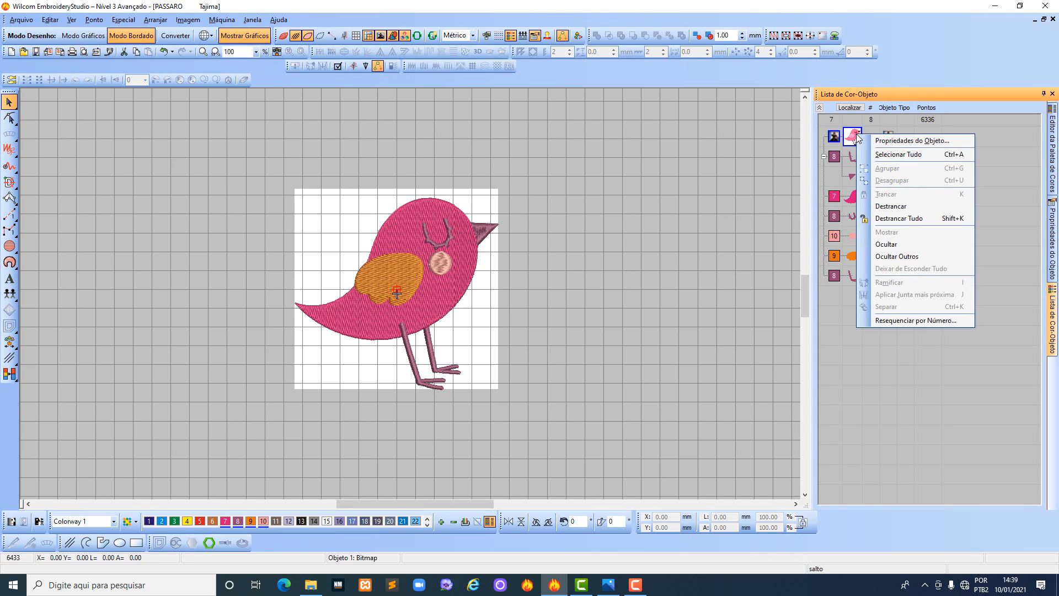
pyautogui.click(889, 209)
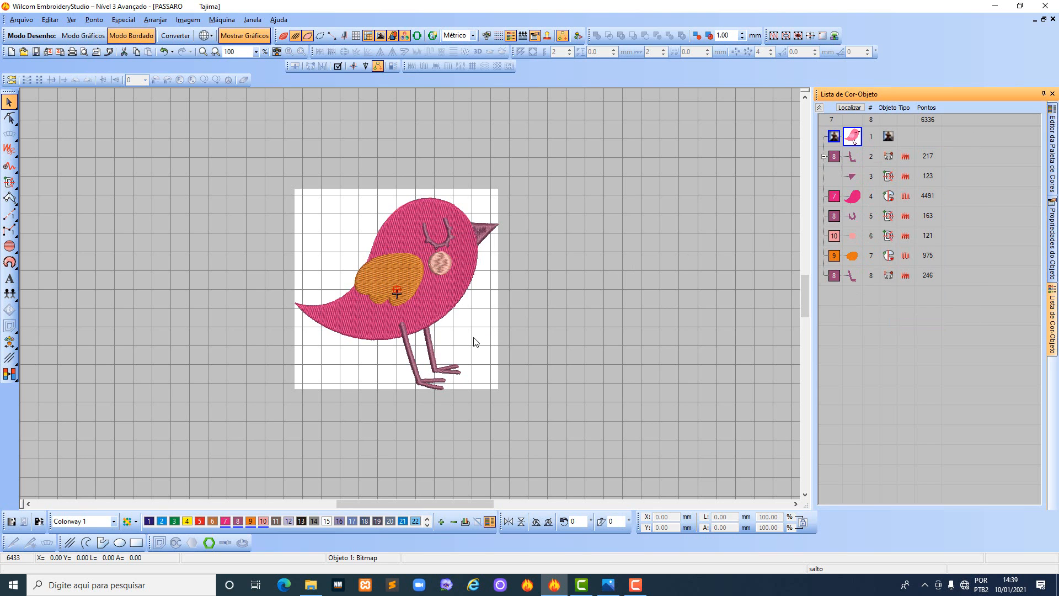
pyautogui.moveTo(461, 342); pyautogui.dragTo(666, 337)
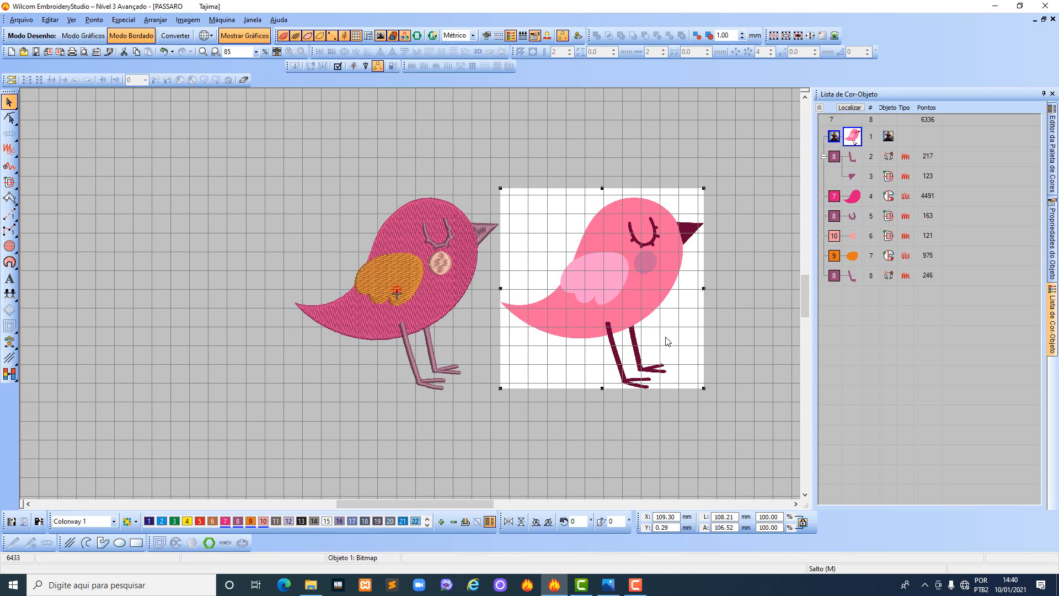
pyautogui.press('Delete')
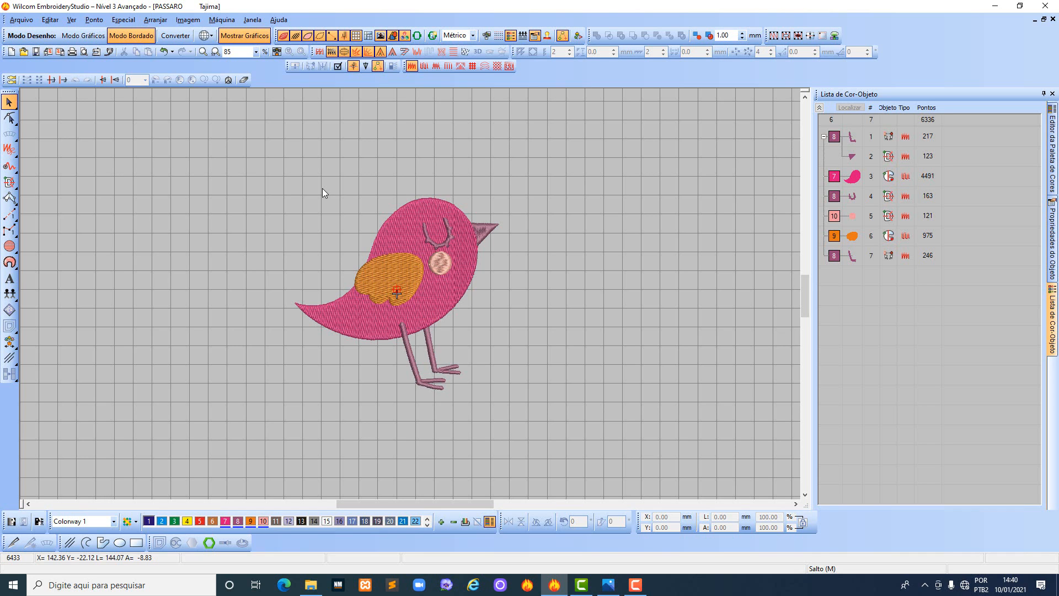
# Replay the whole design's stitching with Slow Redraw outside TrueView, raising the speed to 862 stitches per second, and restore the realistic view.
pyautogui.press('0')
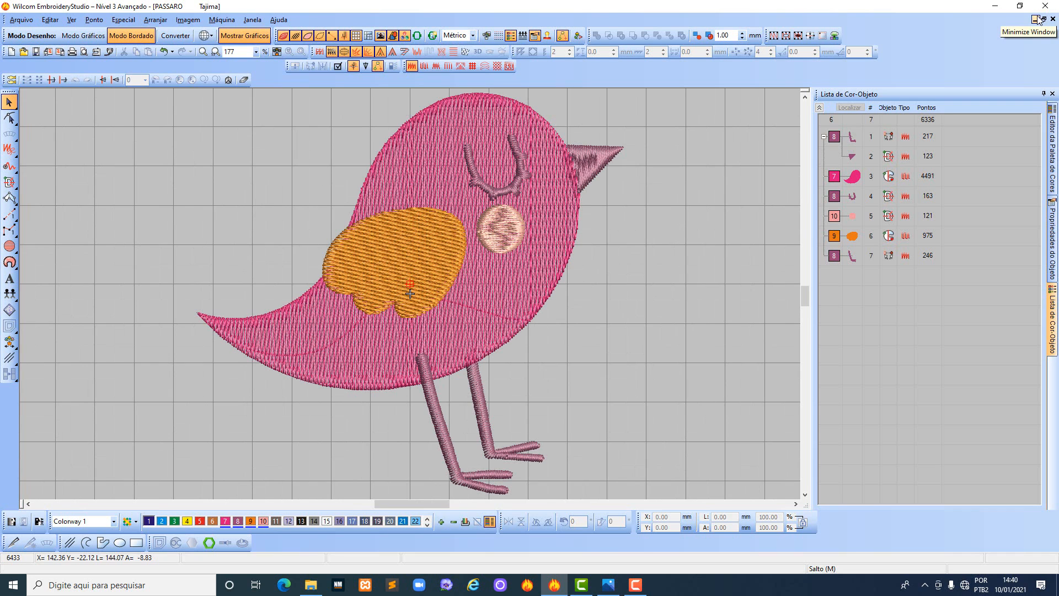
pyautogui.press('t')
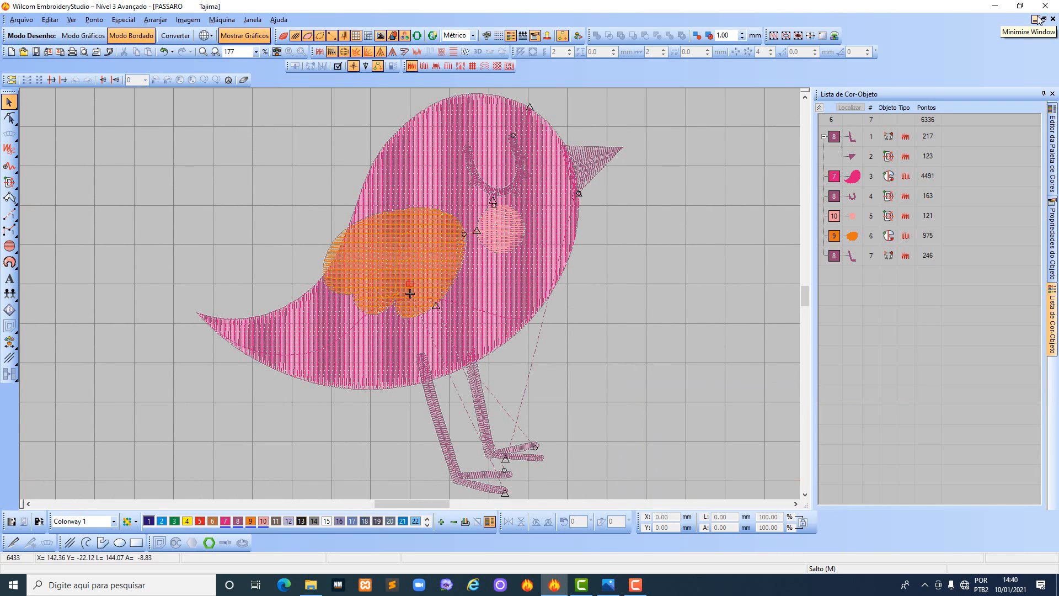
pyautogui.hotkey('shift', 'r')
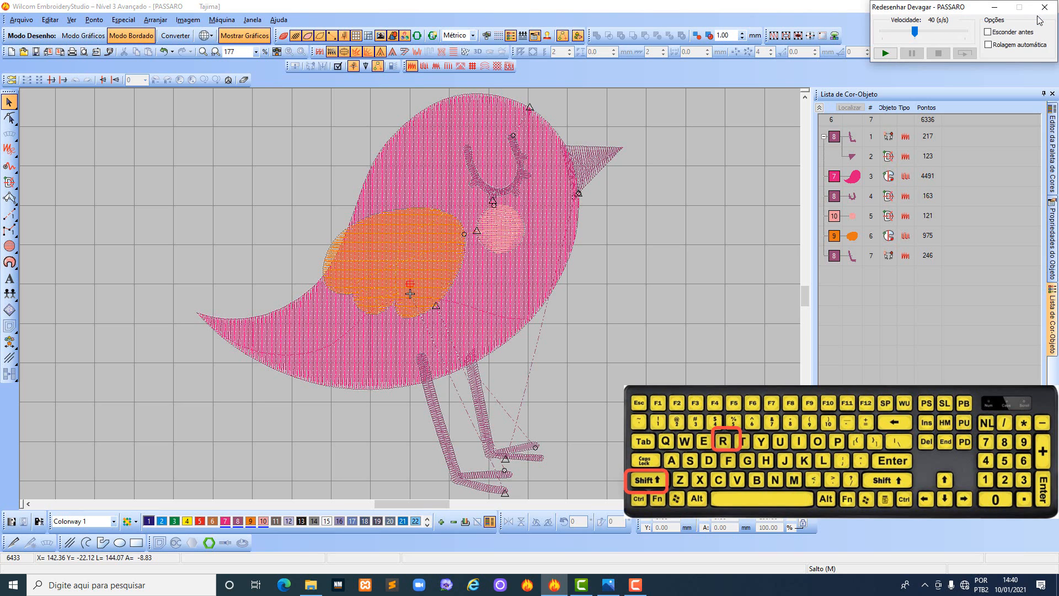
pyautogui.moveTo(951, 12); pyautogui.dragTo(885, 22)
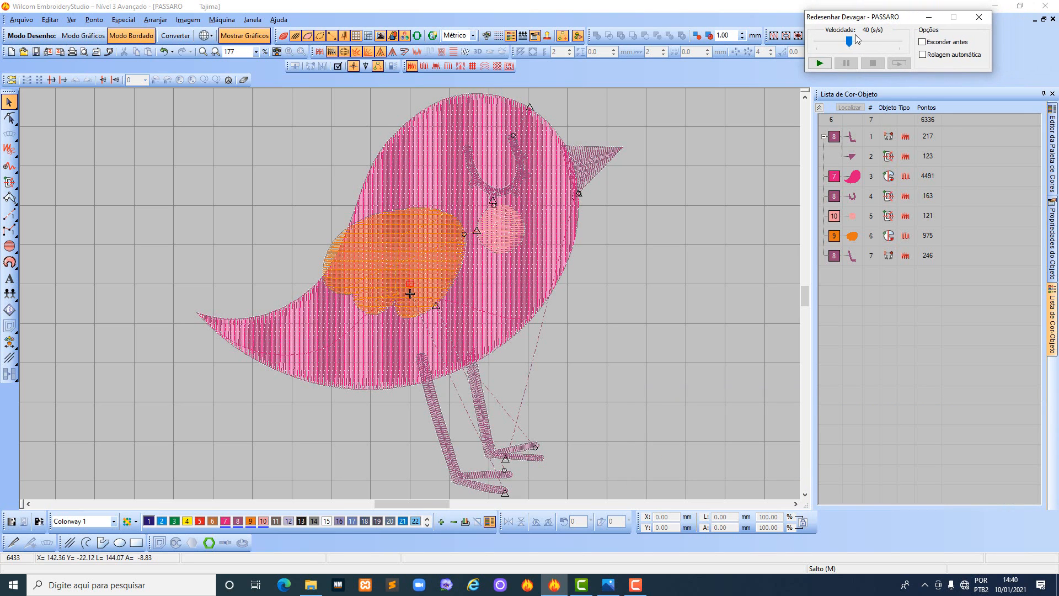
pyautogui.click(820, 63)
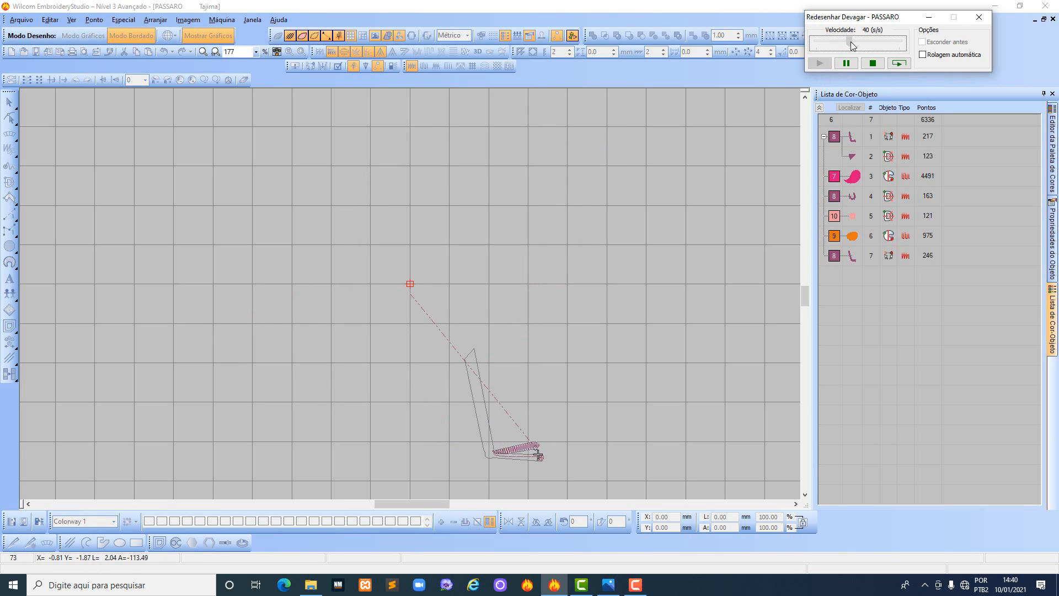
pyautogui.moveTo(851, 41); pyautogui.dragTo(877, 49)
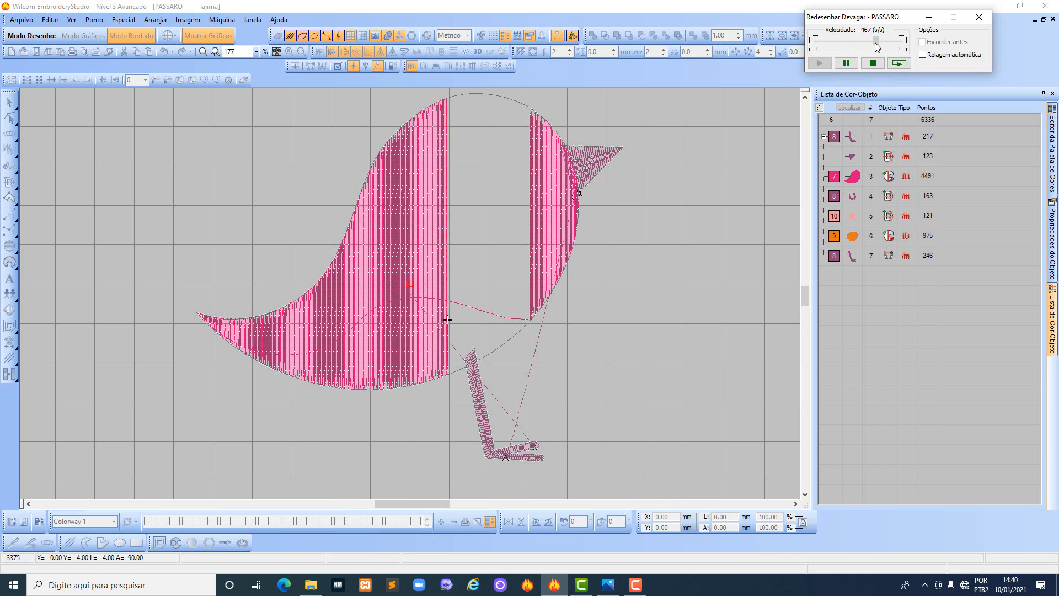
pyautogui.moveTo(875, 42); pyautogui.dragTo(882, 42)
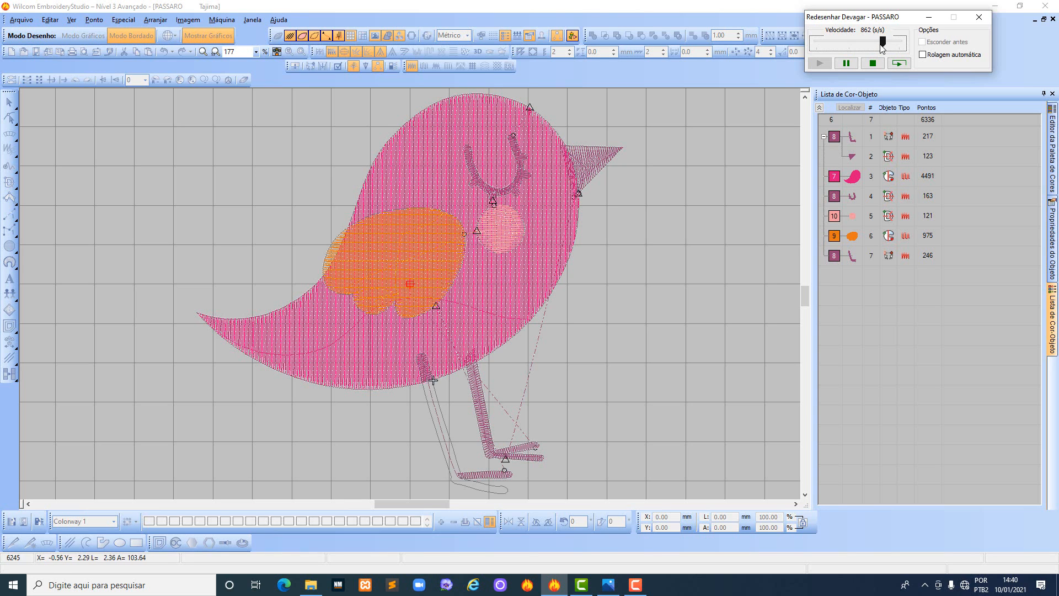
pyautogui.click(978, 17)
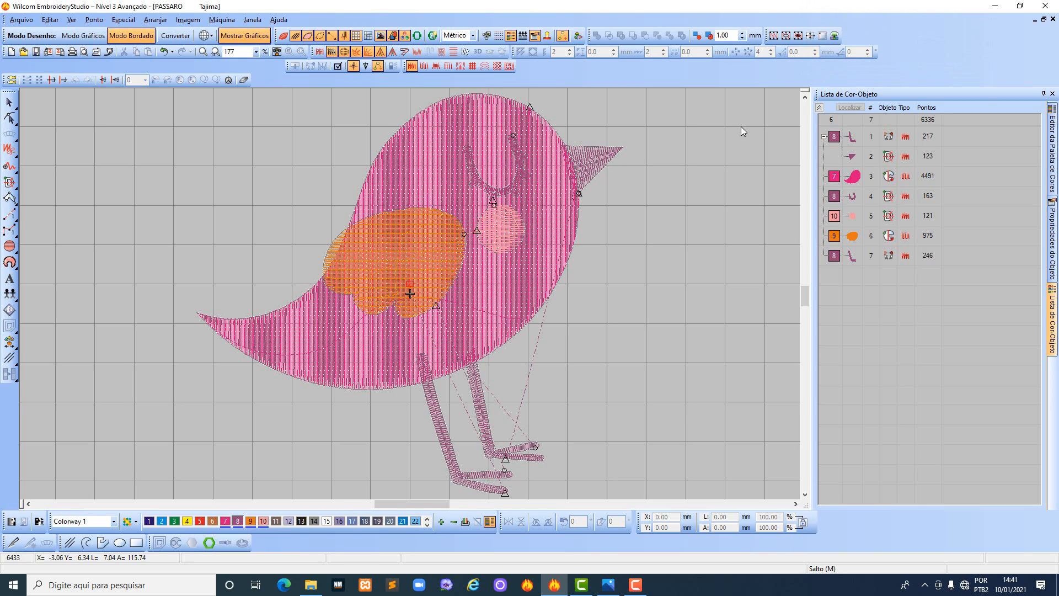
pyautogui.press('t')
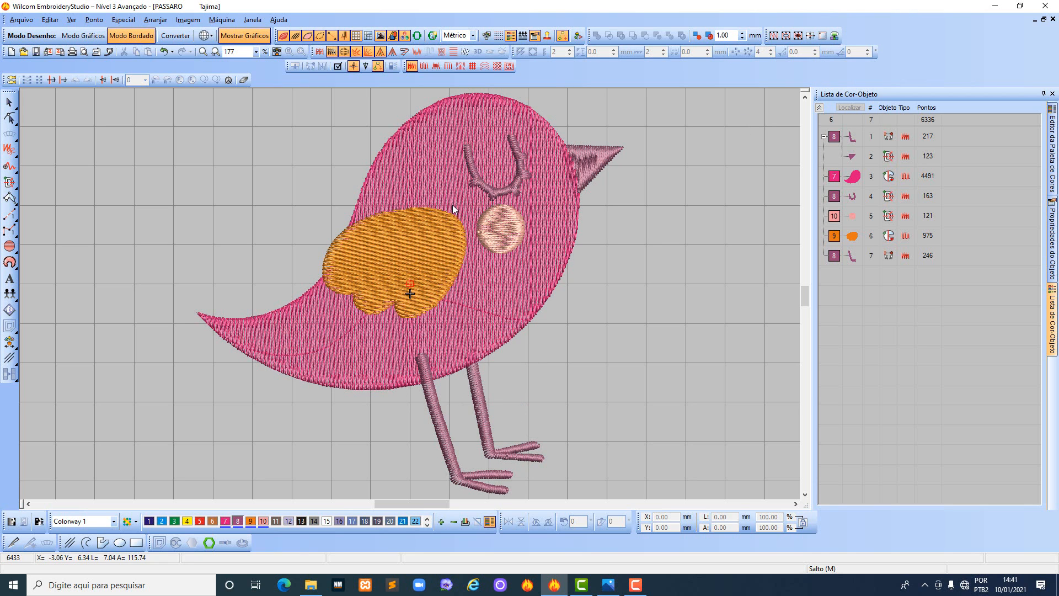
pyautogui.hotkey('shift', 'z')
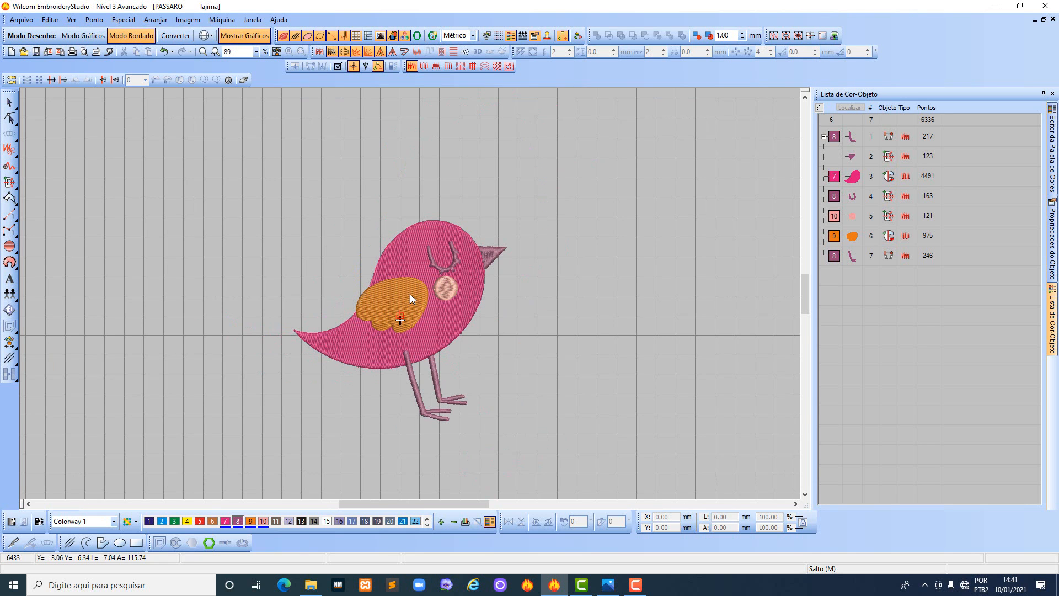